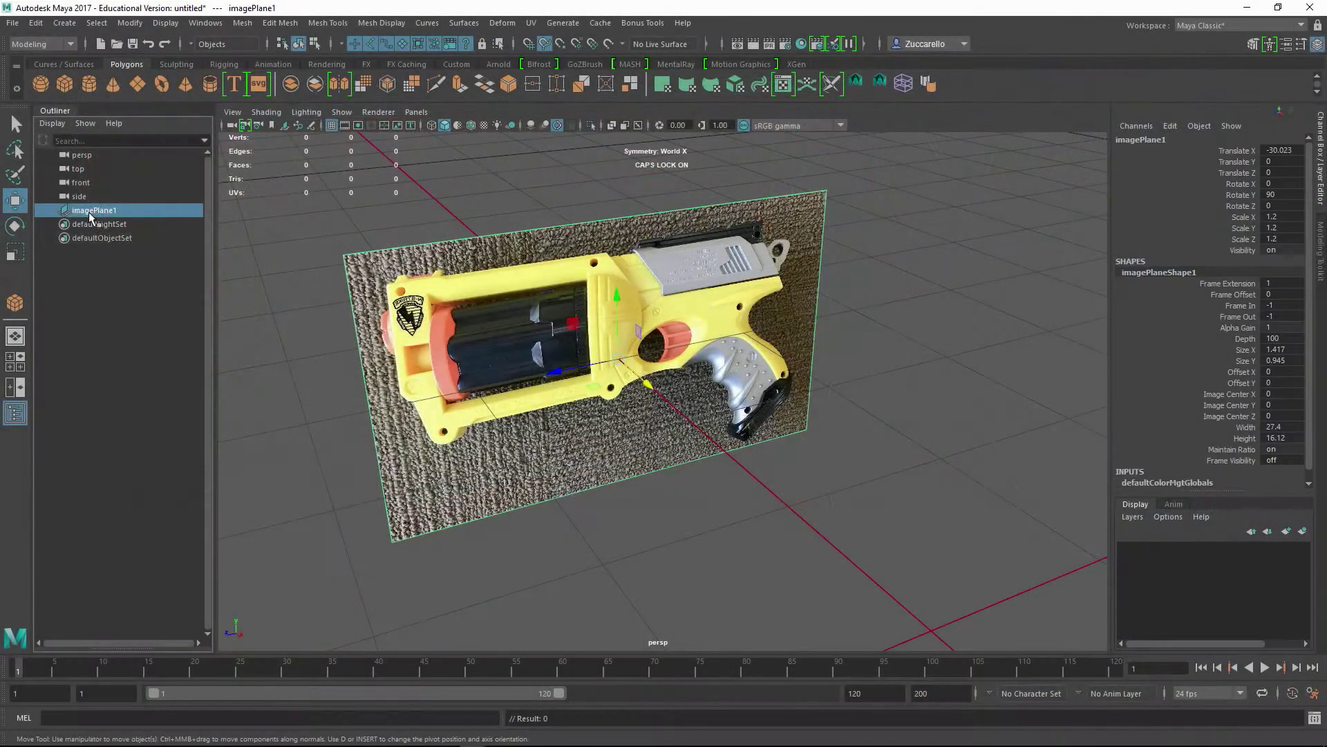
Step: Set a key on the image plane's Alpha Gain of 1 at frame 1
key(ctrl+a)
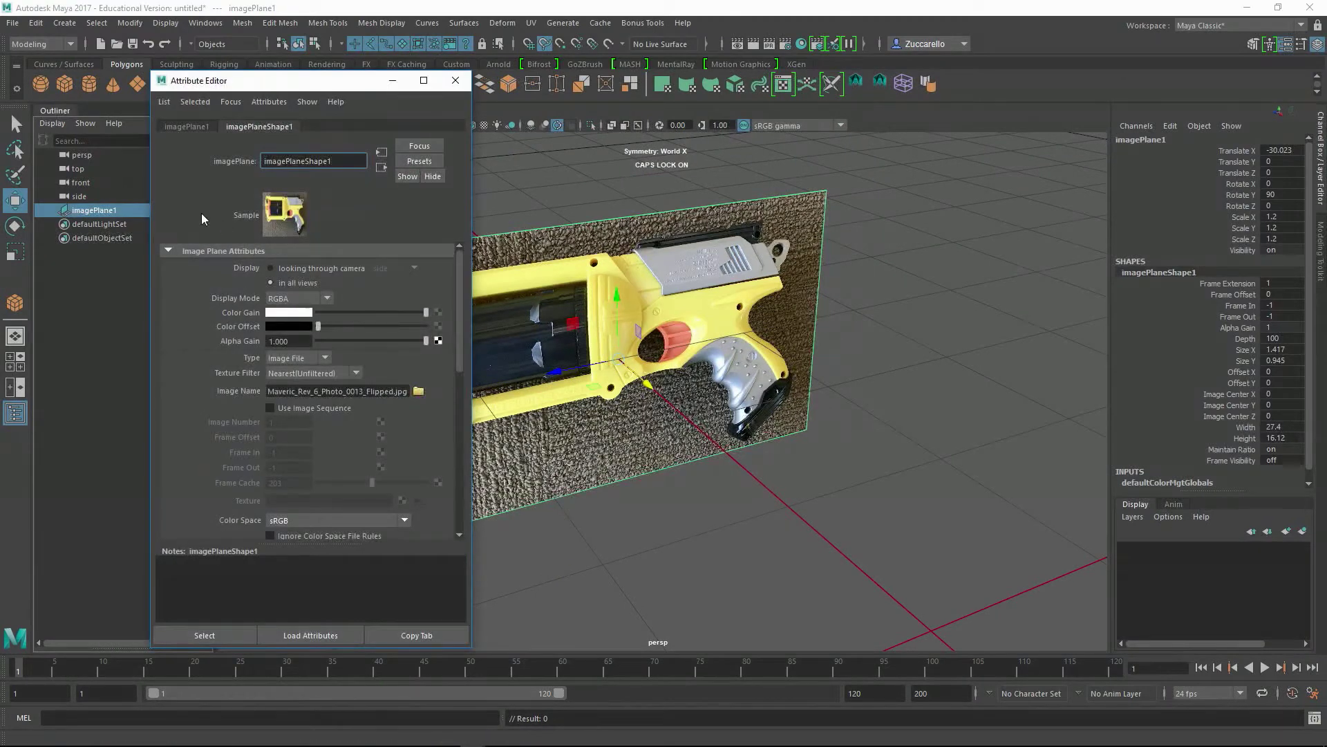
drag(240, 83, 143, 55)
mouse_move(328, 313)
mouse_down()
mouse_move(246, 314)
mouse_move(326, 313)
mouse_up()
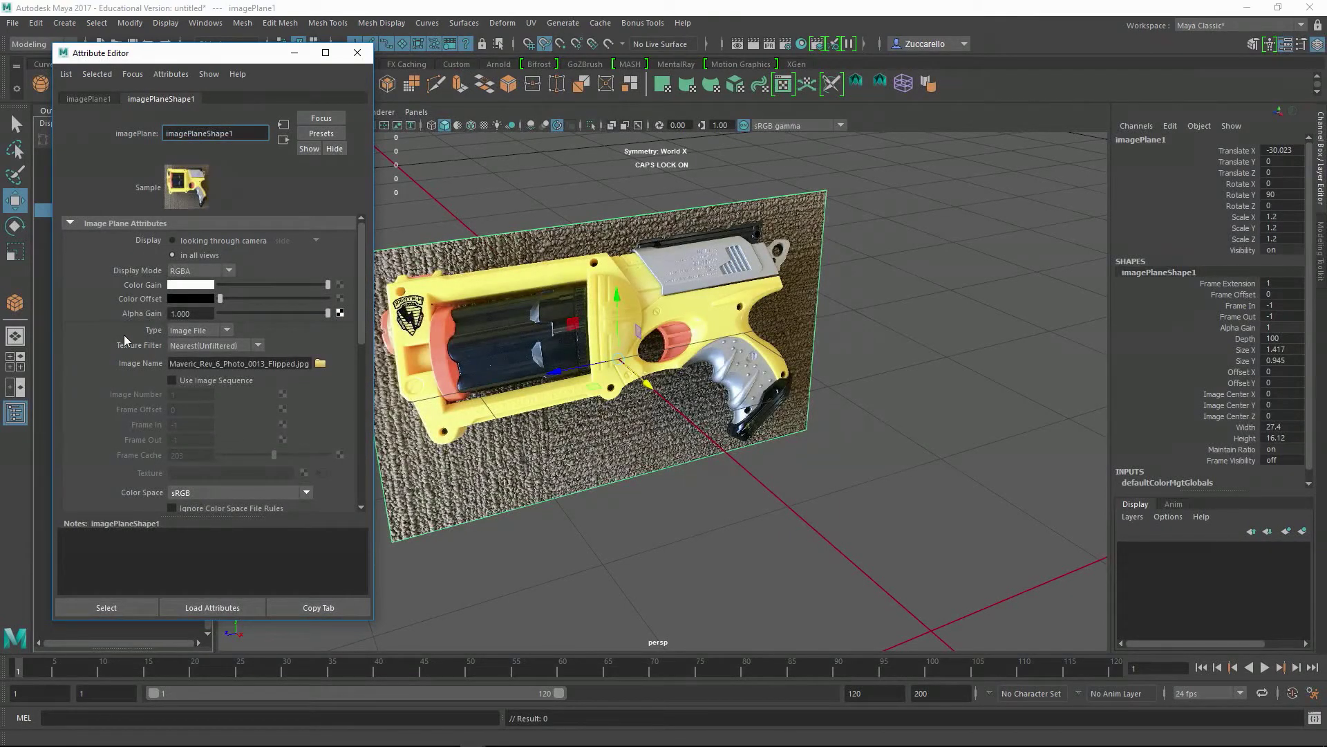
right_click(134, 317)
click(201, 324)
Step: Set the image plane's Alpha Gain to 0 at frame 120 and key it
drag(10, 678, 1078, 719)
drag(1074, 667, 1115, 667)
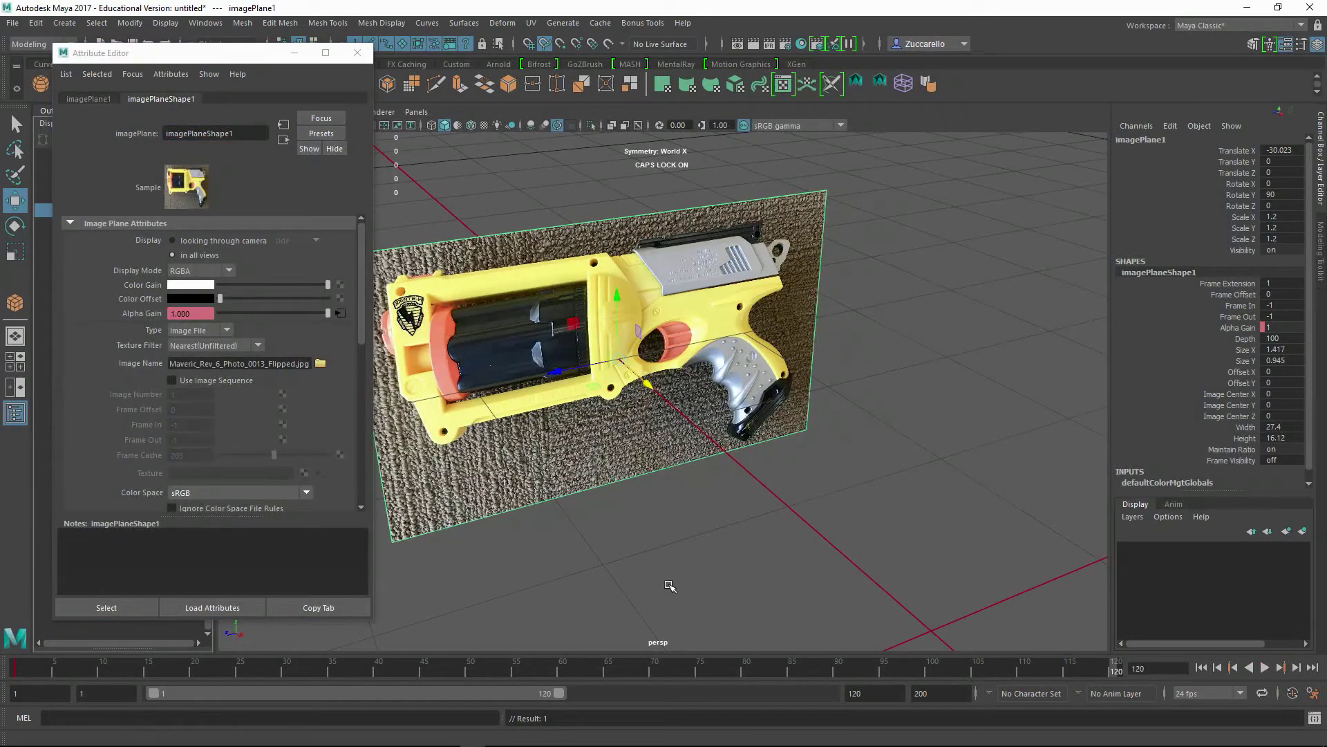
drag(327, 312, 215, 316)
right_click(140, 314)
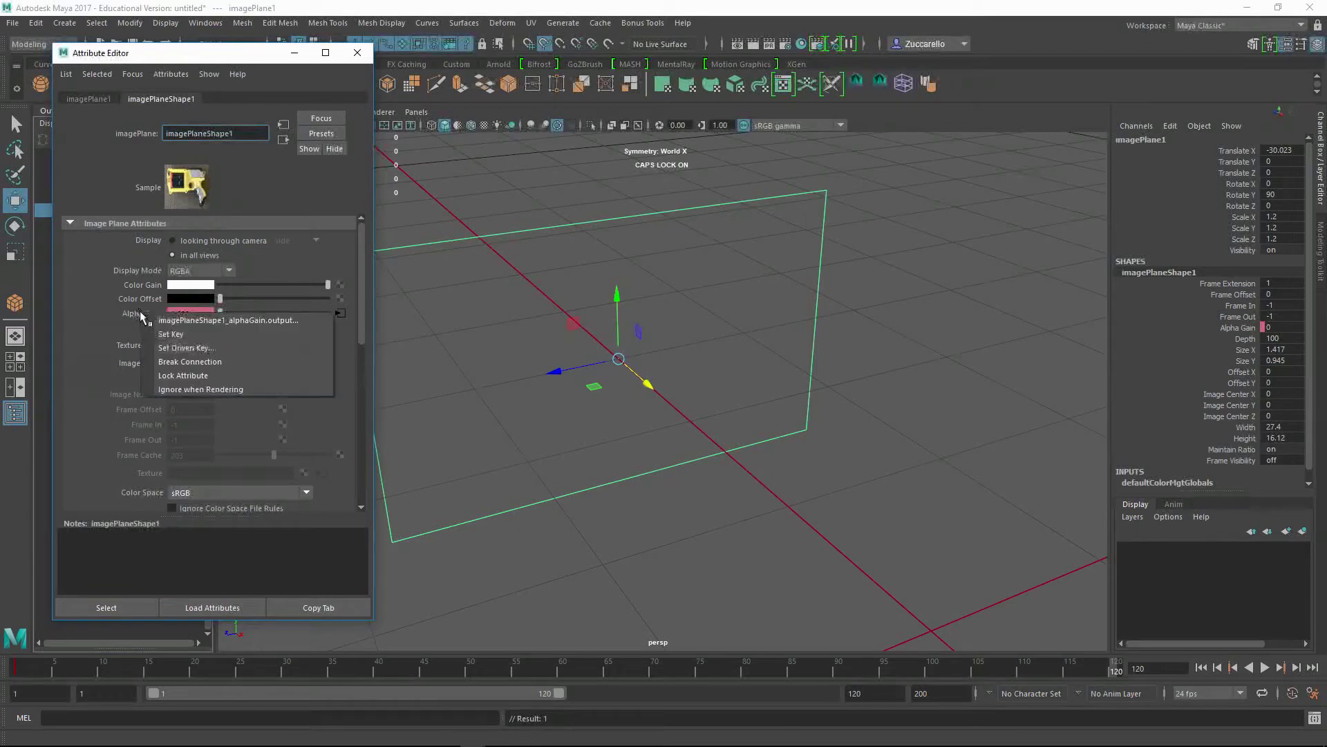
click(181, 336)
Step: Play and scrub the timeline to check the image plane's fade, returning to frame 1
drag(1027, 669, 342, 668)
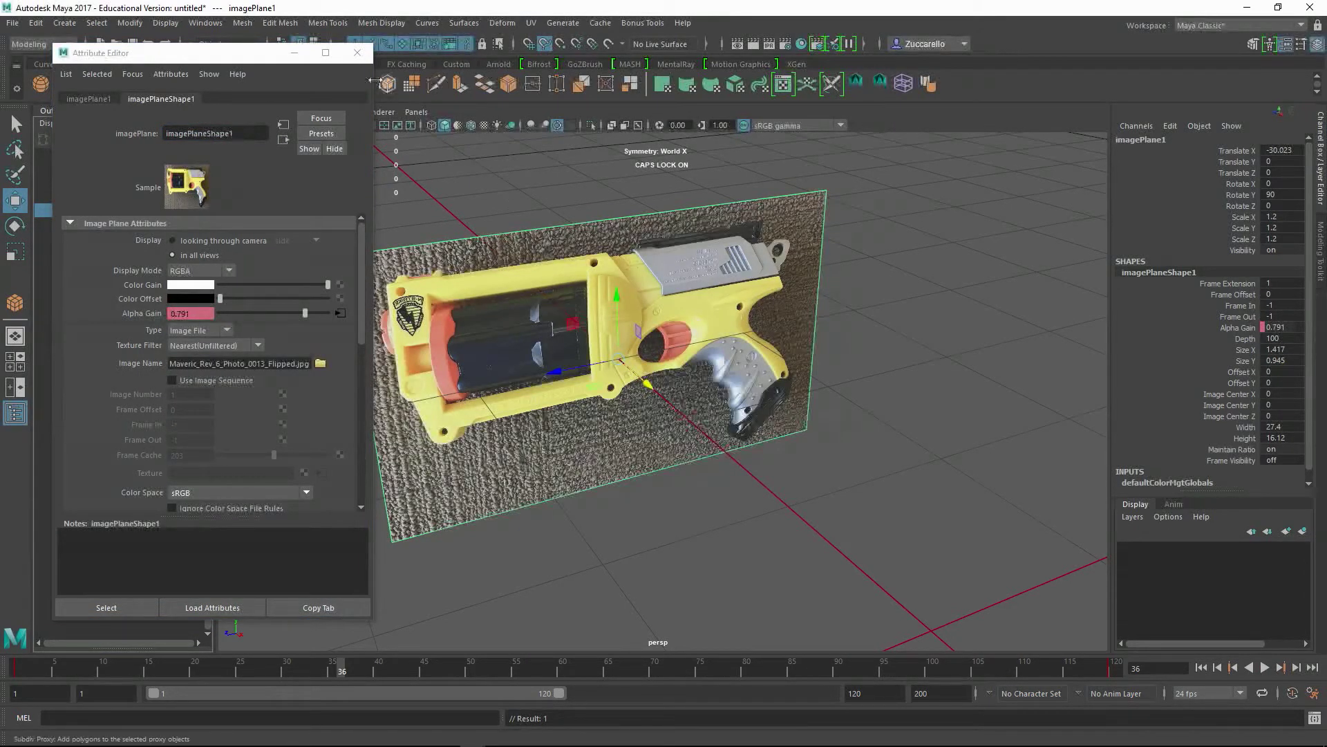
click(357, 52)
key(alt+v)
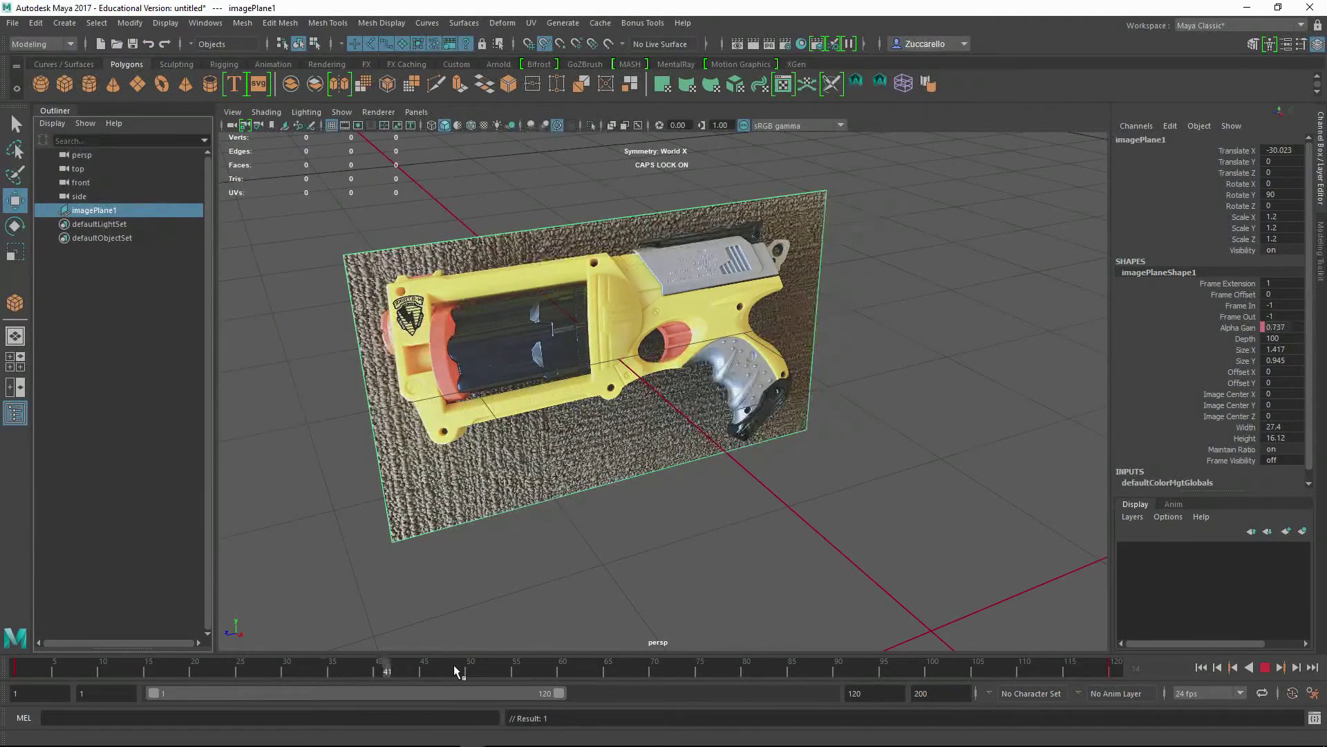
click(361, 674)
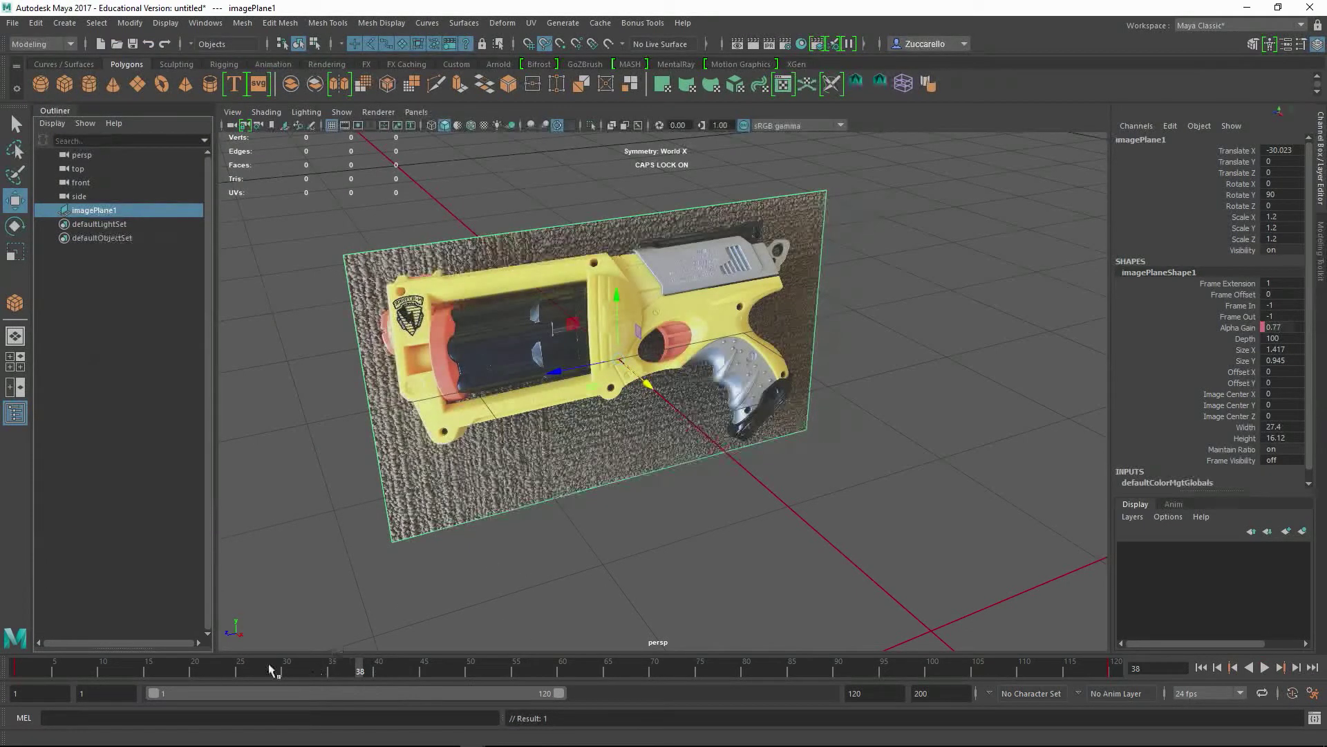
drag(240, 670, 15, 670)
Step: Display the side view at full size and frame the front half of the toy gun in the reference image
alt+drag(716, 485, 799, 509)
click(742, 516)
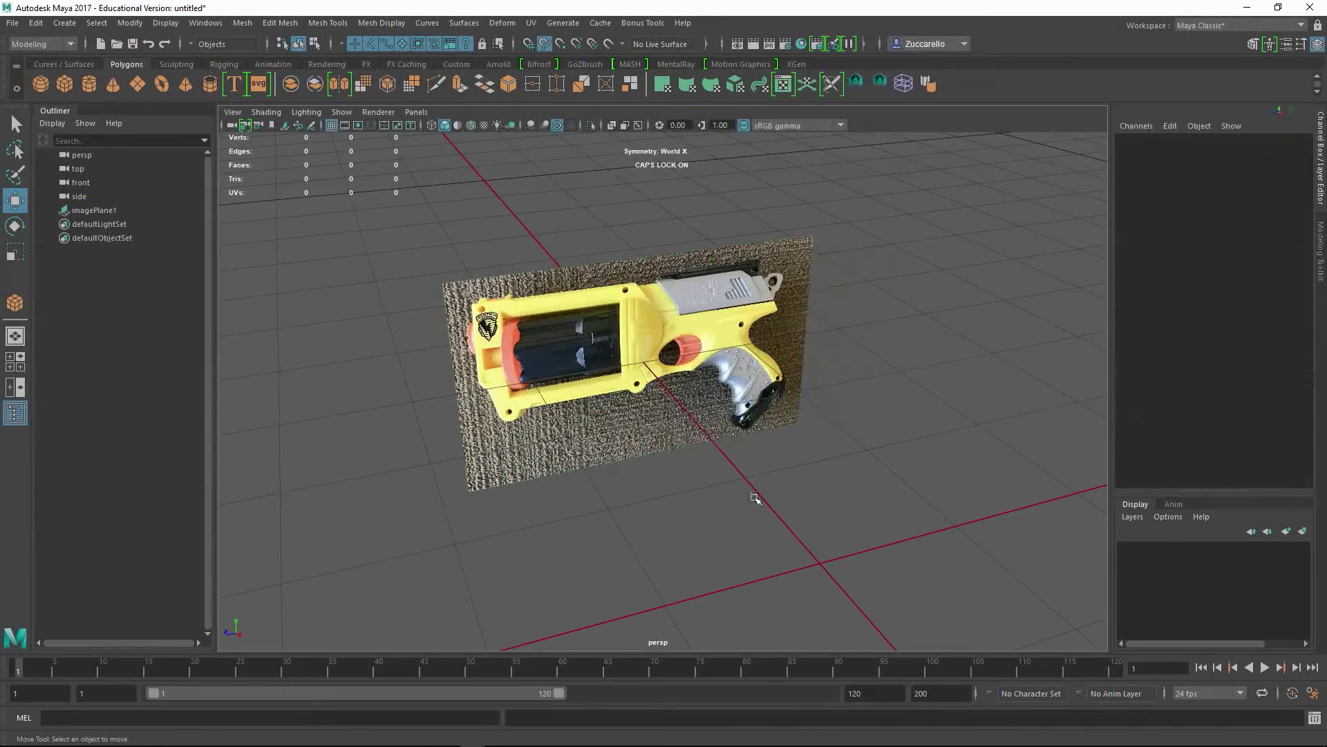
key(space)
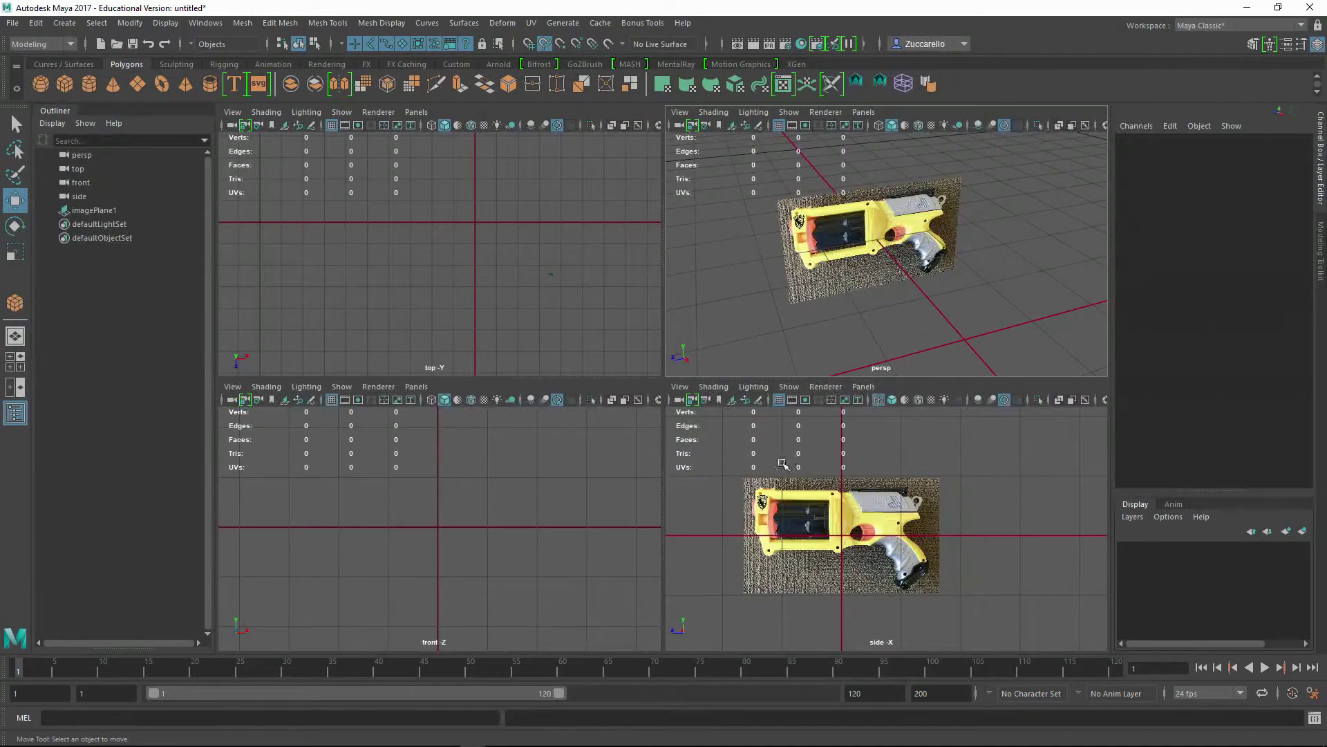
key(space)
scroll(759, 527, up, 3)
scroll(759, 527, up, 5)
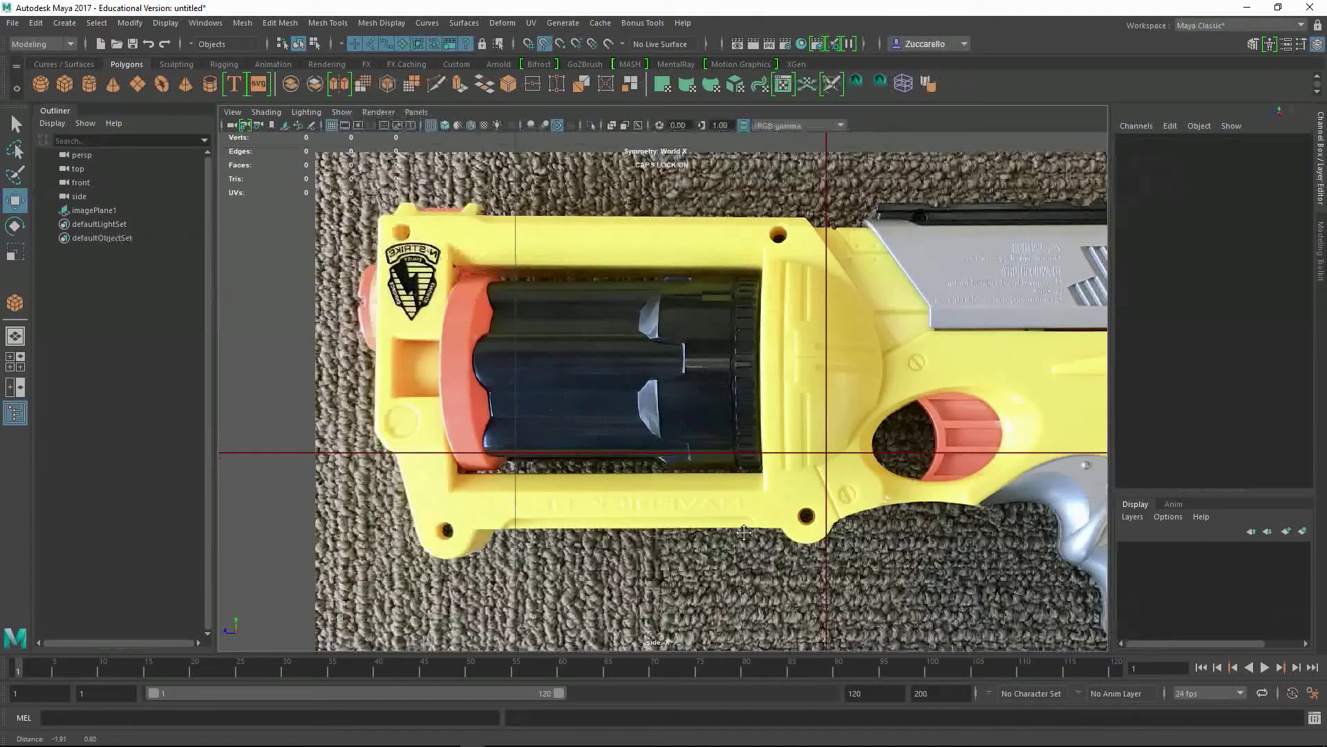
alt+middle_drag(744, 532, 728, 520)
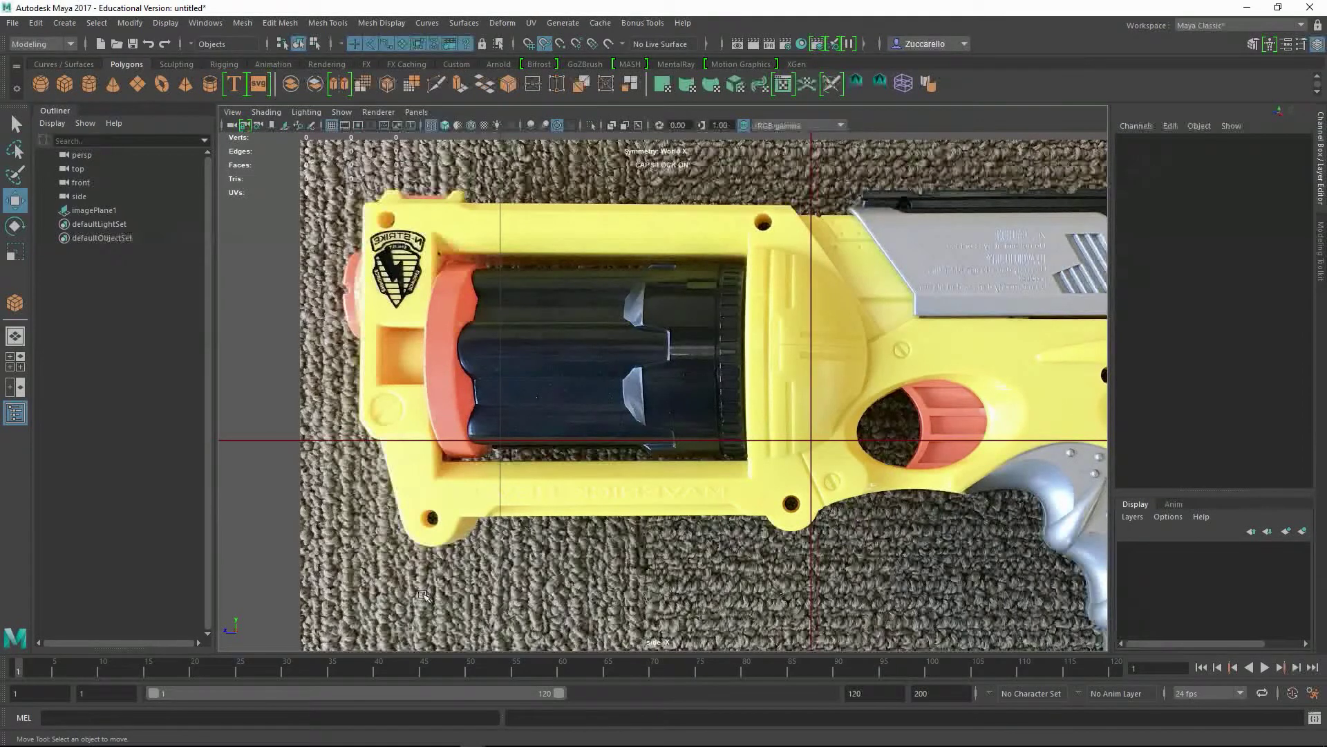
alt+middle_drag(657, 536, 641, 567)
alt+right_drag(813, 593, 799, 597)
alt+click(799, 597)
alt+middle_drag(795, 598, 789, 606)
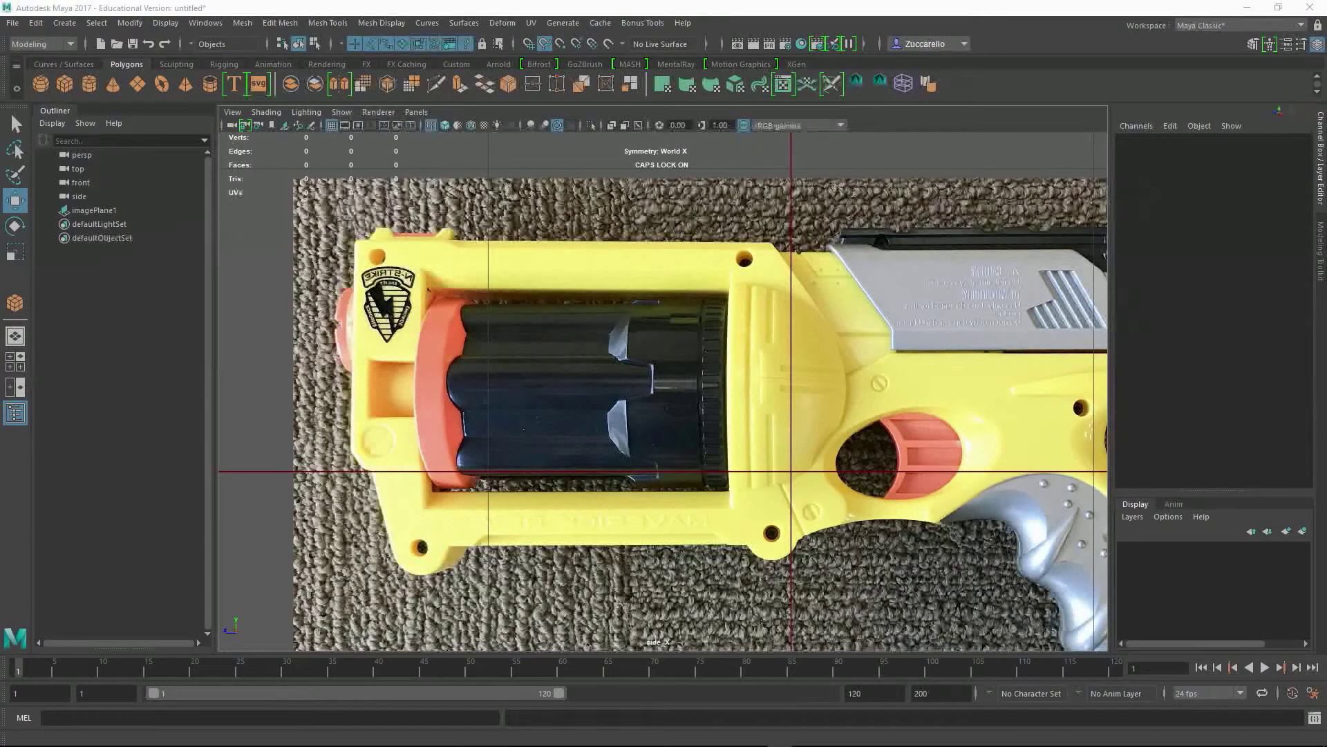
Step: Trace the outline of the gun's front yellow housing as a single face with the Create Polygon tool
click(335, 23)
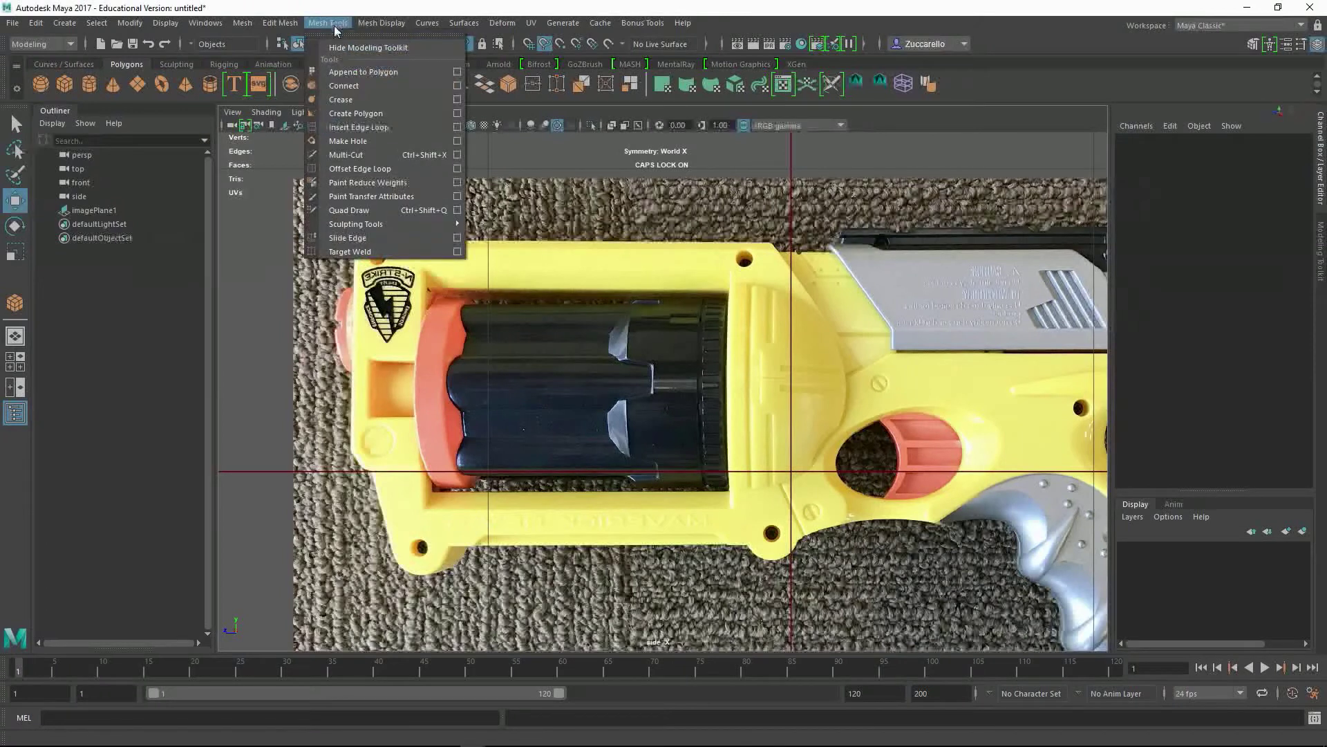
click(364, 113)
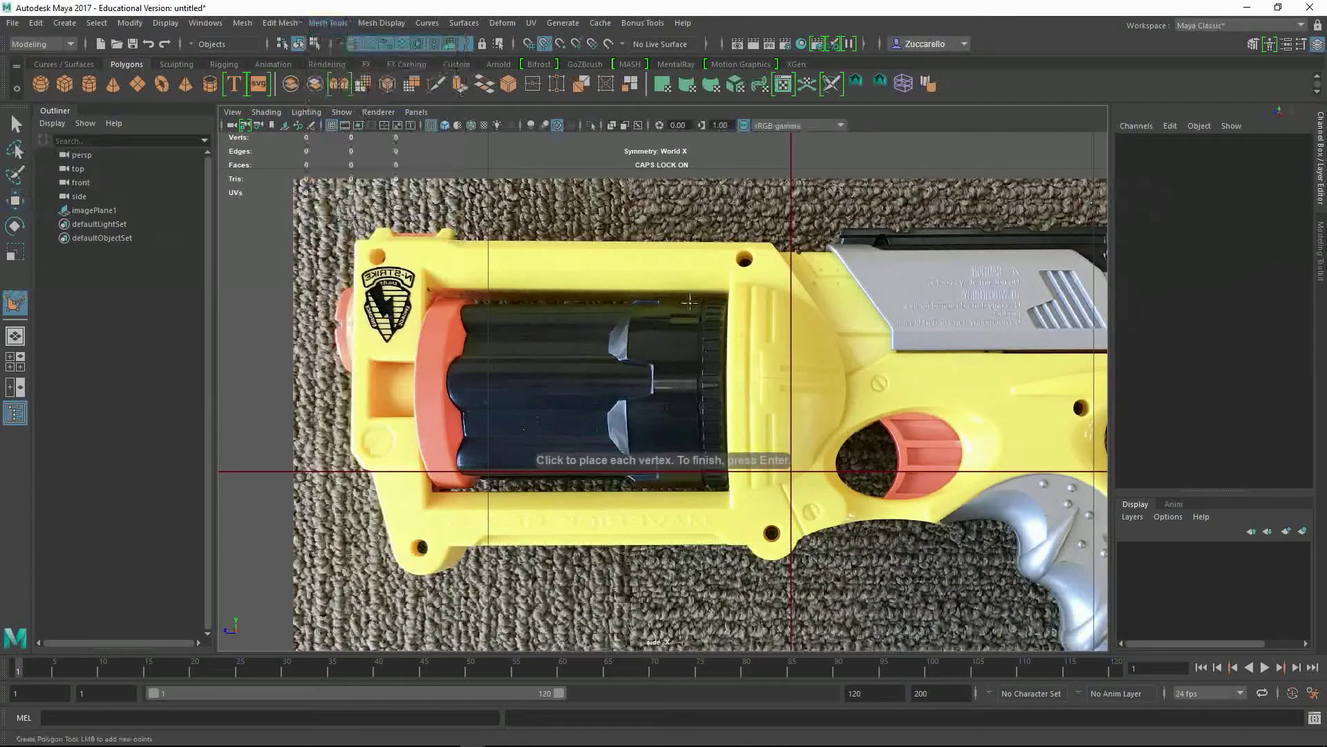
click(770, 242)
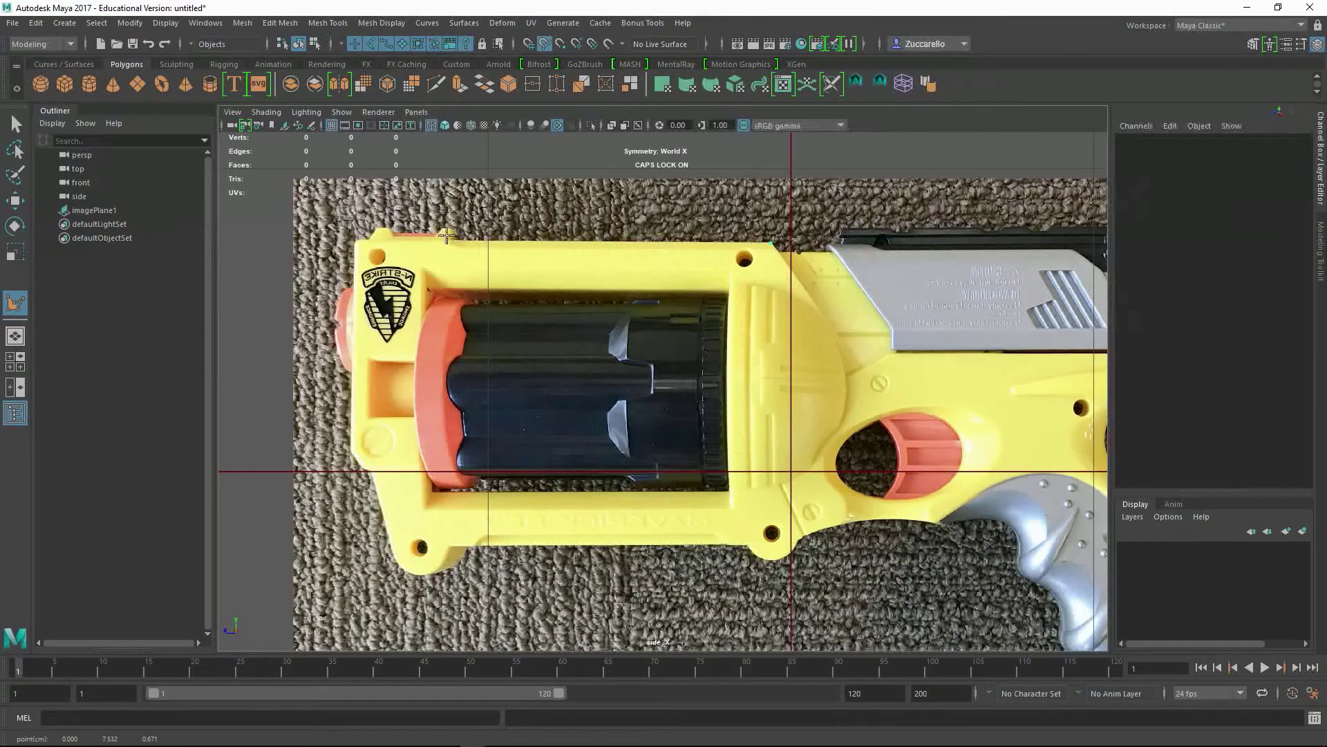
click(354, 243)
click(351, 453)
click(388, 542)
click(780, 482)
click(781, 419)
click(863, 369)
key(Return)
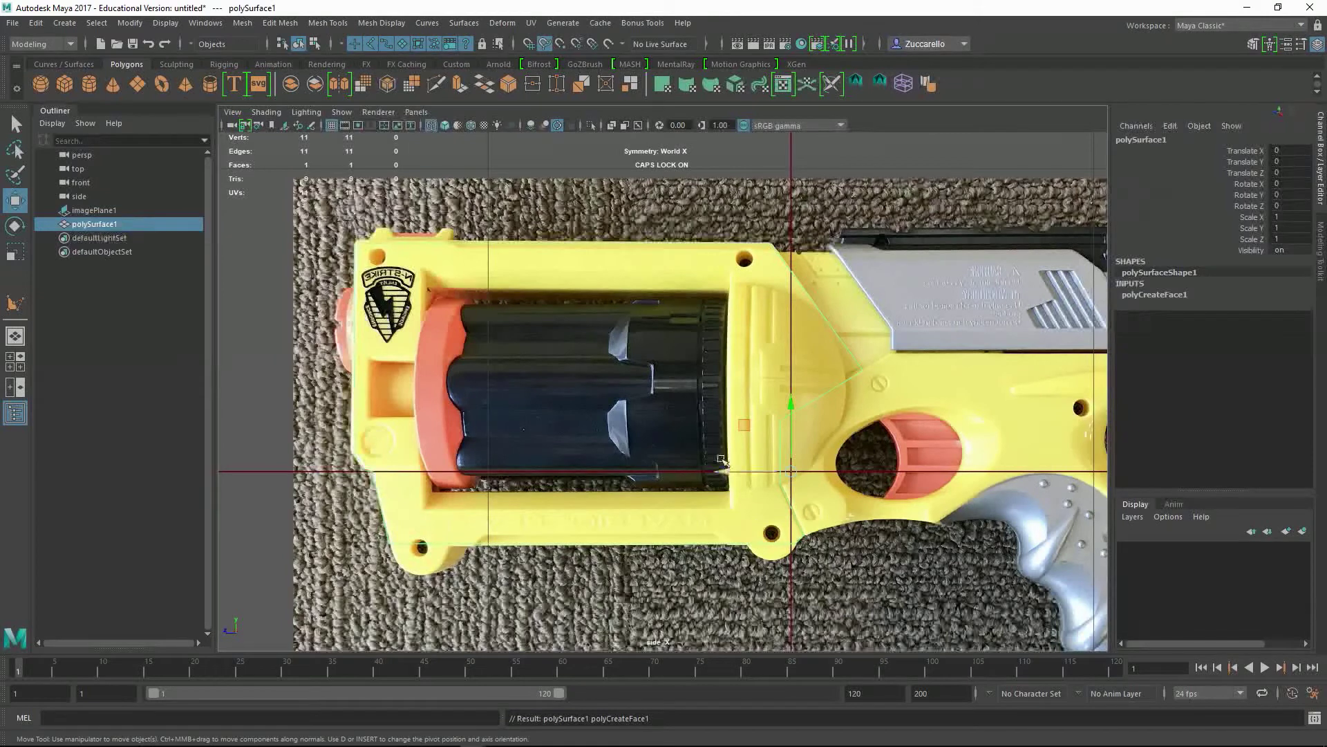
Step: Examine the traced polygon and the image plane behind it in the enlarged perspective view
scroll(782, 424, down, 1)
key(space)
alt+drag(875, 246, 916, 325)
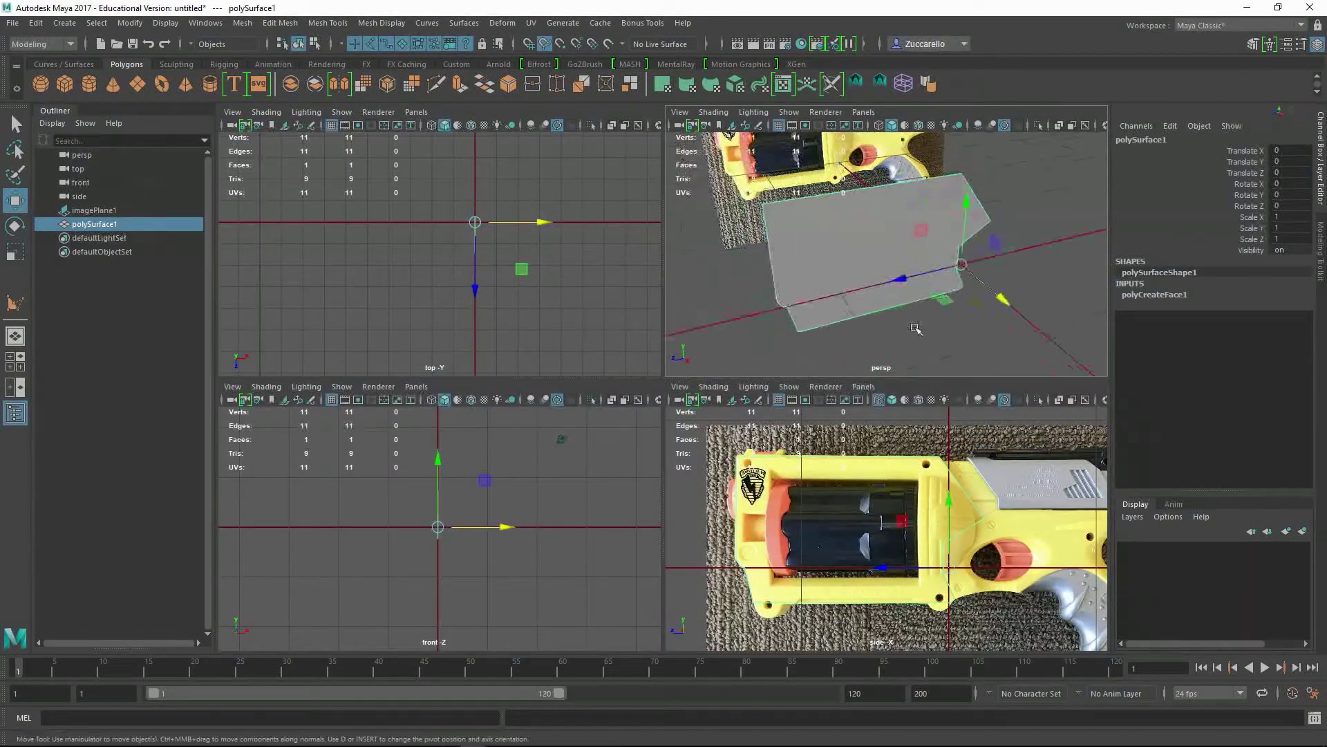
click(889, 344)
click(852, 268)
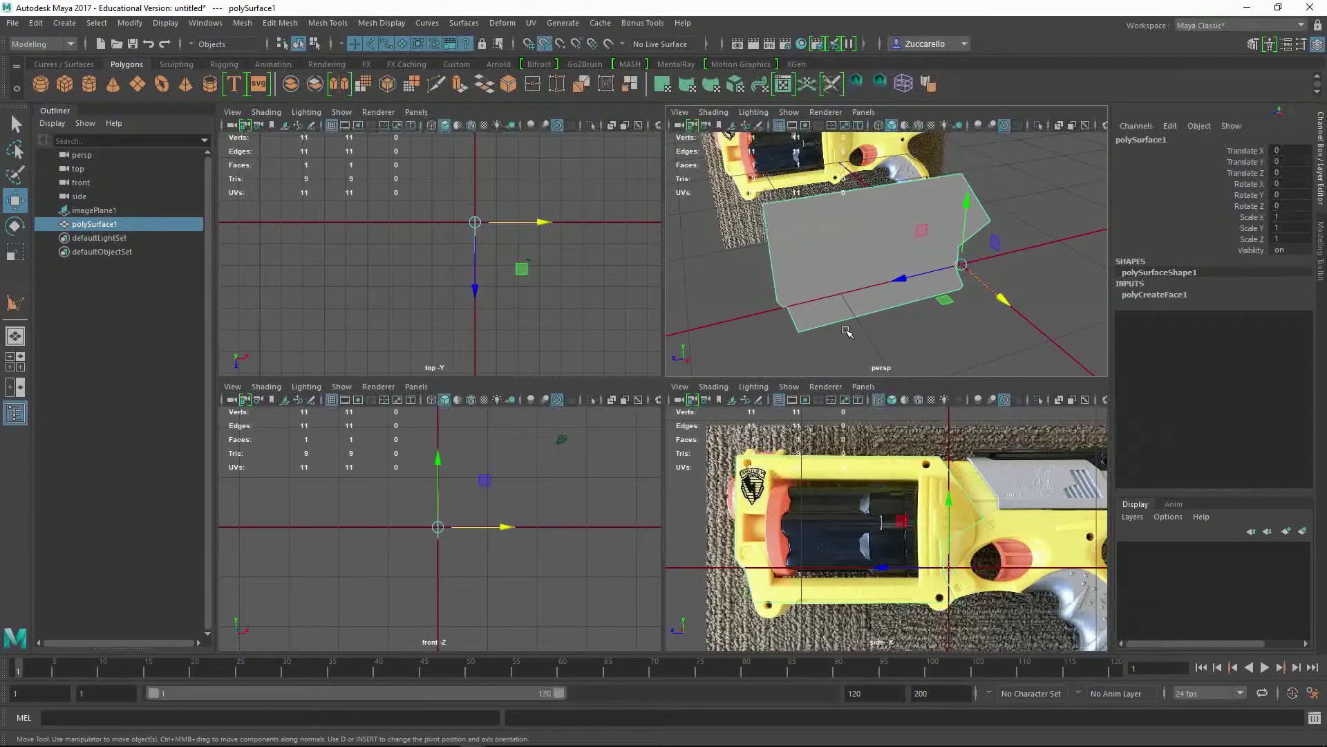
click(802, 617)
key(space)
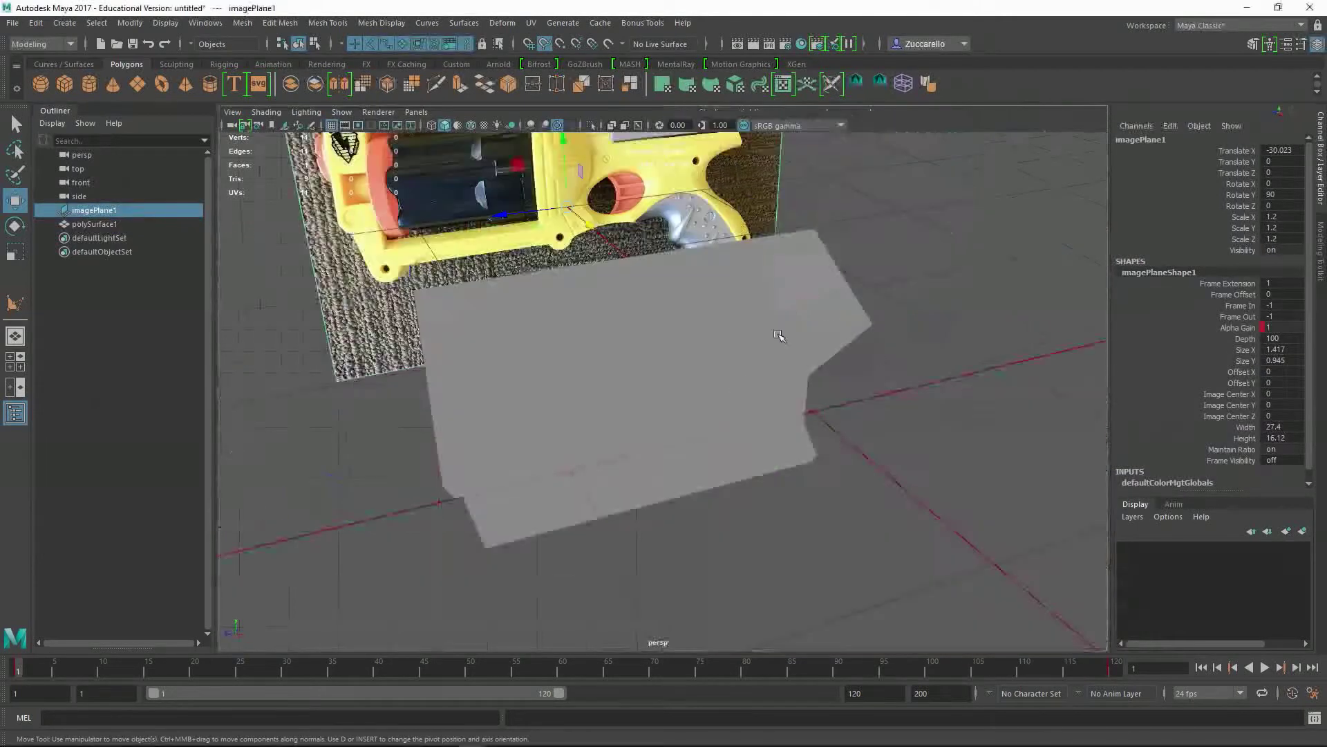
alt+middle_drag(704, 373, 589, 414)
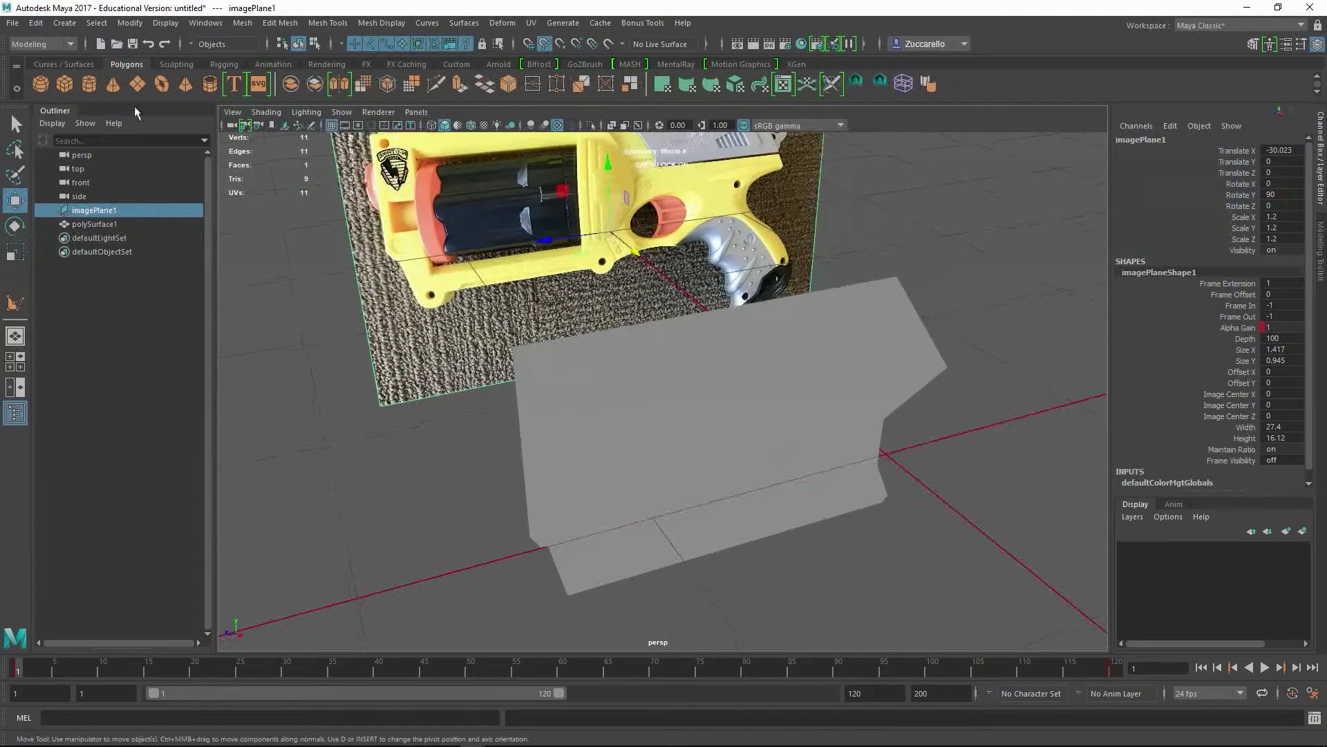
Step: Set the radius and height to 2 in the options for a new polygon cylinder
click(65, 22)
mouse_move(111, 72)
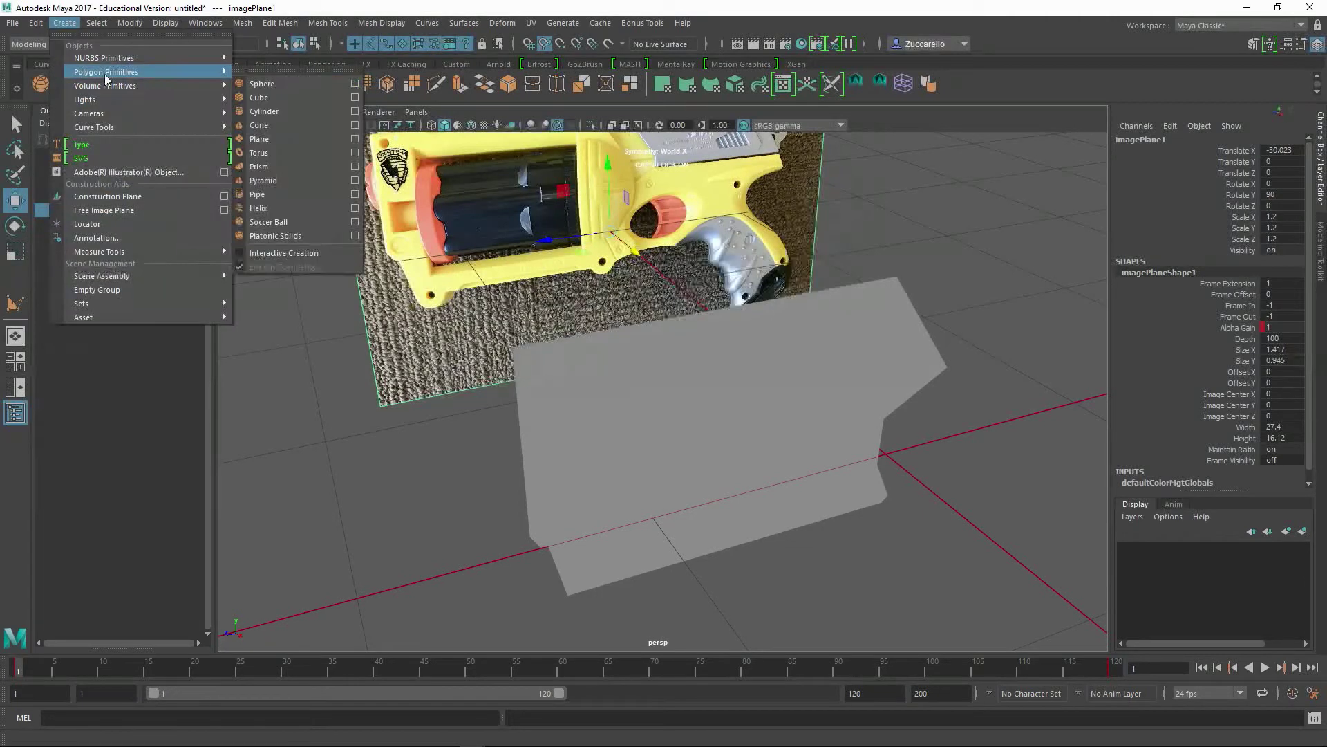
click(355, 112)
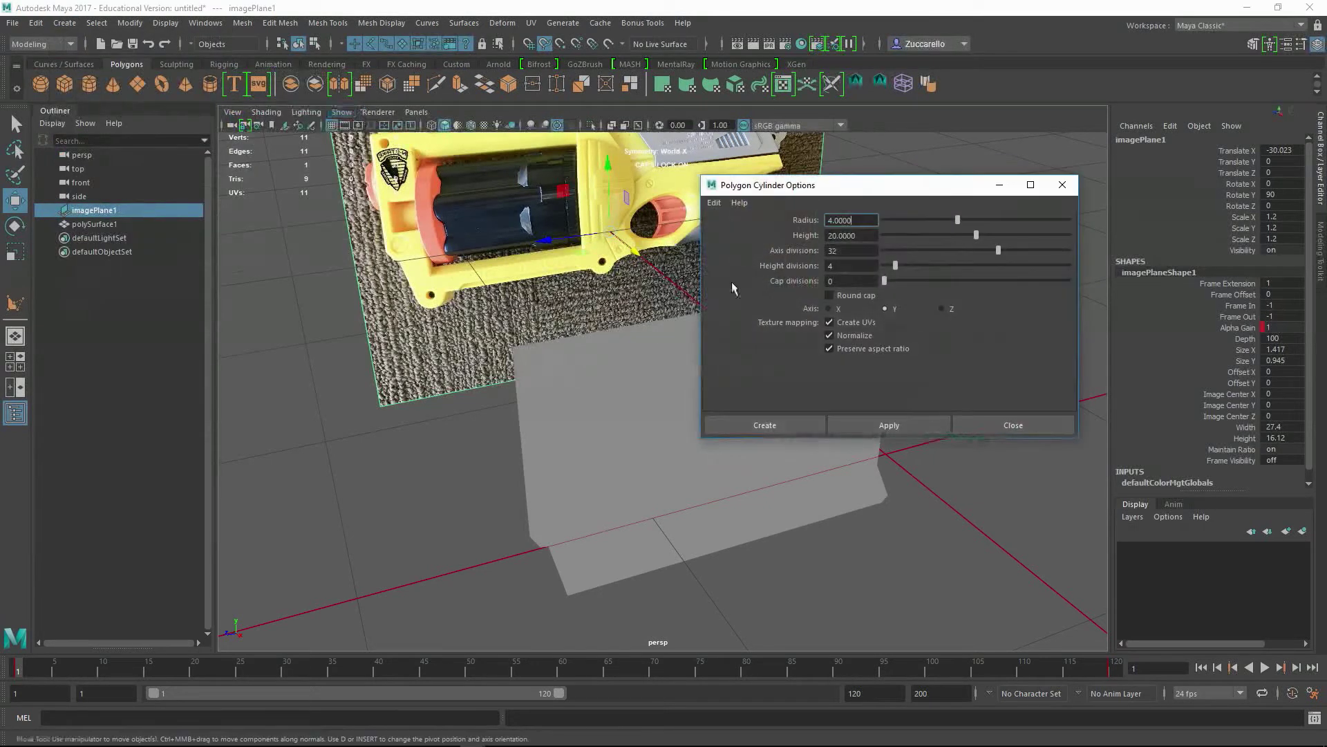
mouse_move(860, 184)
mouse_down()
mouse_move(869, 193)
mouse_move(839, 195)
mouse_up()
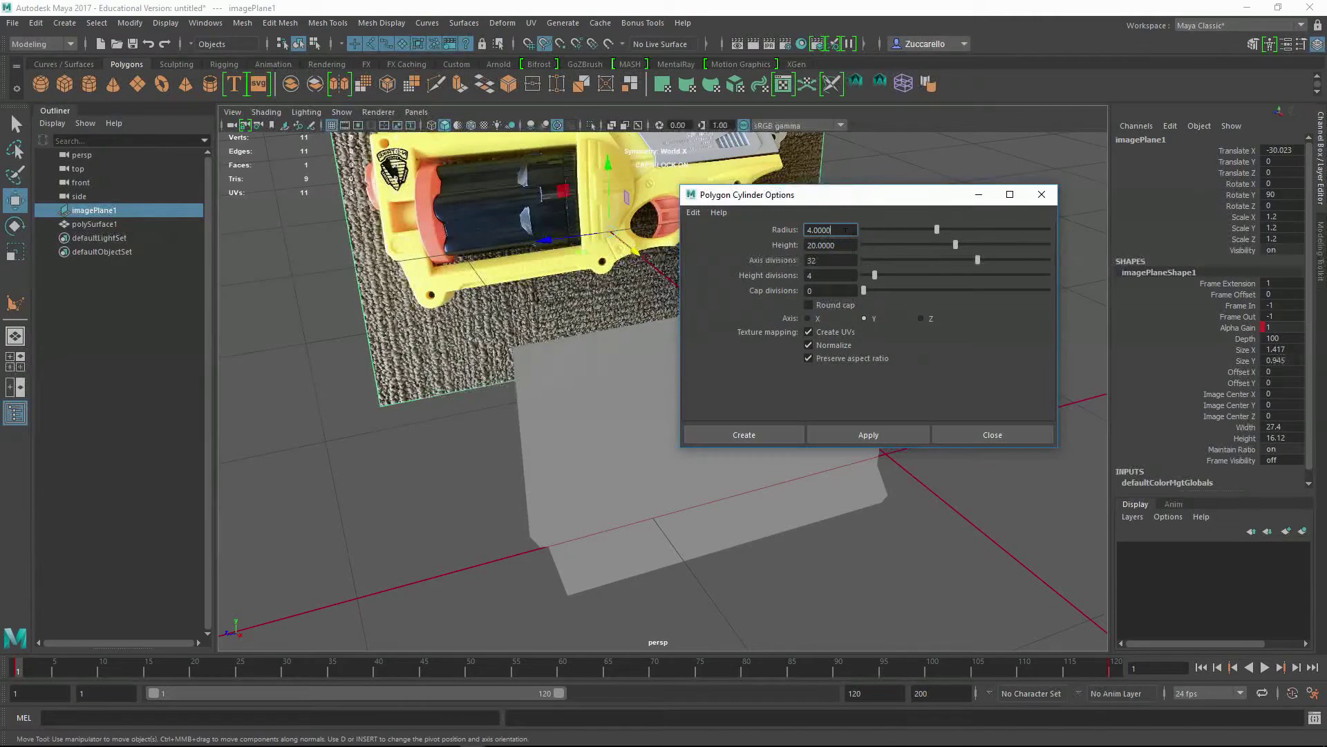
drag(844, 231, 786, 224)
text(2)
drag(844, 245, 802, 247)
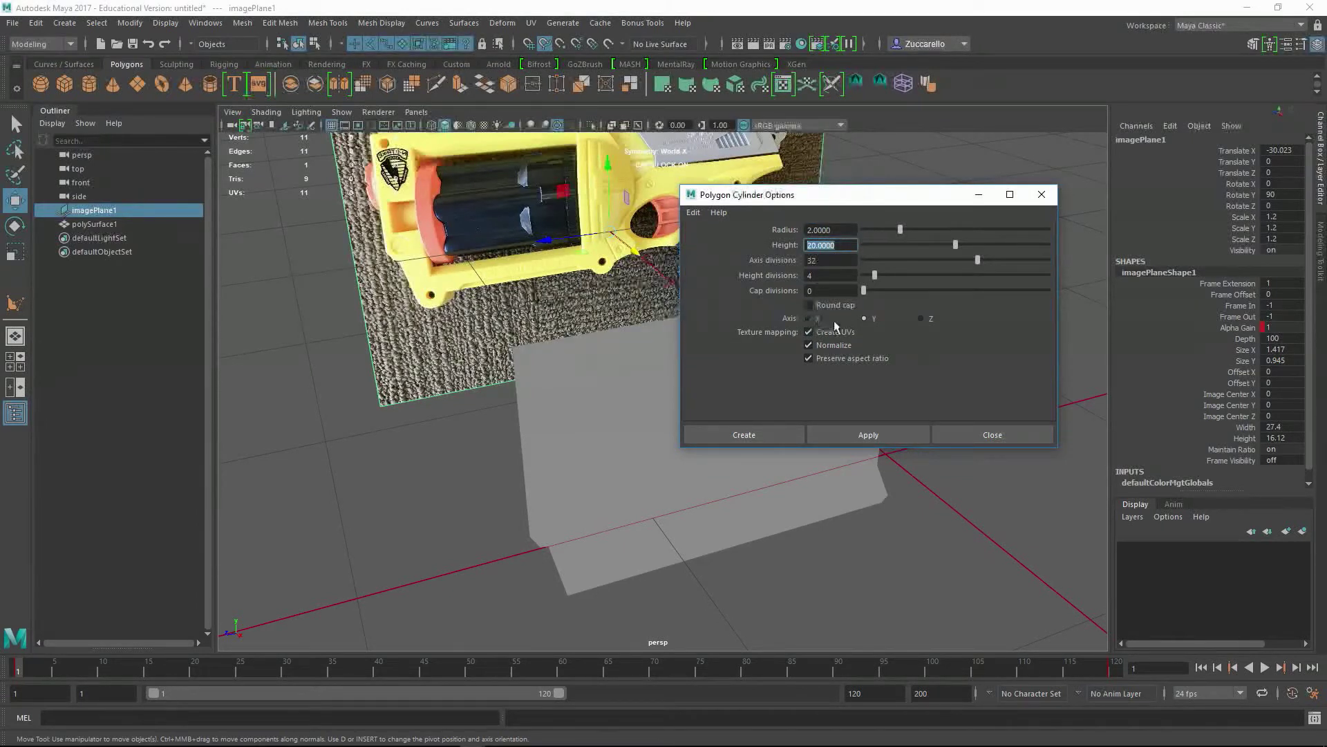
text(2)
Step: Set the axis divisions to 16 and the height divisions to 1, and create the cylinder
key(Tab)
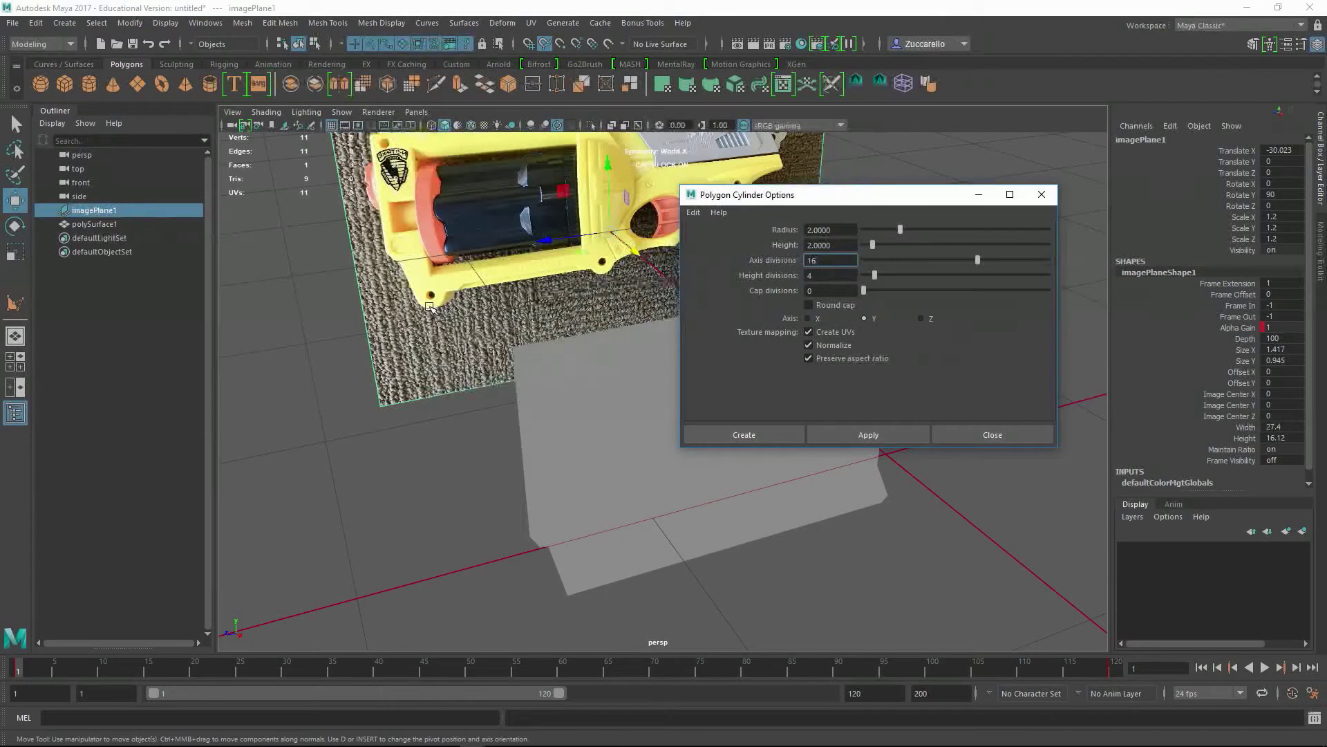
key(Tab)
key(Tab)
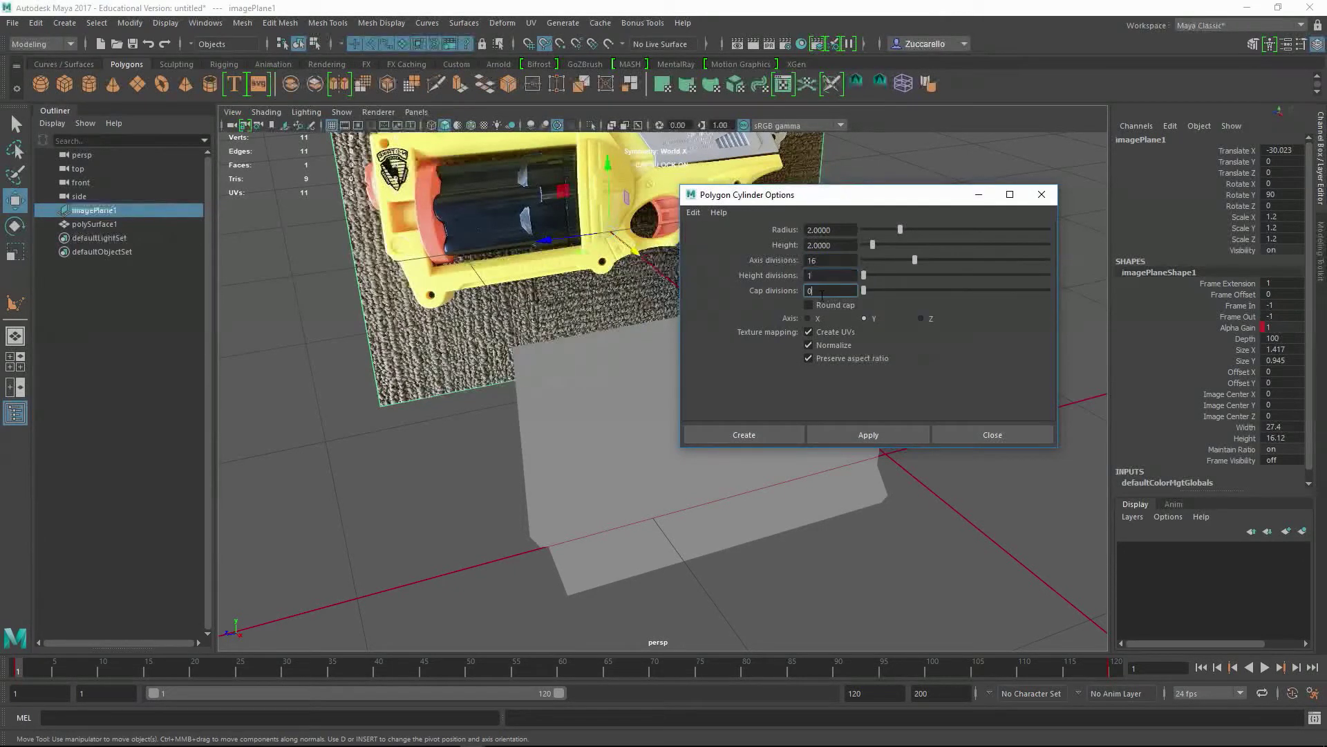
click(837, 432)
click(1042, 194)
Step: Try the cylinder's Subdivisions Axis at 15 and set it back to 16
alt+drag(992, 202, 762, 283)
alt+right_drag(913, 355, 895, 335)
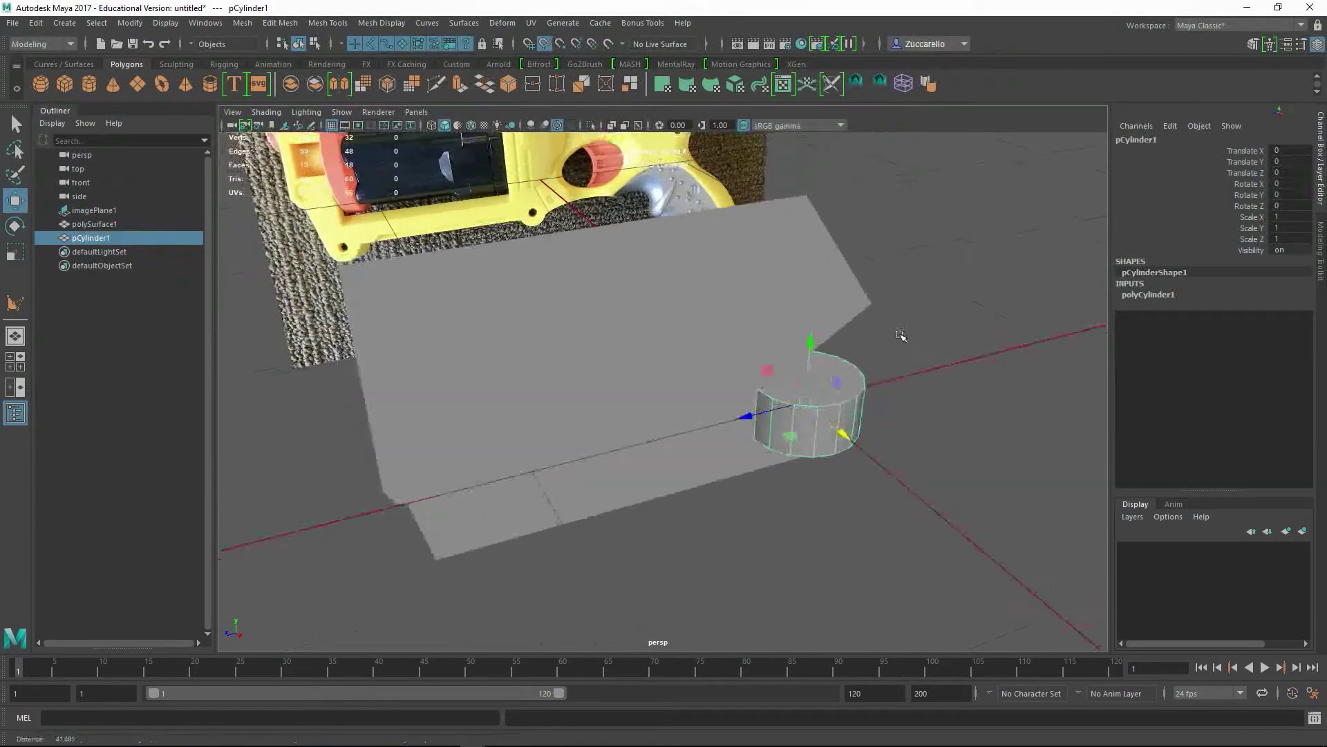
alt+middle_drag(953, 364, 915, 379)
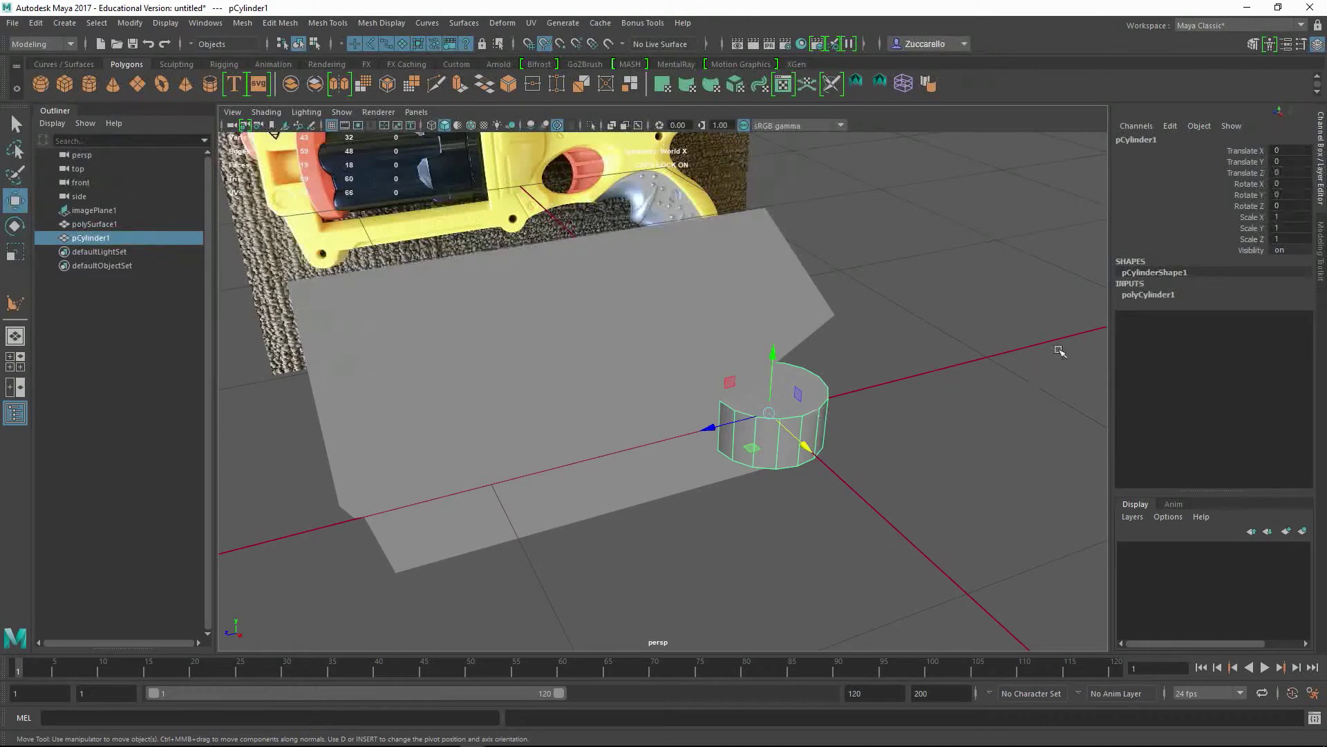
click(1154, 296)
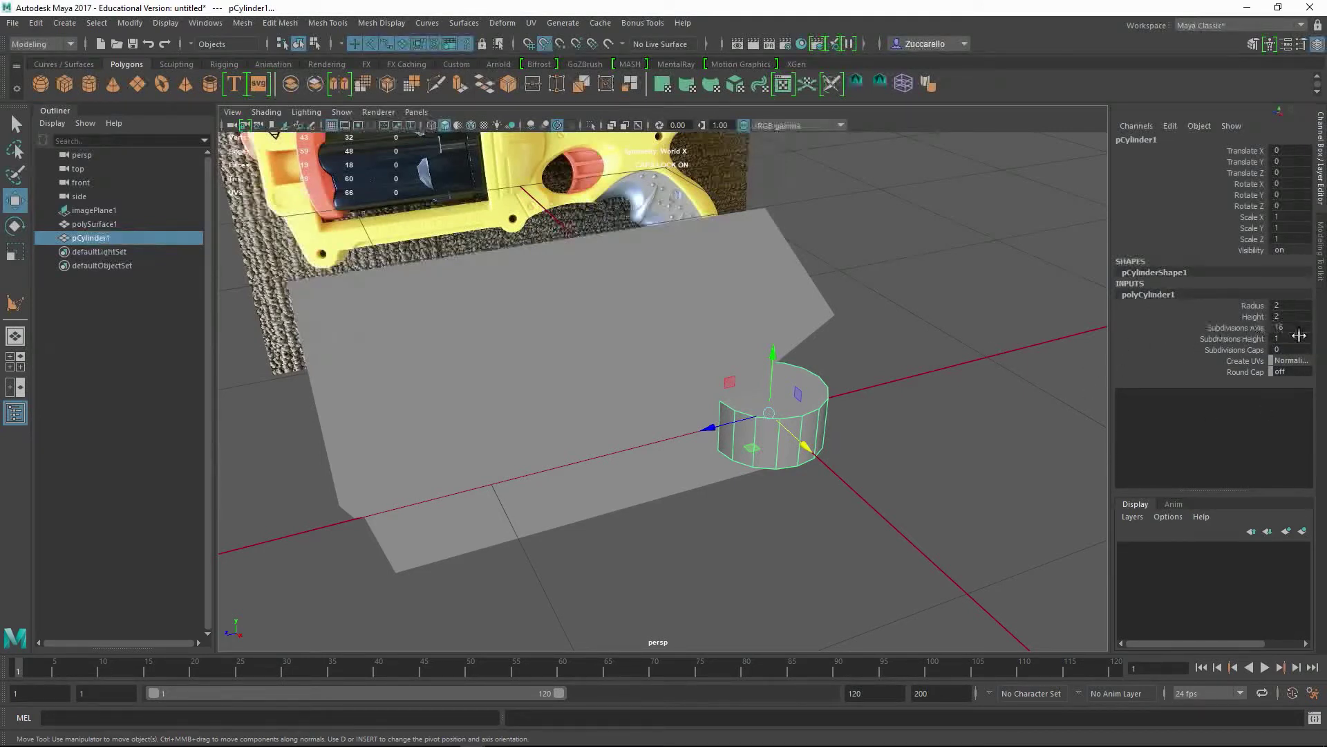
click(1235, 328)
middle_drag(936, 299, 896, 317)
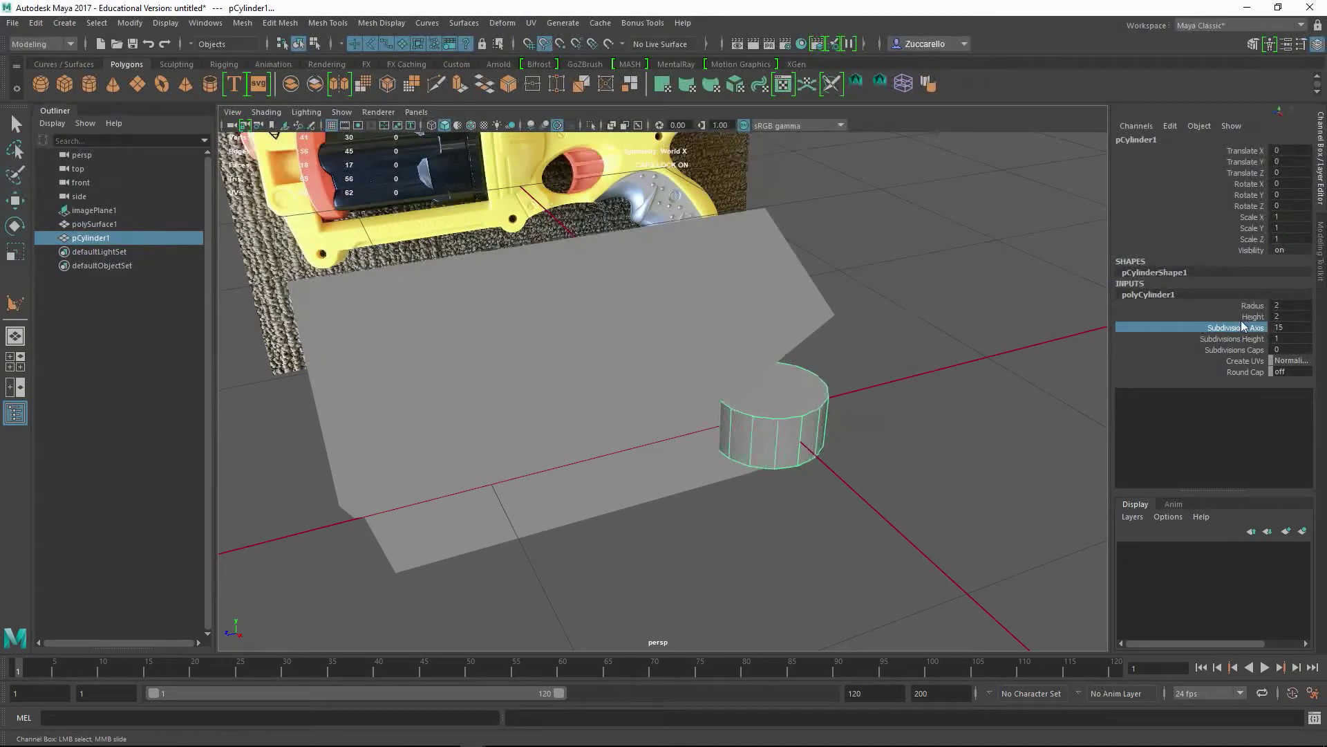
double_click(1278, 328)
text(16)
key(Return)
Step: Reduce the cylinder's Subdivisions Axis to 8
click(937, 406)
key(w)
alt+drag(843, 427, 761, 420)
click(761, 420)
click(1164, 294)
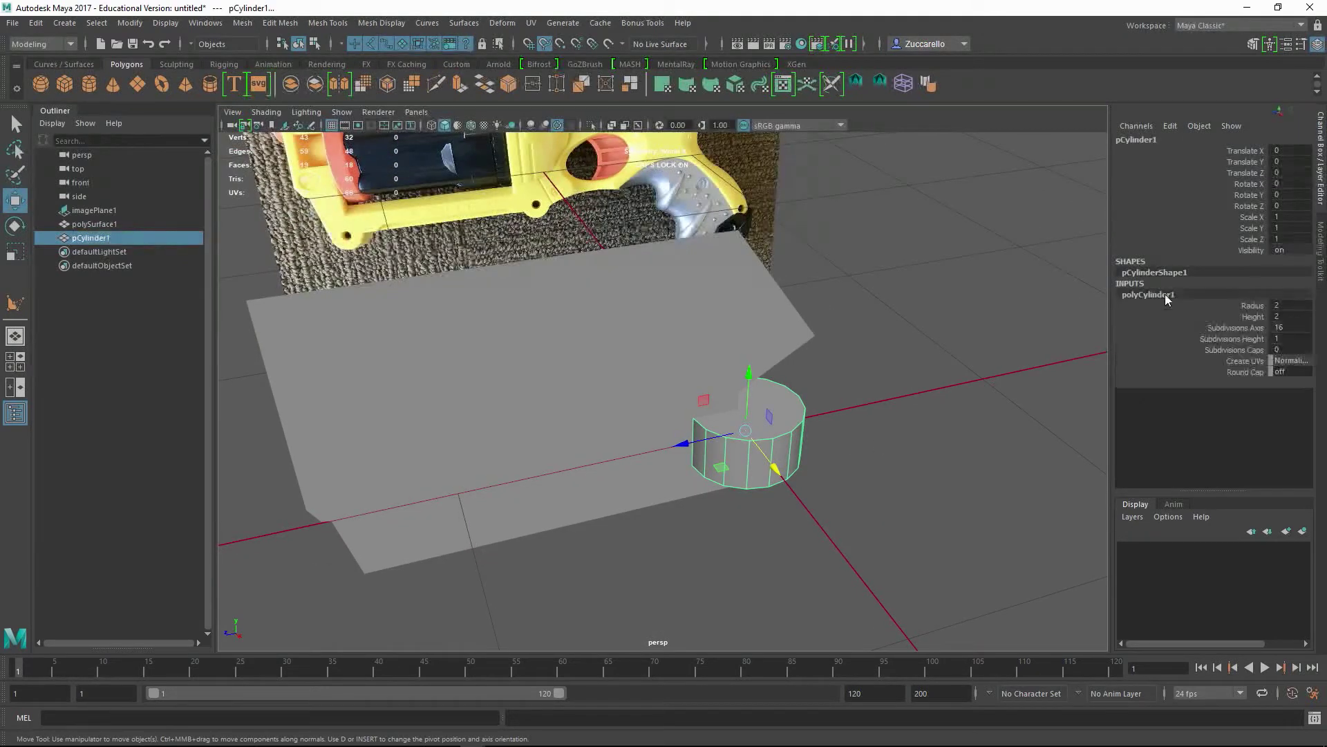
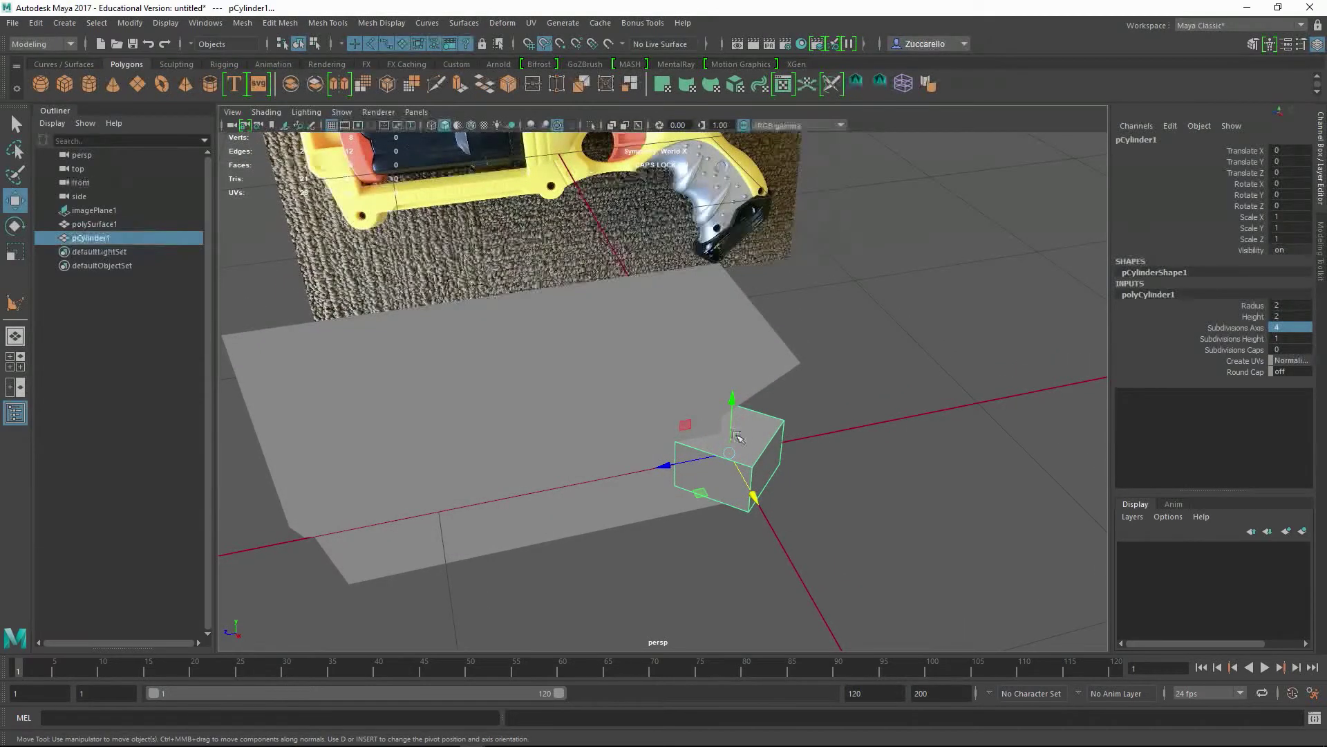
click(1299, 327)
text(8)
key(Return)
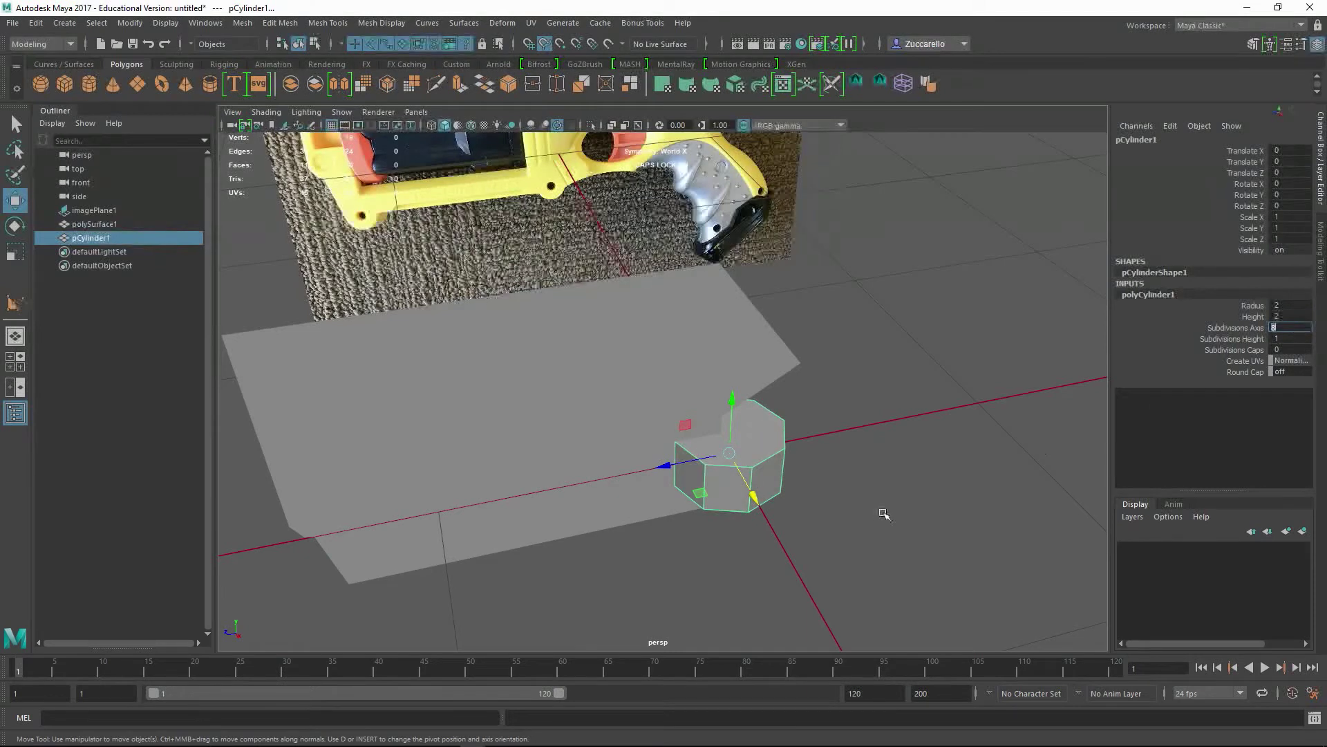
Step: Rotate the cylinder -90 degrees about Z so its flat cap faces the side view
alt+drag(764, 477, 848, 438)
key(e)
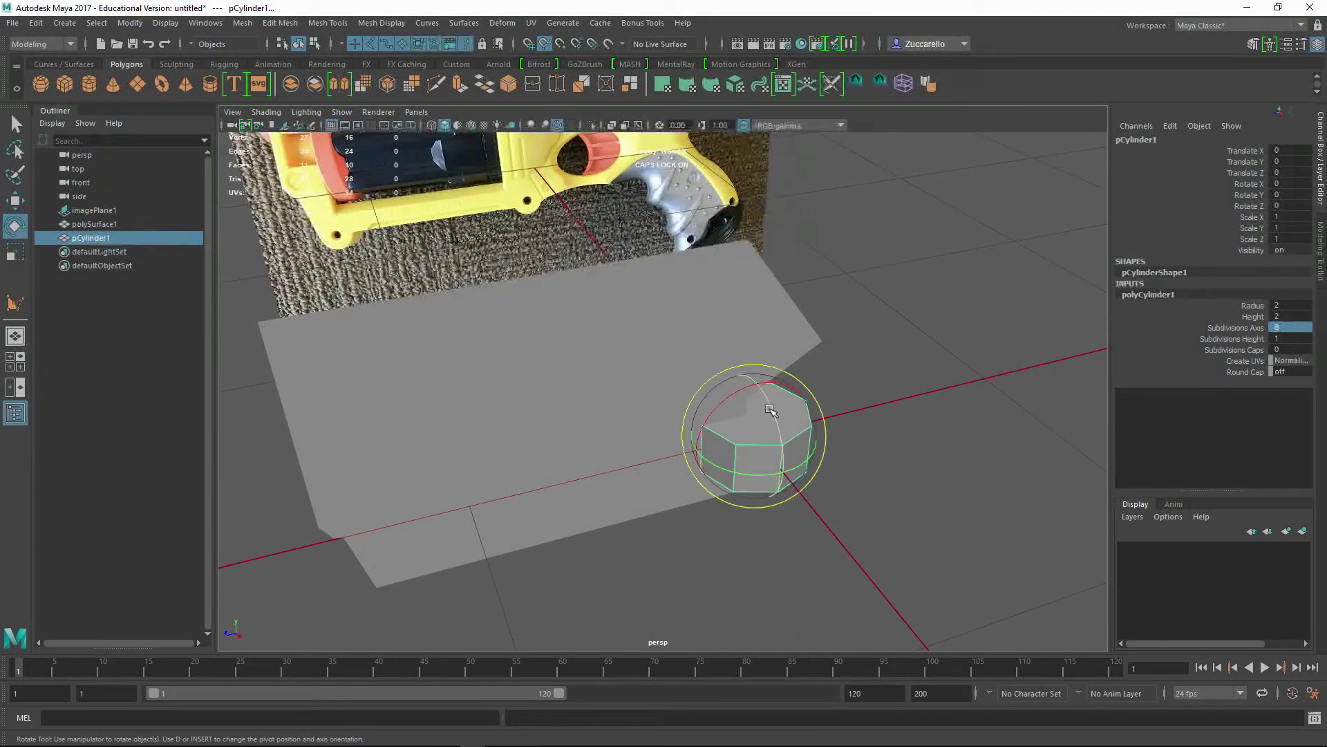
drag(771, 410, 820, 536)
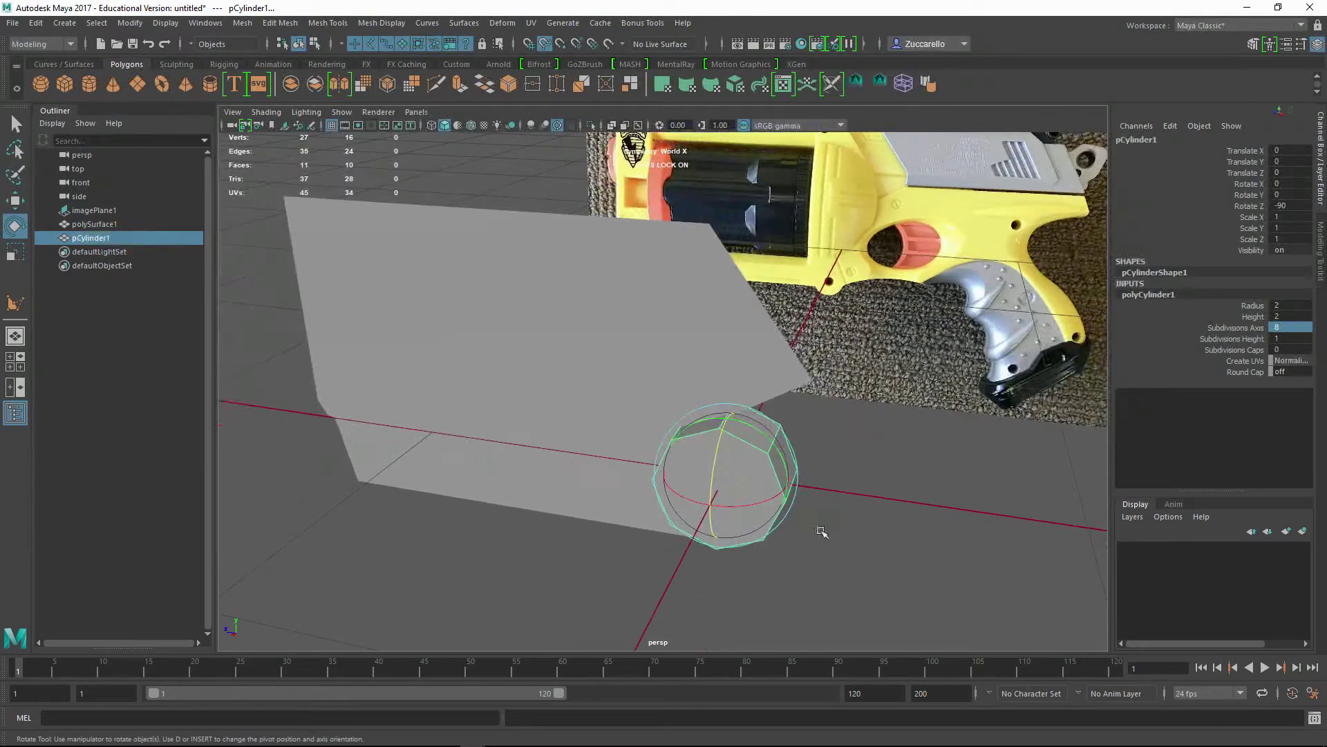
Step: Turn on the wireframe overlay for the shaded models and frame the cylinder's flat cap
click(471, 125)
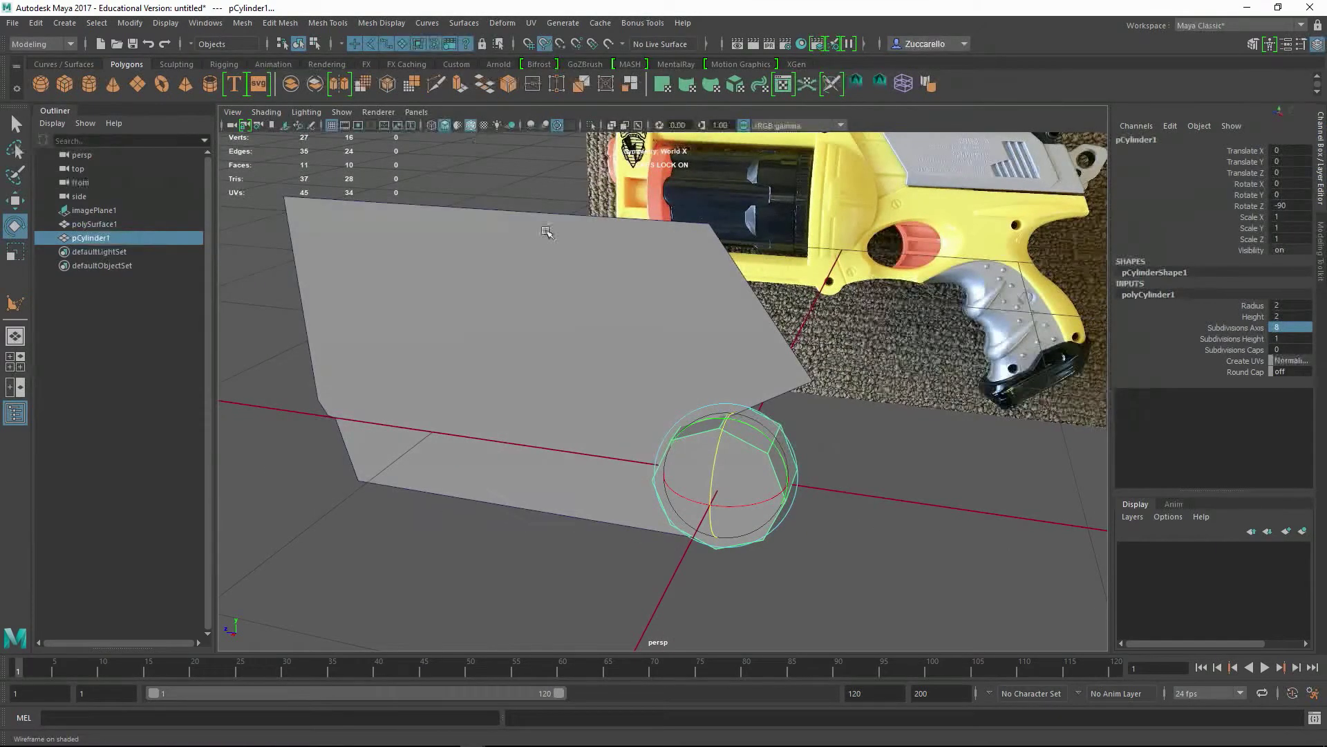
alt+middle_drag(710, 323, 603, 329)
alt+right_drag(603, 329, 625, 332)
alt+drag(626, 333, 636, 387)
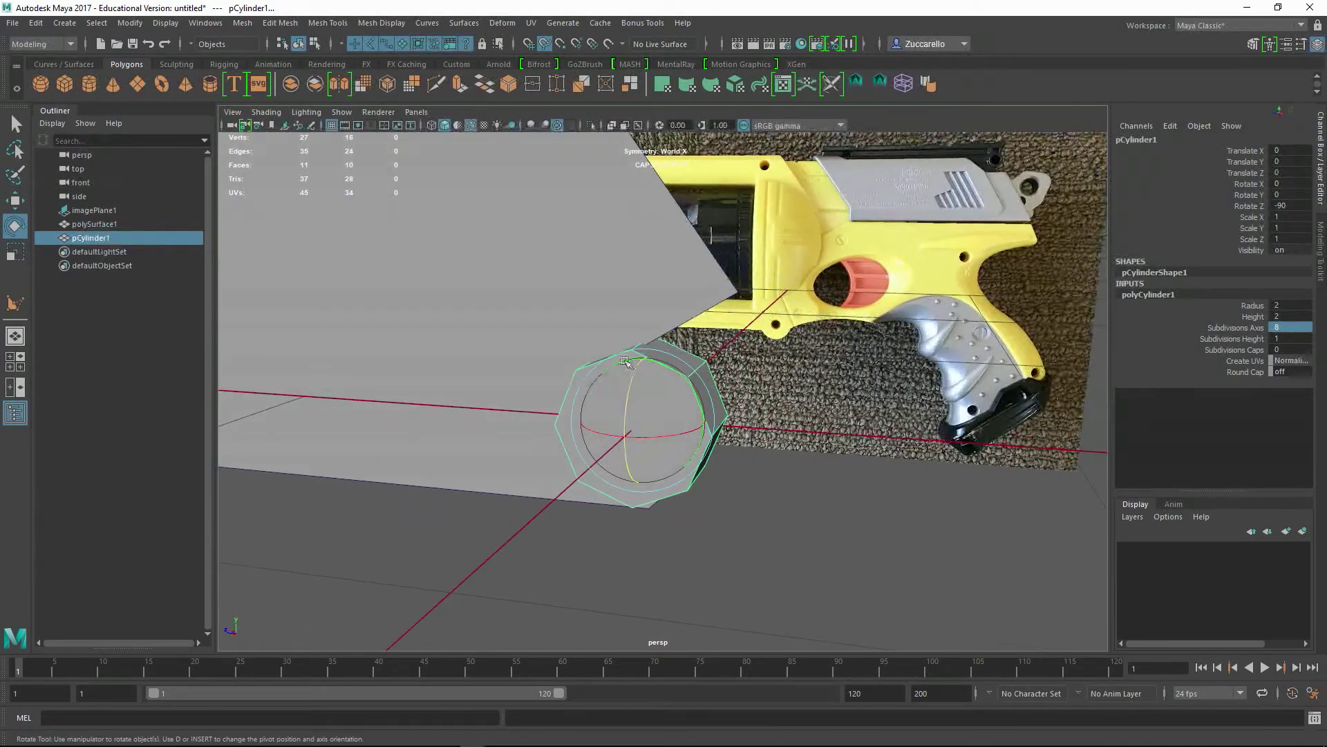
alt+drag(764, 415, 771, 446)
Step: Try a vertical Multi-Cut across the eight-sided cylinder's cap, from the uppermost vertex to the lowest one
key(F8)
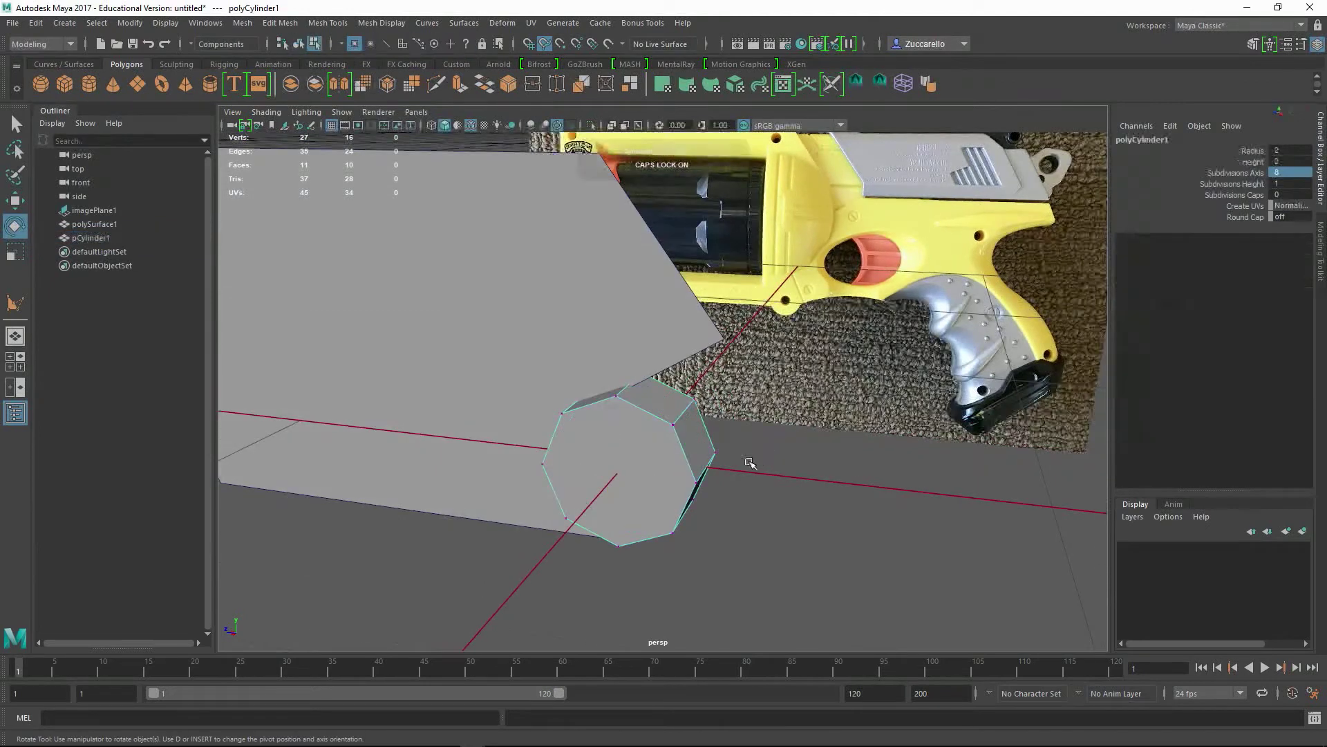
key(F8)
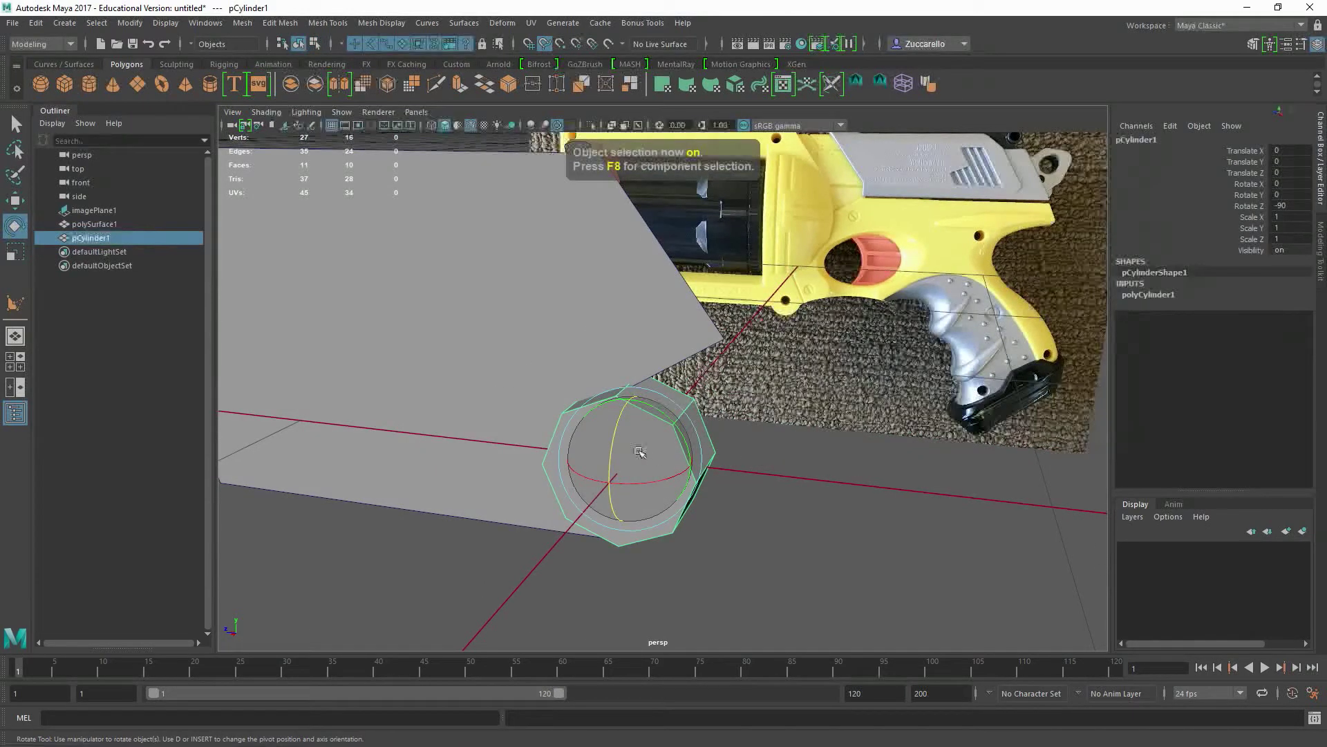
shift+right_drag(639, 375, 564, 382)
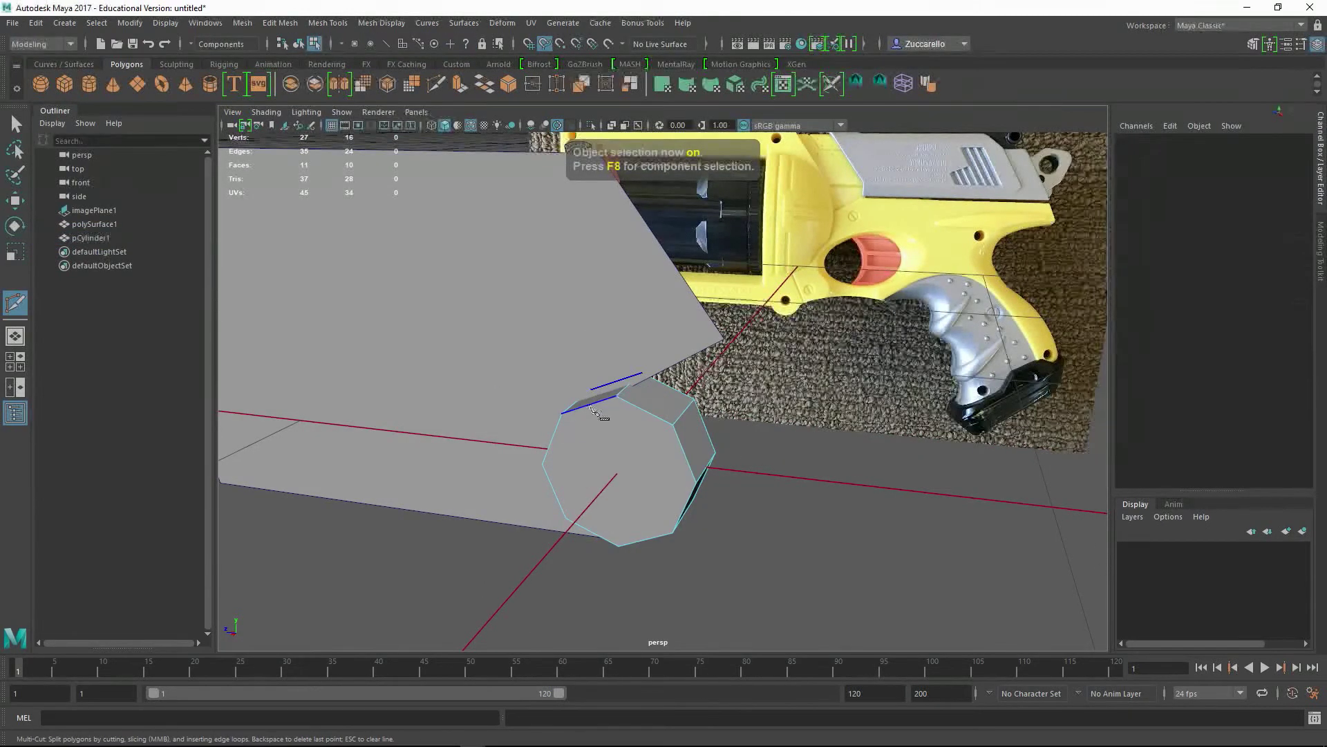
key(Caps_Lock)
click(618, 546)
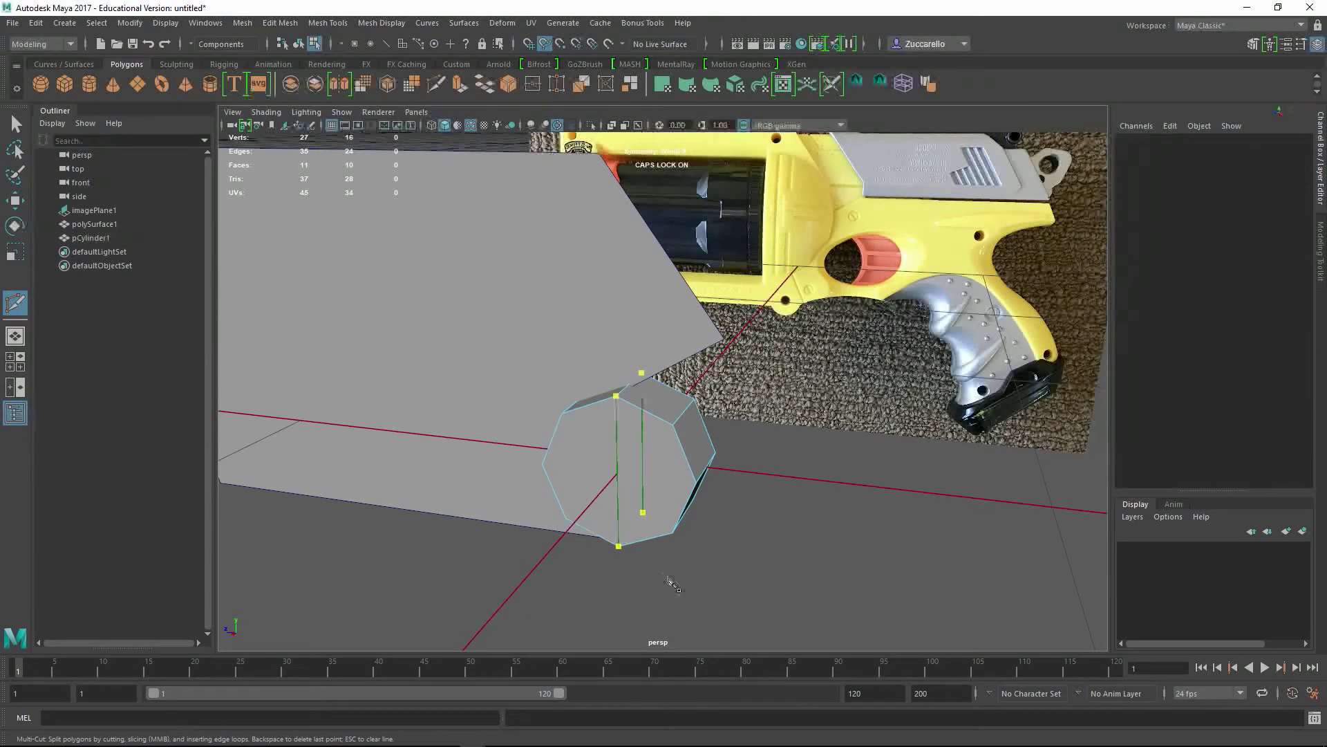
click(643, 513)
right_click(561, 489)
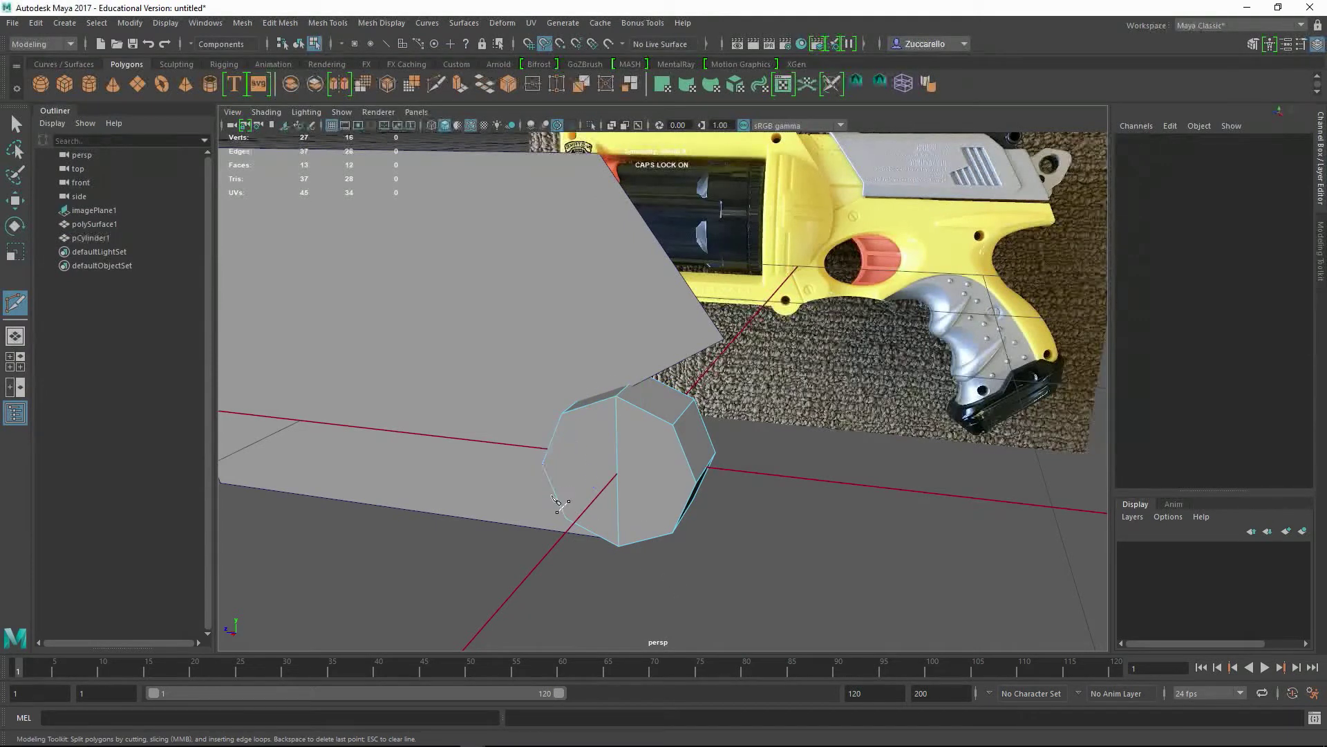
Step: Try a horizontal Multi-Cut across the cylinder's cap between its two side vertices
click(696, 483)
click(715, 452)
right_click(728, 543)
alt+drag(734, 513, 747, 523)
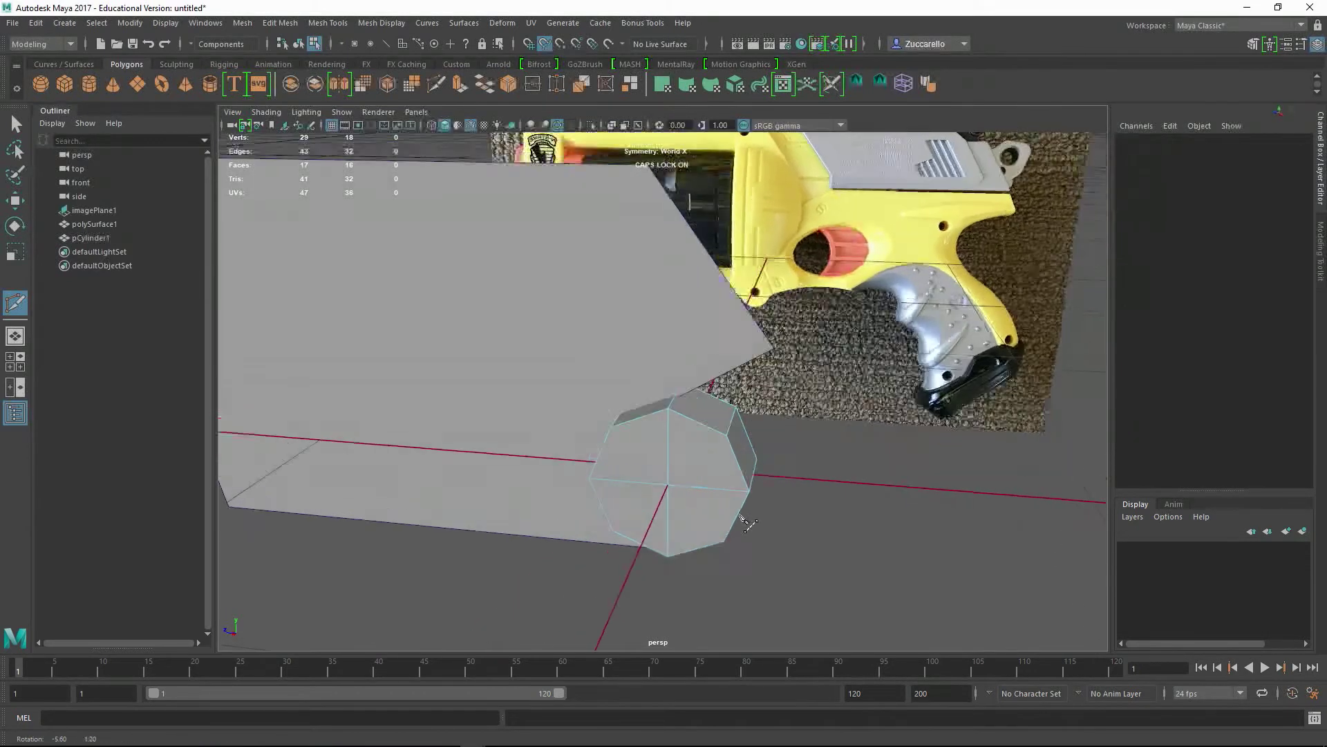
Step: Undo the cuts on the eight-sided cap and leave the Multi-Cut tool
click(589, 478)
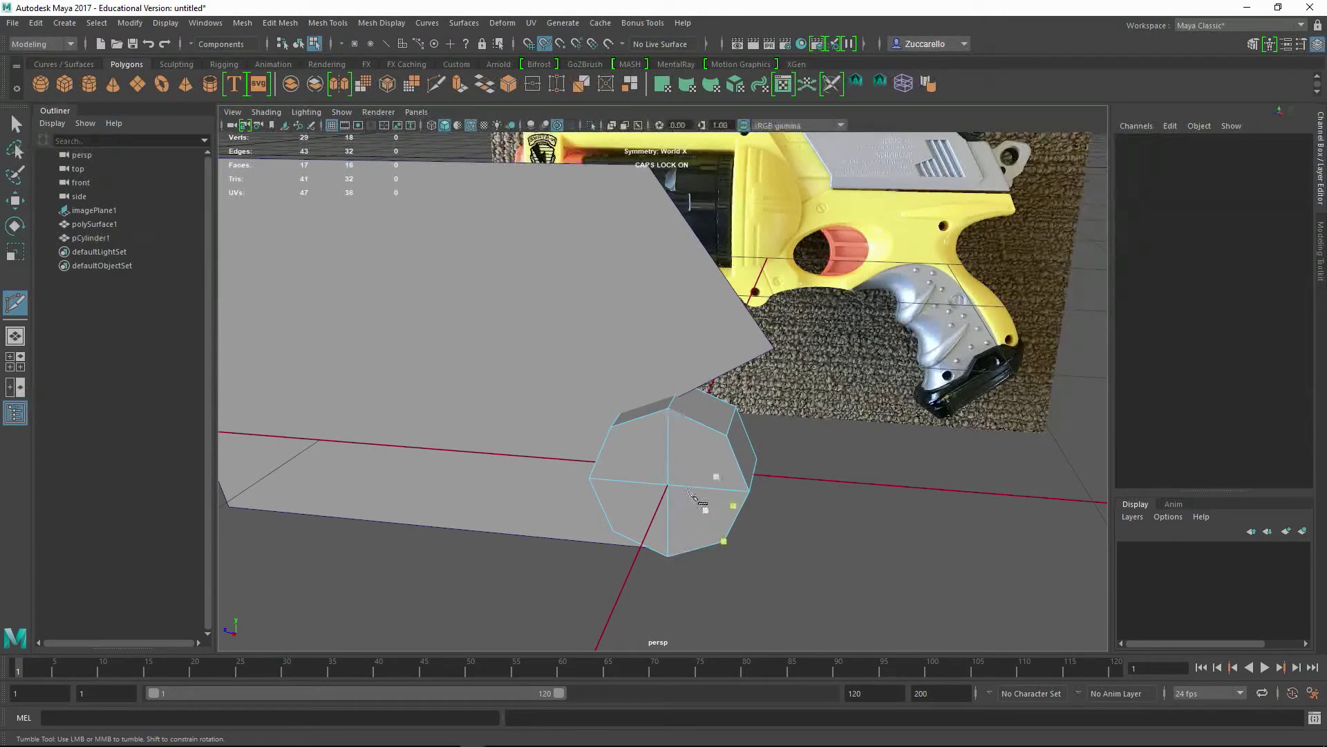
key(ctrl+z)
key(ctrl+z)
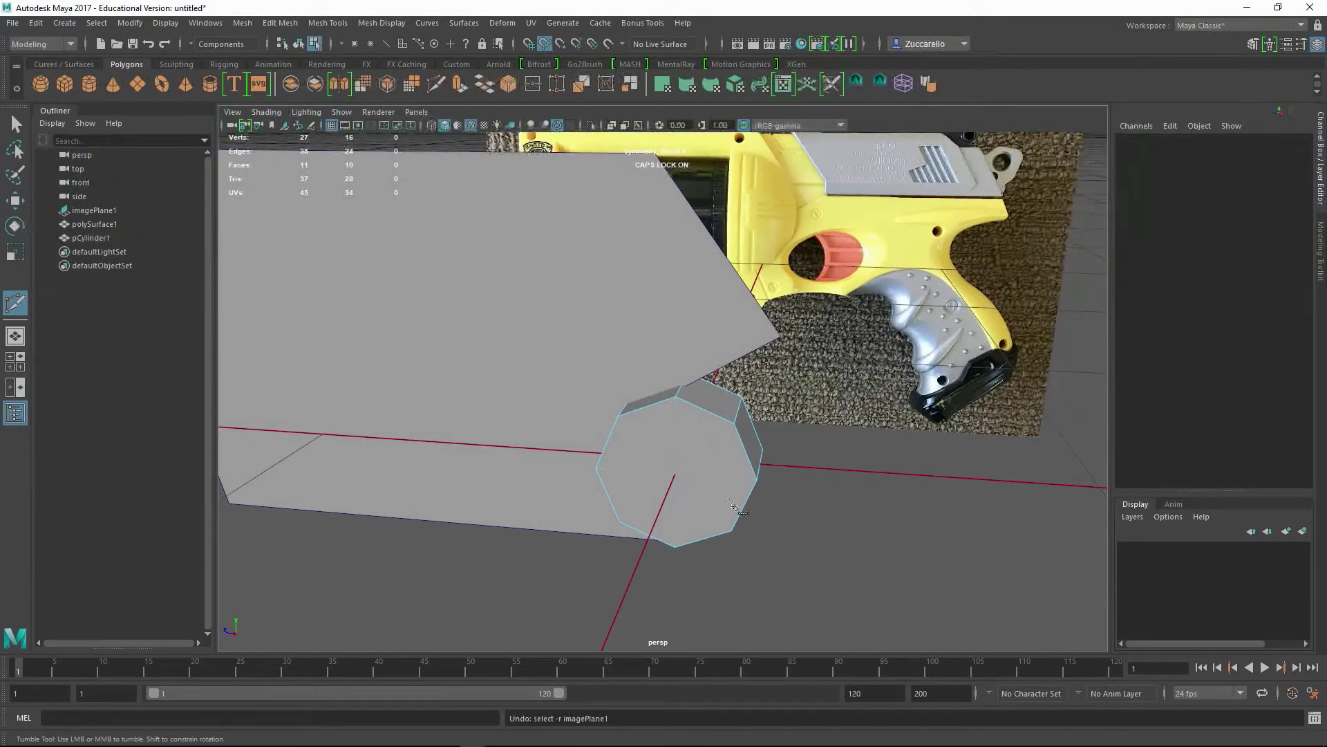
key(q)
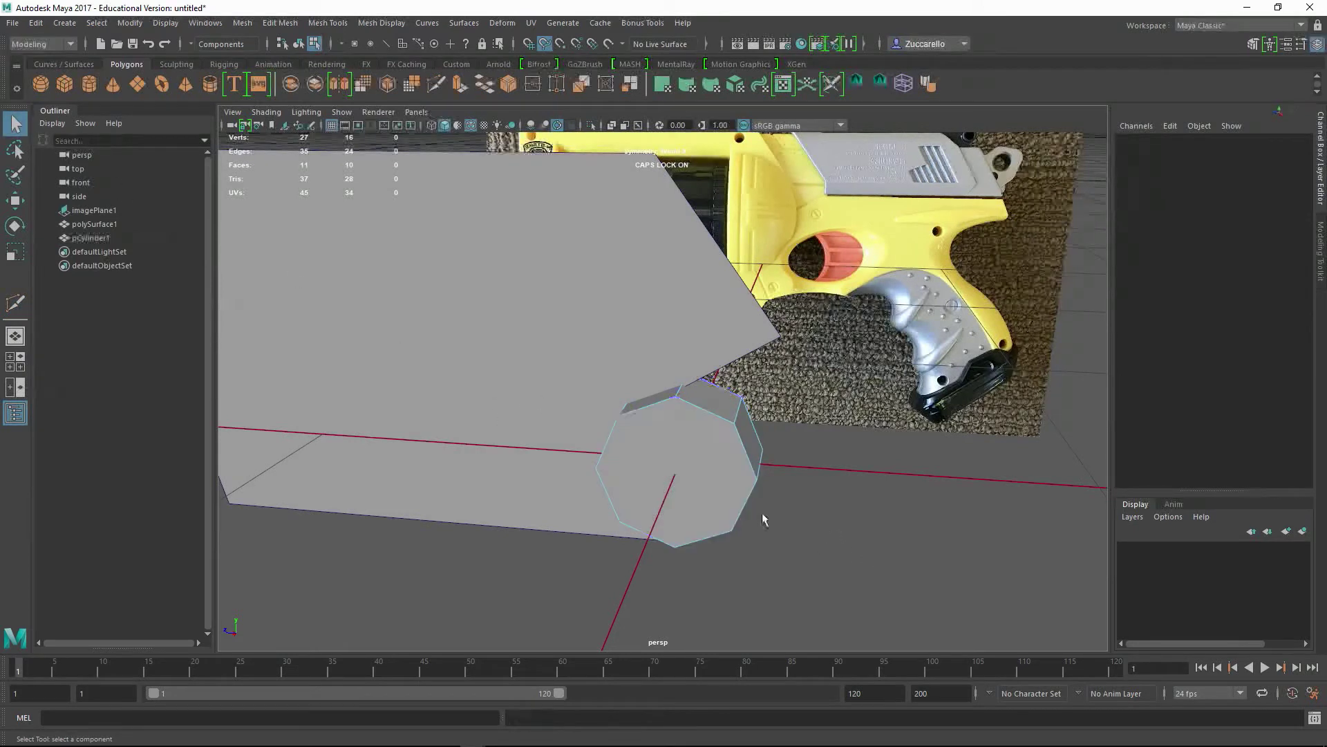
Step: Set the cylinder's Subdivisions Axis to 16
key(F8)
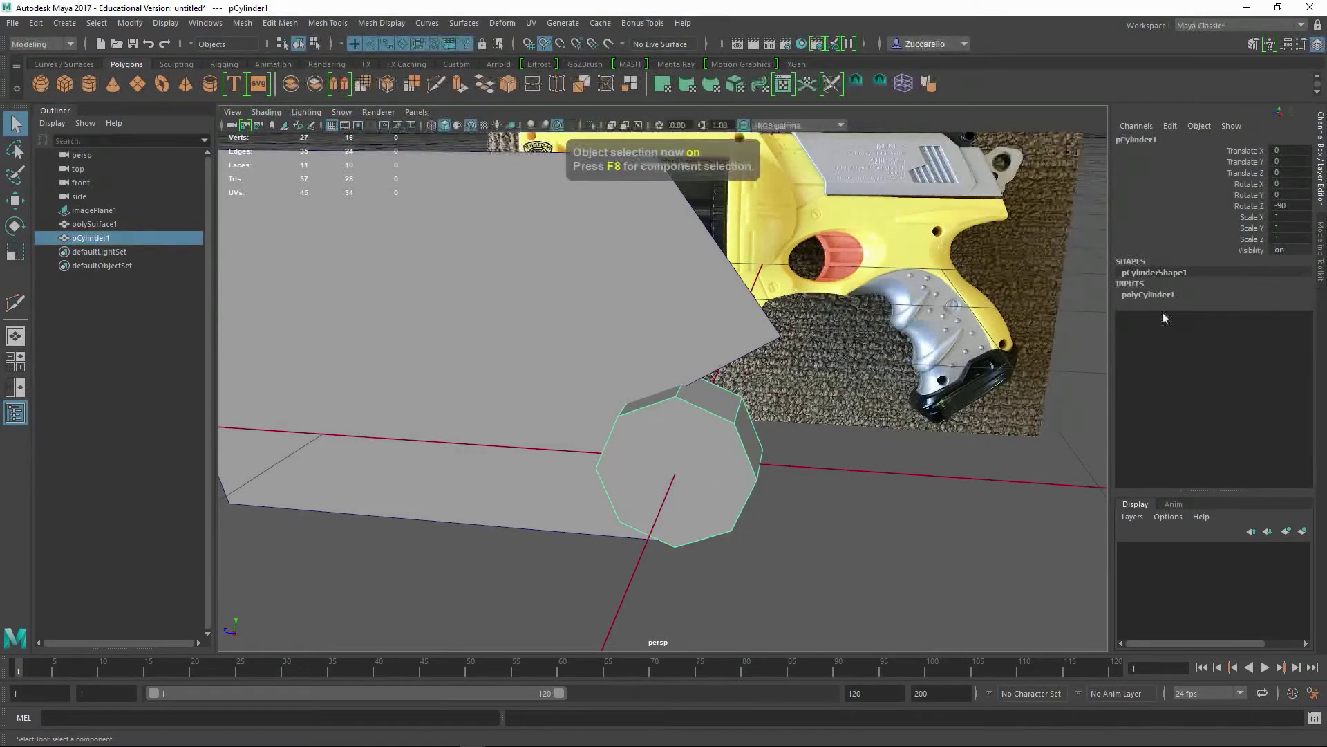
click(1156, 298)
double_click(1287, 328)
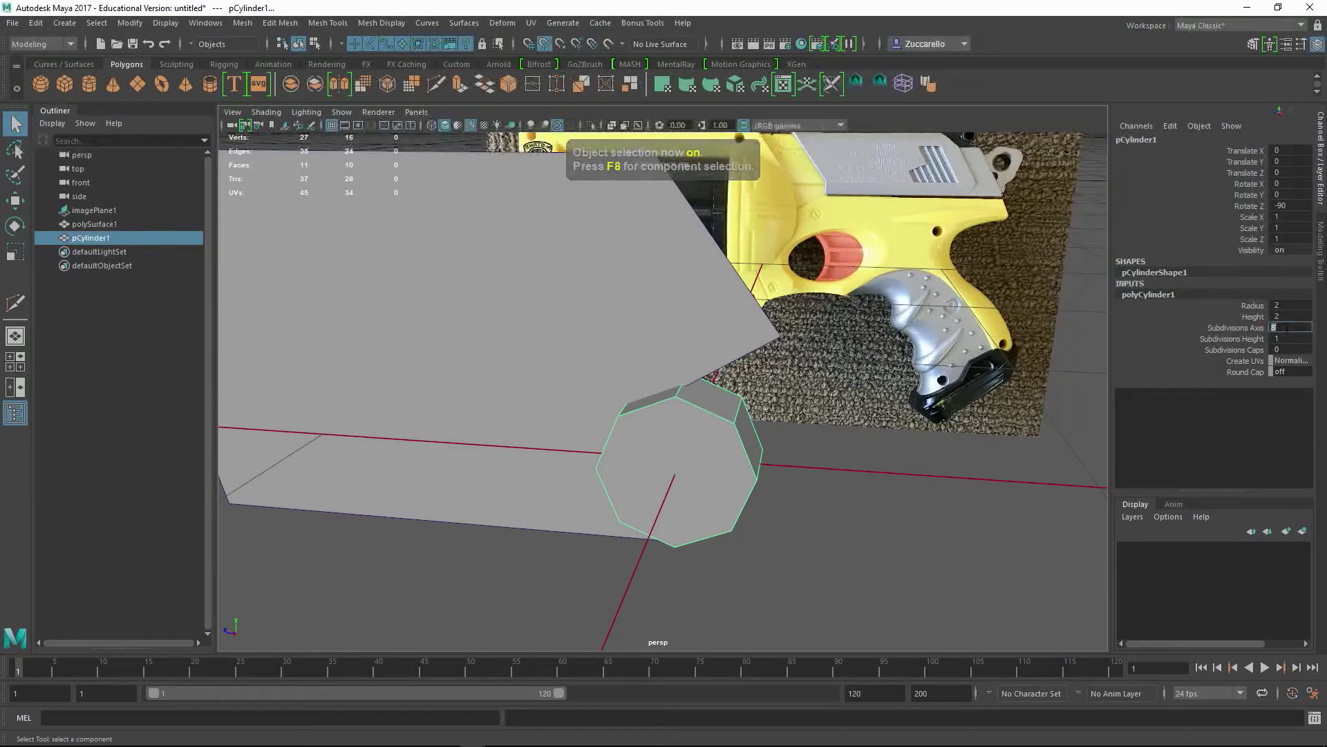
text(16)
key(Return)
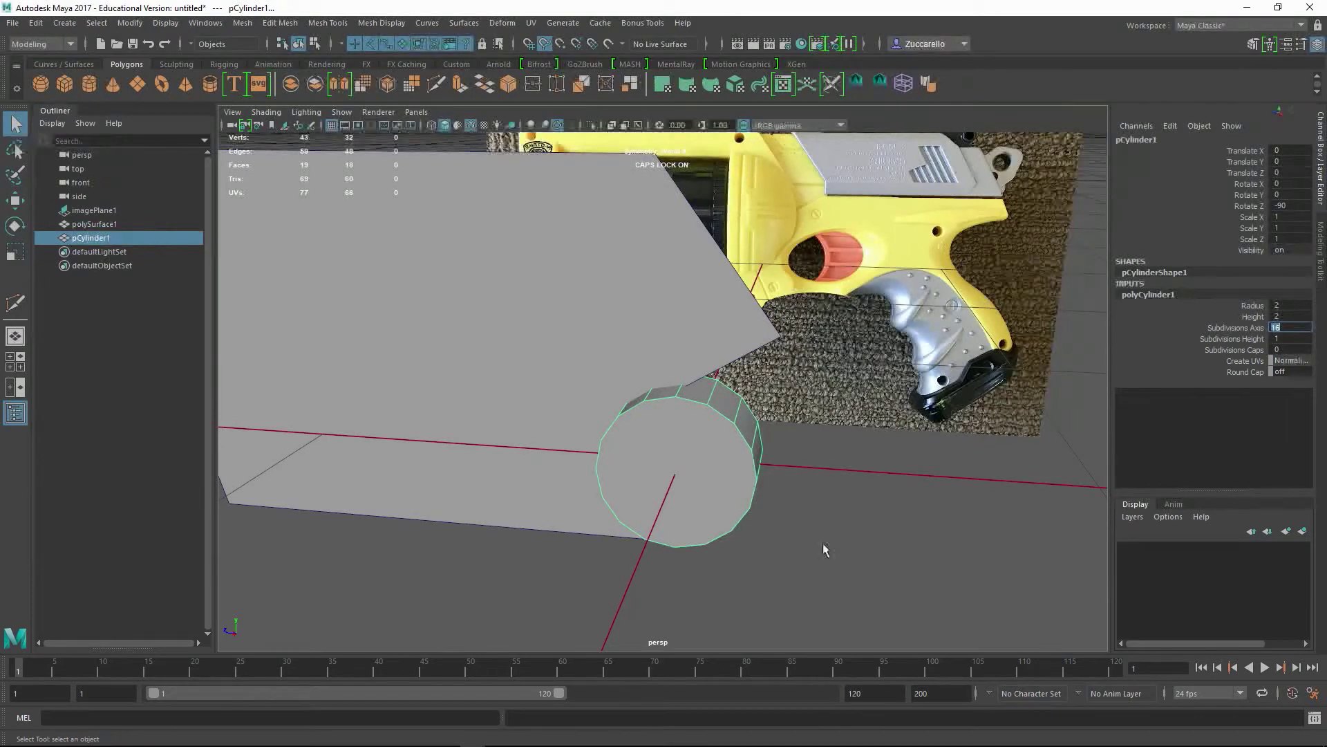
Step: Try a vertical Multi-Cut across the 16-sided cylinder's cap through its centre
click(825, 549)
alt+drag(821, 504, 752, 451)
click(752, 451)
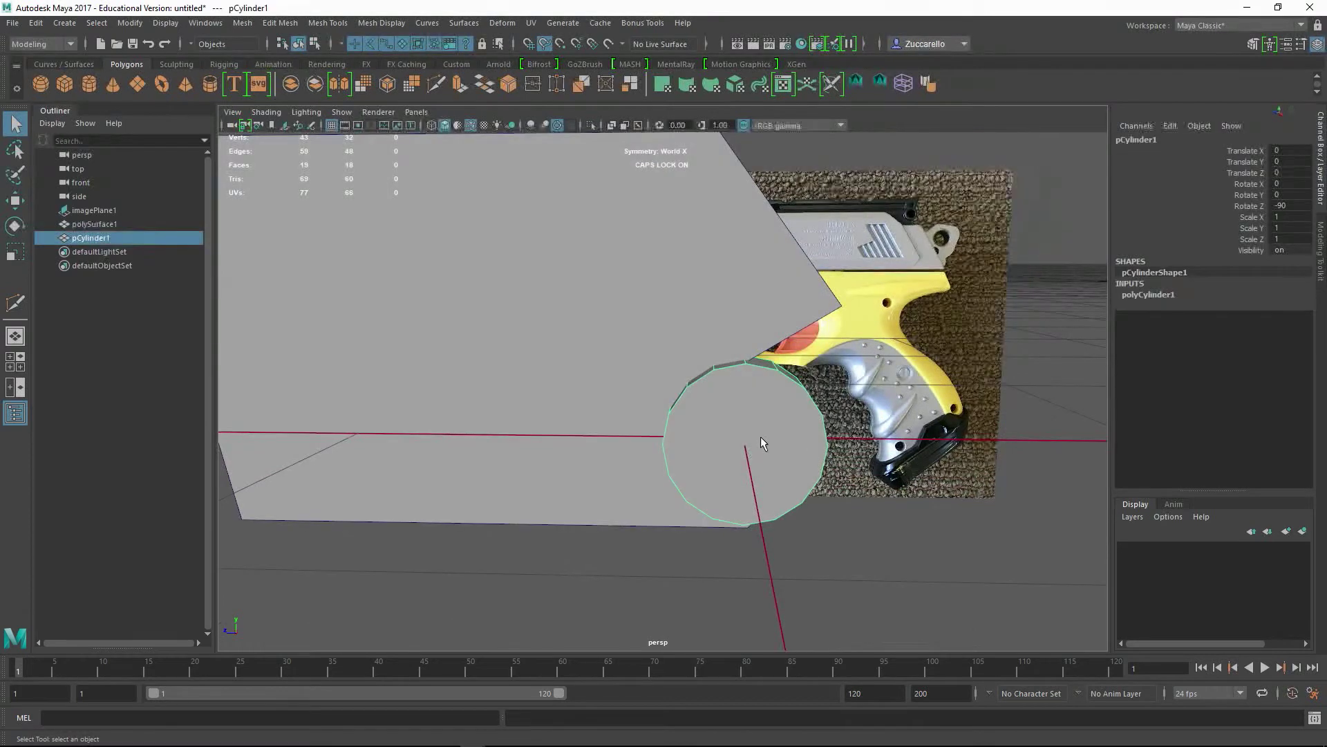
shift+right_drag(761, 437, 646, 393)
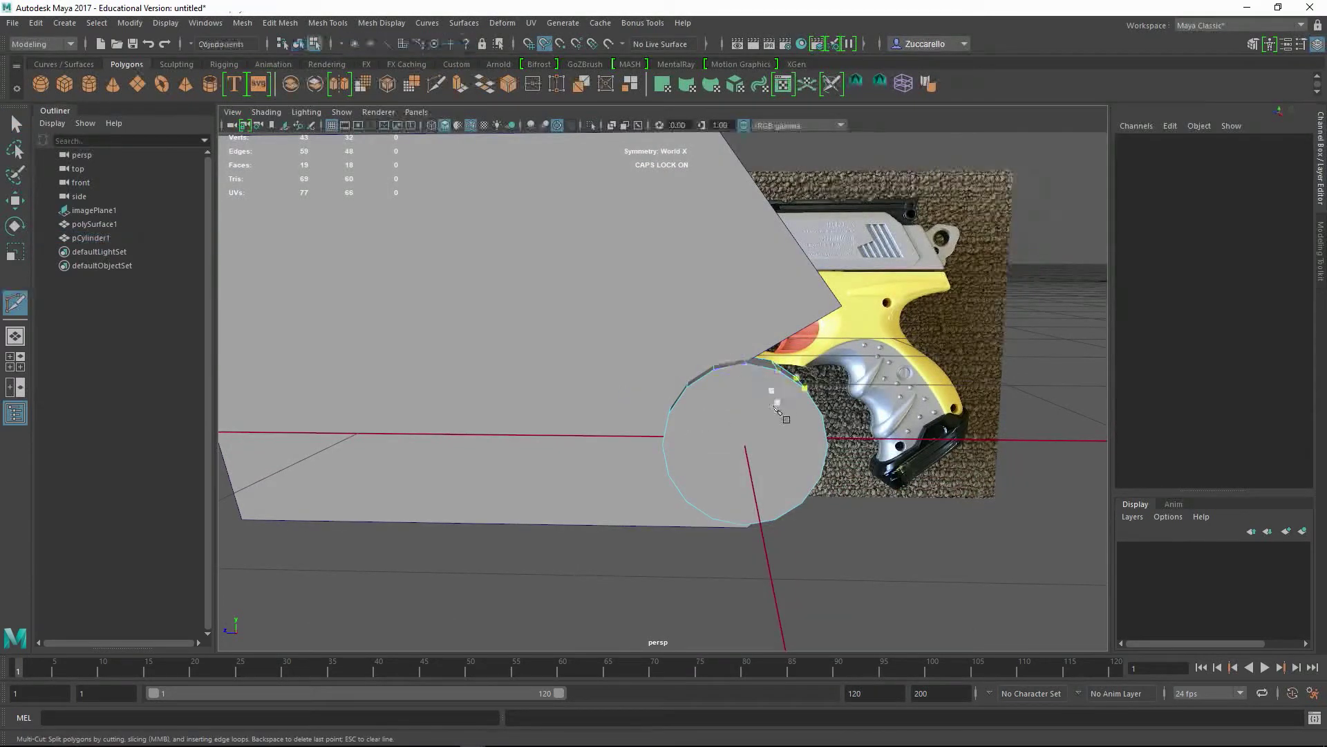
alt+drag(777, 408, 757, 406)
click(724, 374)
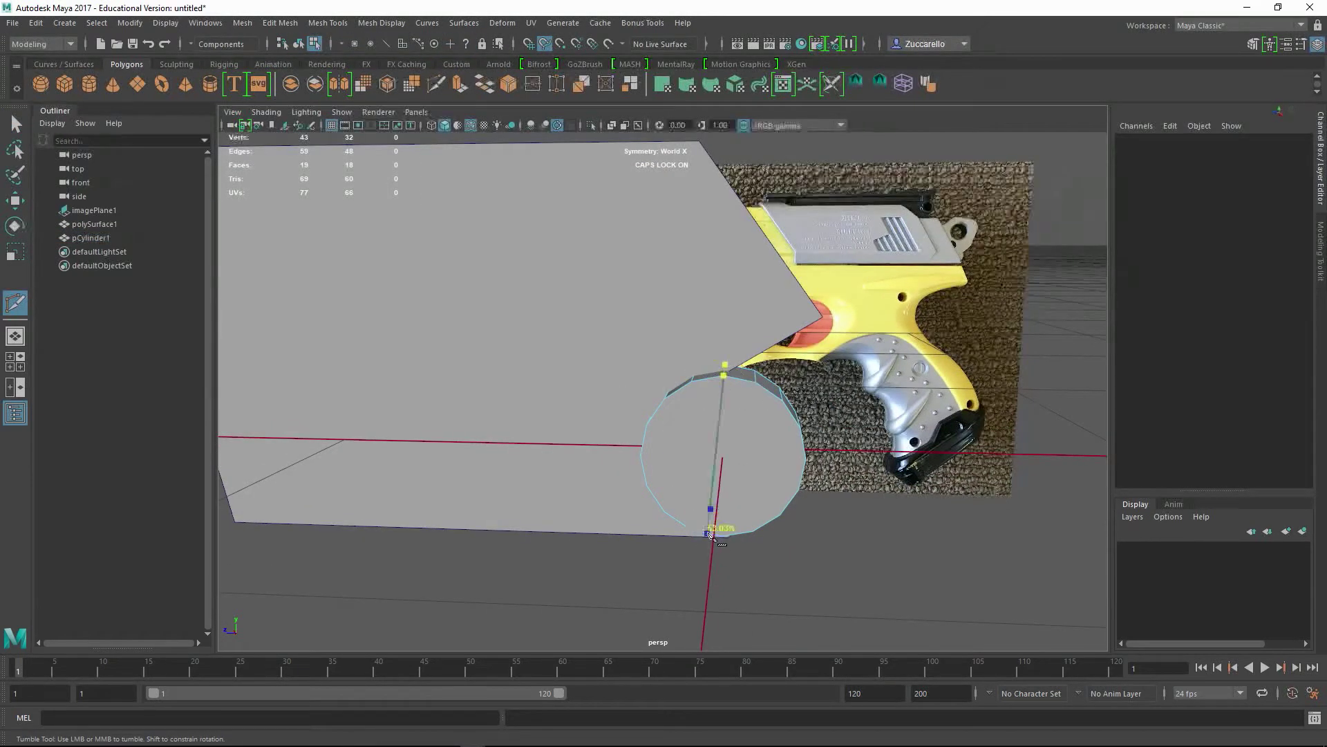
click(712, 536)
key(Return)
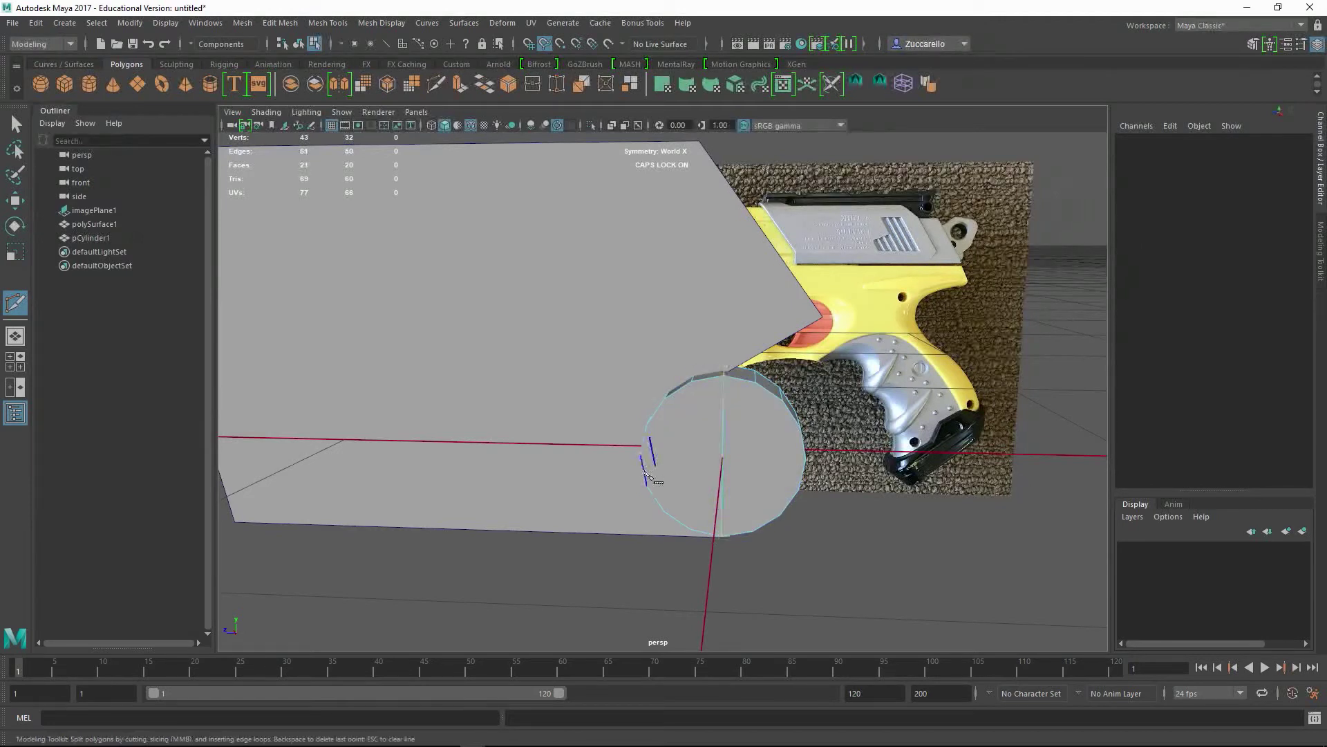
Step: Try a horizontal Multi-Cut across the 16-sided cap, crossing the vertical cut at the centre
click(642, 457)
click(801, 450)
click(796, 449)
key(Return)
alt+drag(726, 450, 705, 436)
Step: Try two diagonal Multi-Cuts through the cap's centre, dividing it into eight wedges
click(808, 524)
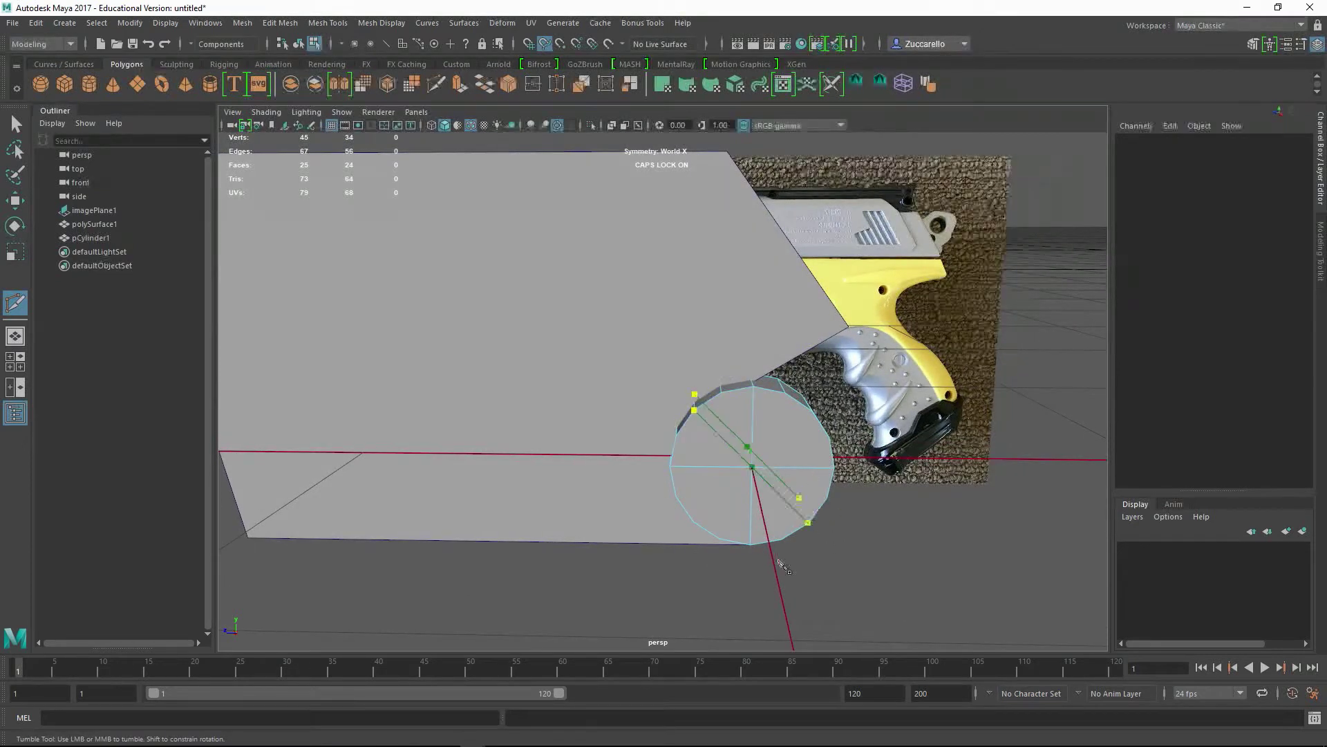
key(Return)
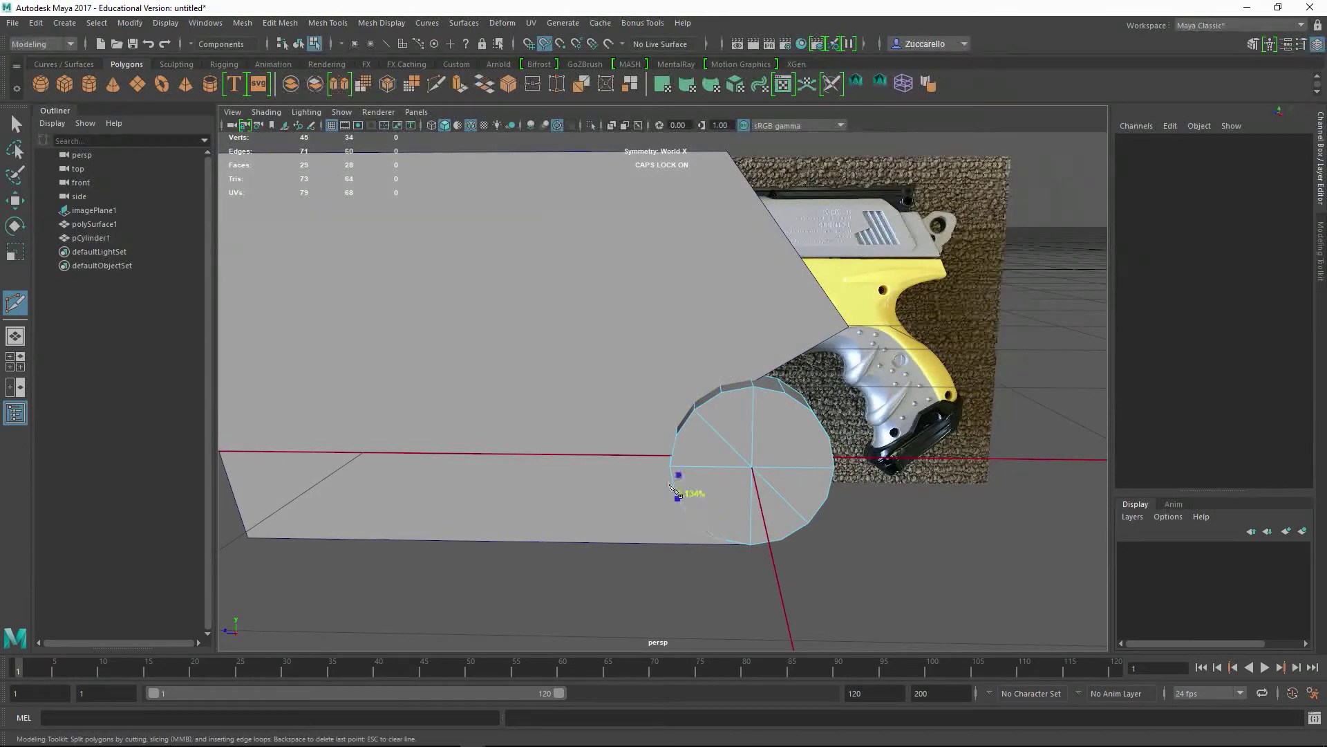
click(695, 522)
click(813, 411)
key(Return)
alt+drag(852, 470, 791, 477)
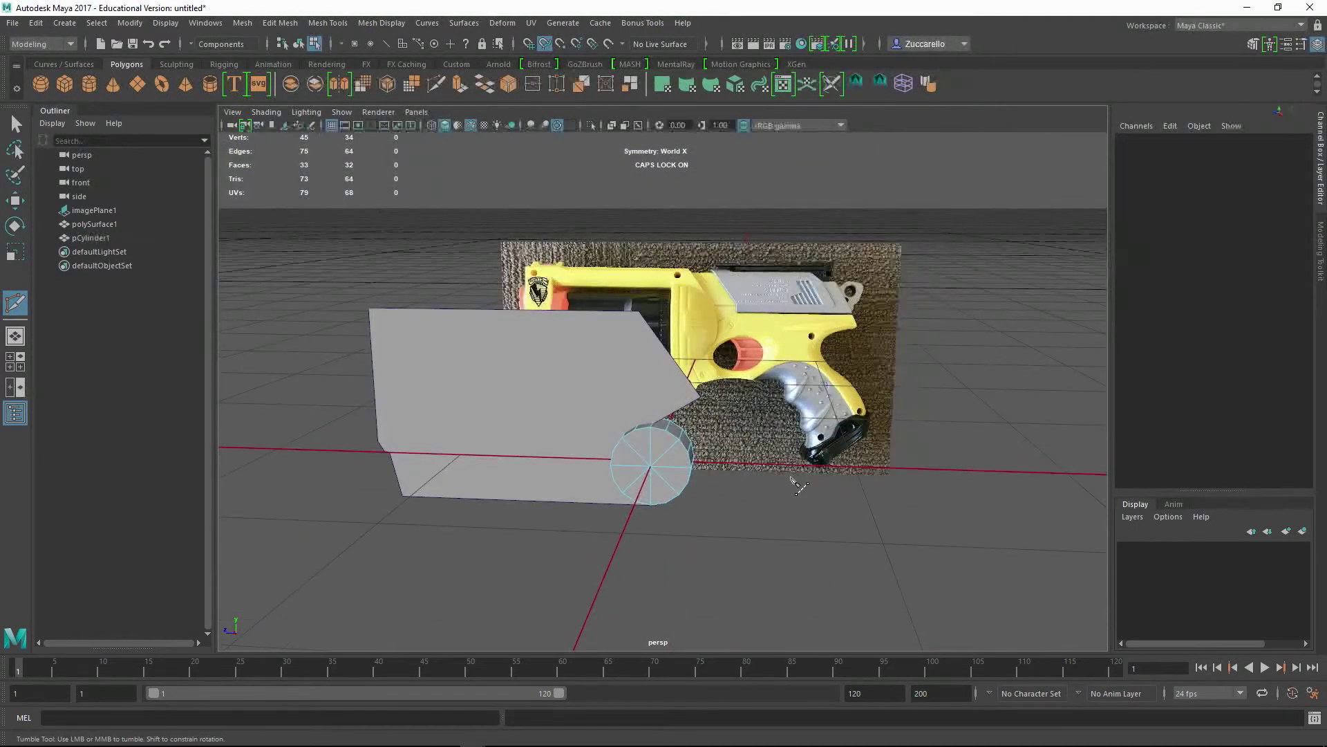
Step: Undo all the cuts on the 16-sided cap and leave the Multi-Cut tool
key(ctrl+z)
key(ctrl+z)
key(ctrl+z)
key(ctrl+z)
alt+right_drag(794, 498, 765, 504)
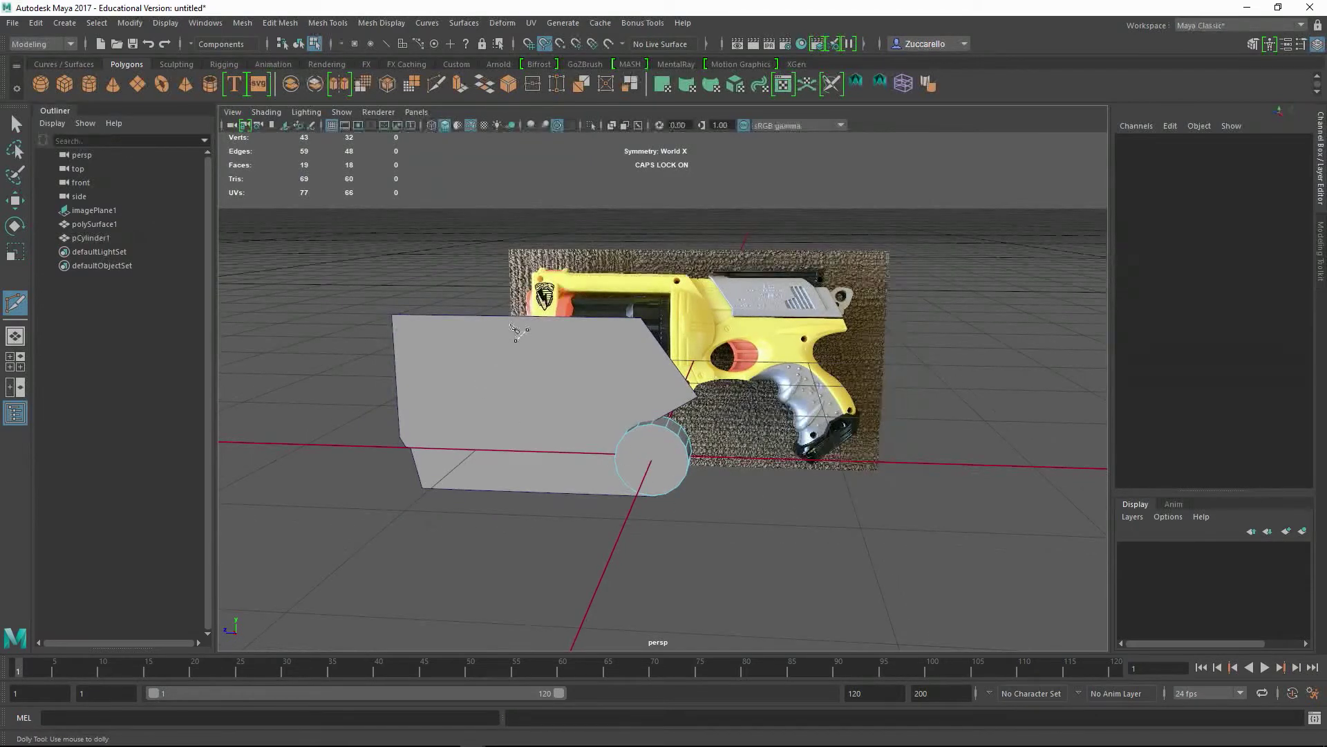
alt+drag(516, 334, 658, 413)
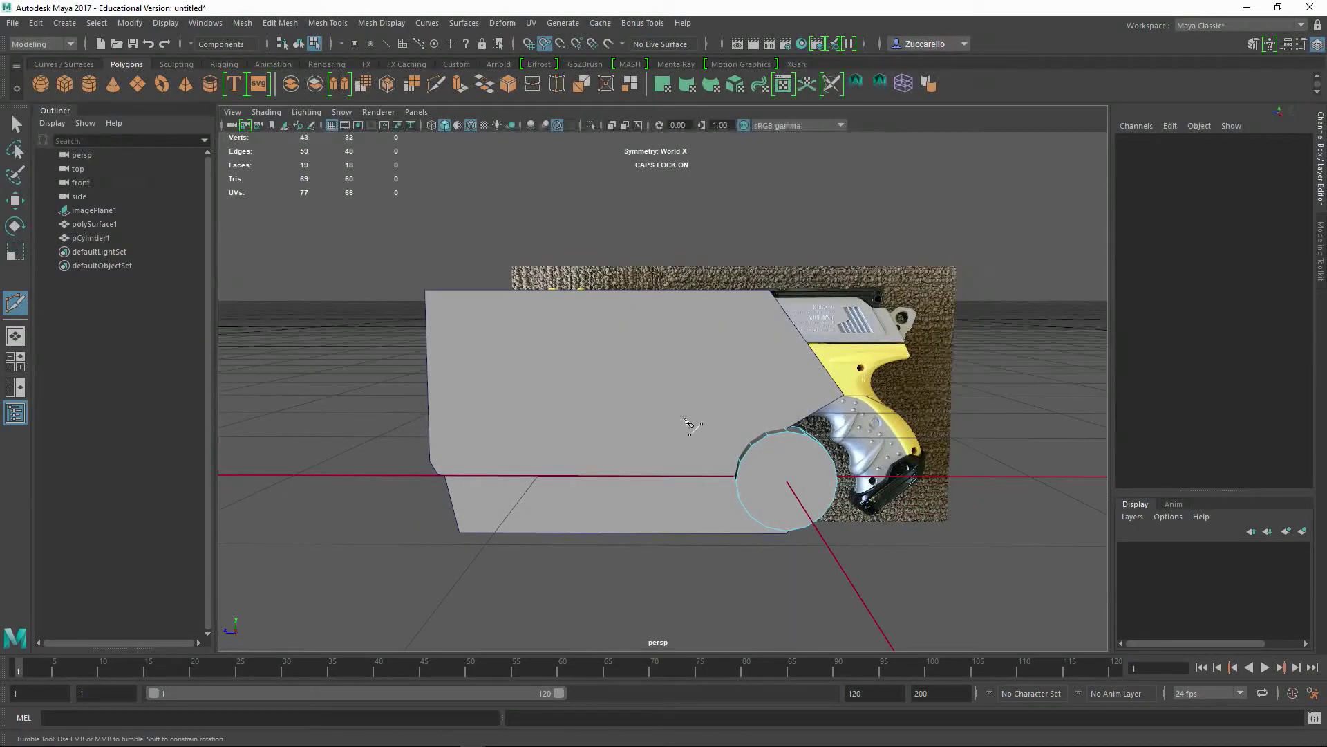
key(ctrl+z)
key(q)
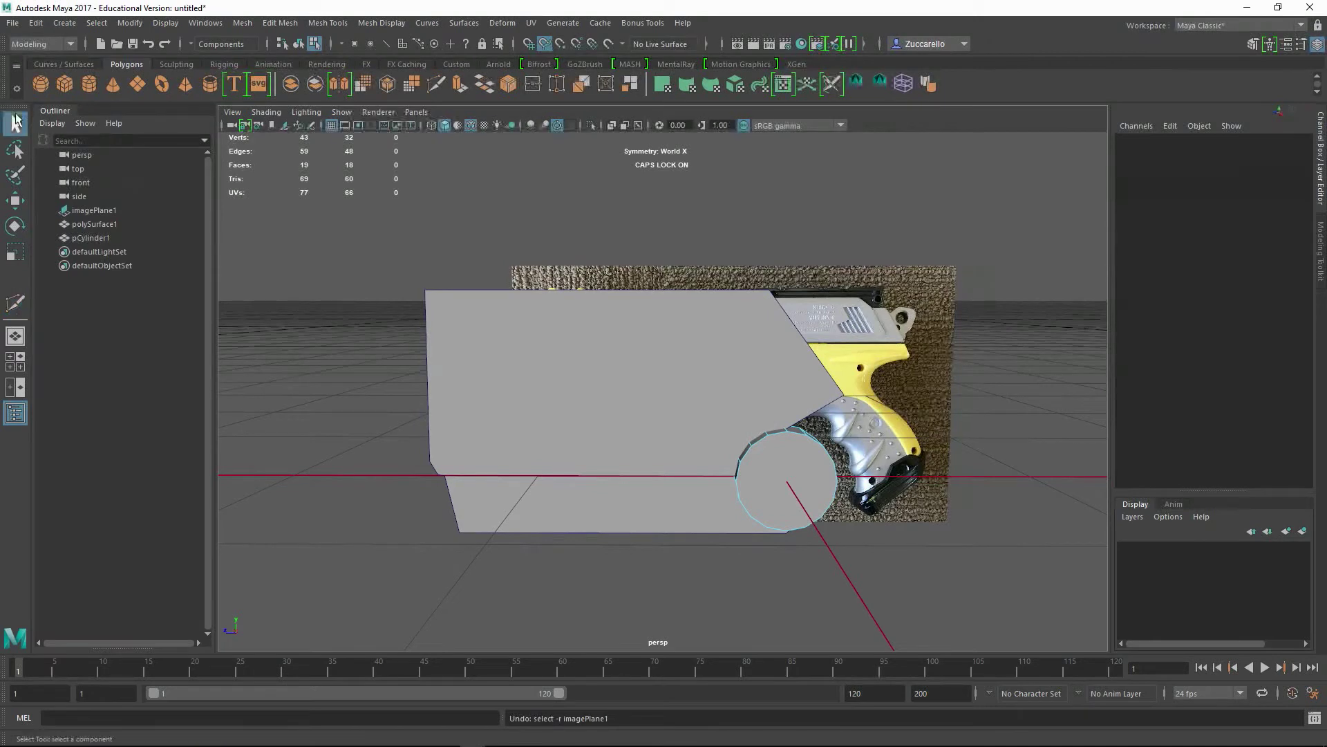
Step: Set the cylinder's Subdivisions Axis back to 8
alt+drag(786, 407, 781, 410)
key(F8)
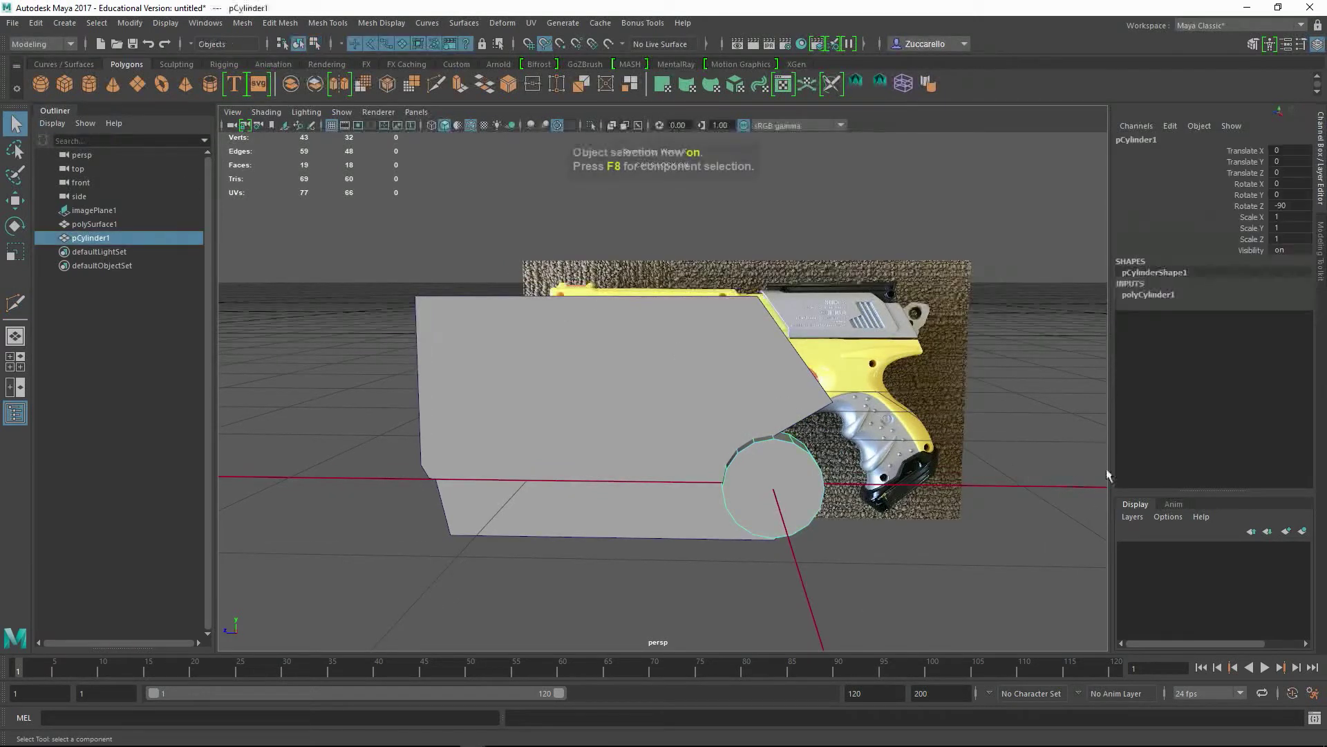
click(1153, 295)
double_click(1300, 328)
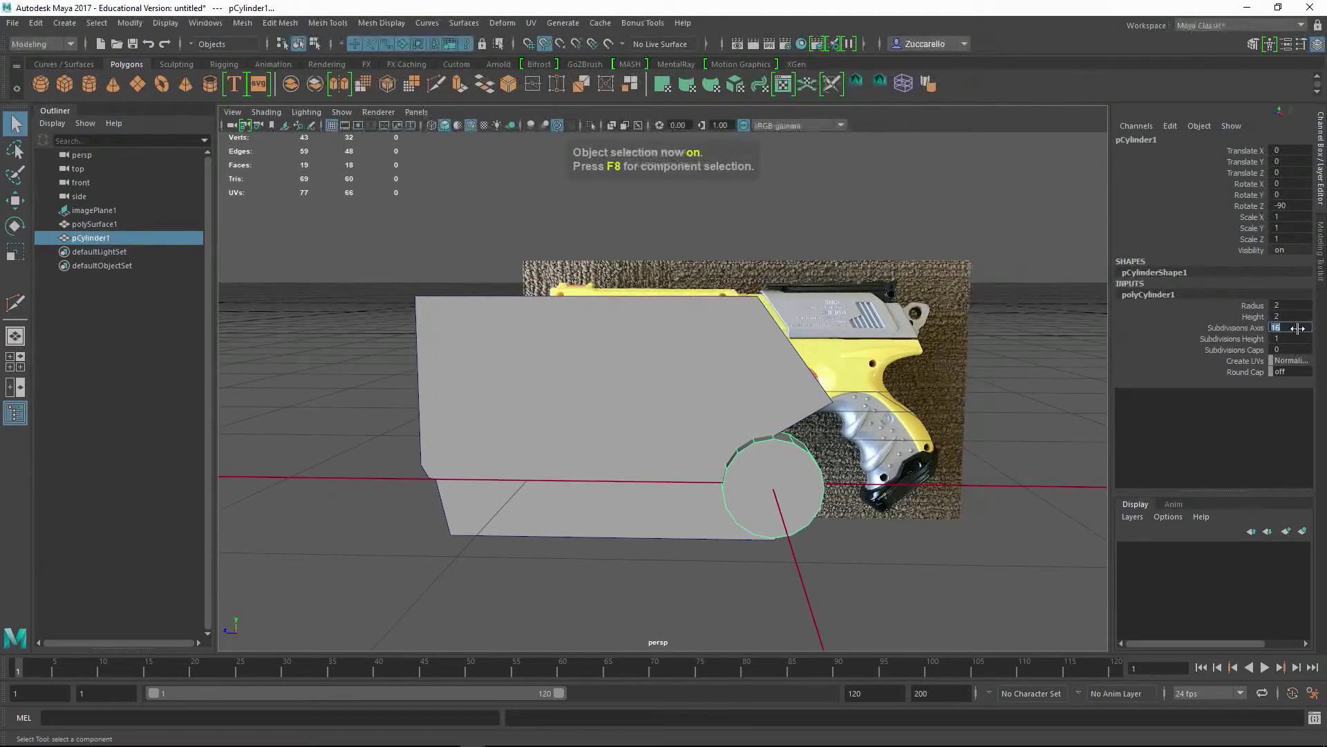
text(8)
key(Return)
click(856, 565)
alt+right_drag(851, 523, 841, 512)
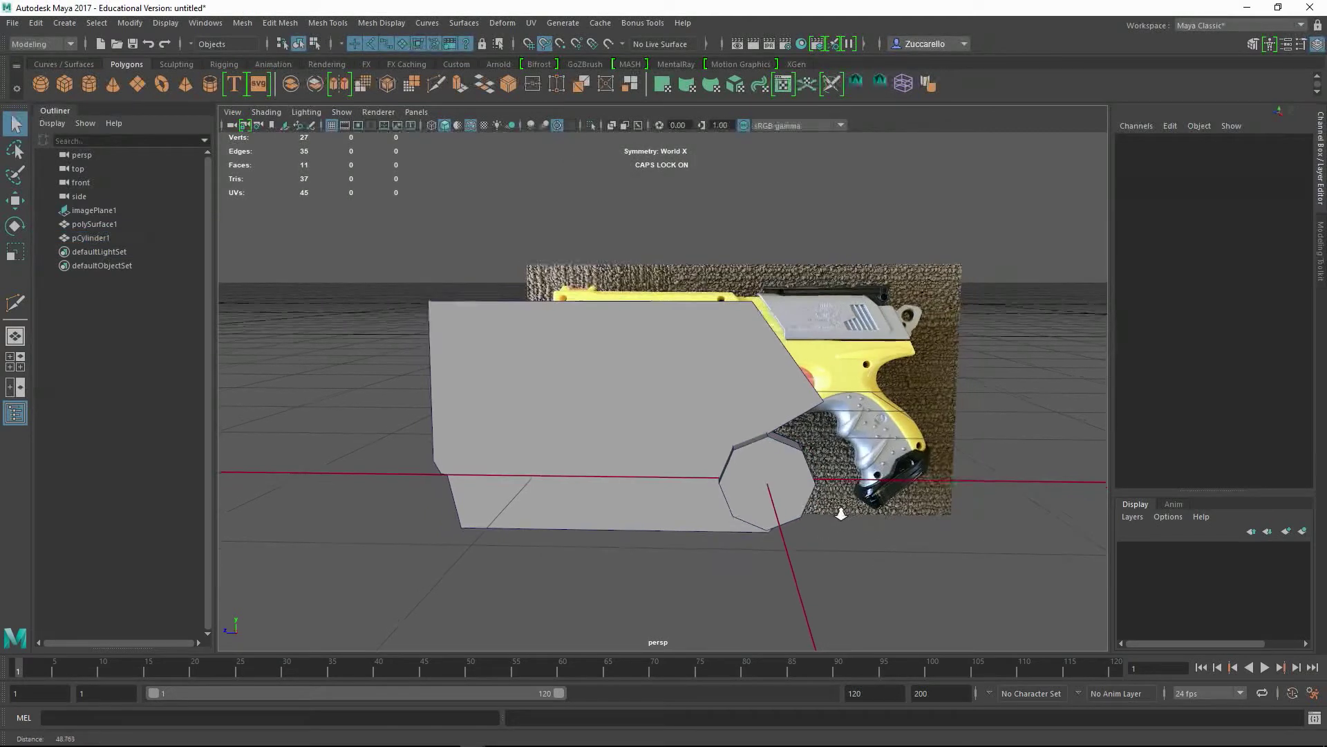
Step: Snap the cylinder onto the traced polygon's lower front corner, at Translate Y -2.377 and Translate Z 13.274
click(808, 502)
key(w)
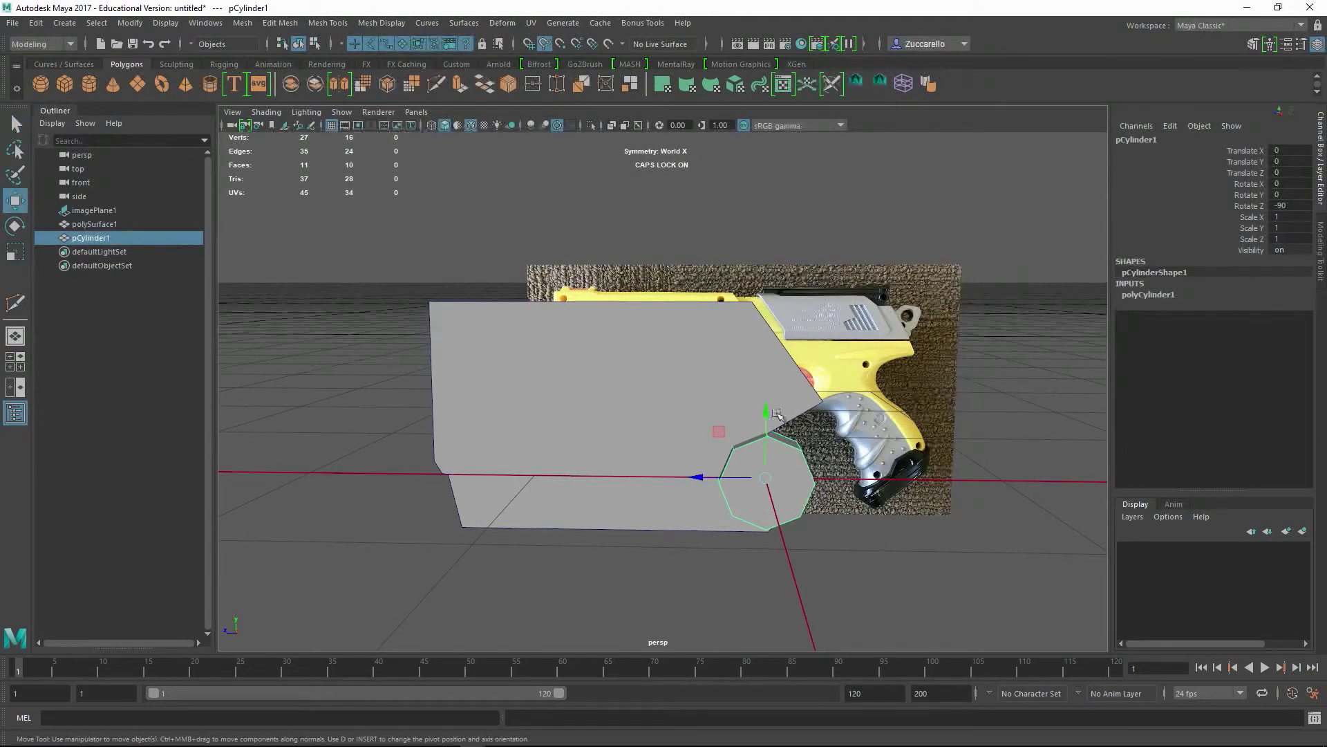
alt+drag(741, 494, 746, 498)
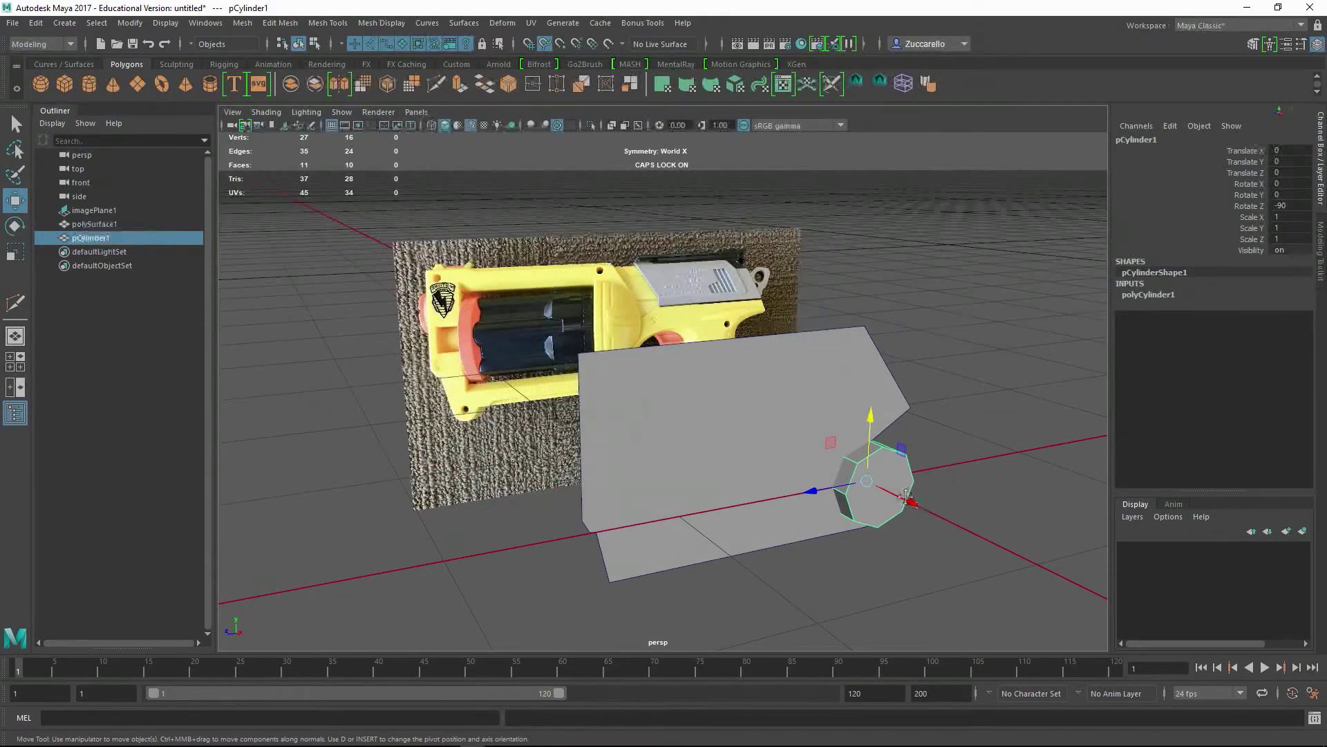
alt+drag(905, 496, 550, 503)
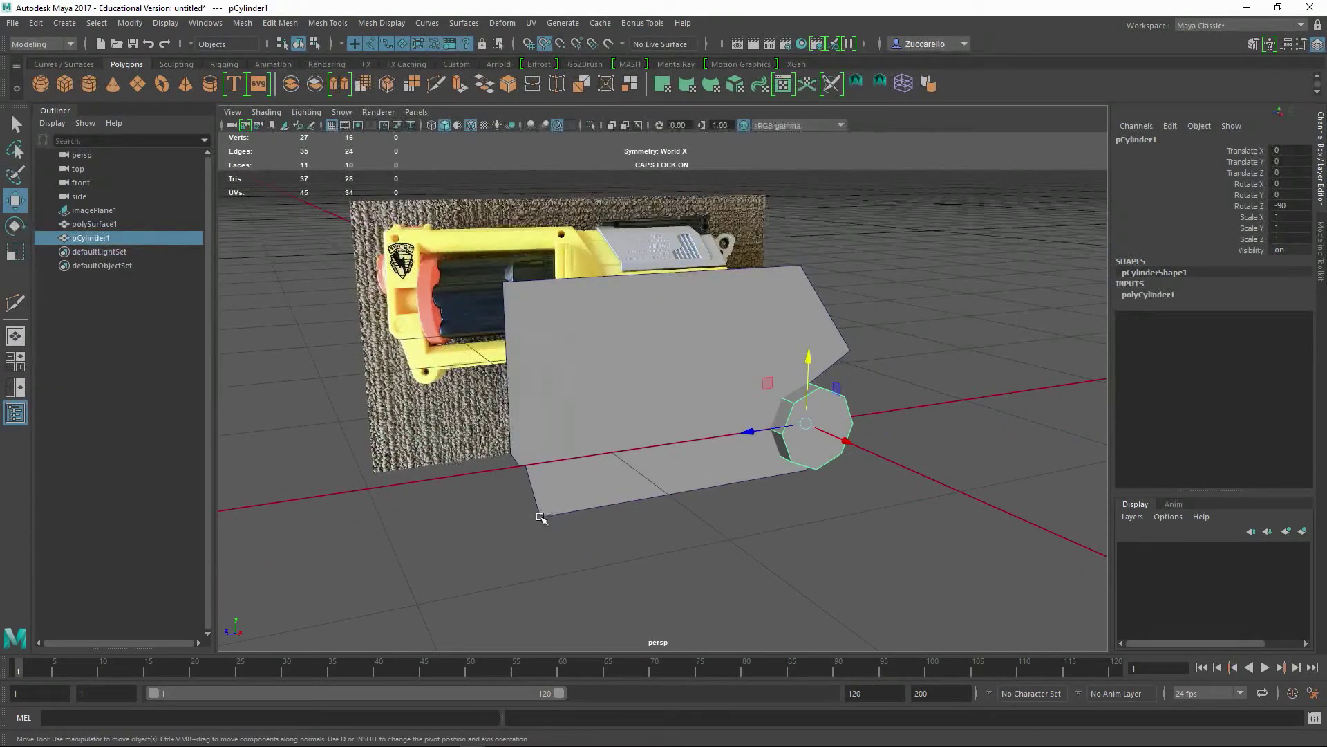
drag(755, 446, 551, 515)
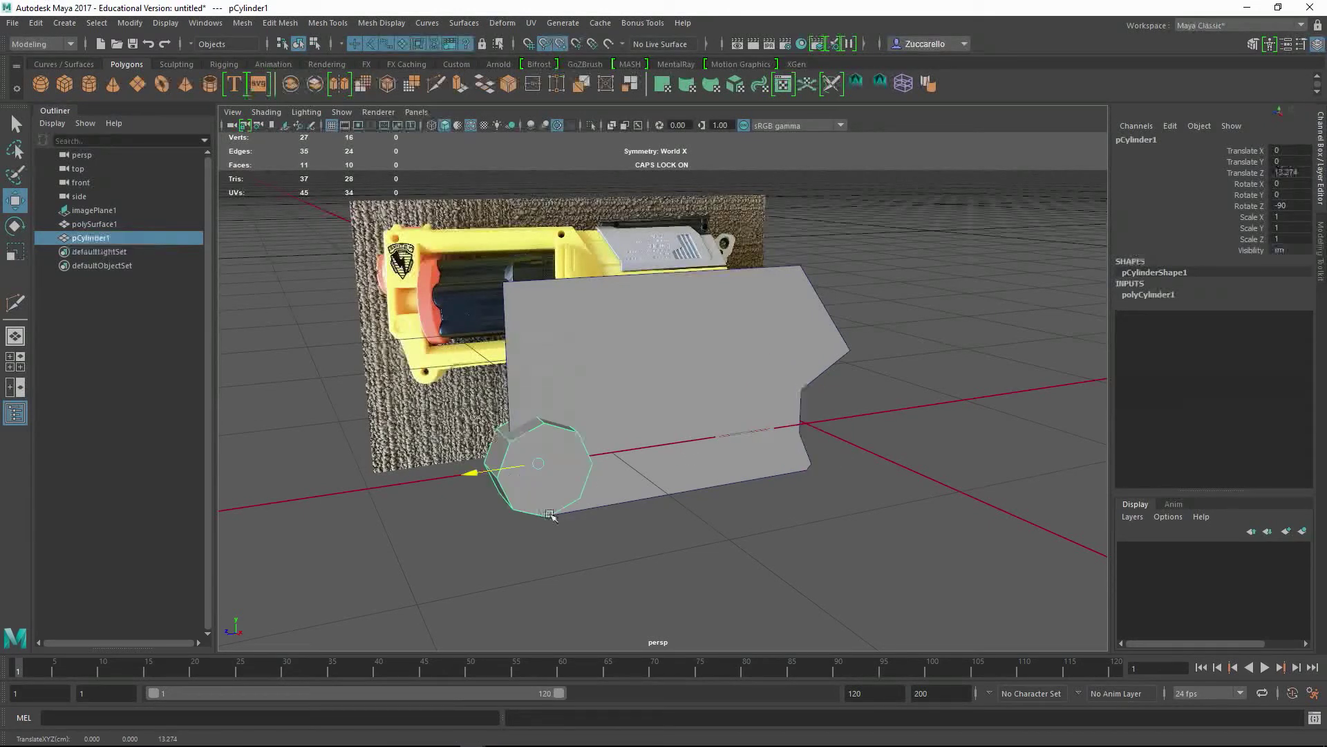
middle_drag(710, 511, 805, 443)
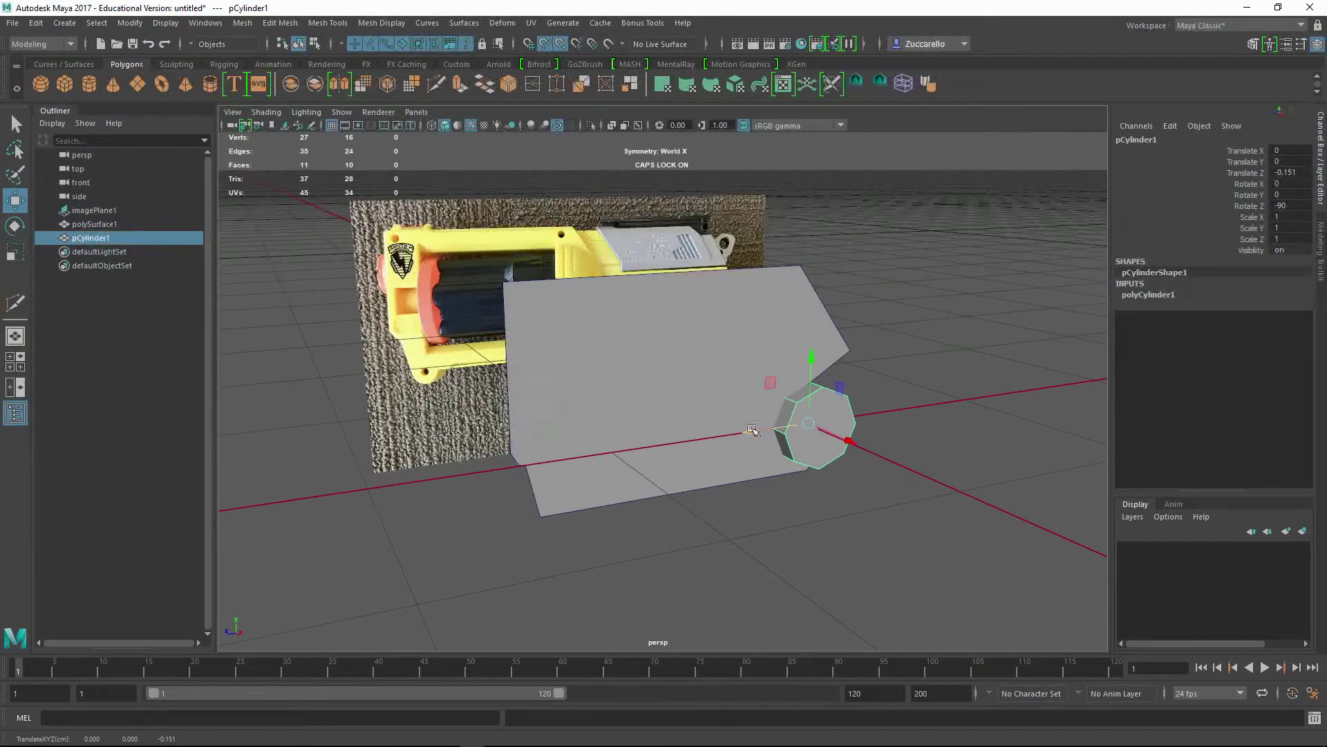
key(ctrl+z)
drag(543, 463, 540, 506)
alt+drag(720, 553, 742, 541)
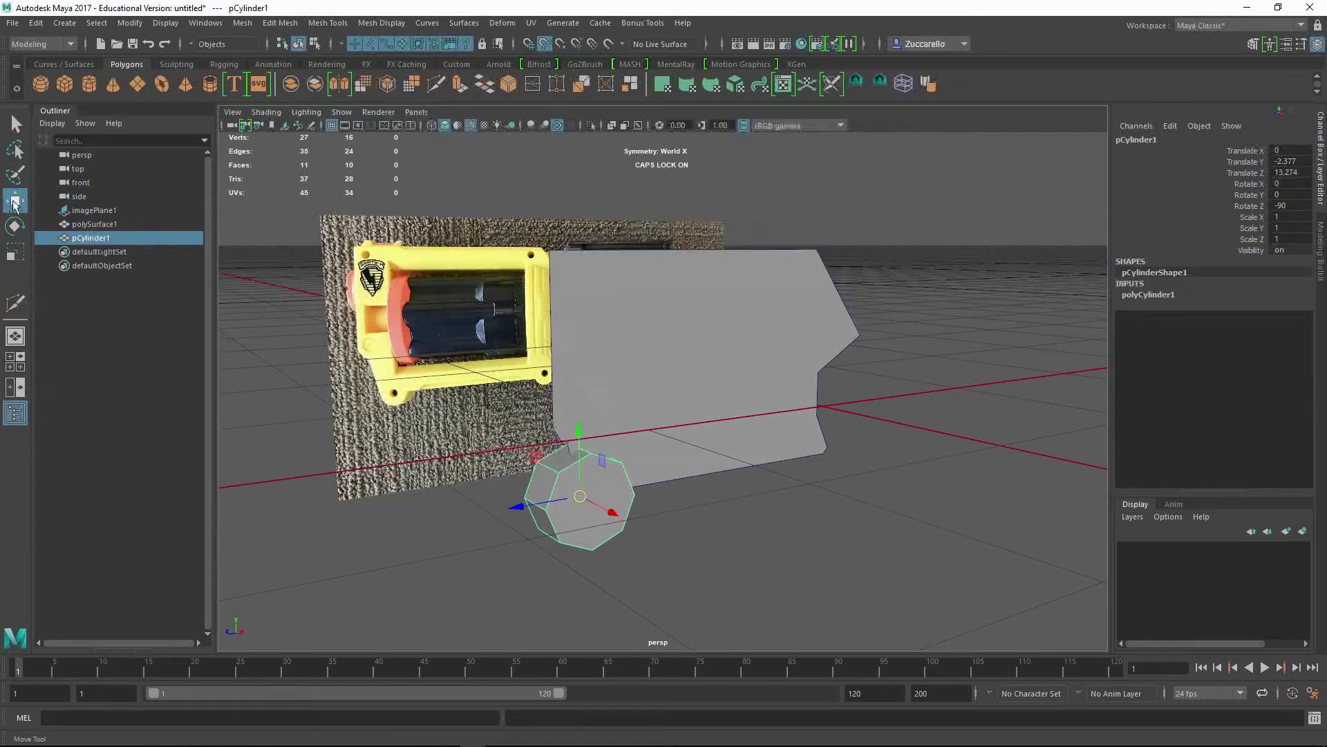
Step: Review the Move tool's axis orientation choices and snap settings without changing any of them
double_click(15, 202)
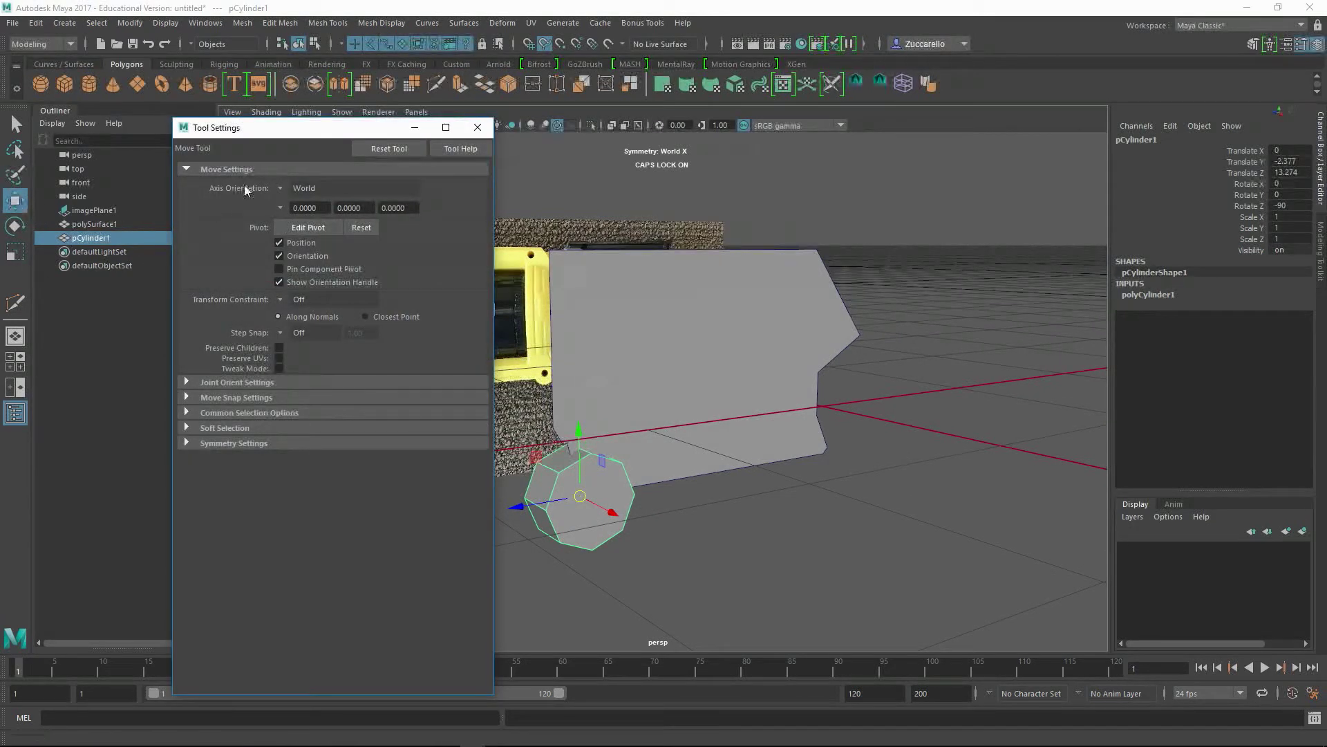
click(281, 190)
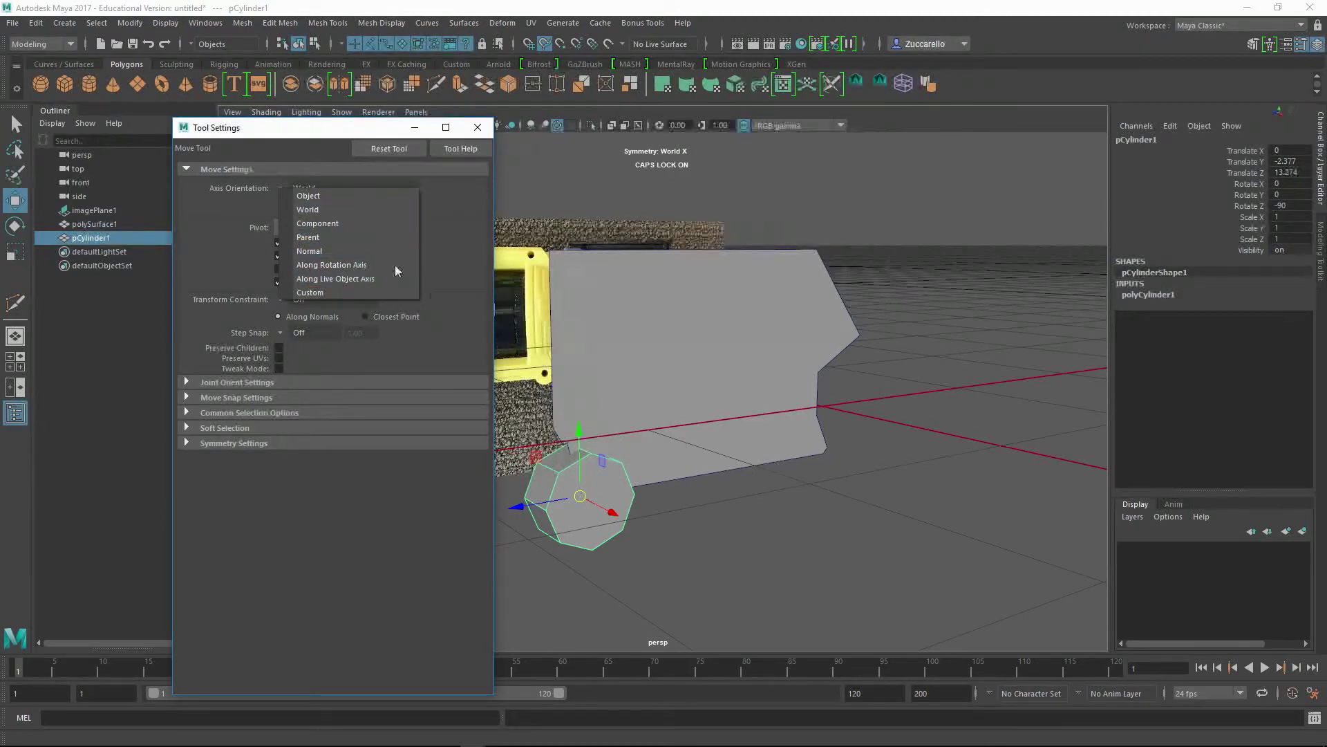
click(383, 540)
click(186, 398)
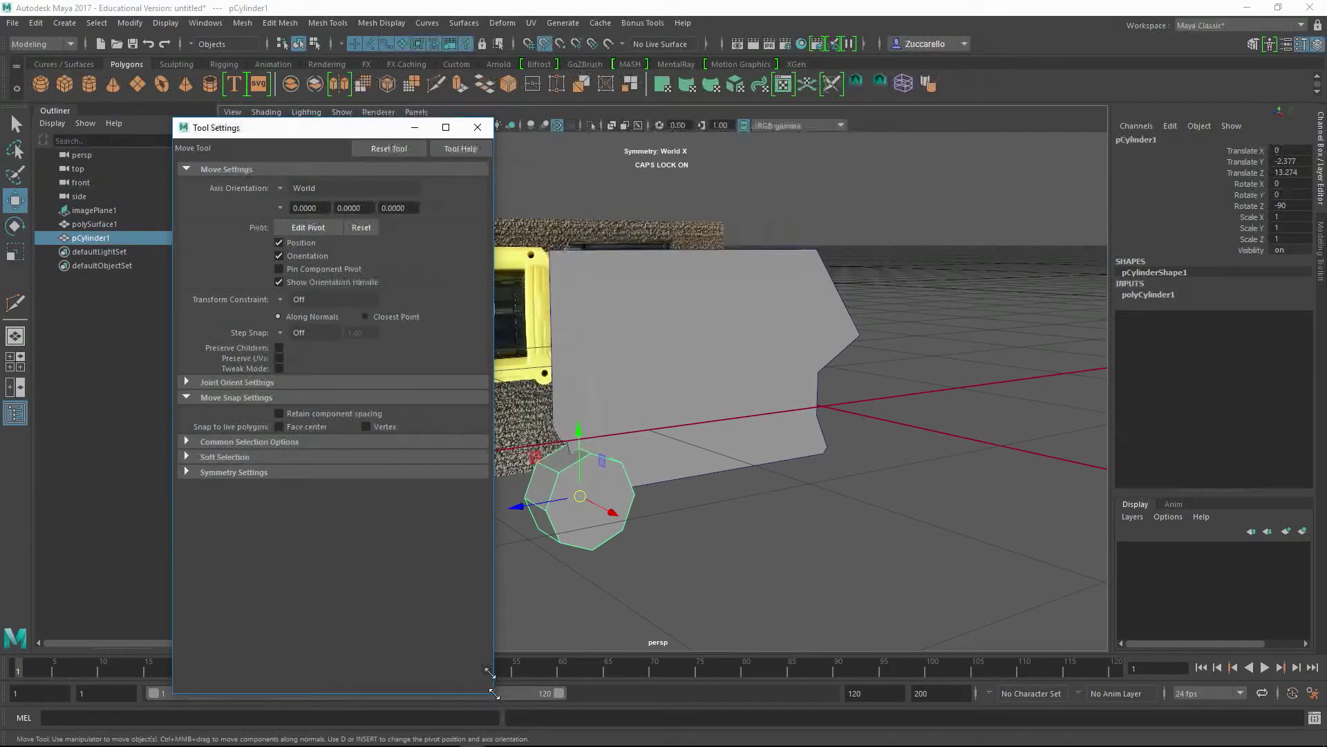
drag(494, 693, 476, 600)
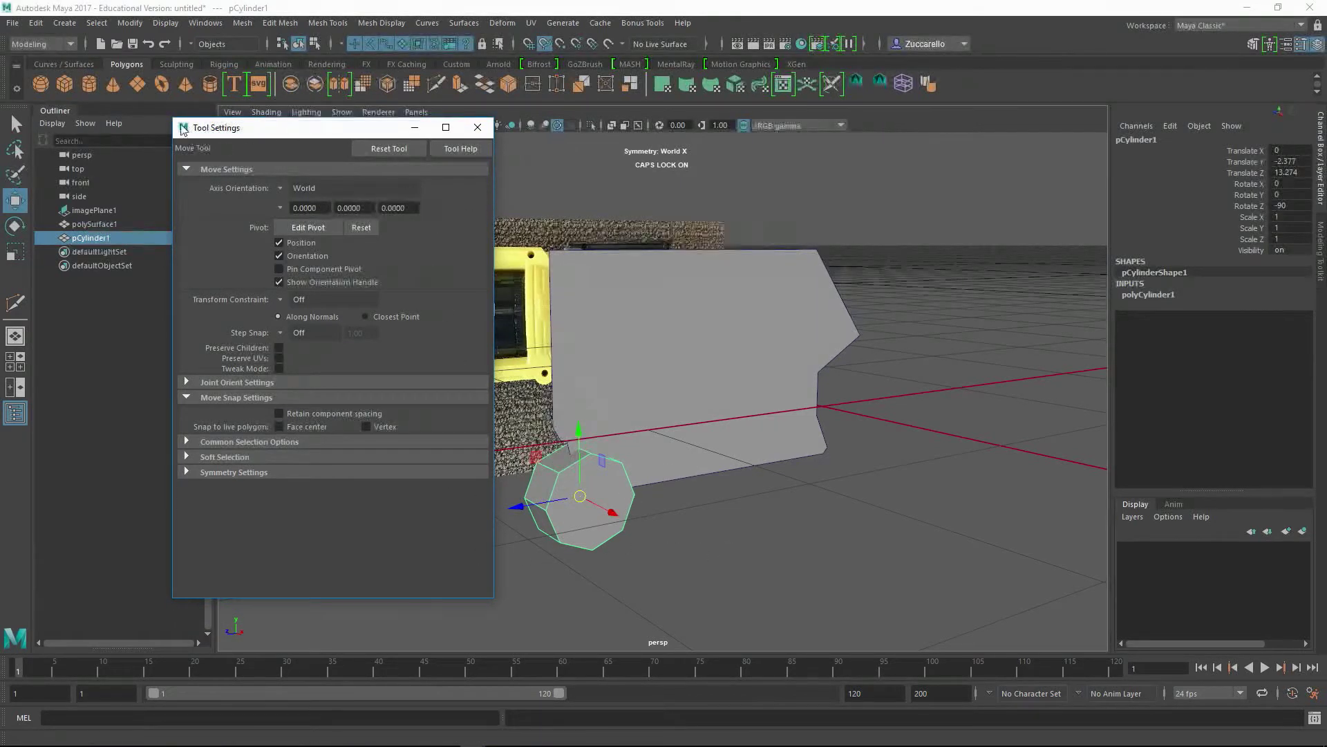
drag(167, 115, 174, 135)
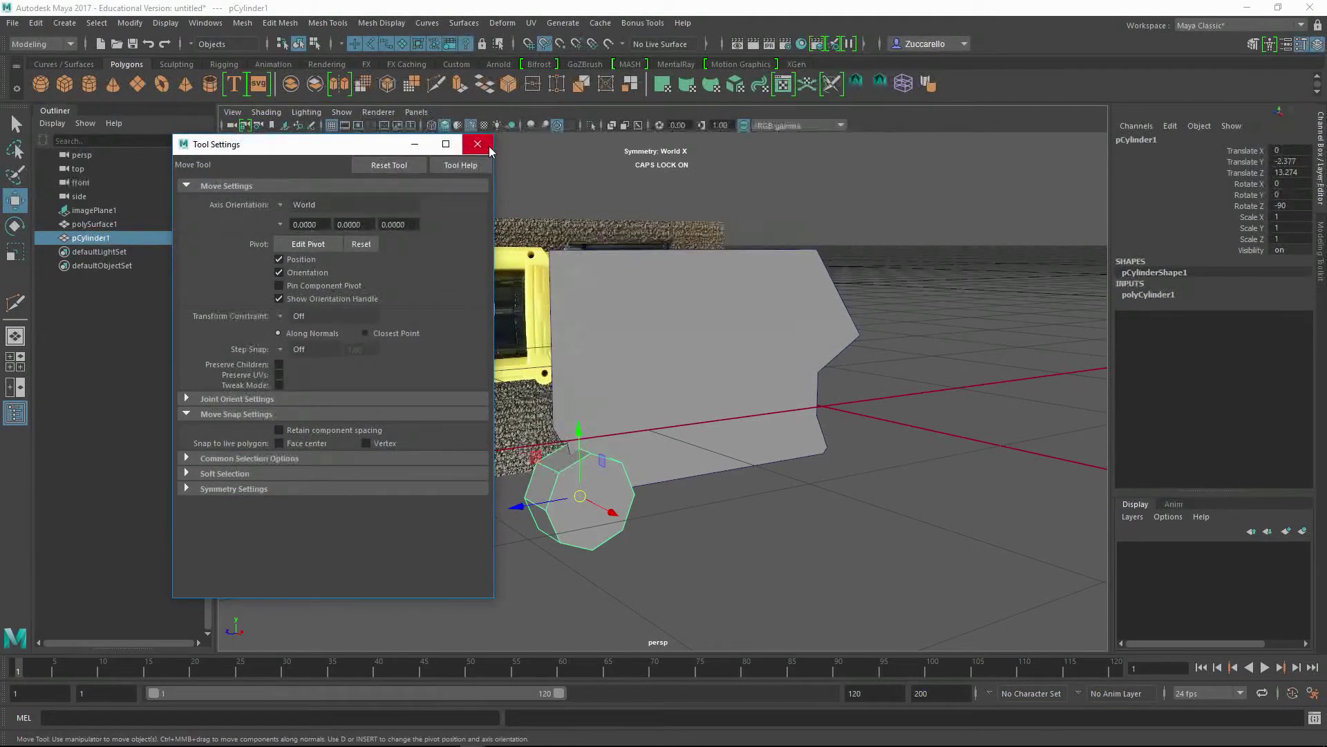
click(477, 144)
Step: Scale the cylinder uniformly to 0.57 and move it over the lower front screw boss in the side view, at Translate Z 12.15
click(688, 517)
alt+drag(688, 517, 711, 548)
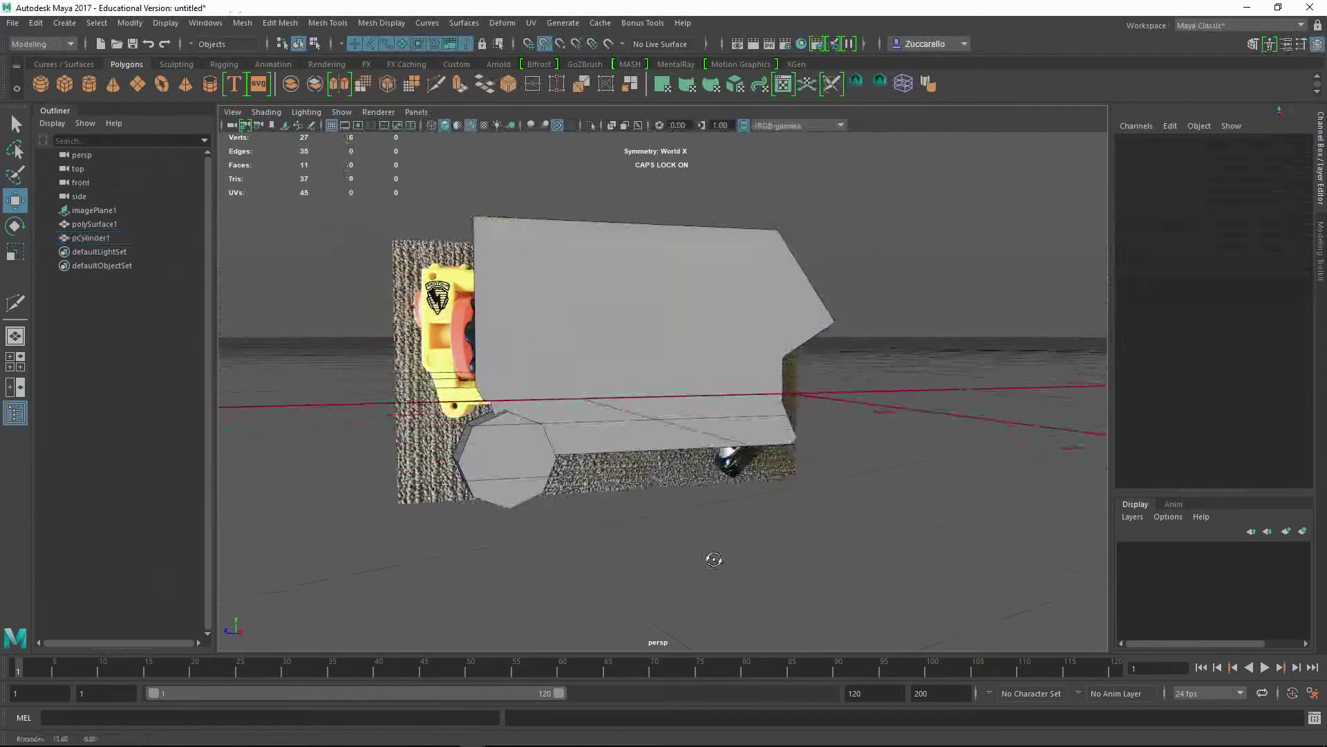
click(506, 508)
key(space)
key(space)
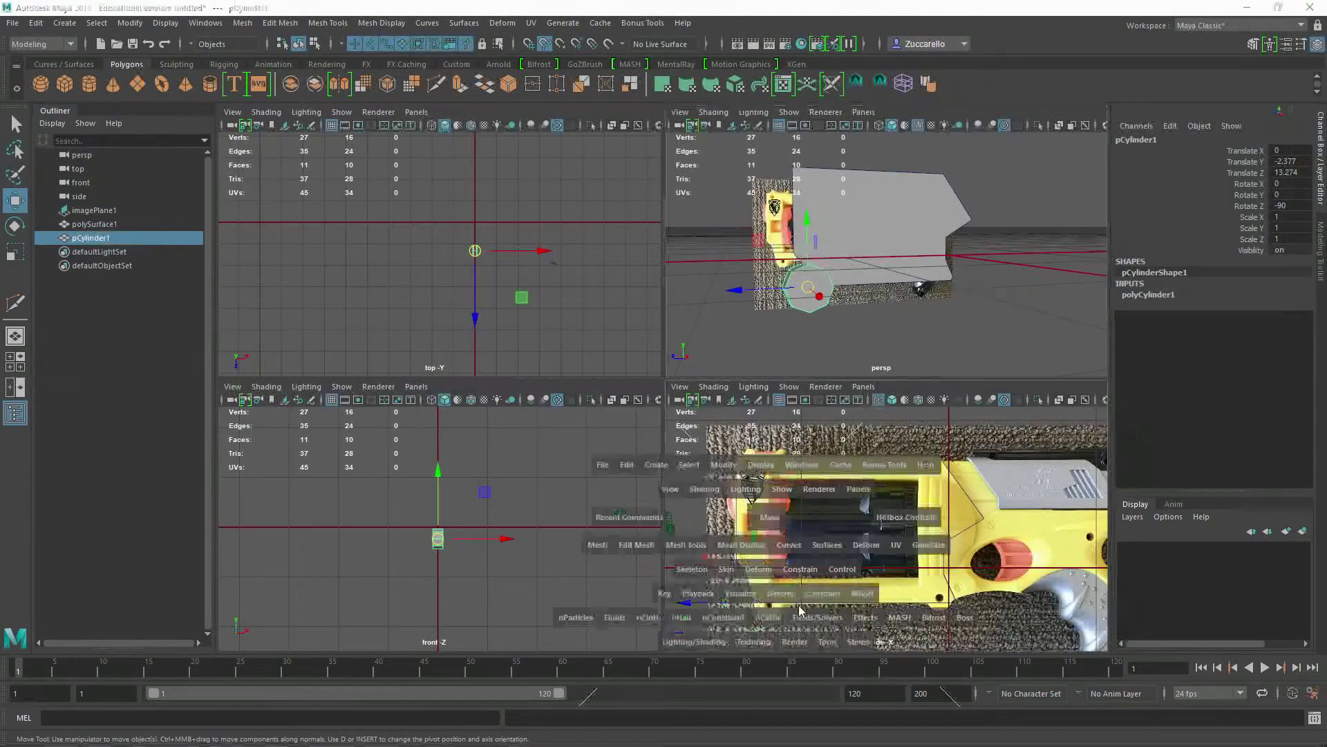
scroll(626, 437, up, 1)
key(r)
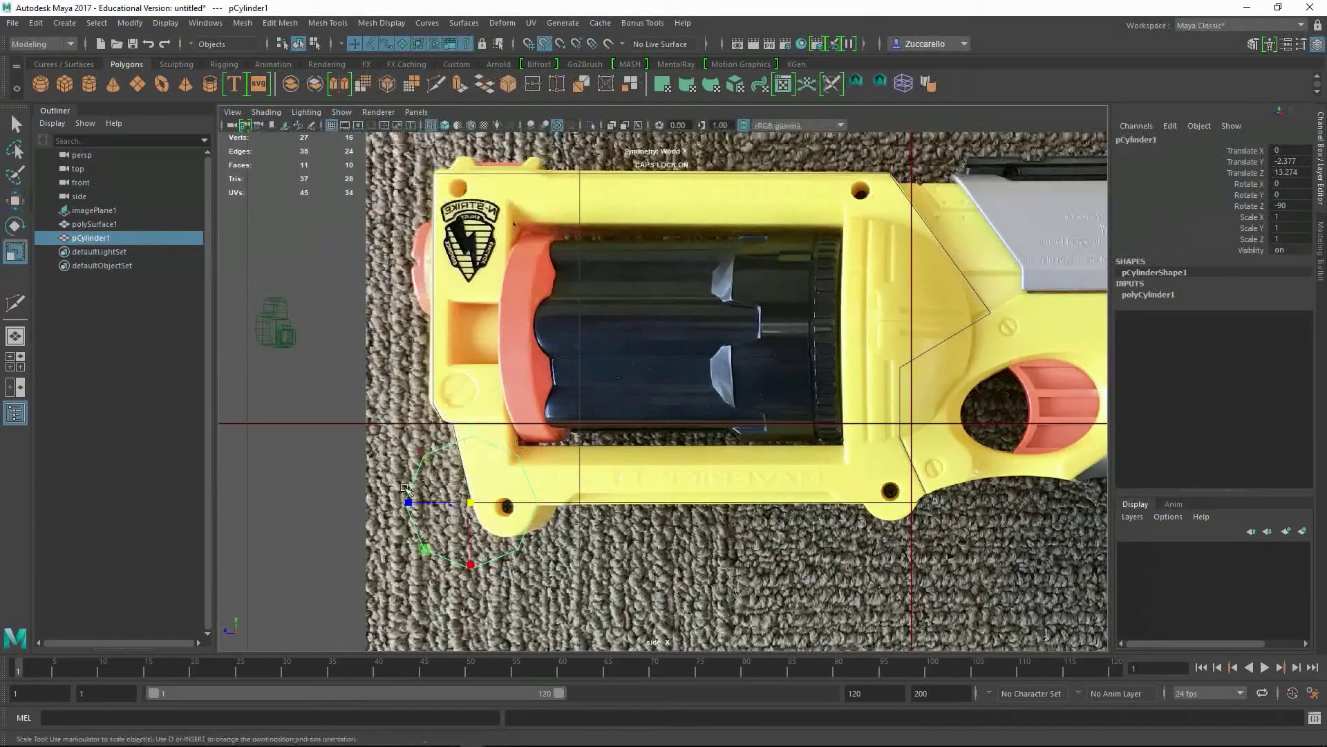
mouse_move(473, 505)
mouse_down()
mouse_move(446, 503)
mouse_move(479, 508)
mouse_up()
key(w)
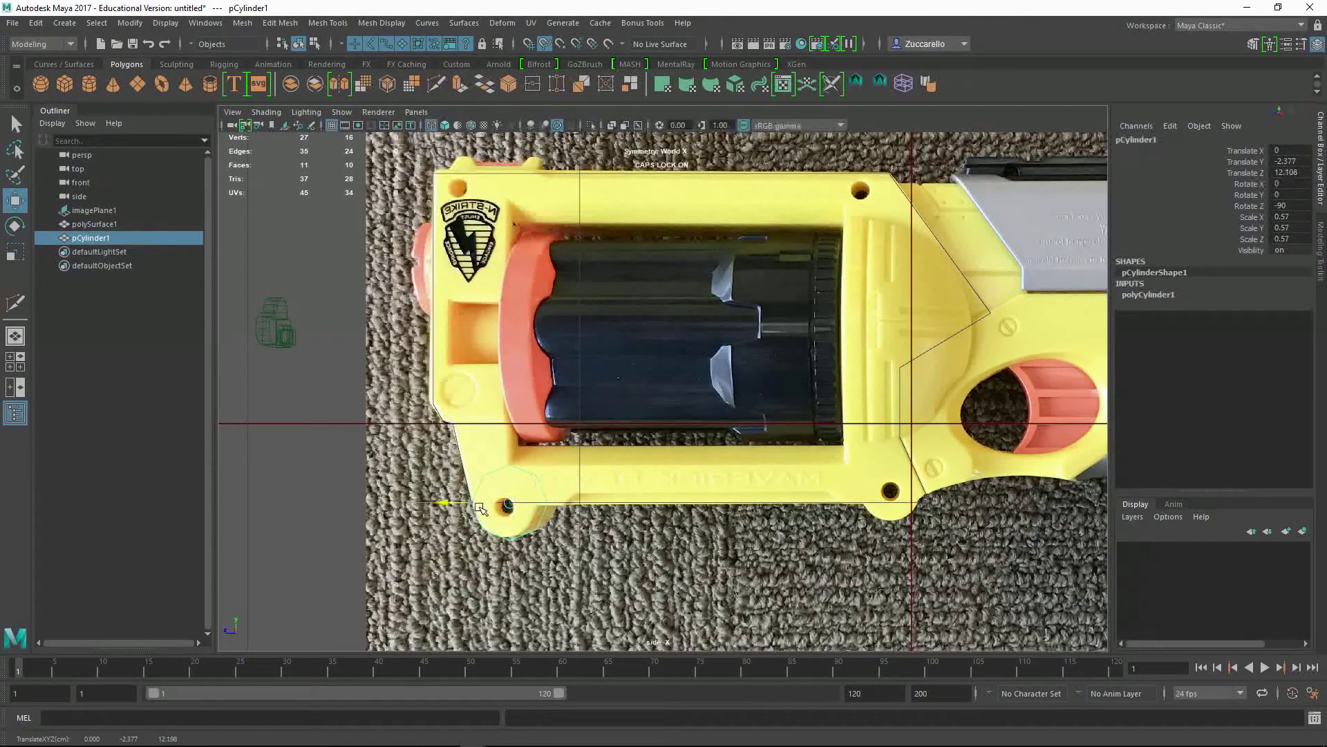
alt+right_drag(489, 510, 746, 615)
alt+middle_drag(547, 592, 681, 550)
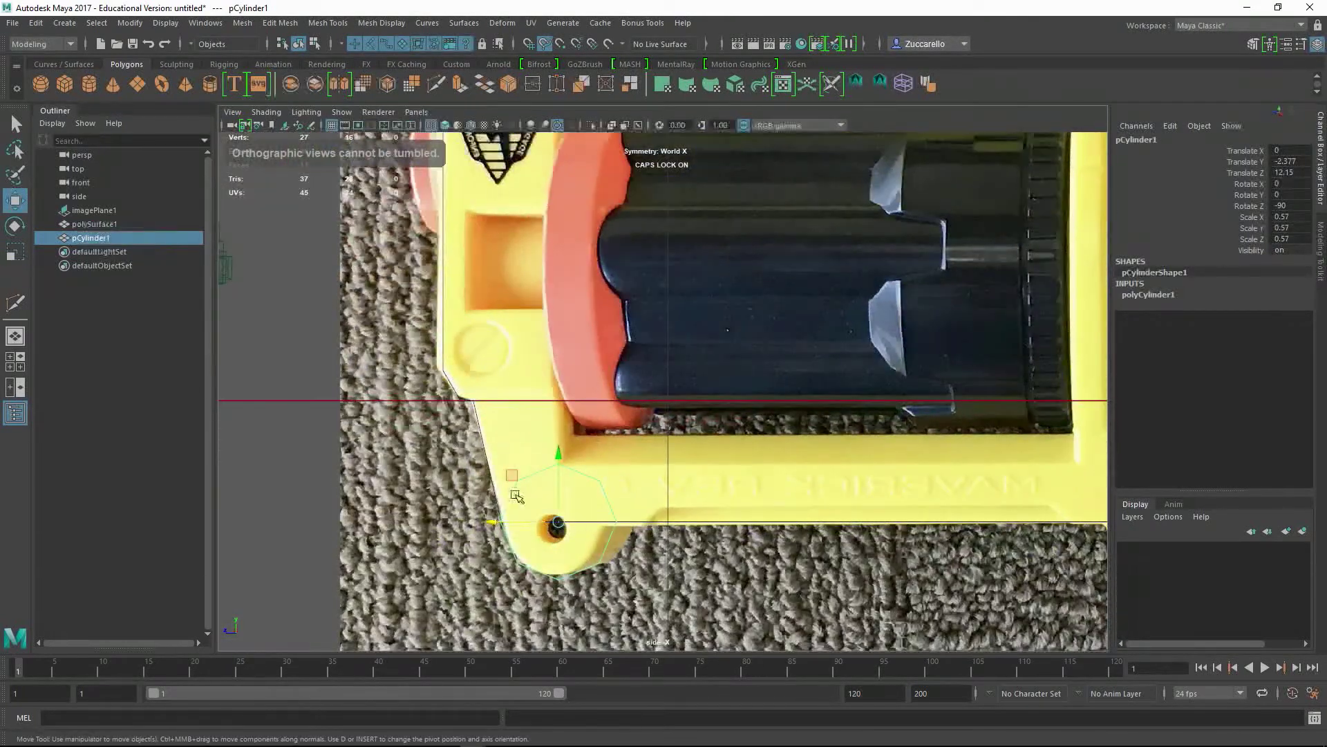
Step: Scale the cylinder uniformly to 0.533 so it fits the rounded outline of the screw boss
key(r)
drag(558, 523, 555, 522)
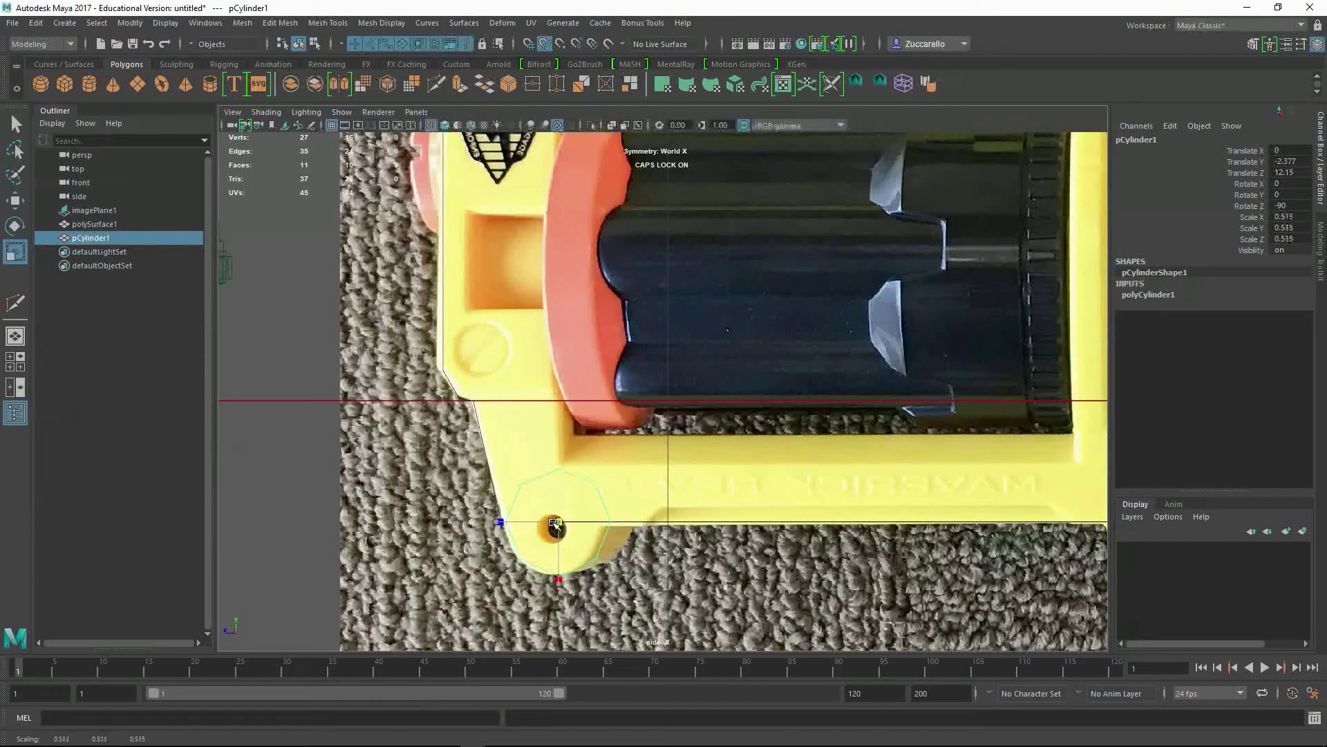
scroll(705, 537, down, 5)
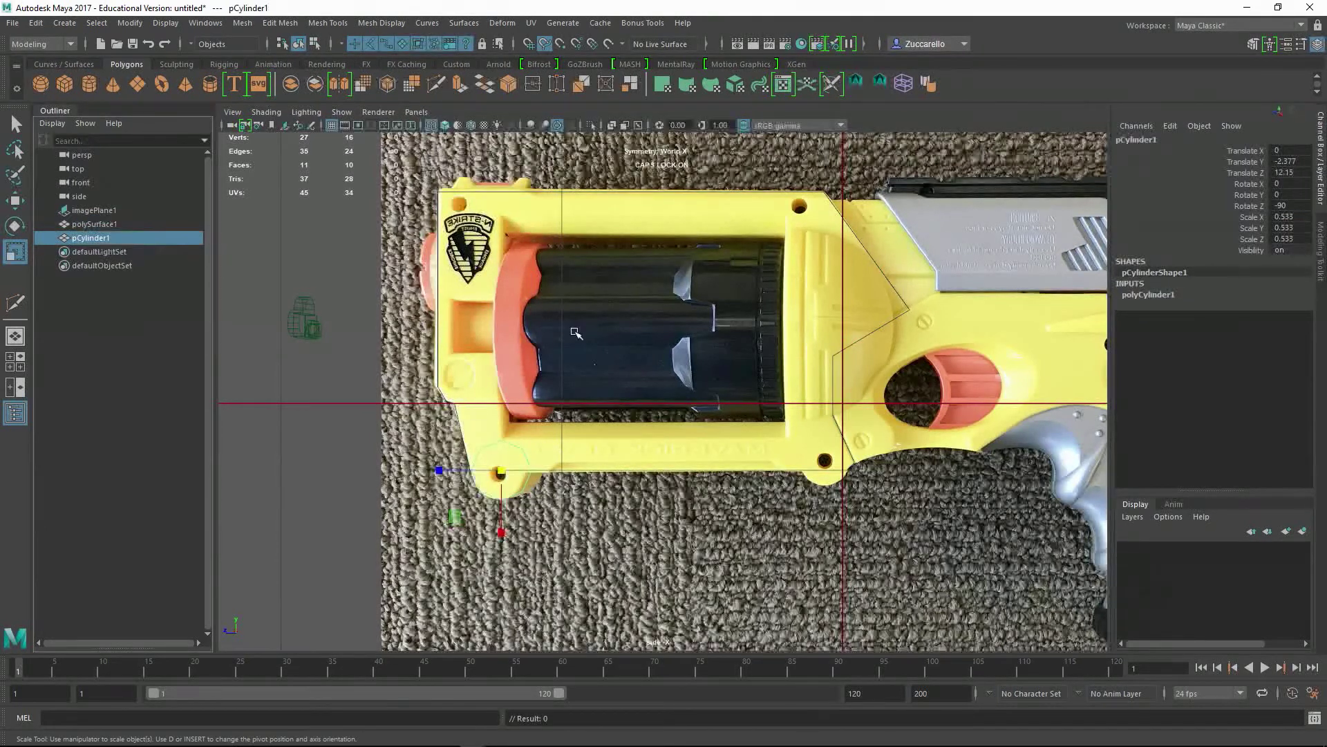
Step: Move the cylinder out from the traced polygon along X, to Translate X 0.382
key(space)
key(space)
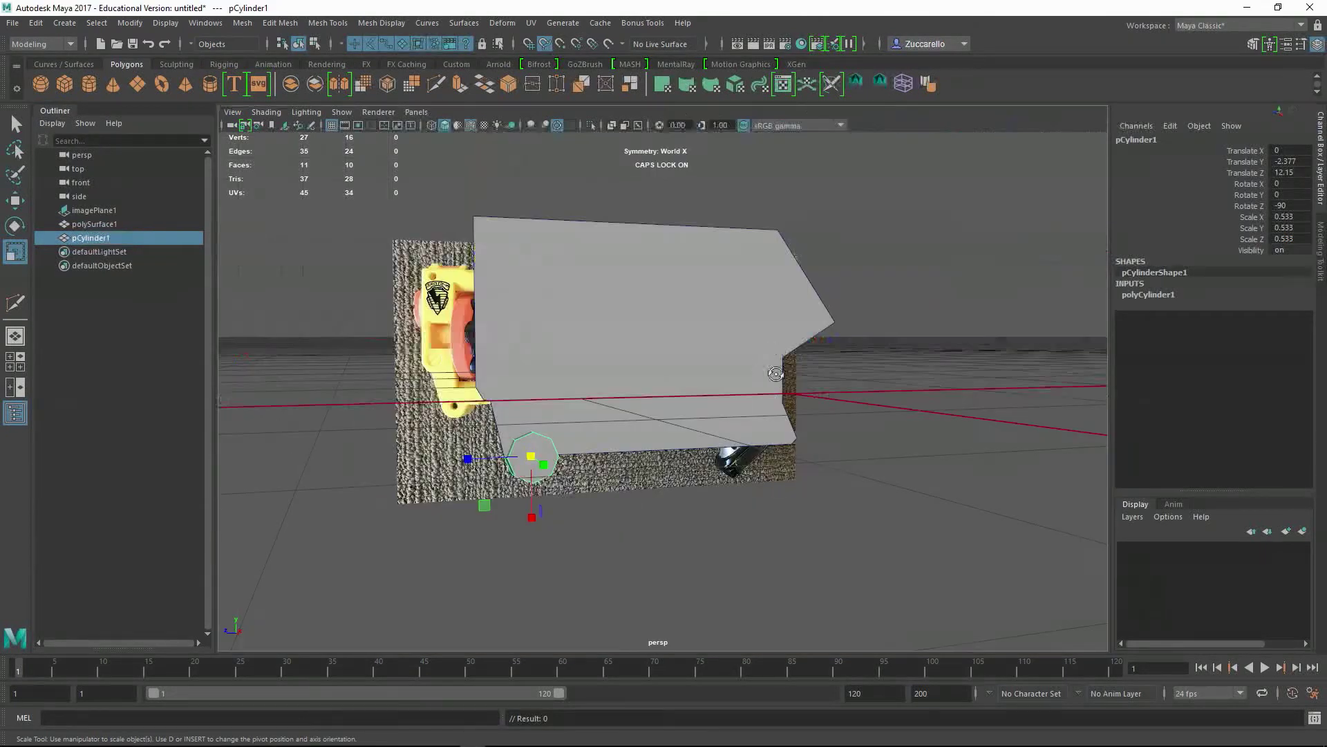
alt+drag(941, 296, 731, 439)
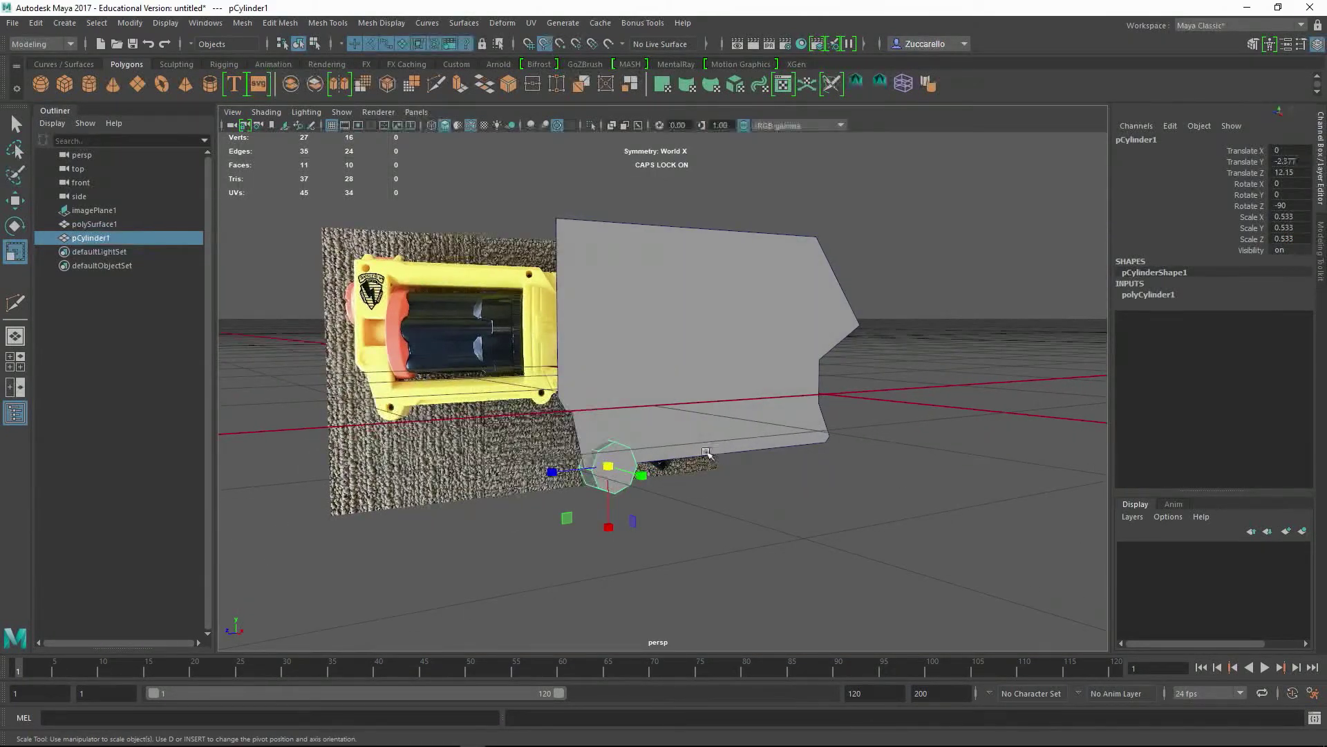
key(w)
alt+right_drag(661, 488, 766, 504)
alt+middle_drag(766, 503, 708, 410)
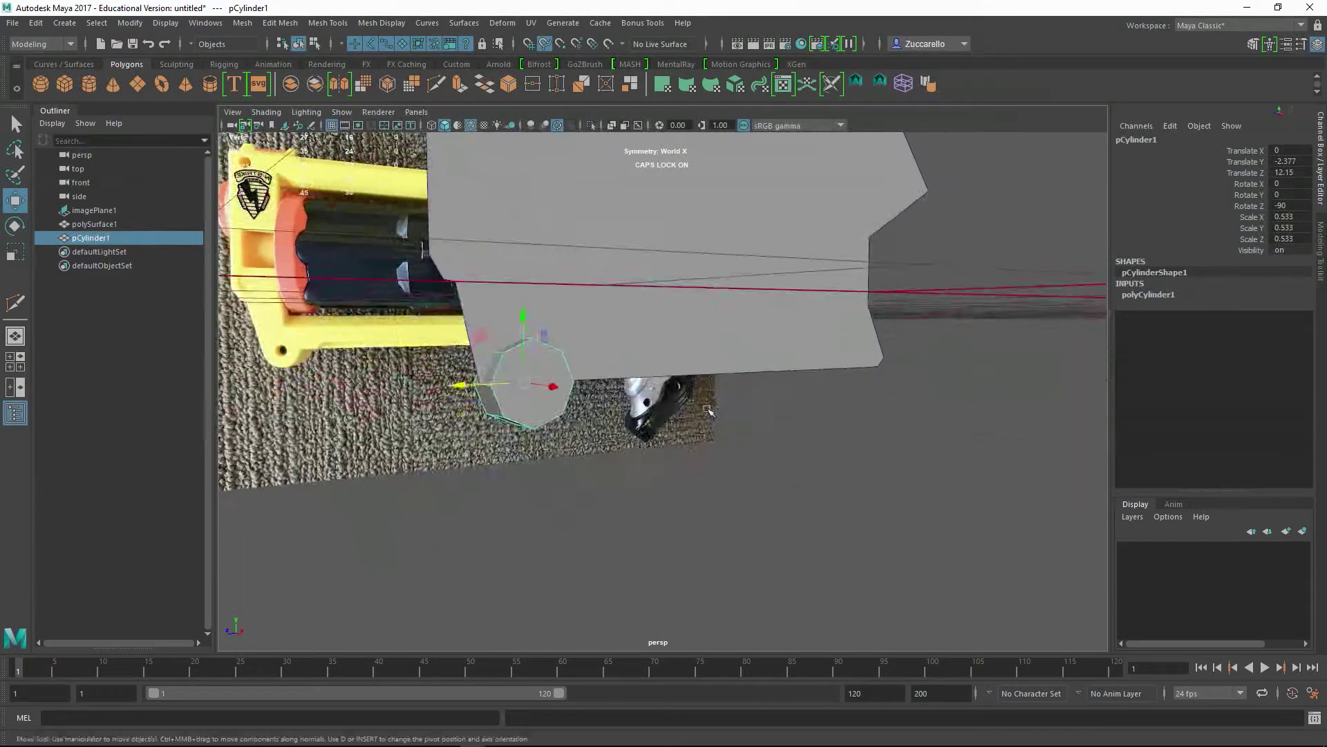
alt+drag(707, 410, 777, 513)
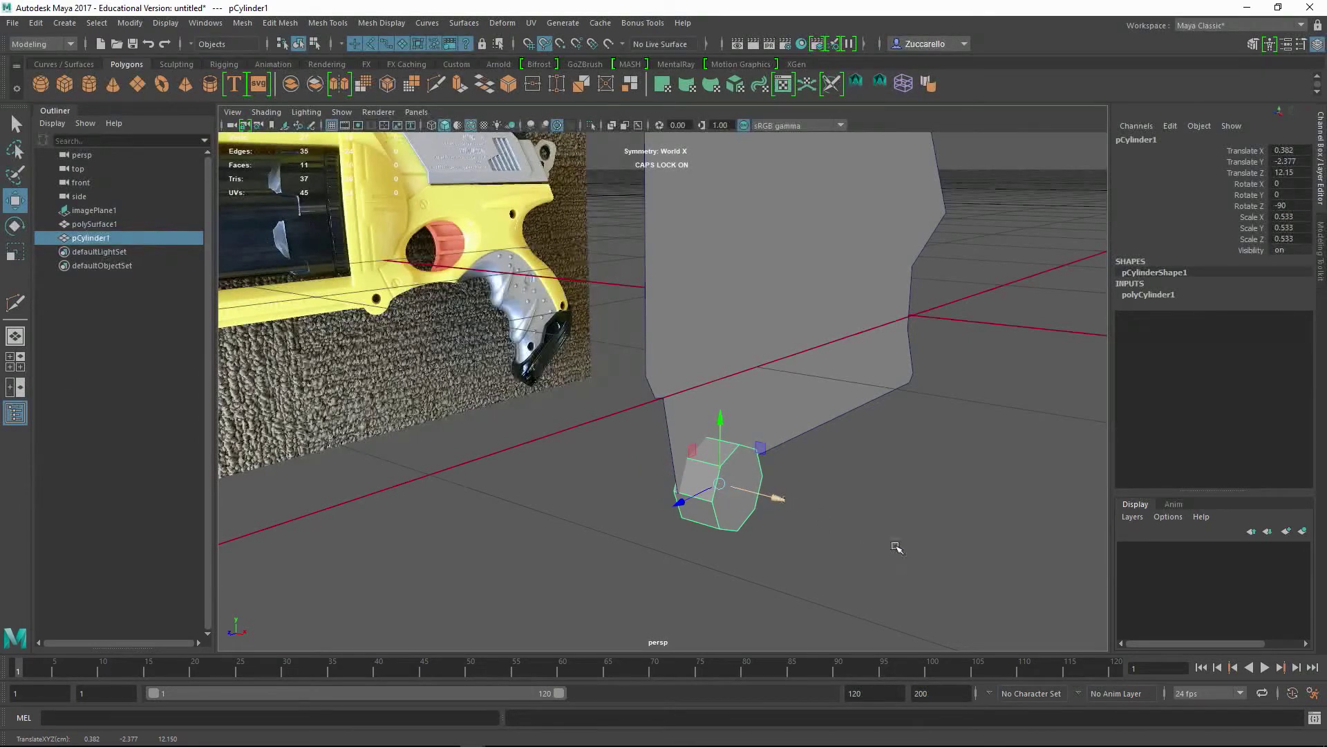
mouse_move(896, 547)
alt+mouse_down()
mouse_move(826, 539)
mouse_move(882, 528)
mouse_move(846, 539)
mouse_move(894, 539)
alt+mouse_up()
Step: Snap the cylinder's pivot to the centre of its outer cap
key(d)
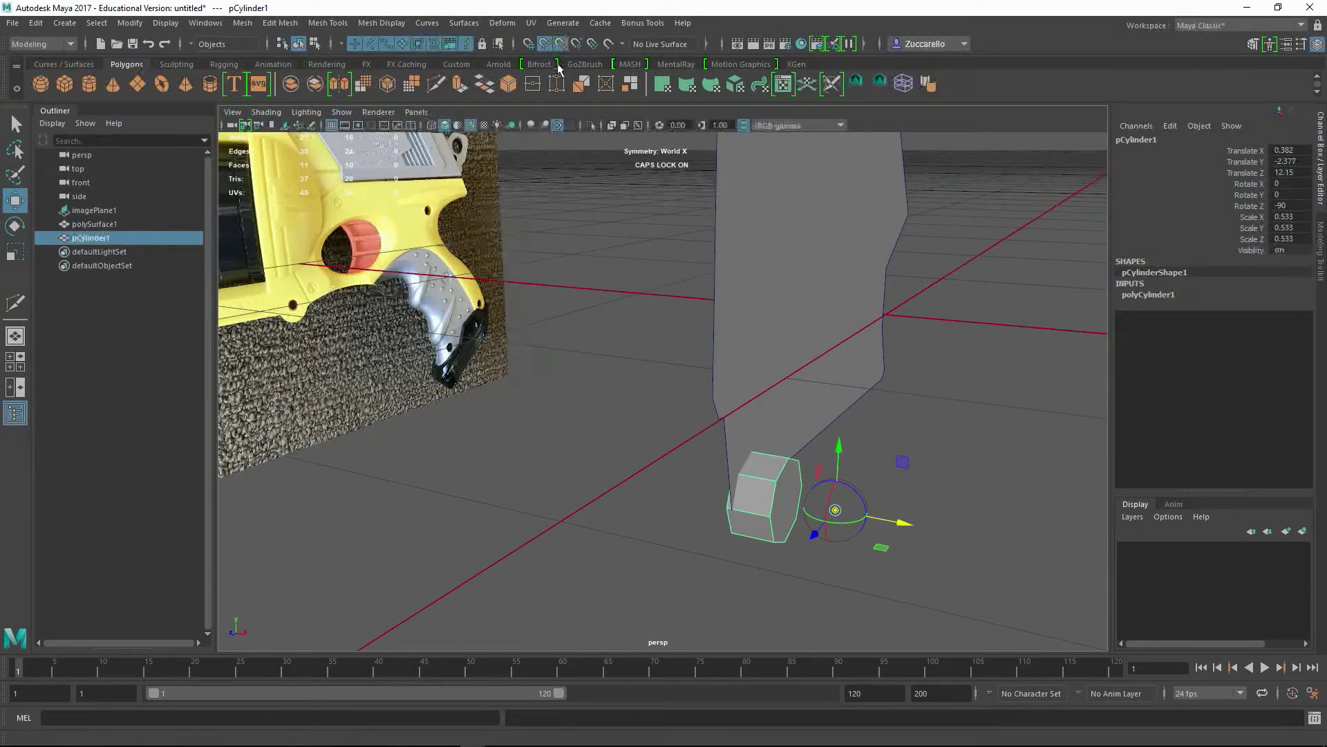
key(v)
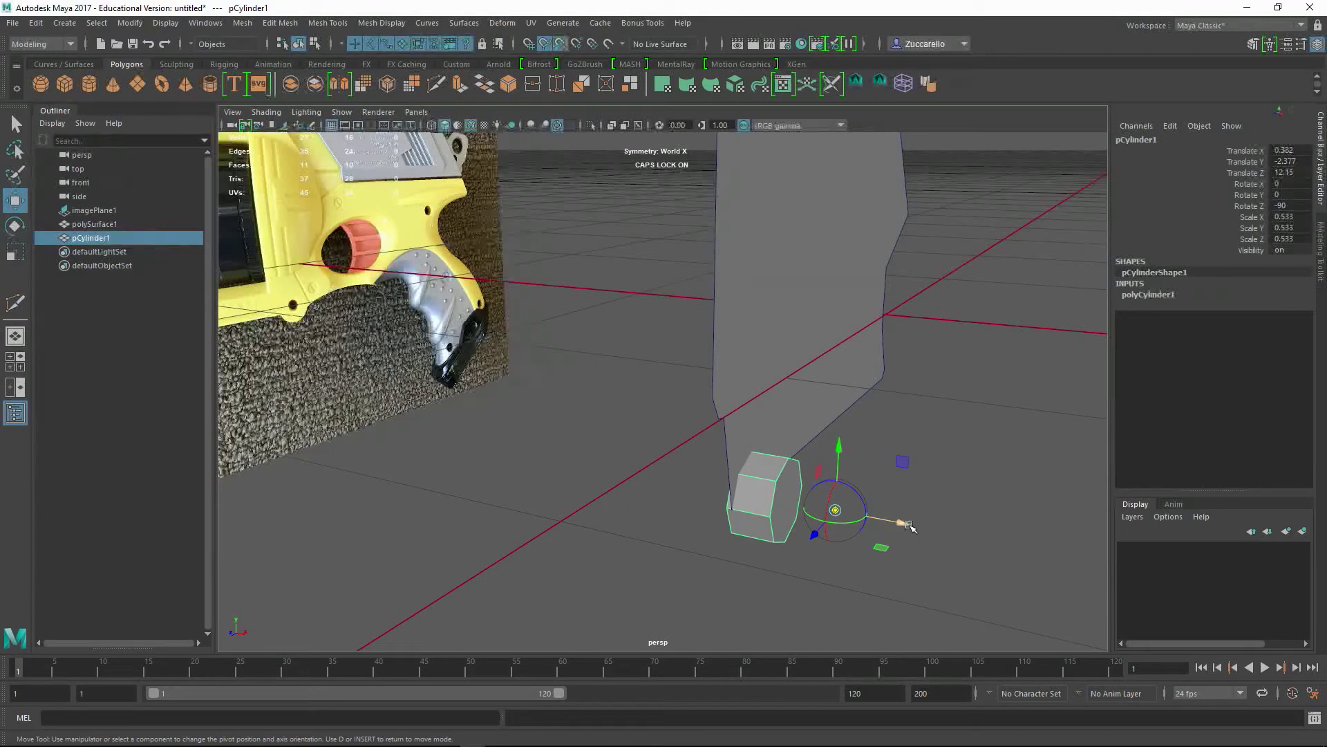
drag(906, 527, 841, 504)
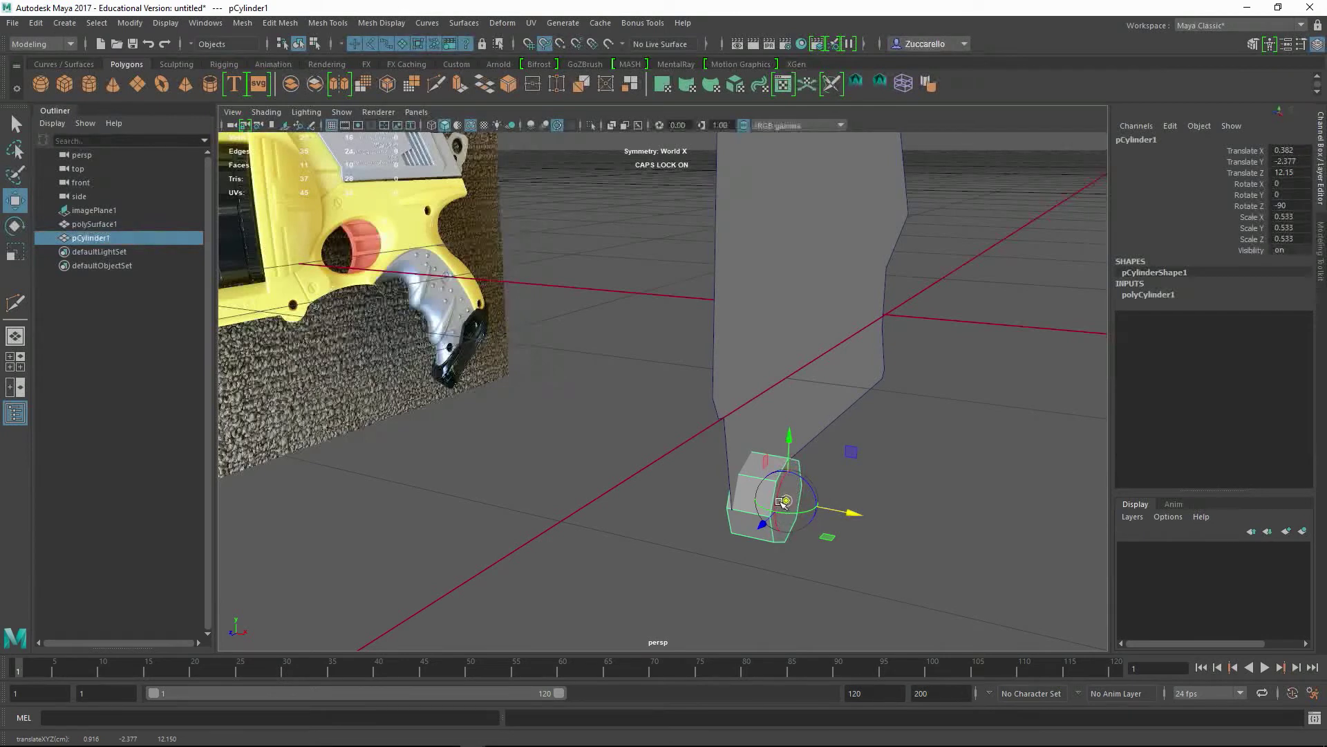
key(d)
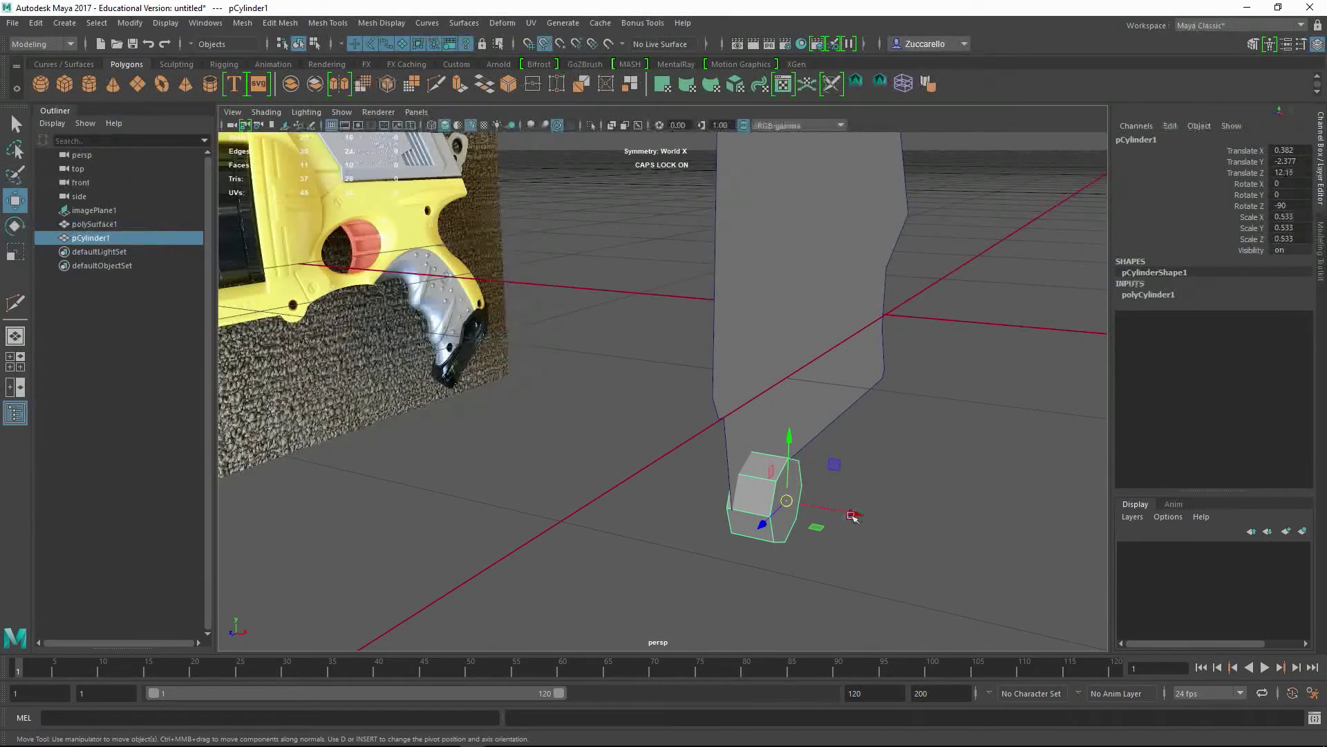
Step: Move the cylinder along X until its outer cap snaps onto the traced polygon's plane, at Translate X -0.533
drag(857, 513, 838, 517)
key(w)
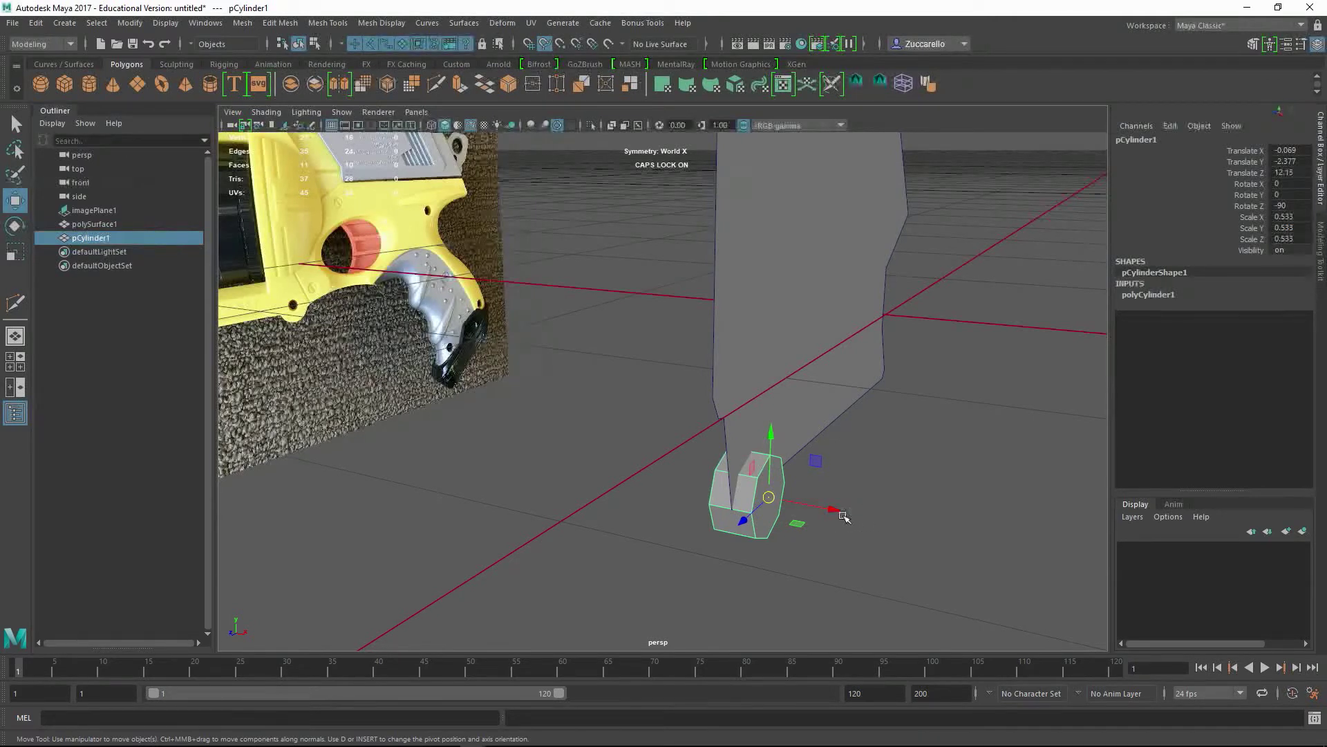
drag(831, 510, 742, 514)
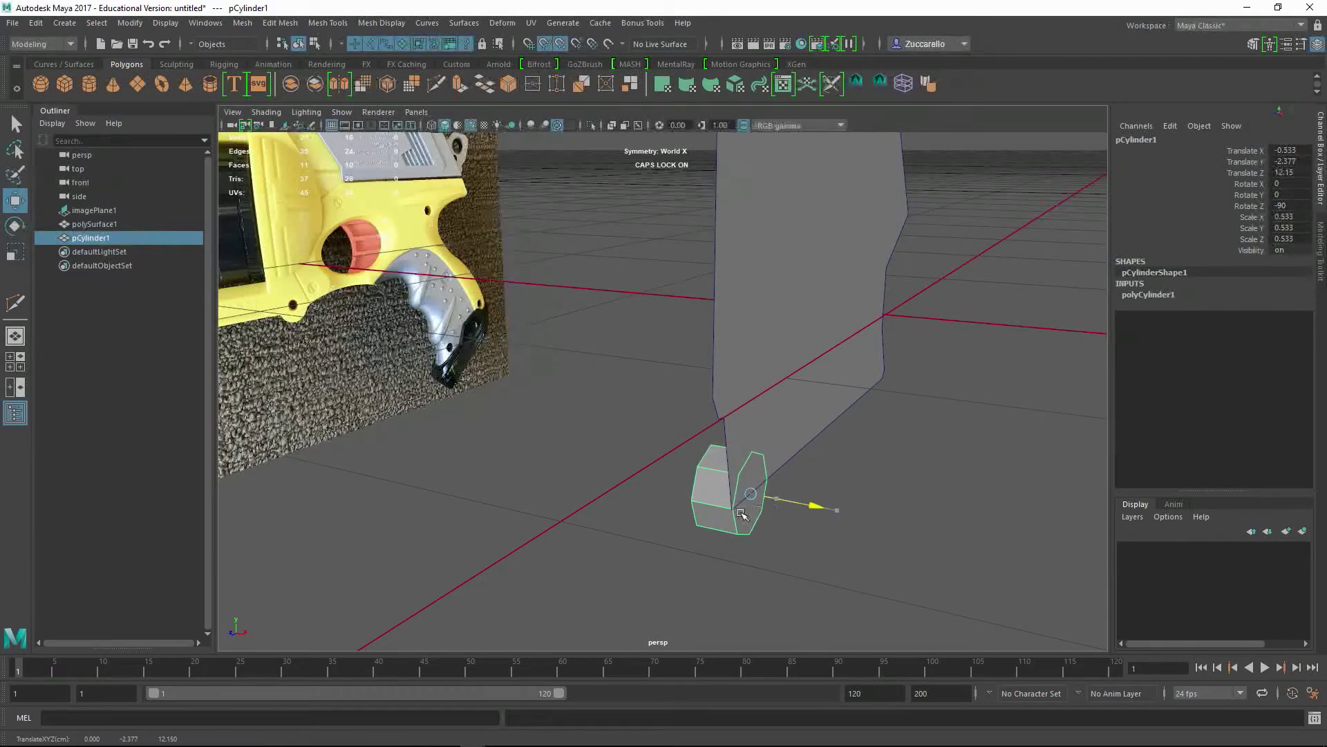
Step: Delete all of the cylinder's faces except the octagonal cap on the polygon's plane, and return to object selection
alt+drag(835, 571, 729, 500)
alt+middle_drag(729, 500, 758, 488)
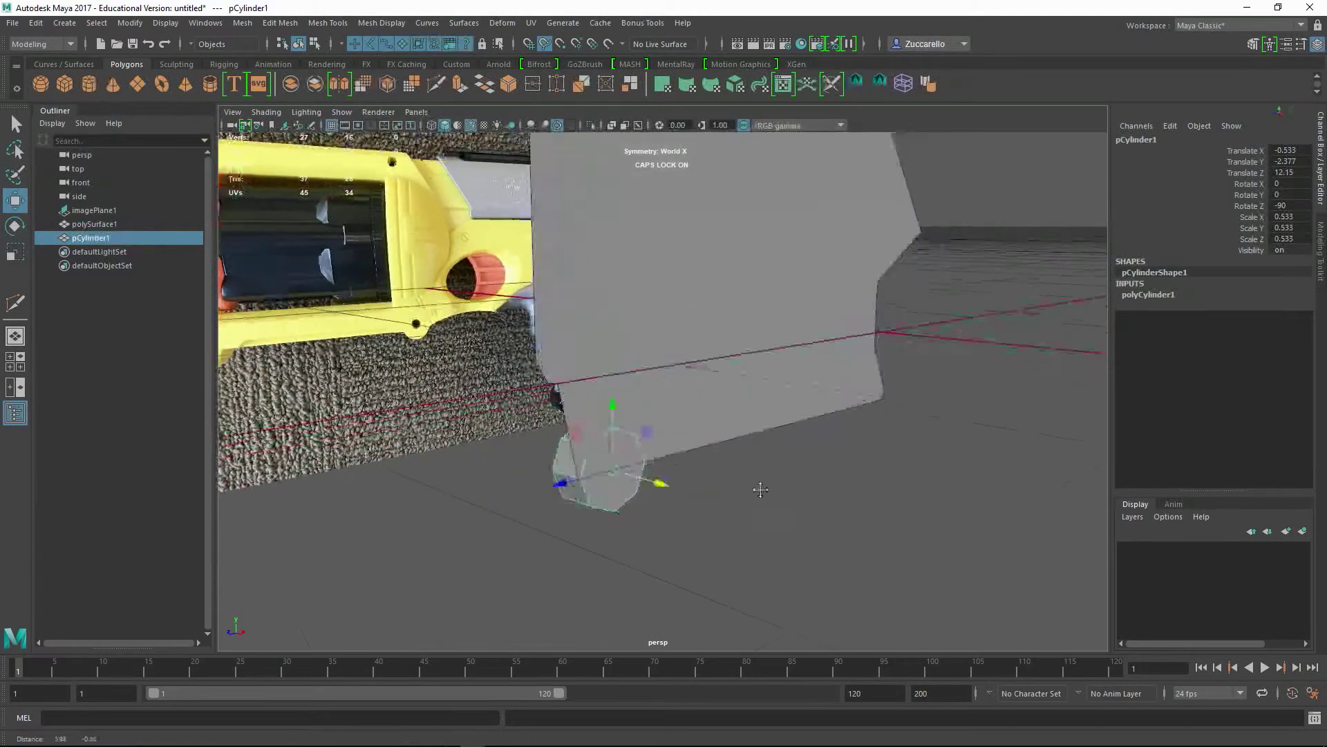
alt+drag(758, 489, 759, 503)
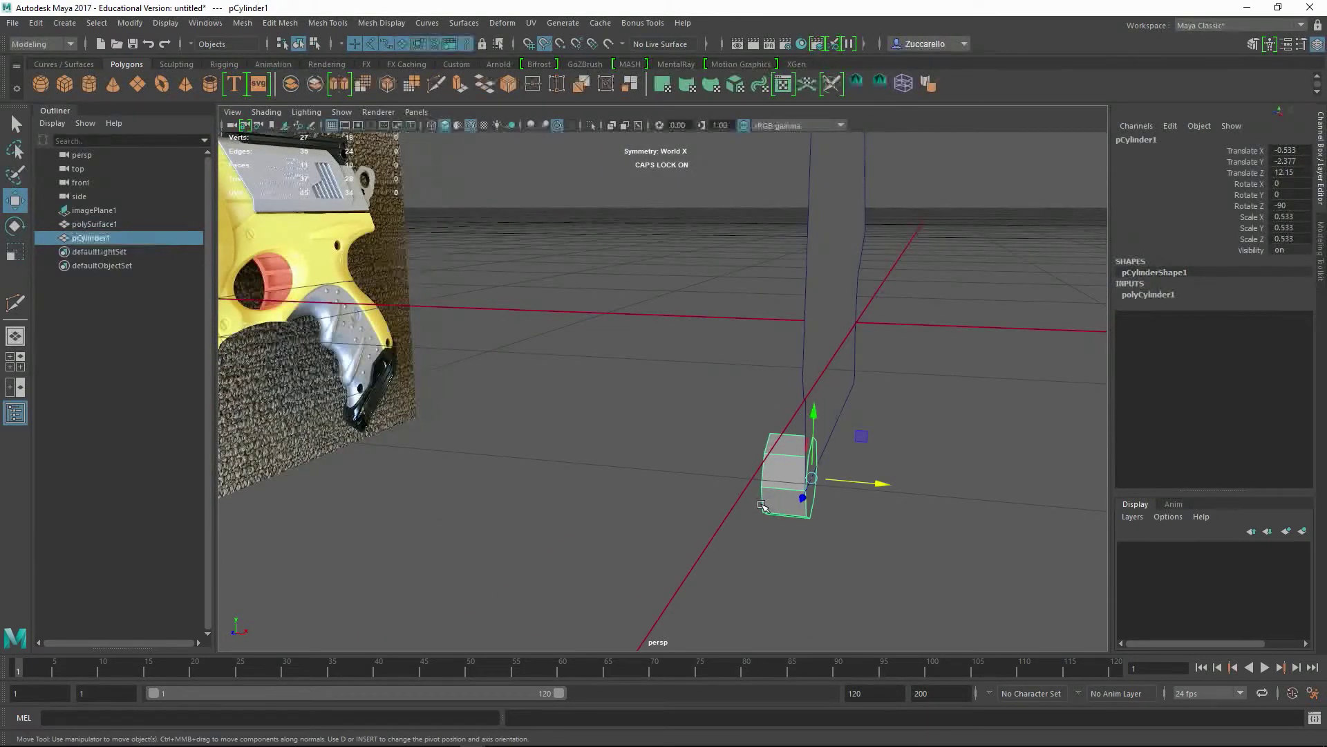
key(F11)
right_click(788, 491)
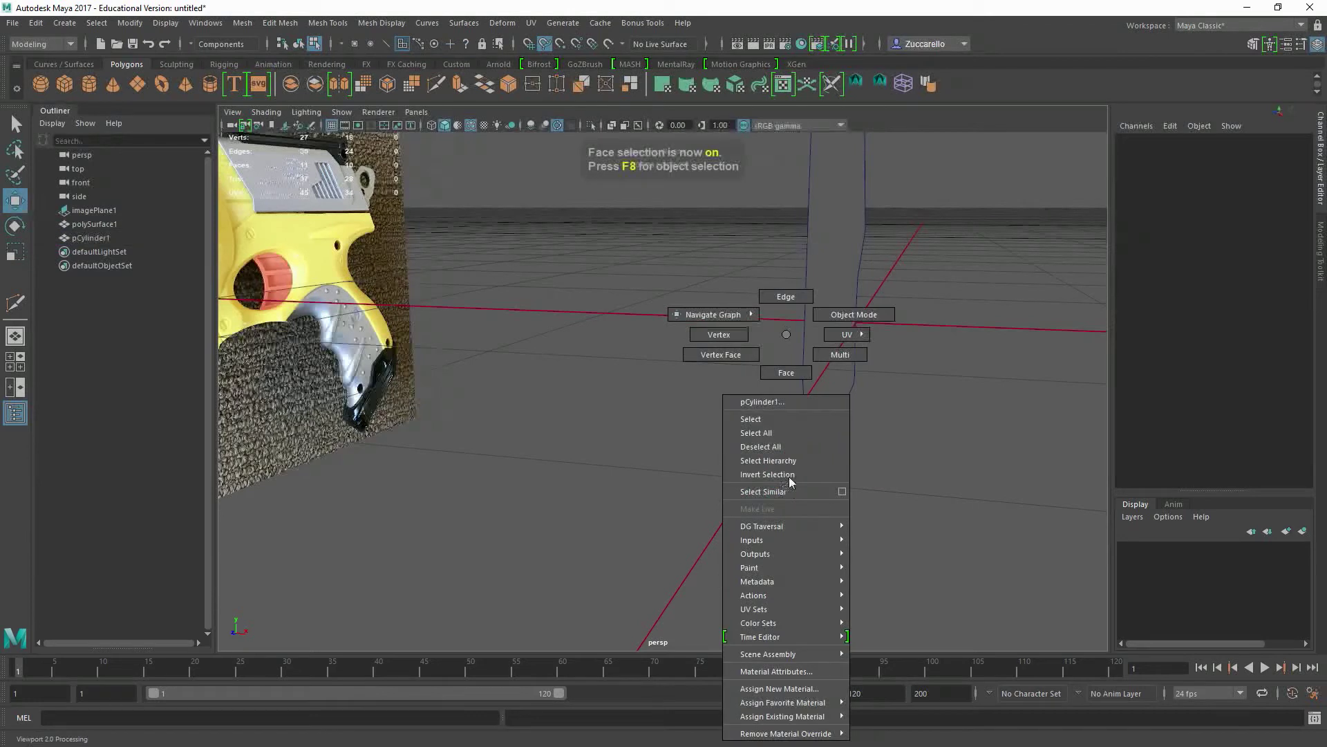
click(786, 371)
mouse_move(720, 444)
alt+mouse_down()
mouse_move(729, 463)
mouse_move(733, 442)
alt+mouse_up()
drag(711, 348, 802, 535)
key(f)
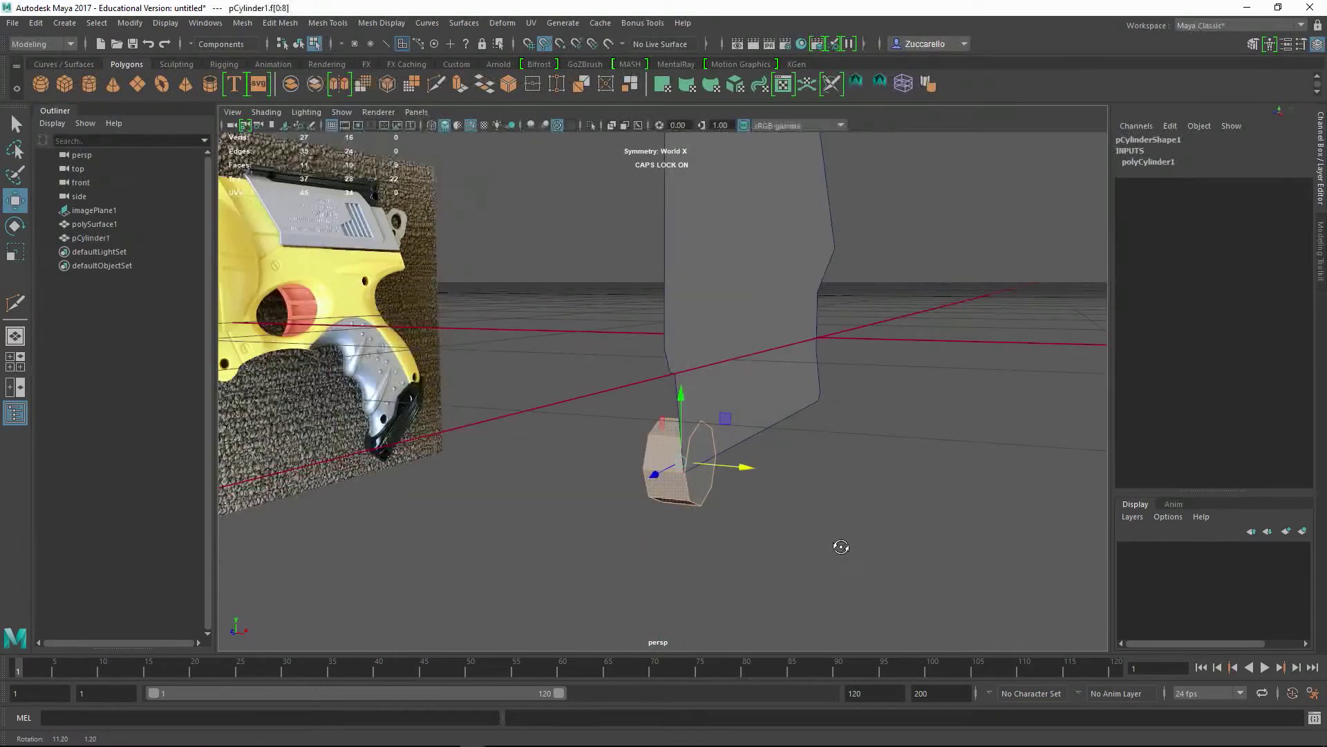
click(844, 561)
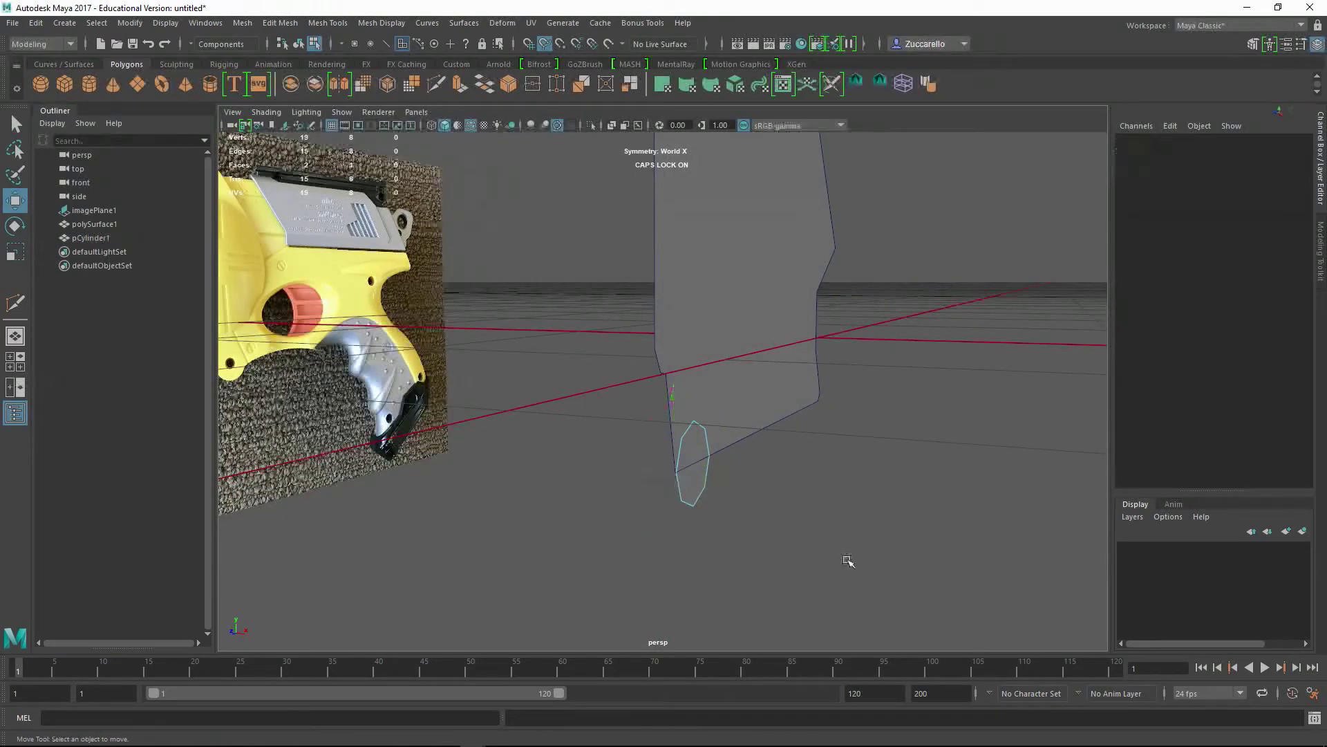
alt+middle_drag(765, 471, 996, 477)
alt+drag(995, 477, 933, 491)
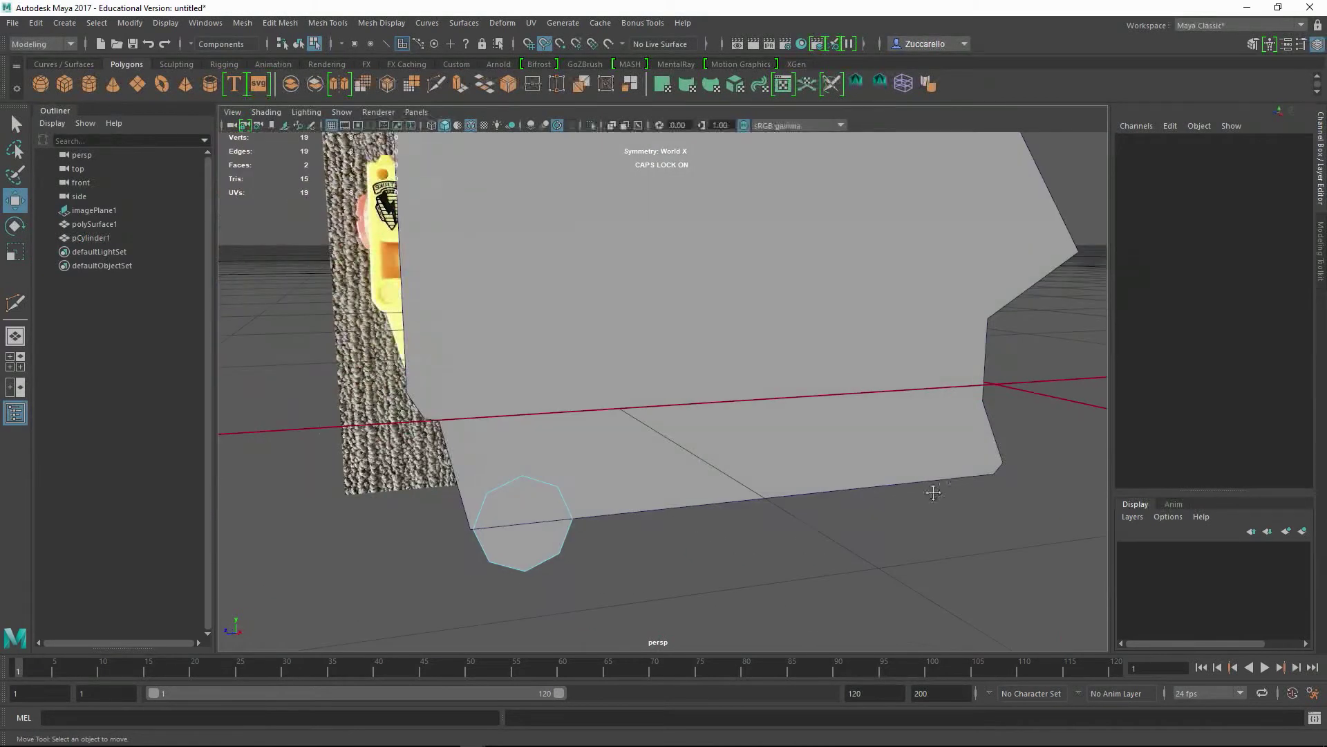
alt+right_drag(933, 491, 913, 519)
key(F8)
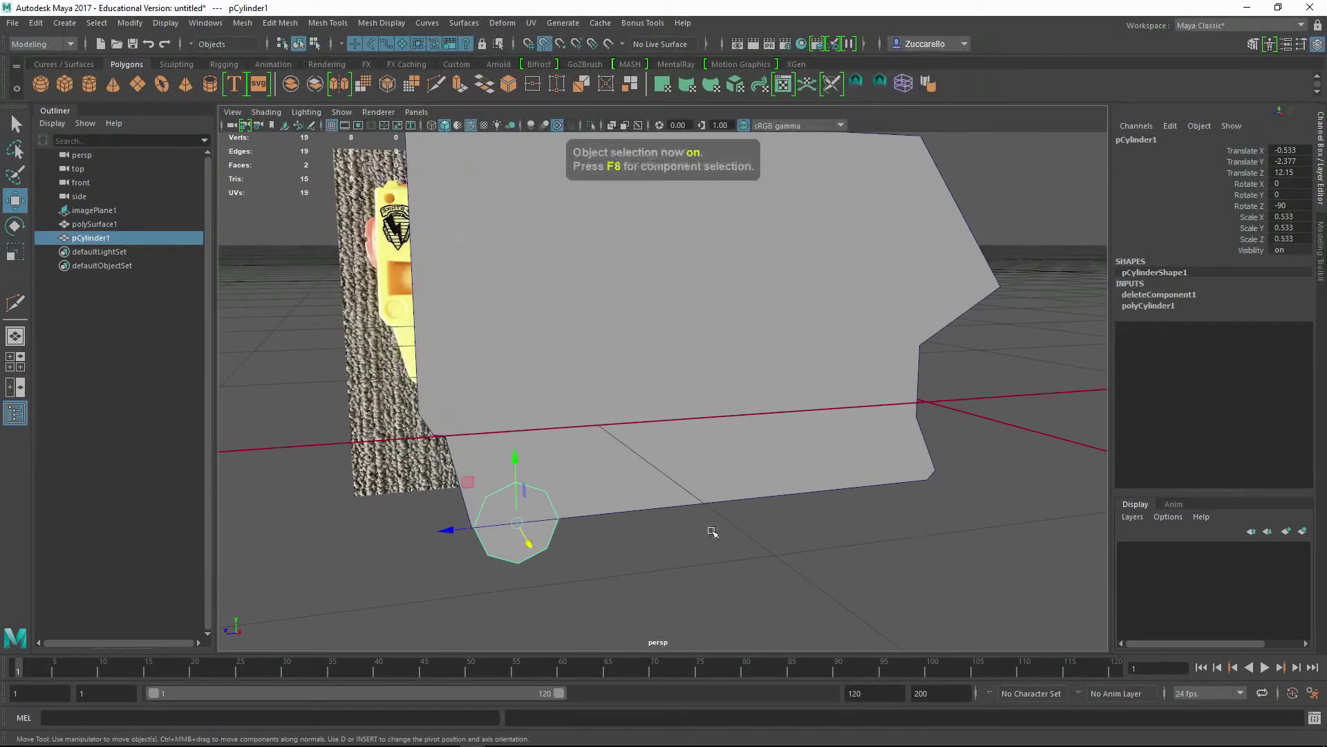
Step: Duplicate the octagonal cap and move the copy along Z towards the lower rear screw boss, at Translate Z 2.235
alt+right_drag(771, 542, 714, 557)
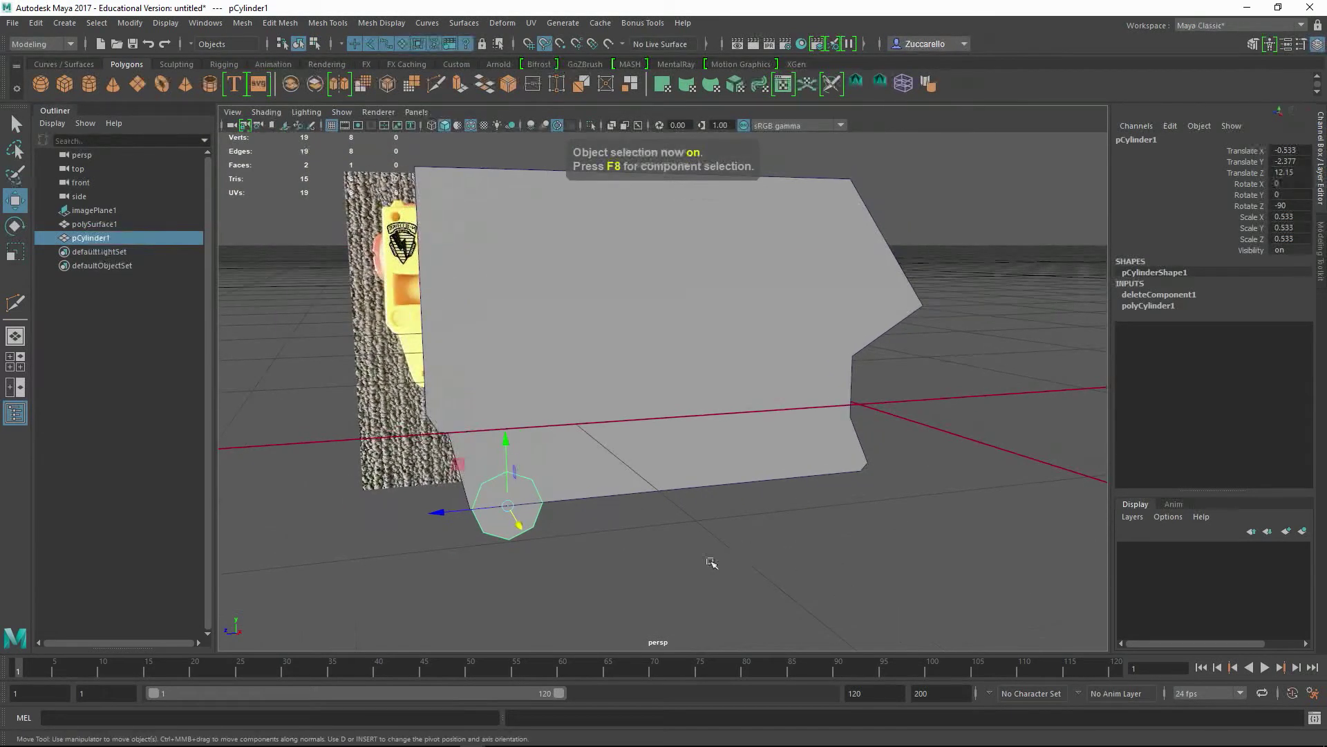
key(ctrl+d)
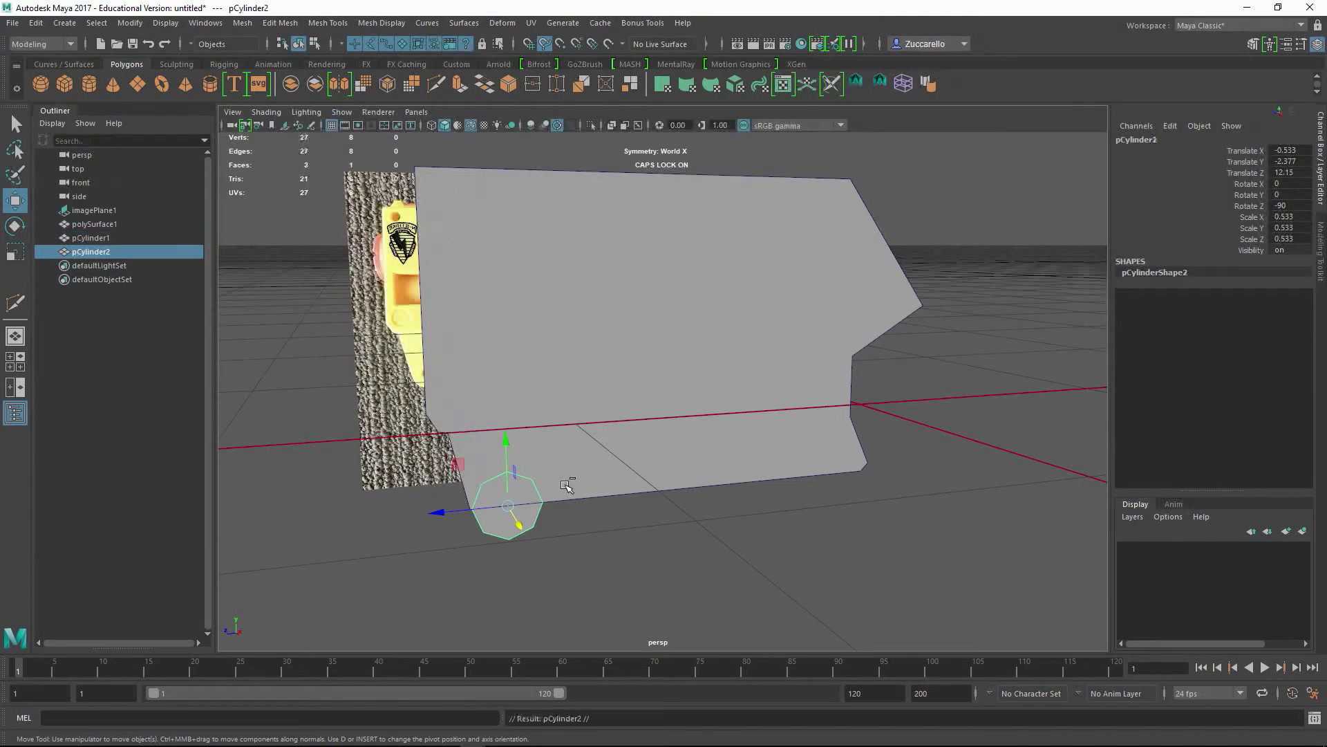
click(34, 24)
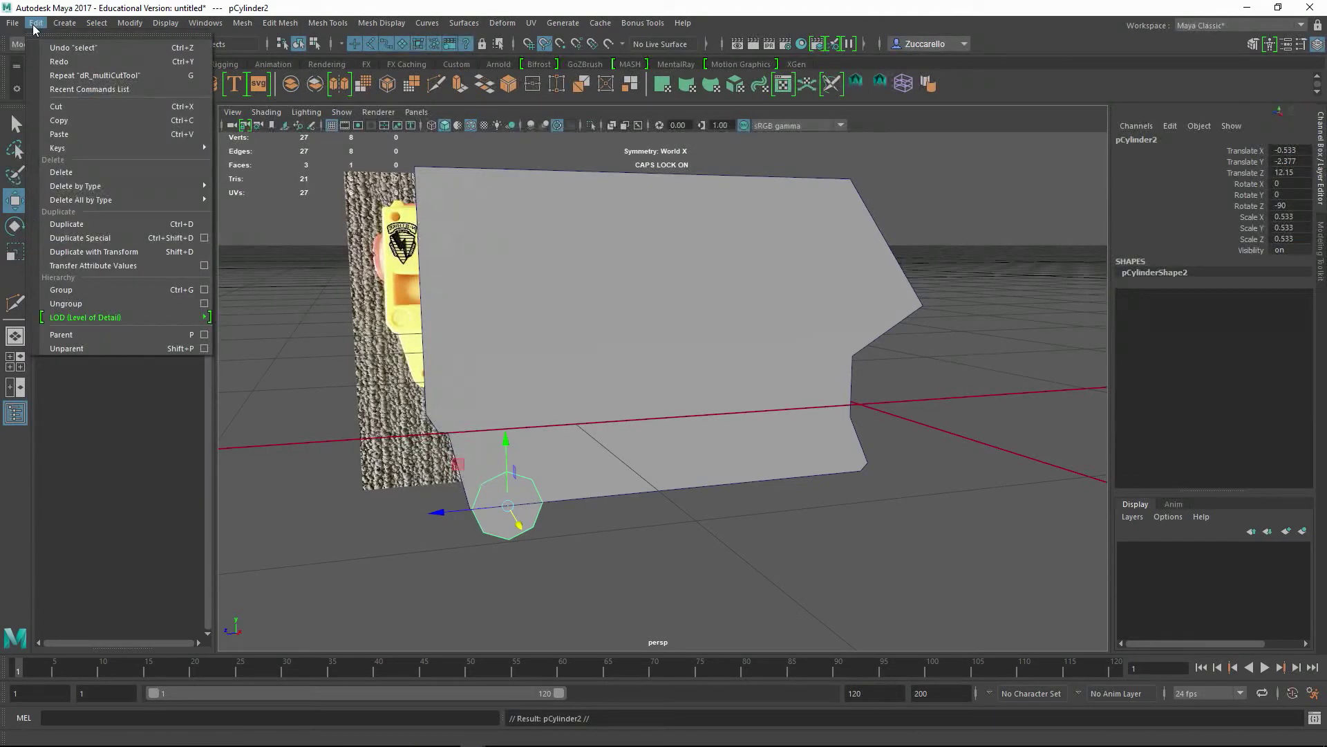
click(491, 15)
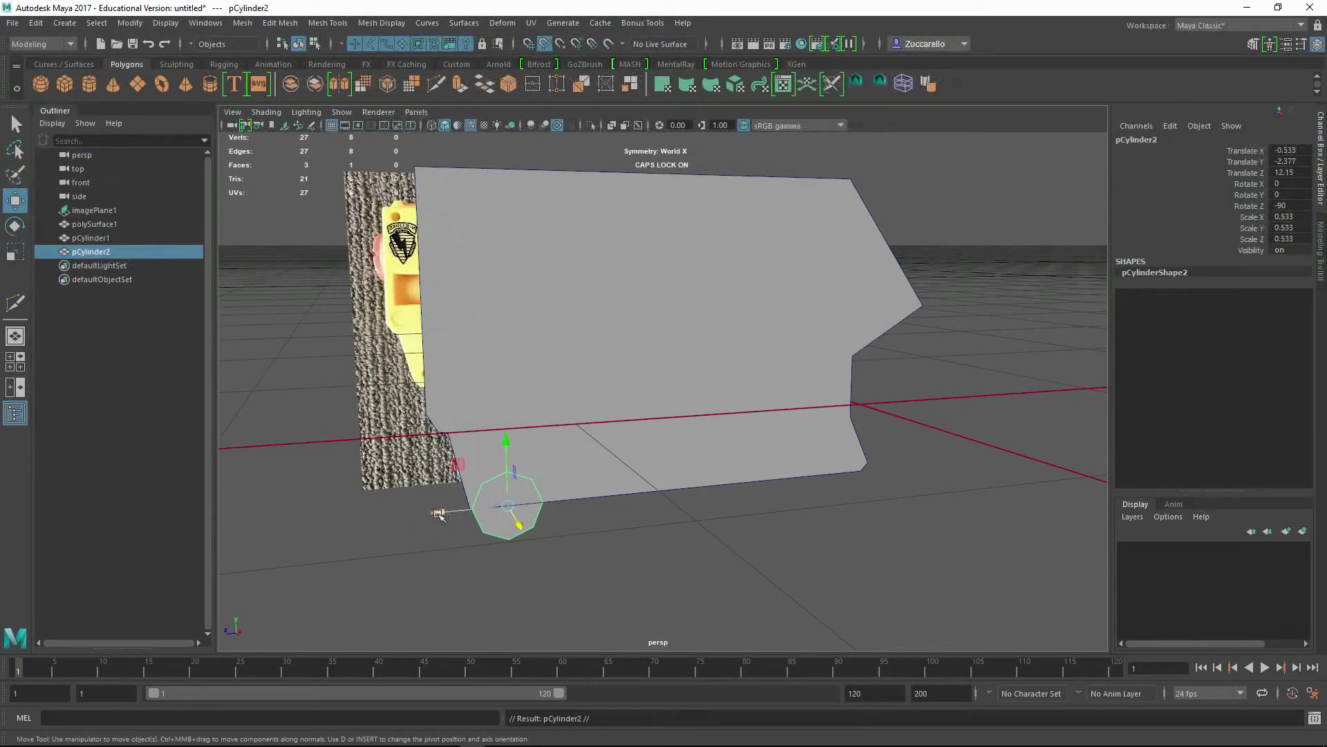
drag(438, 513, 737, 551)
Step: Centre the copied cap on the lower rear screw boss at Translate Y -2.029 and Z 0.636, and scale it uniformly to 0.479
key(space)
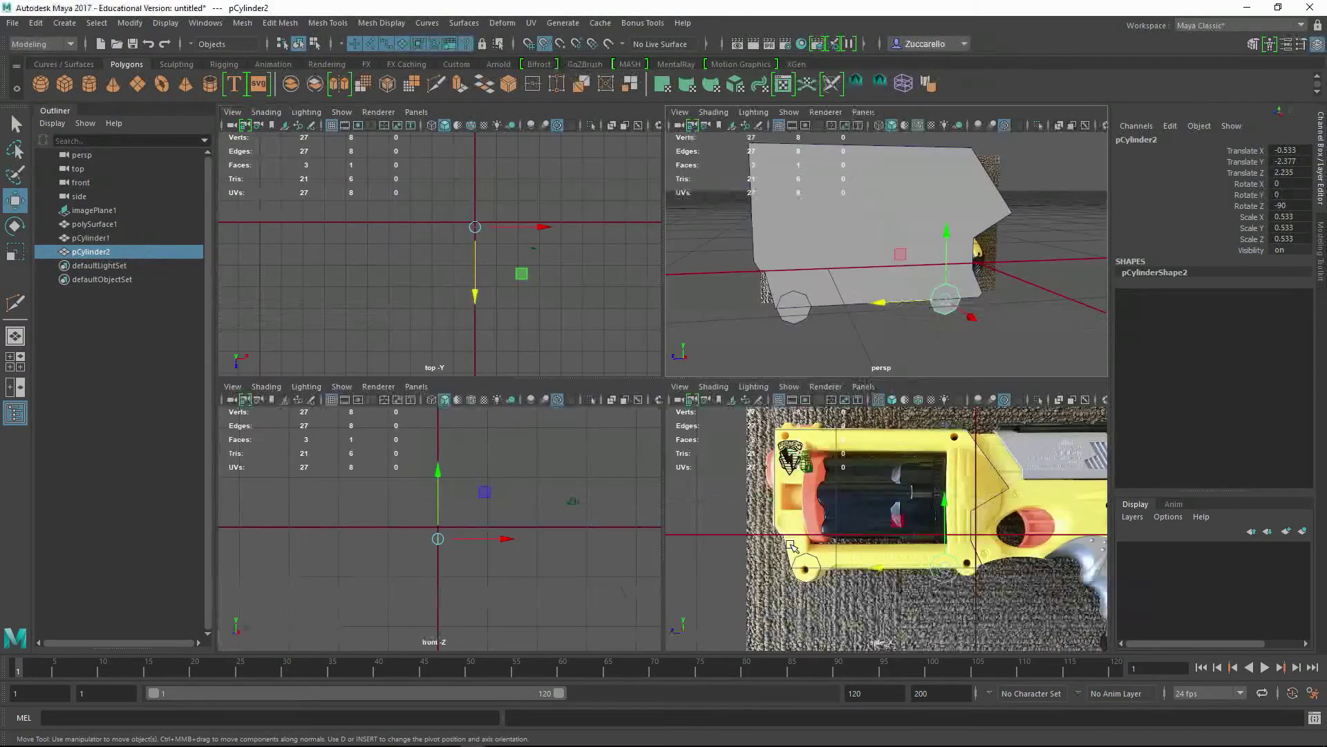
key(space)
alt+middle_drag(739, 507, 636, 463)
scroll(635, 463, up, 2)
alt+click(635, 462)
drag(613, 441, 681, 442)
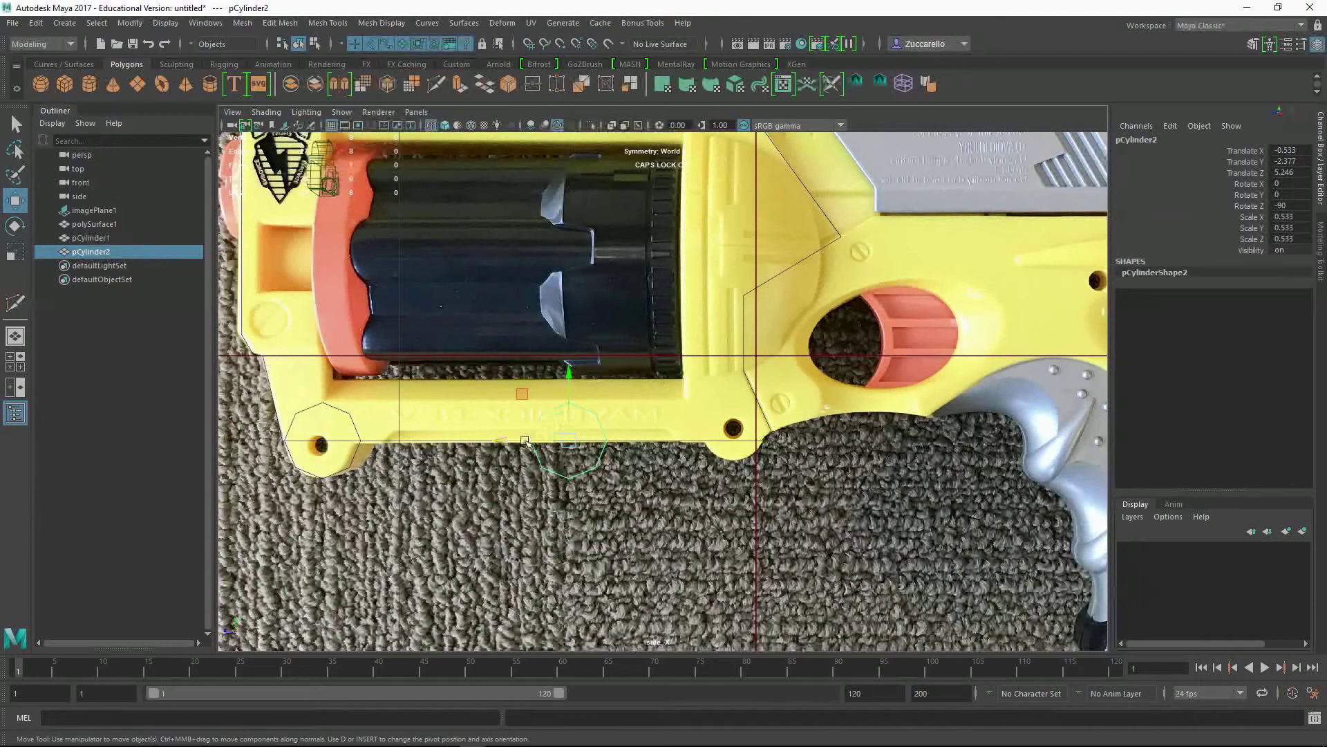
middle_drag(523, 442, 682, 429)
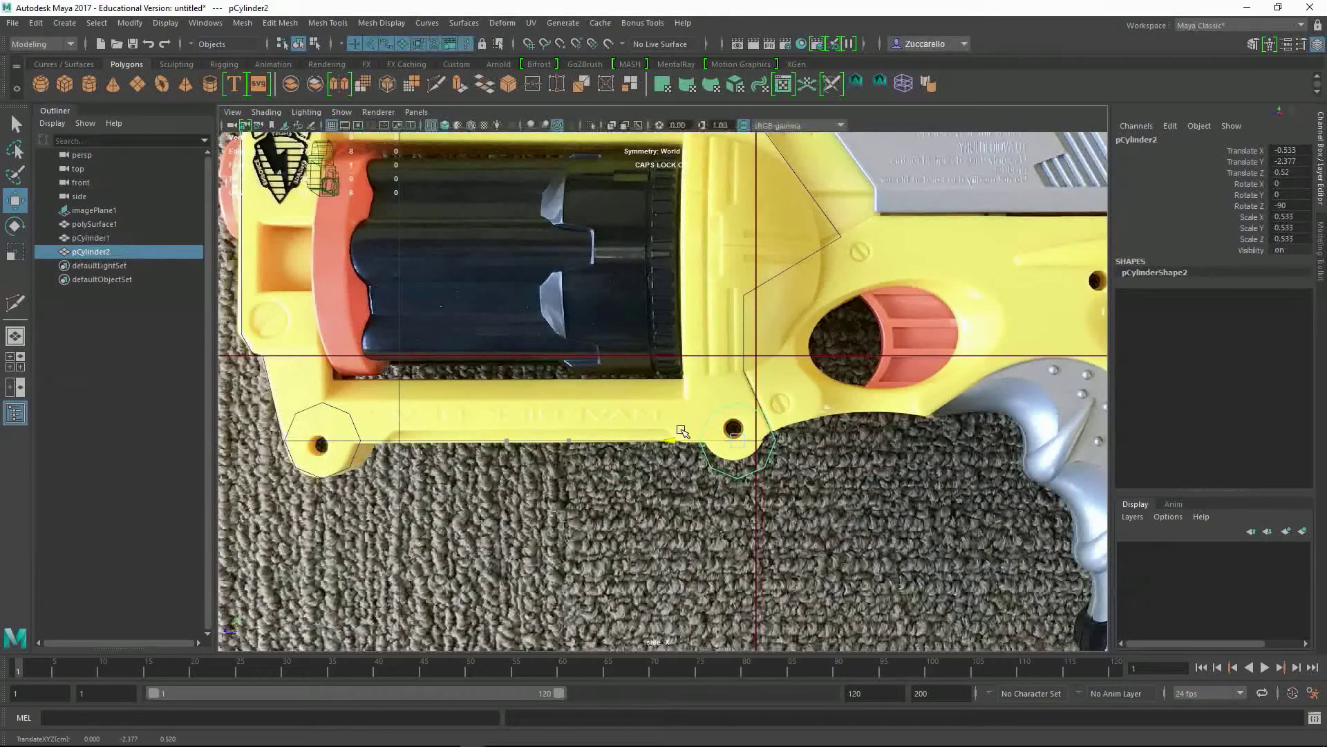
drag(739, 409, 708, 429)
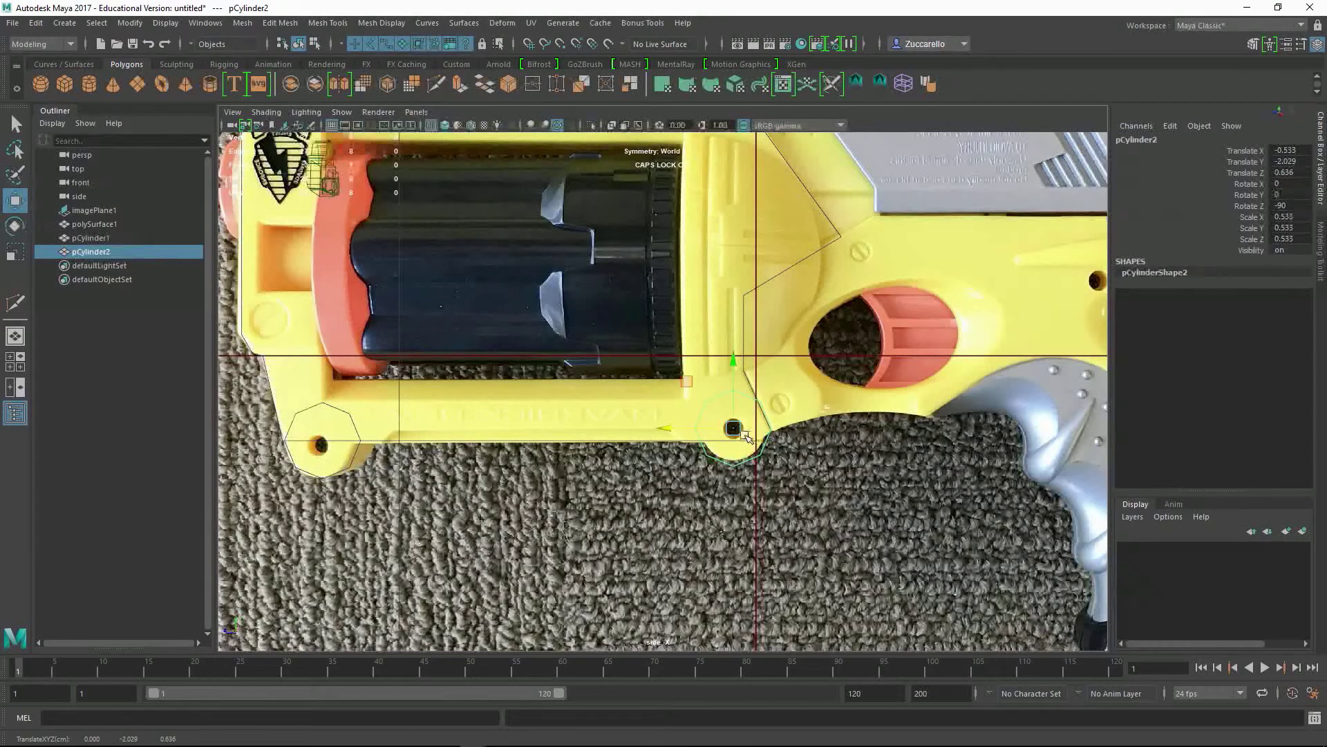
key(r)
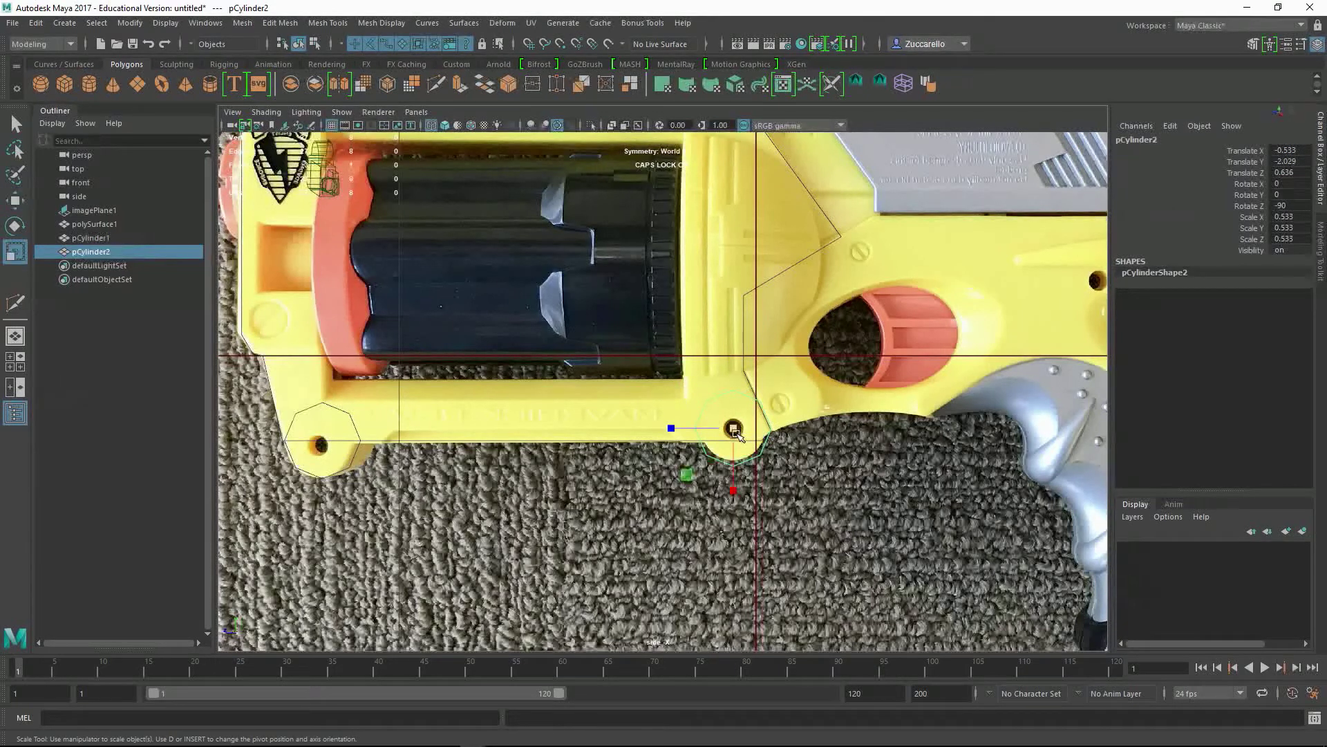
drag(734, 430, 731, 428)
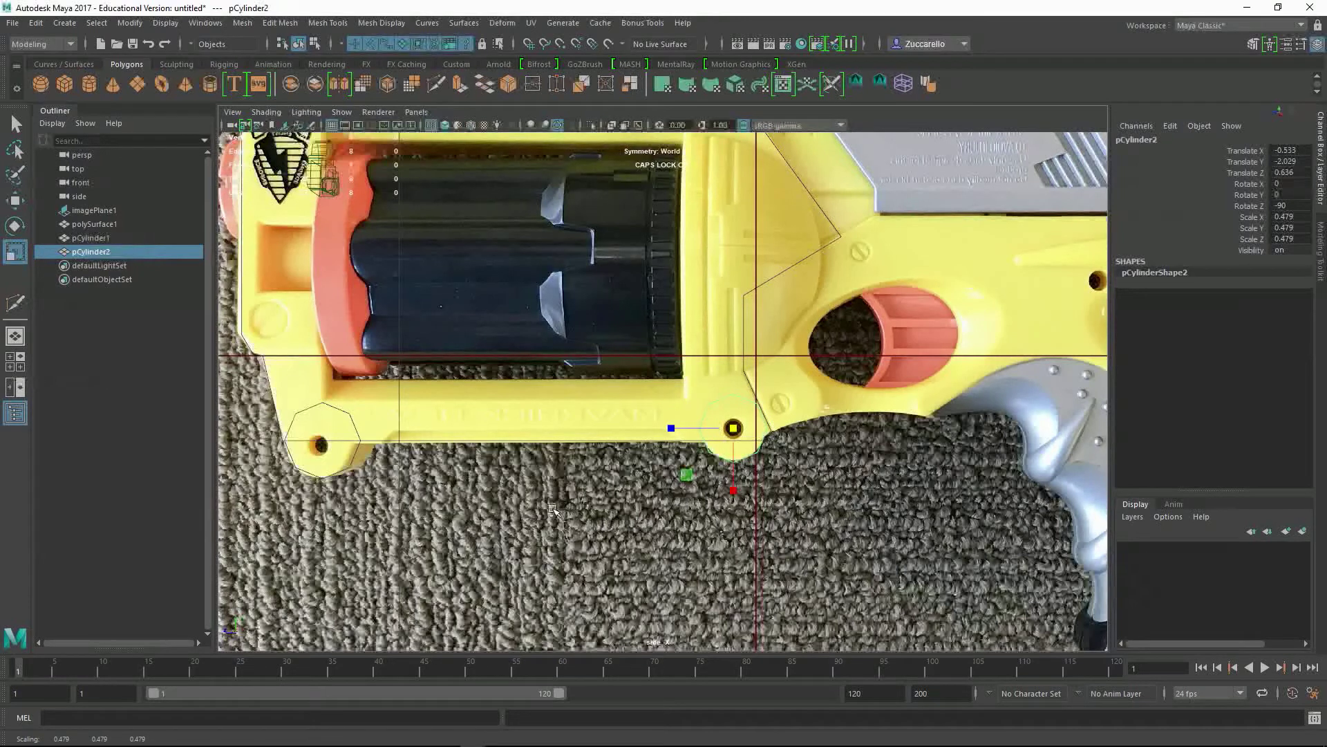
click(347, 412)
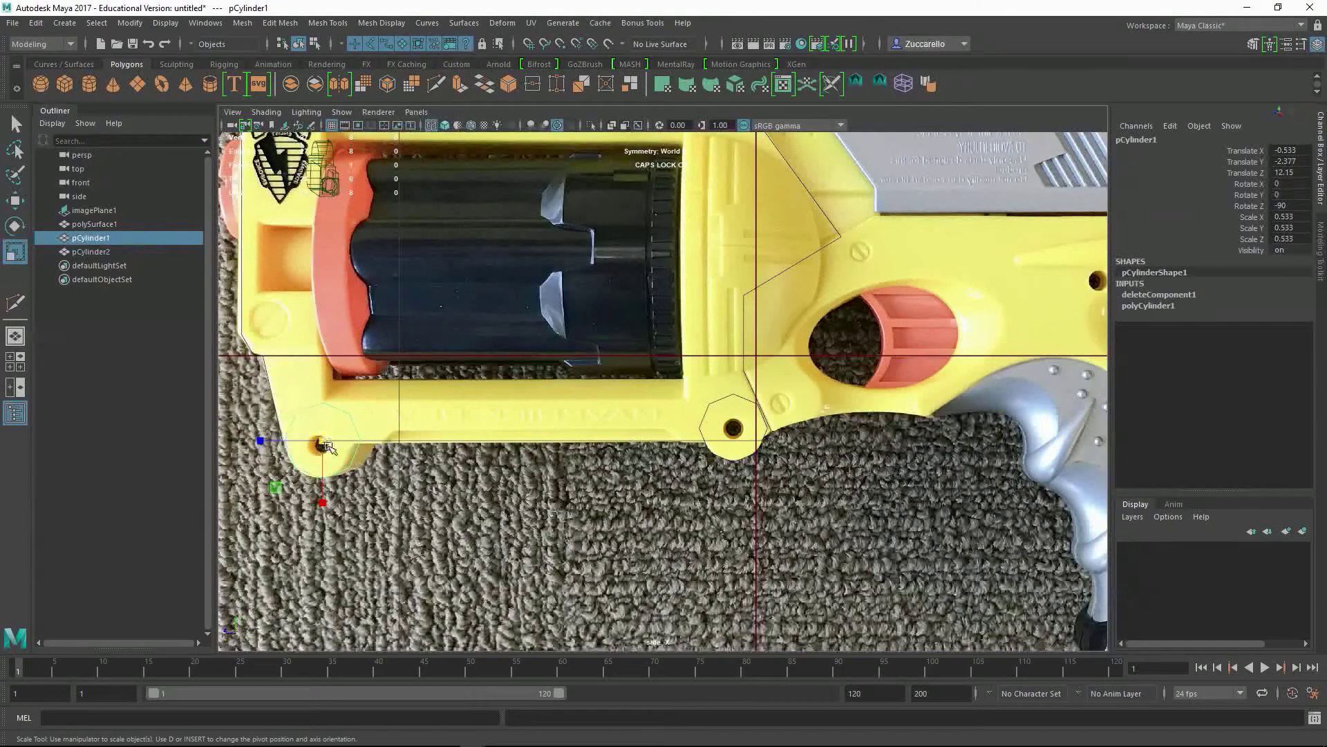
key(w)
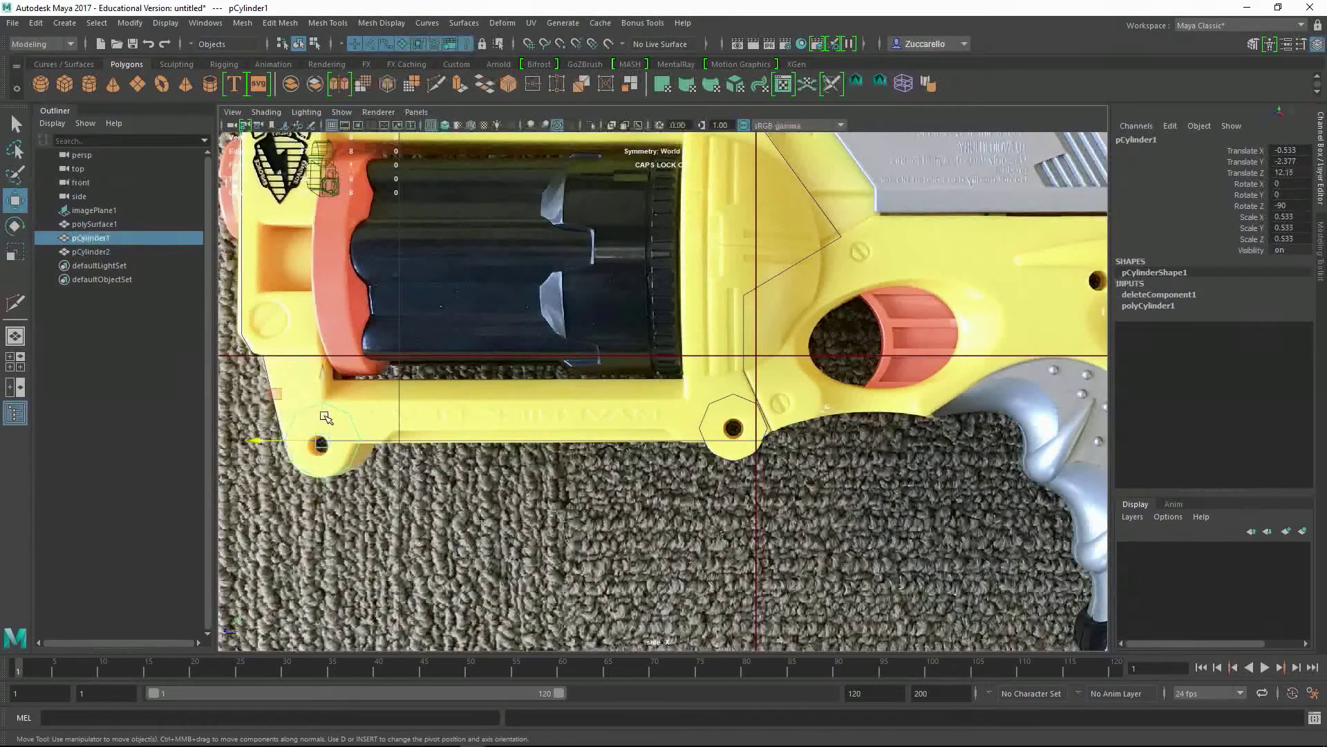
drag(325, 415, 327, 418)
key(ctrl+z)
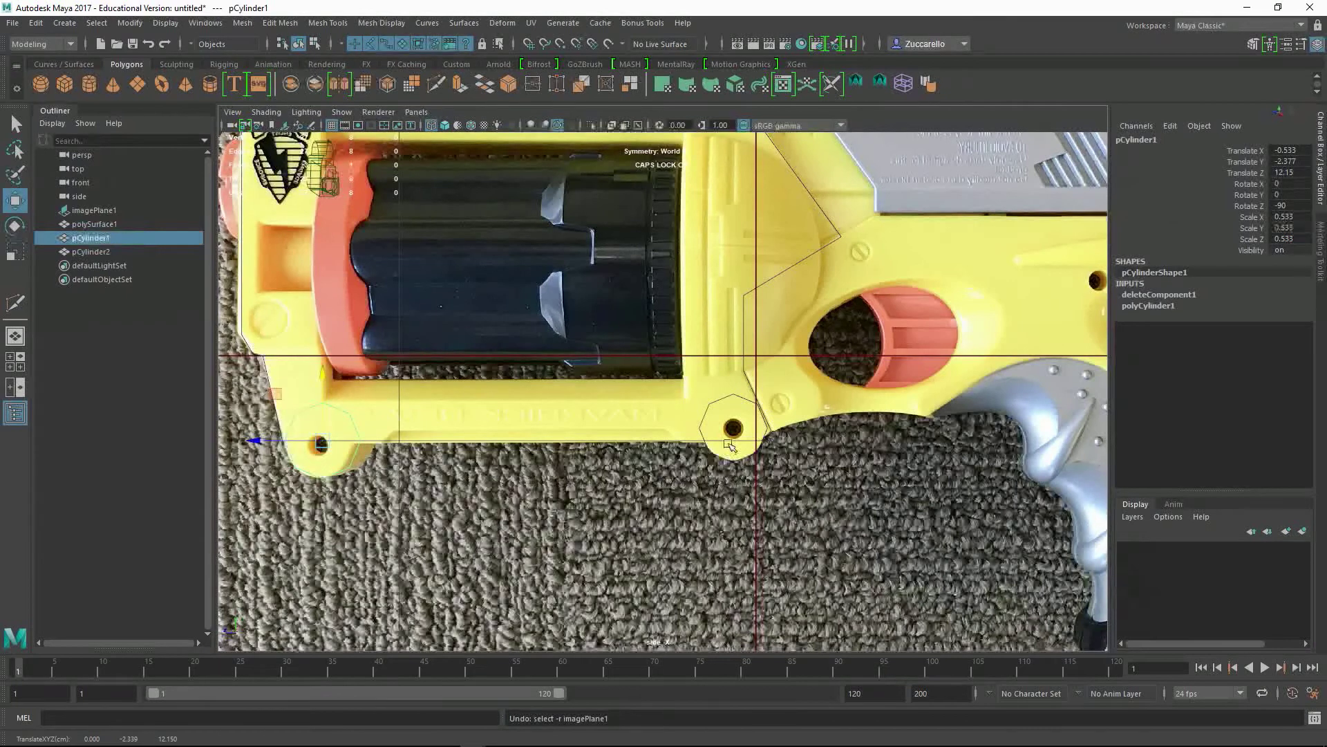
click(705, 422)
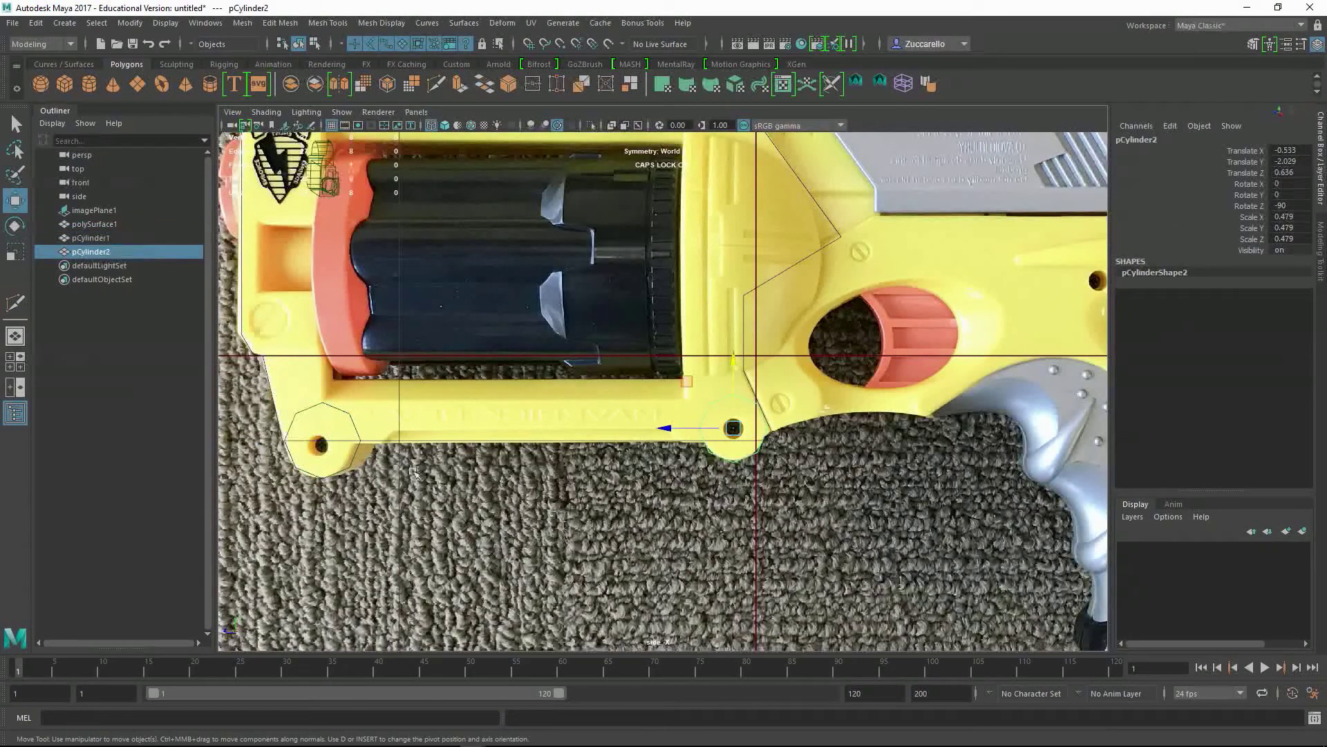
Step: Select the octagonal cap on the lower front boss and show it with the polygon in an angled perspective view
click(334, 476)
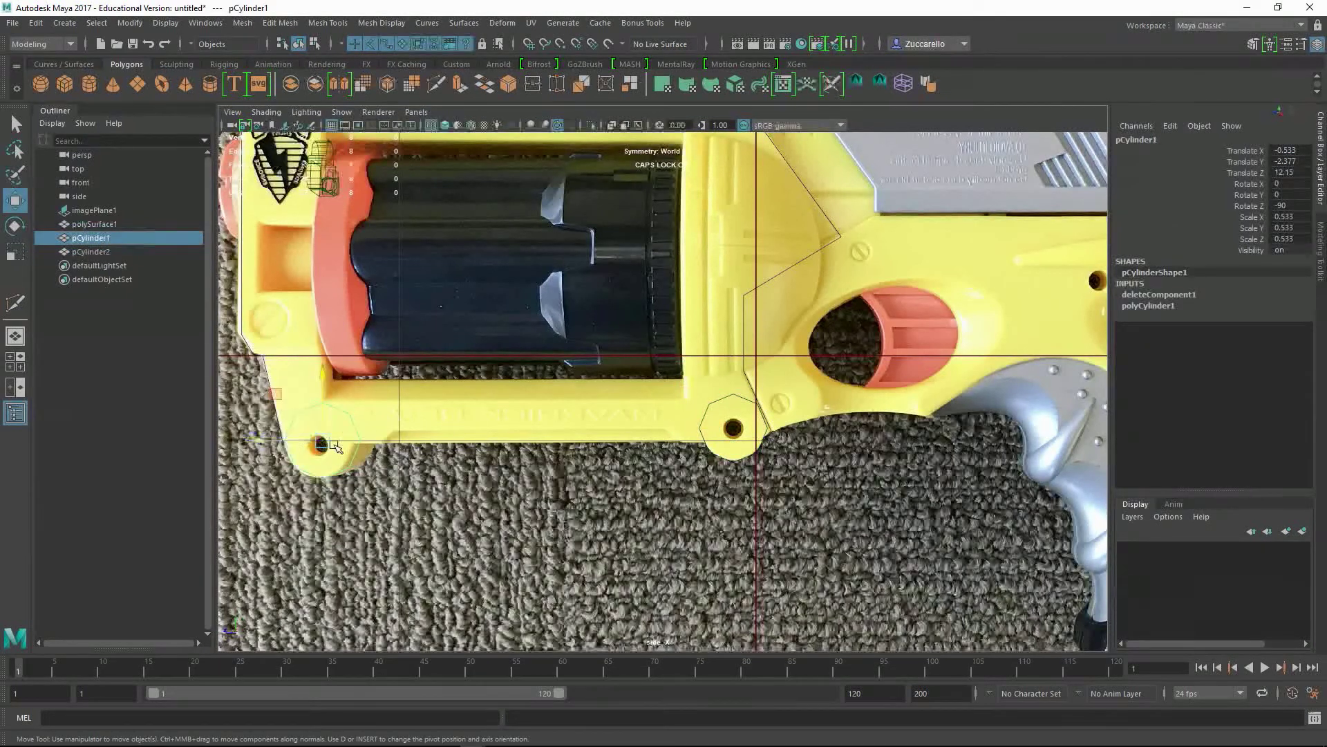
key(space)
key(space)
alt+middle_drag(776, 331, 649, 350)
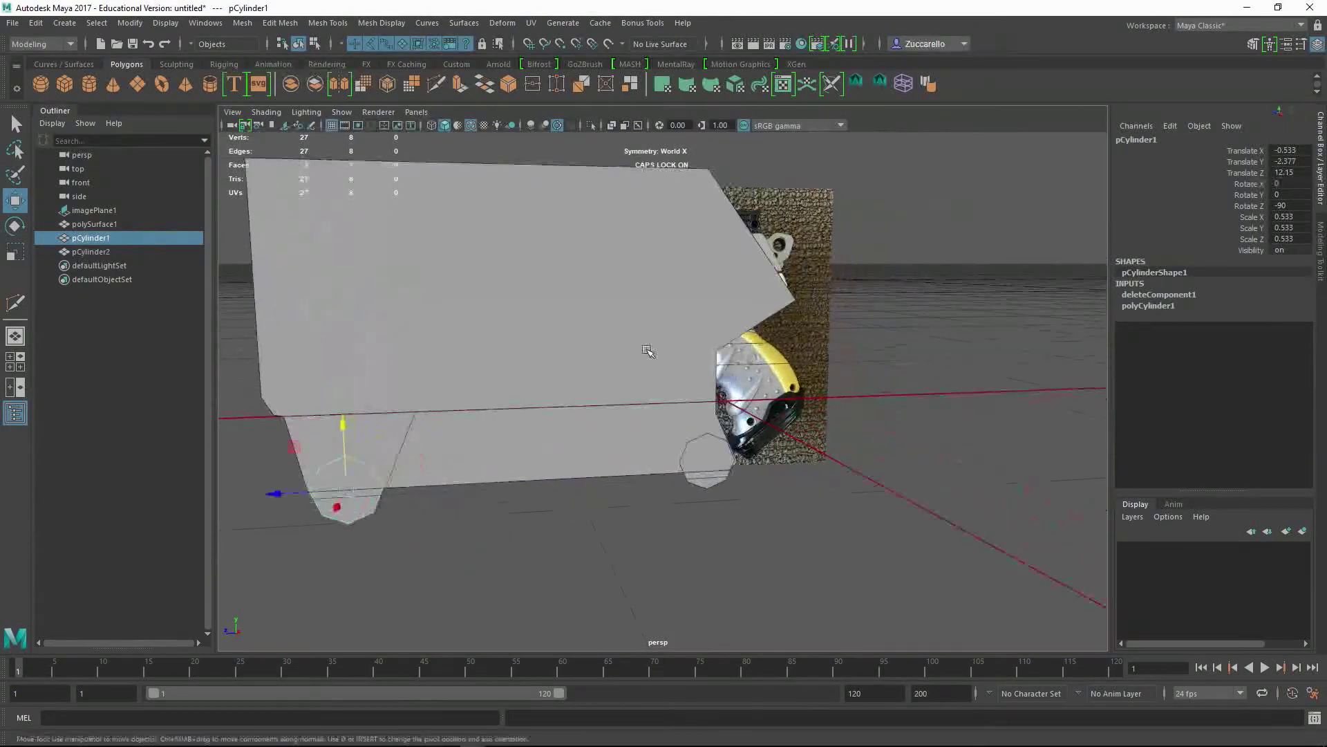
alt+drag(649, 350, 662, 364)
alt+middle_drag(578, 414, 670, 400)
alt+drag(669, 401, 671, 429)
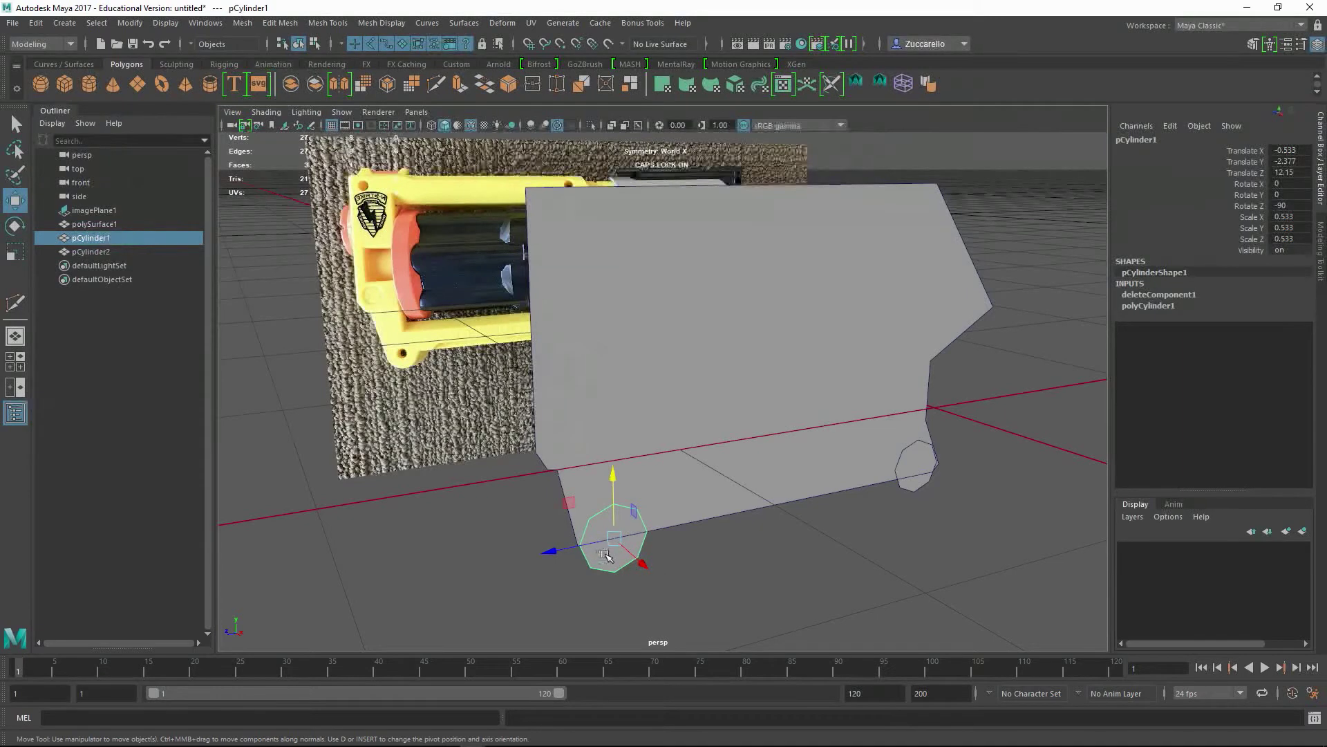
right_drag(603, 334, 672, 358)
click(772, 581)
click(614, 571)
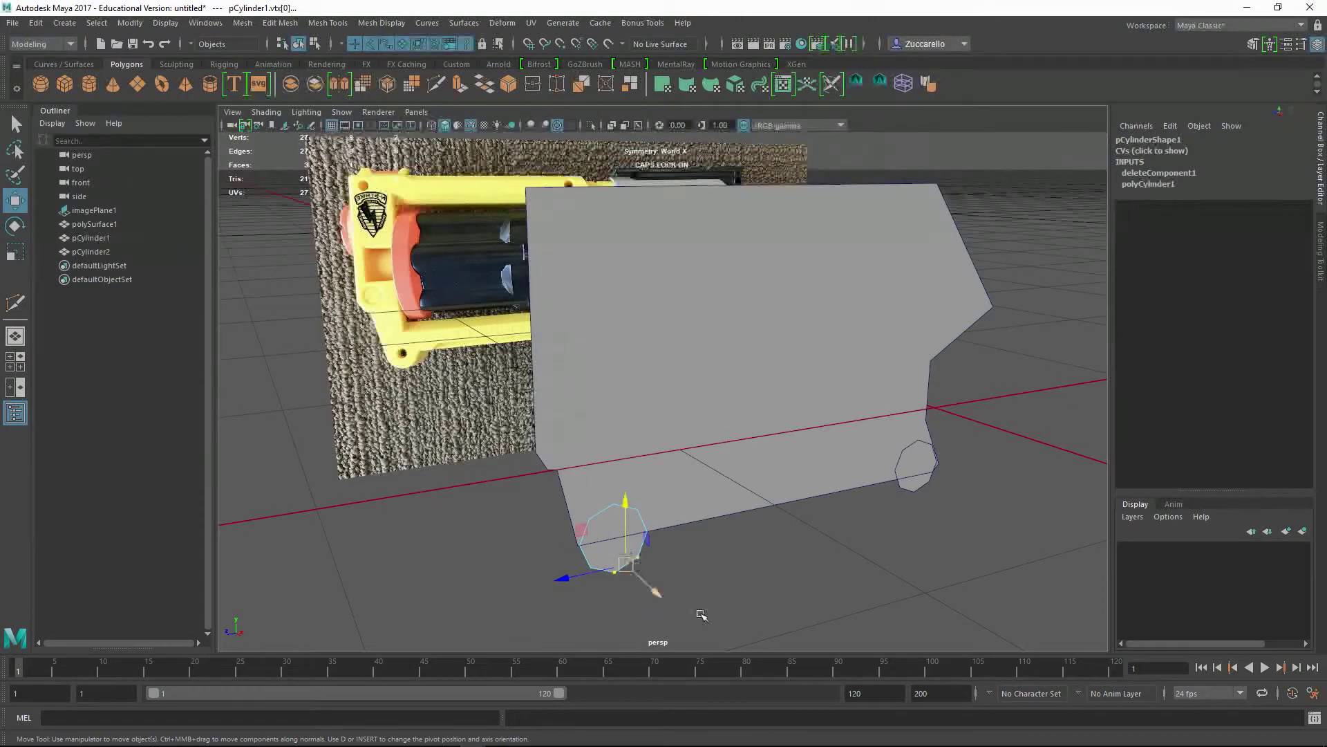
key(F8)
key(F8)
key(F8)
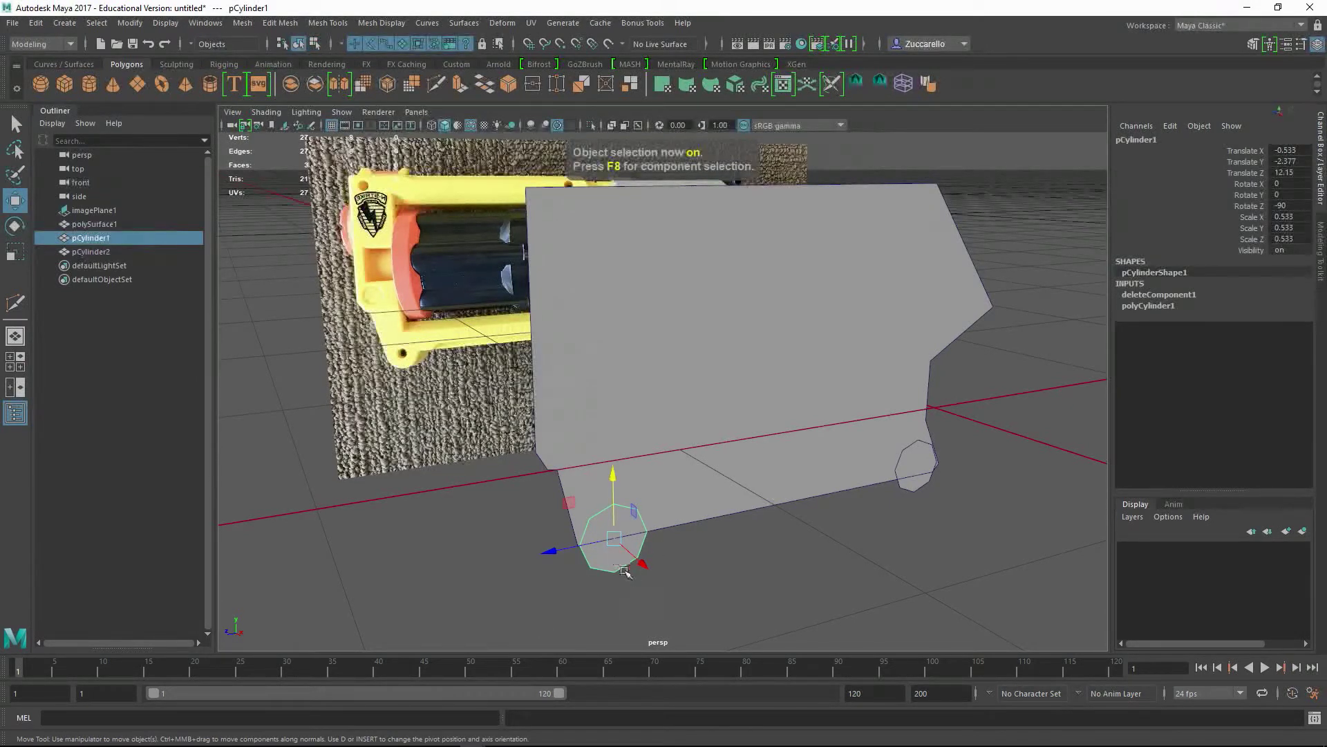
key(w)
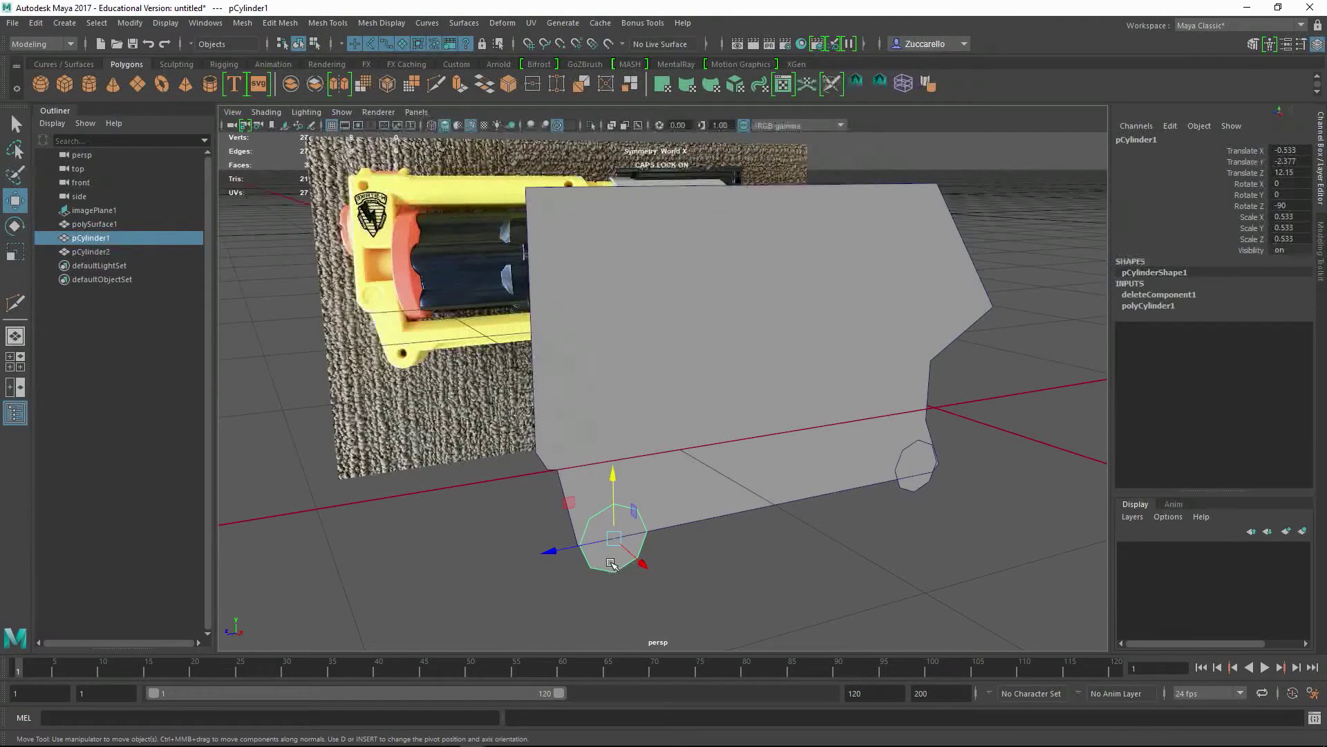
Step: Multi-Cut the front cap between its two opposite vertices along the polygon's bottom edge
shift+right_drag(616, 375, 546, 378)
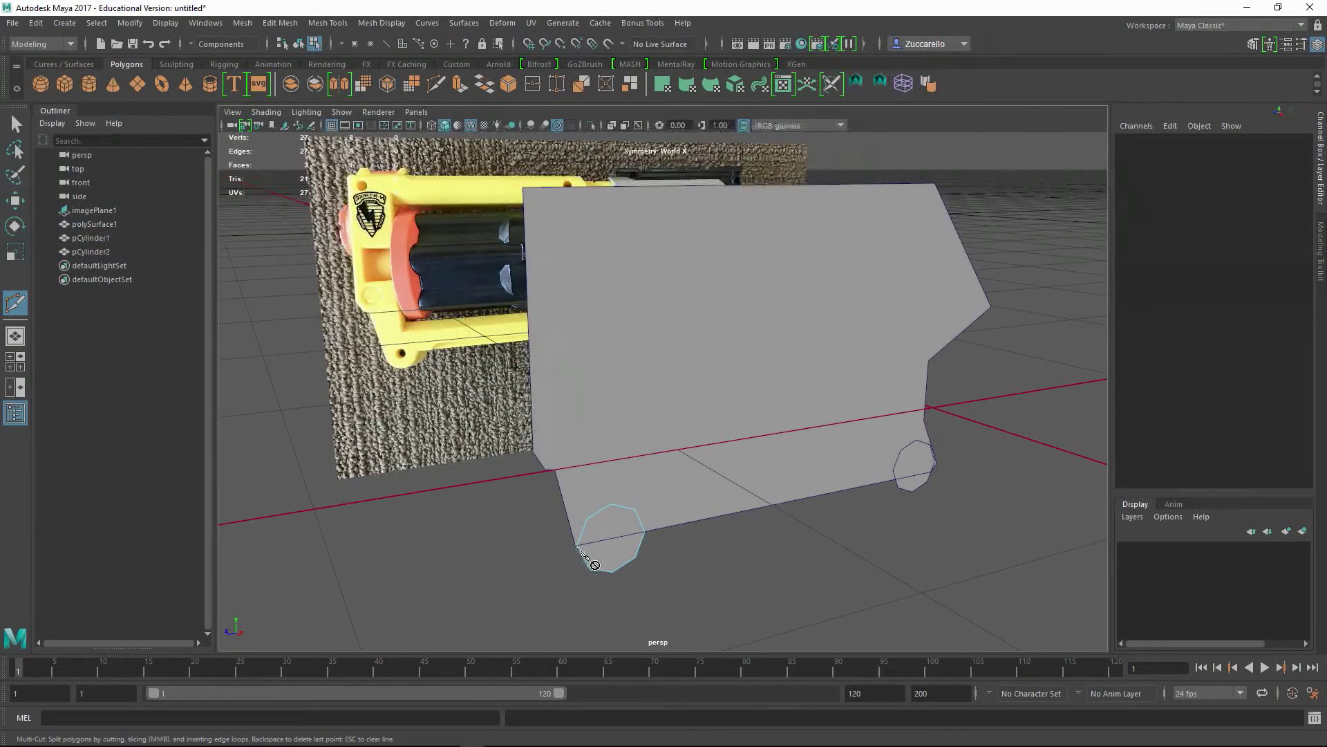
click(577, 545)
click(577, 547)
click(644, 533)
key(Return)
key(q)
key(q)
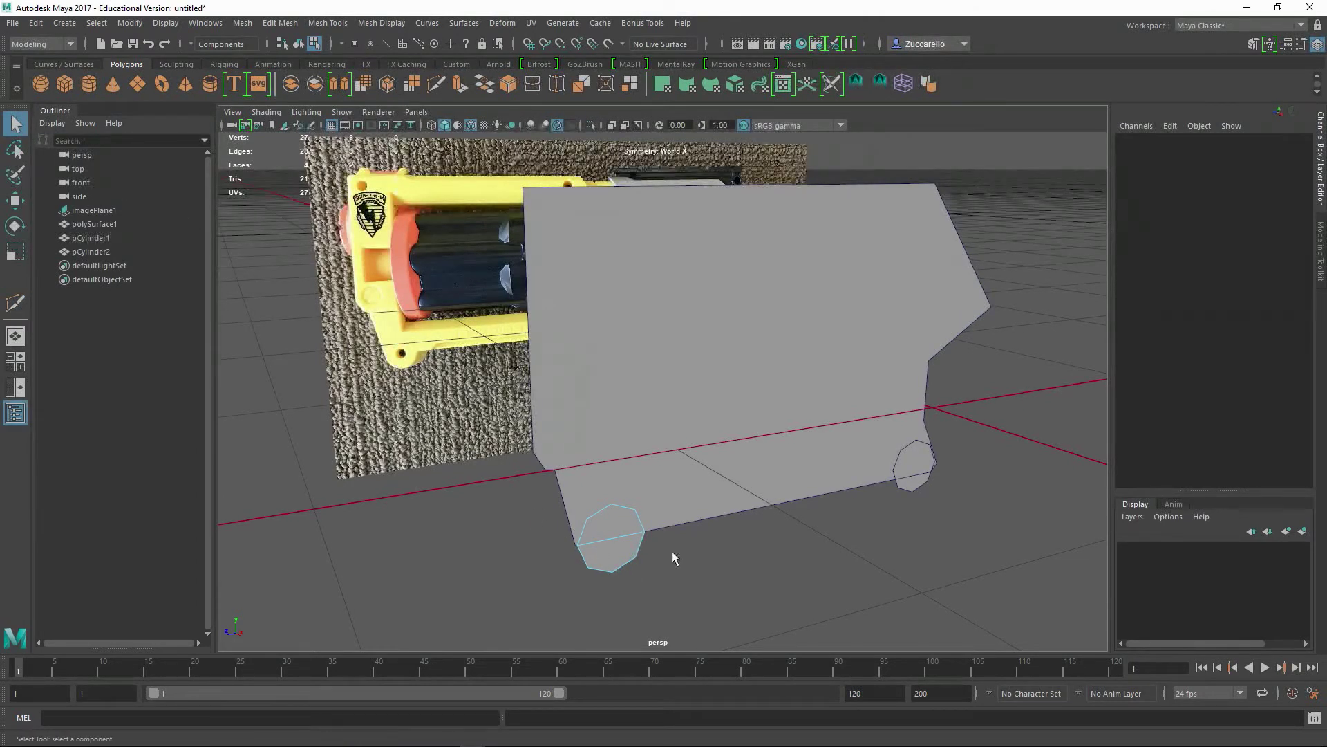
Step: Delete the upper face of the split front cap, the half that overlaps the polygon
right_click(614, 529)
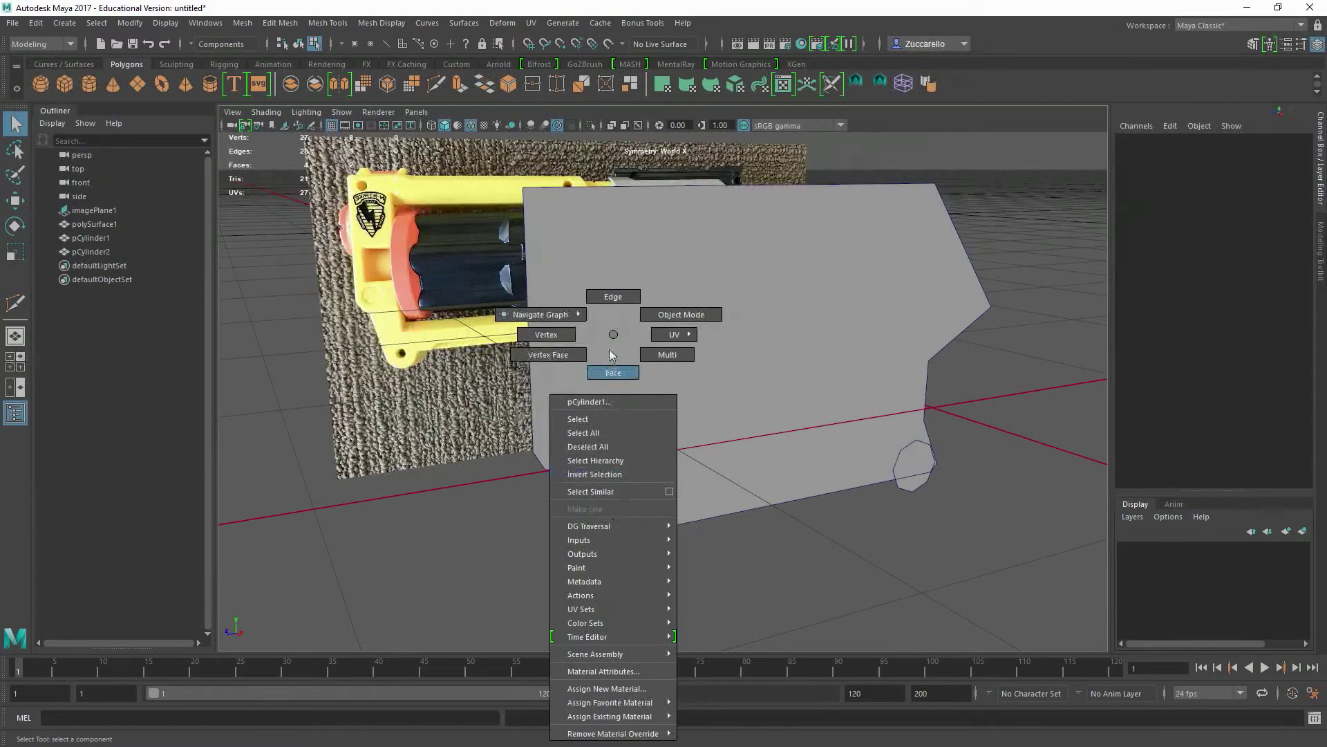
click(613, 372)
click(604, 537)
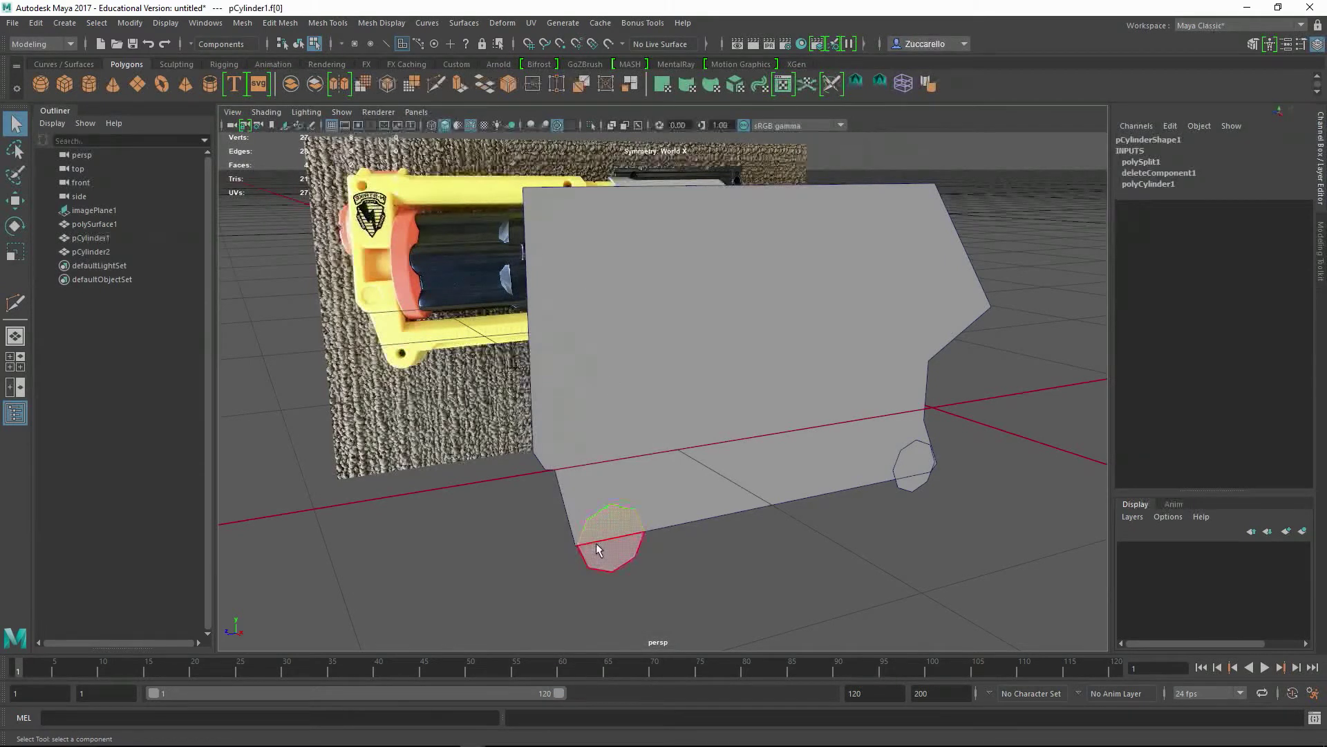
click(719, 587)
Step: Snap the polygon's lower front corner vertex onto the front corner vertex of the half-octagon cap
alt+drag(794, 595, 771, 576)
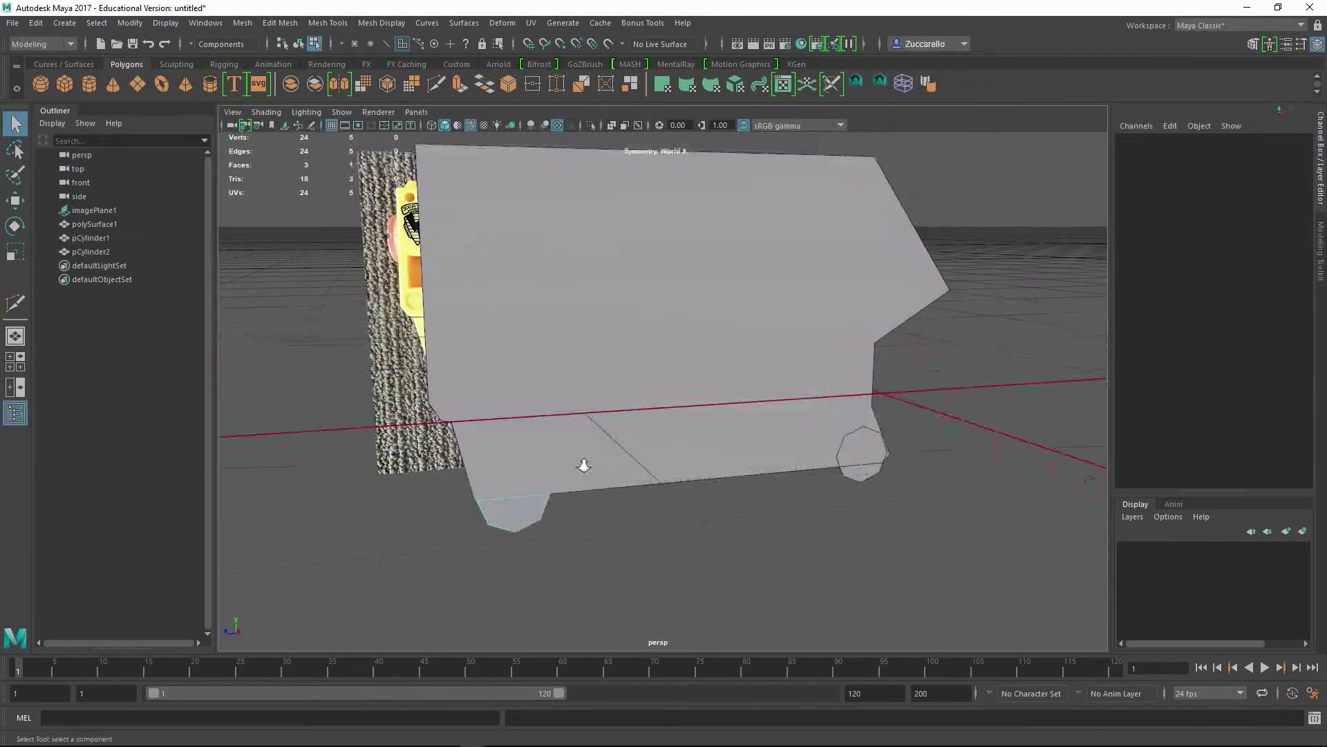
alt+right_drag(584, 466, 655, 521)
alt+middle_drag(654, 521, 694, 497)
alt+drag(694, 498, 689, 495)
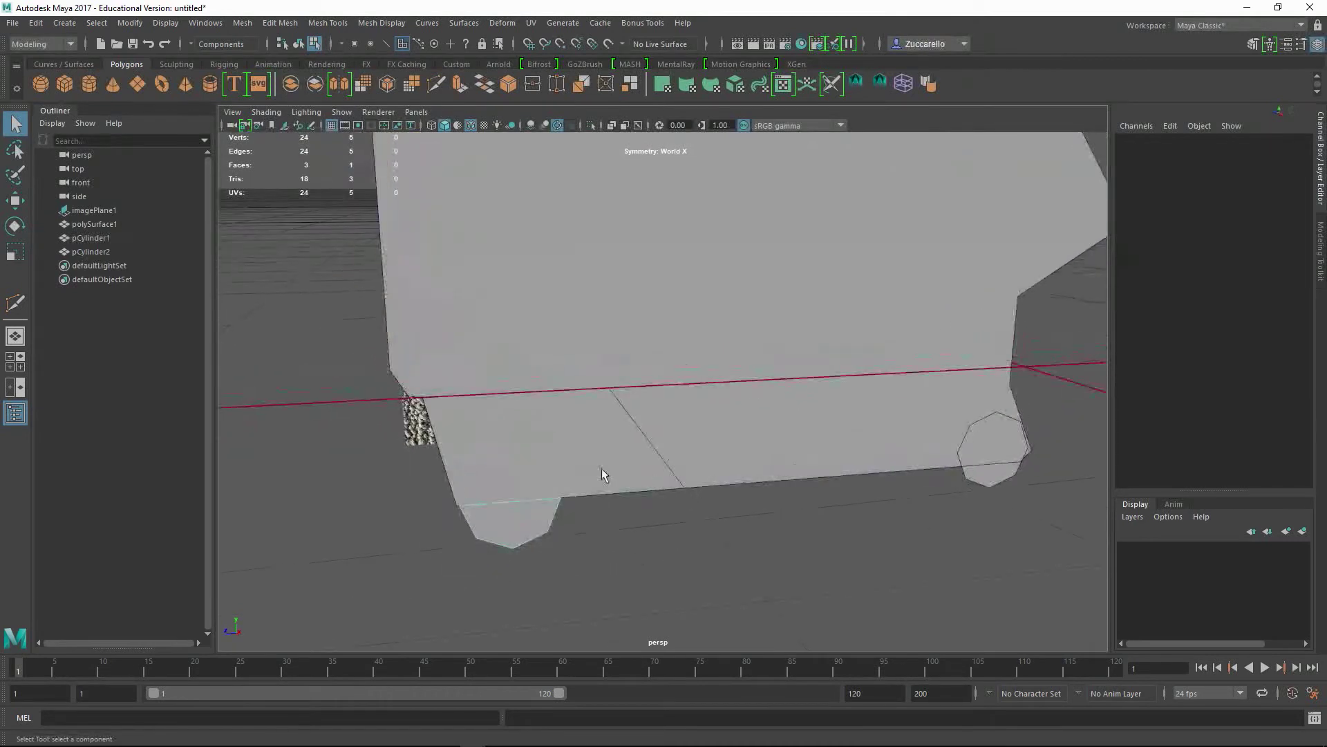
click(563, 500)
alt+drag(451, 460, 465, 476)
click(443, 538)
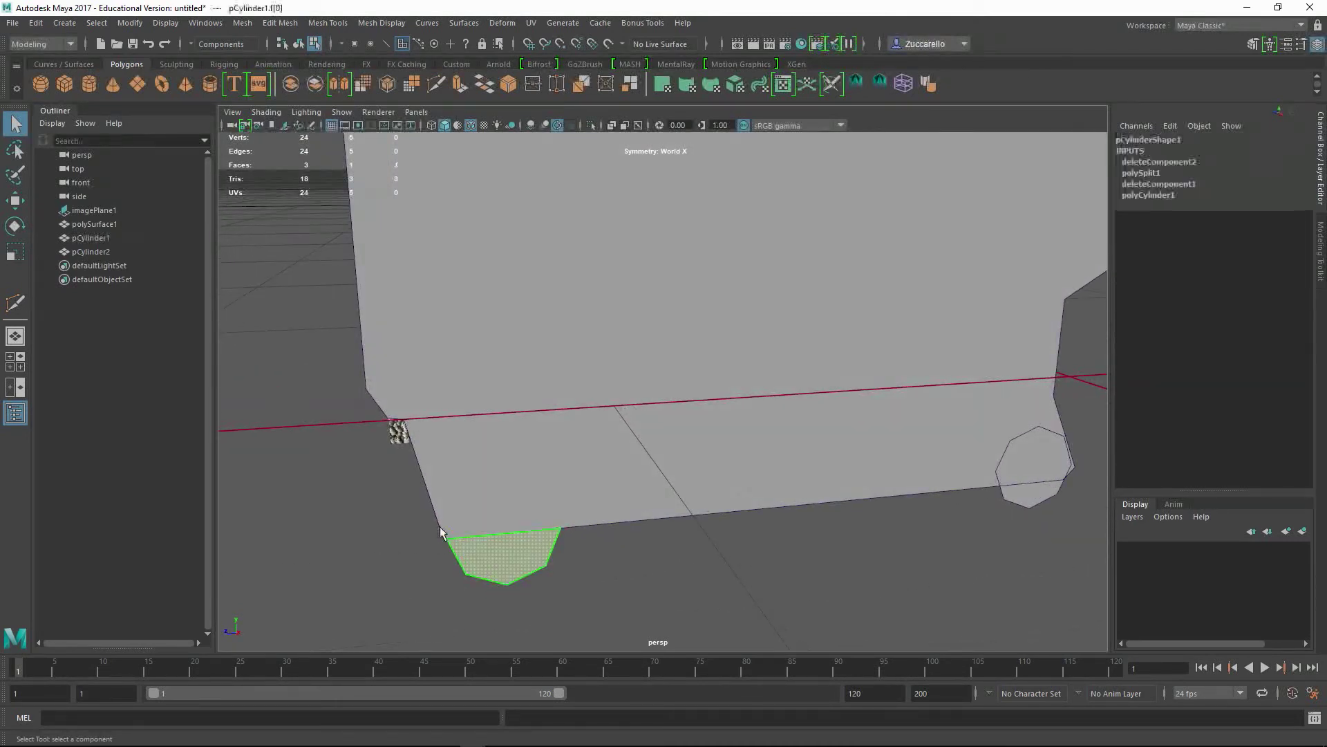
click(444, 535)
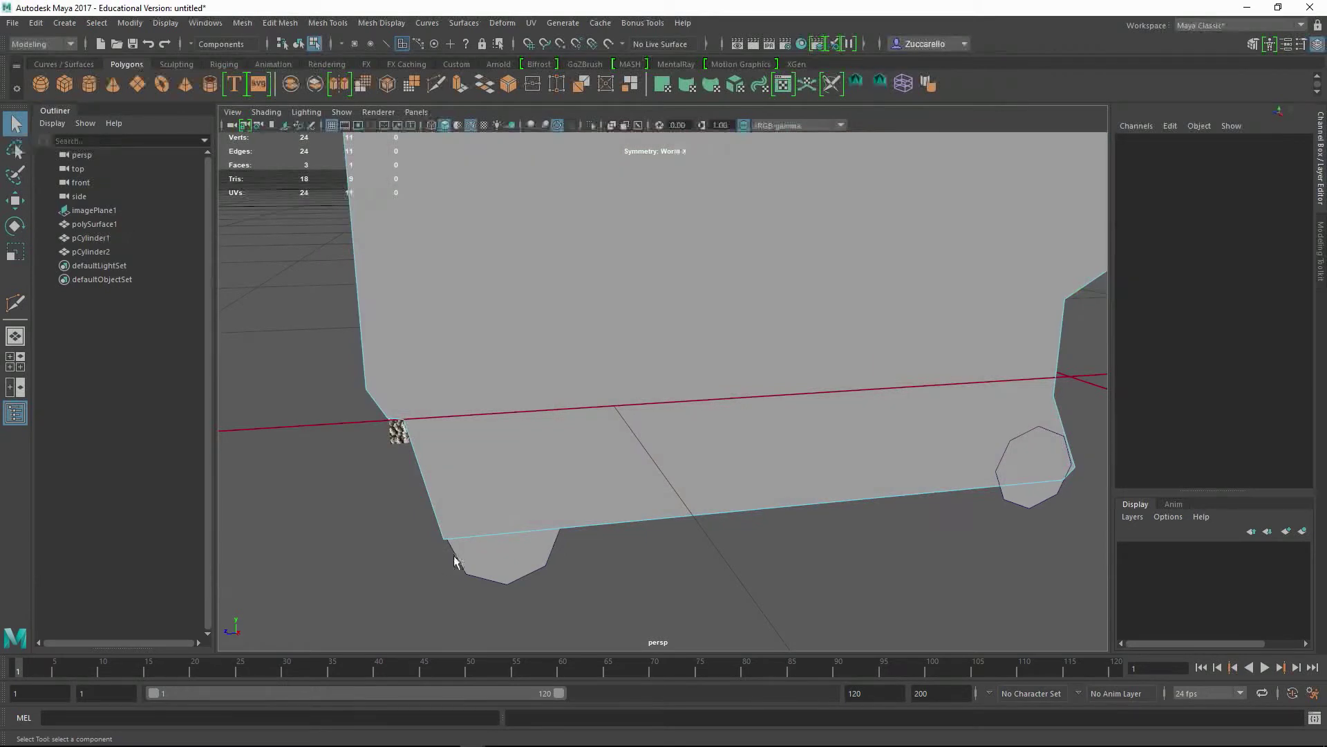
key(F9)
click(444, 540)
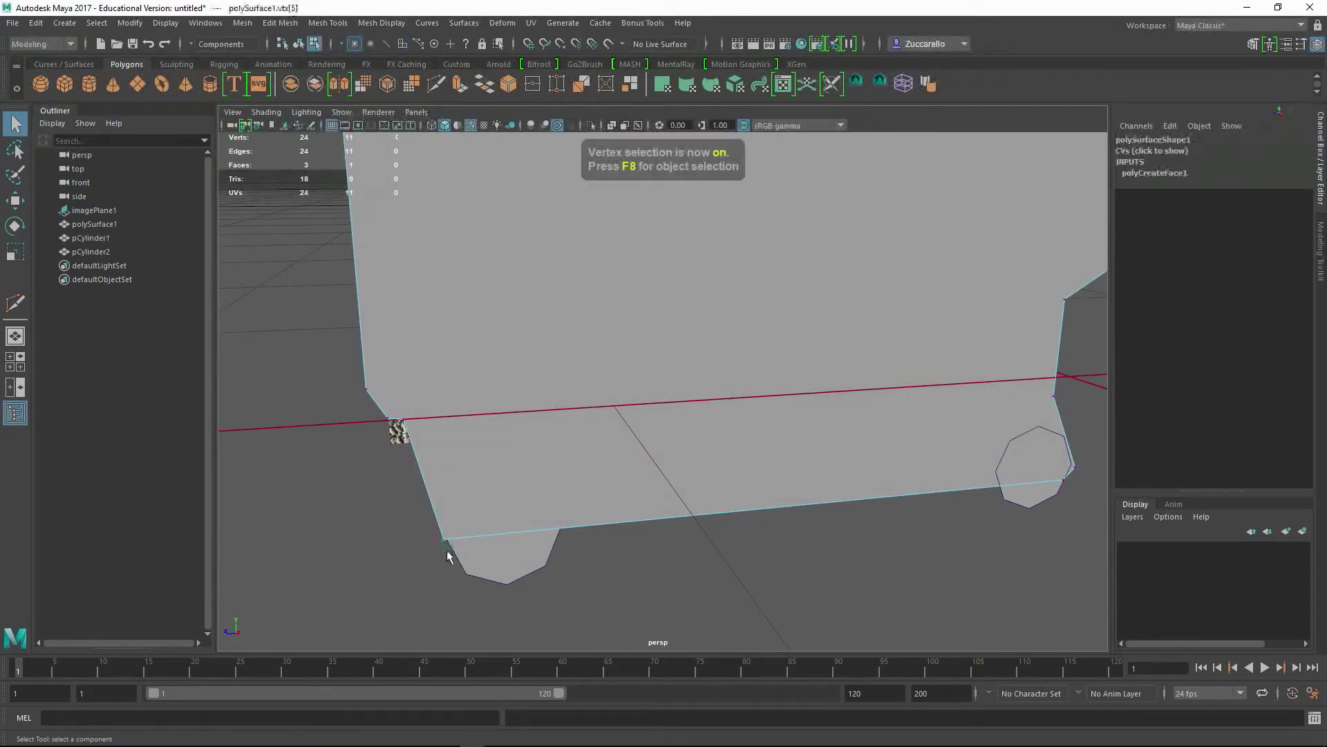
key(w)
key(v)
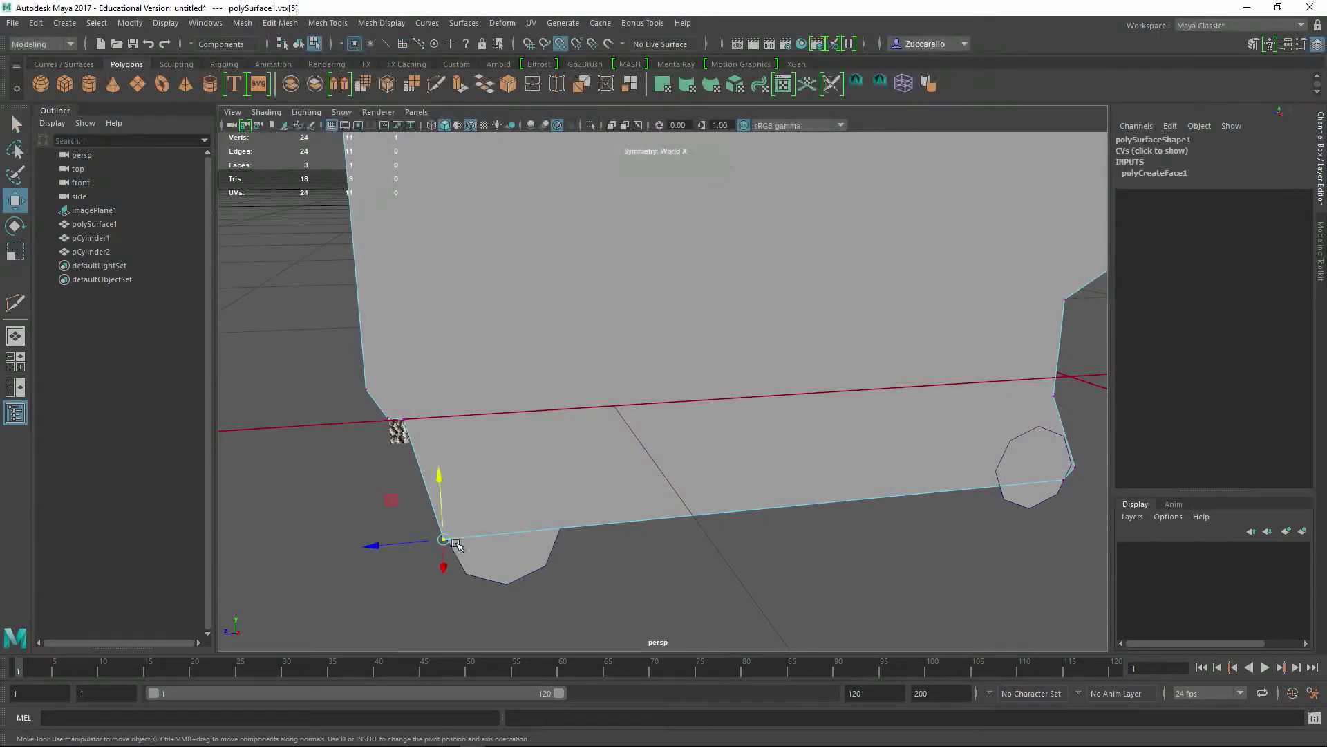
click(588, 556)
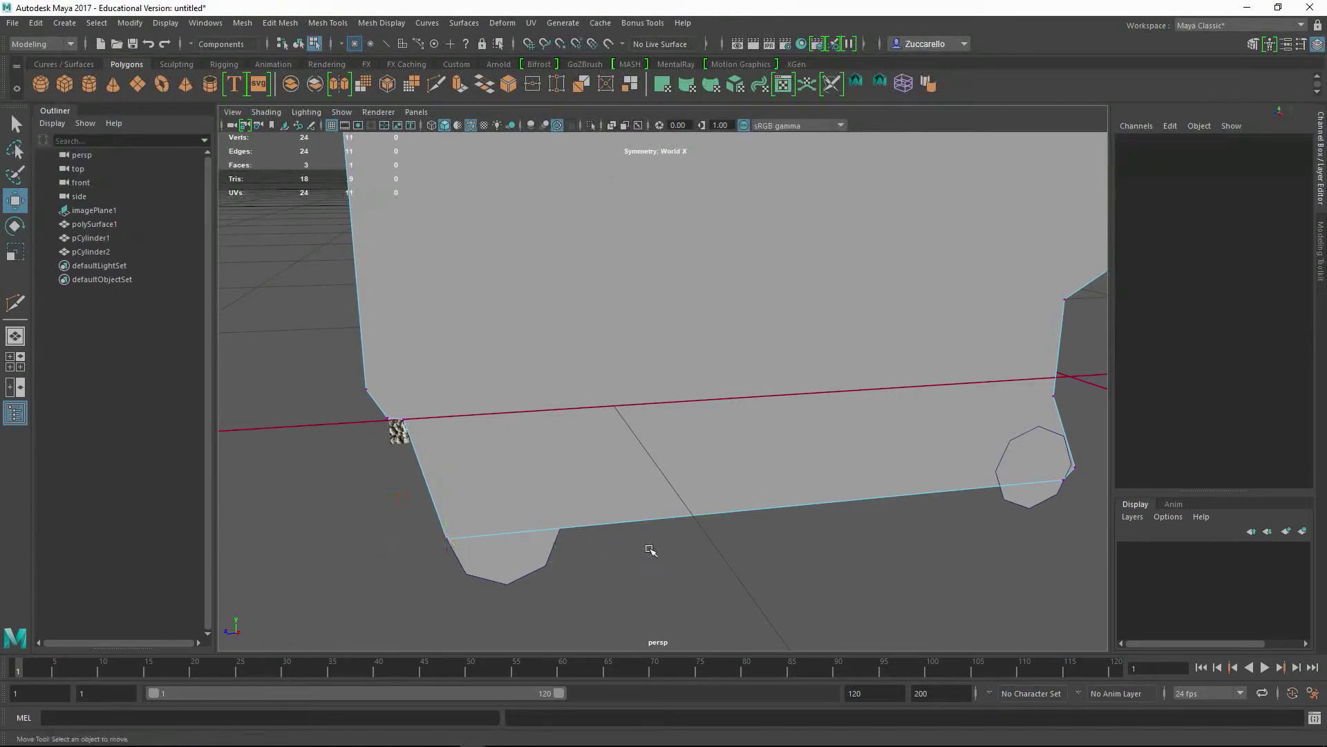
Step: Multi-Cut the polygon from the vertex above its lower front corner to the bottom edge just behind the half-cap, at about 18%
alt+drag(651, 550, 513, 508)
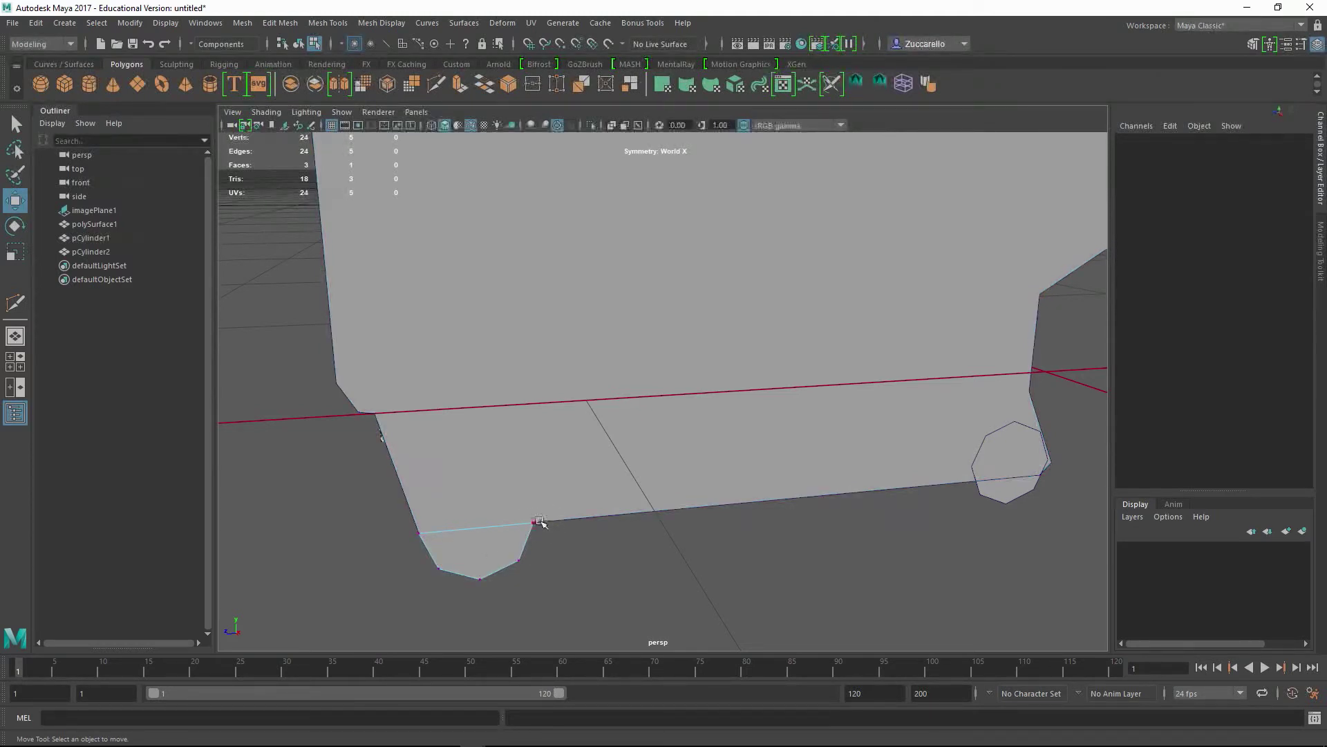
double_click(557, 519)
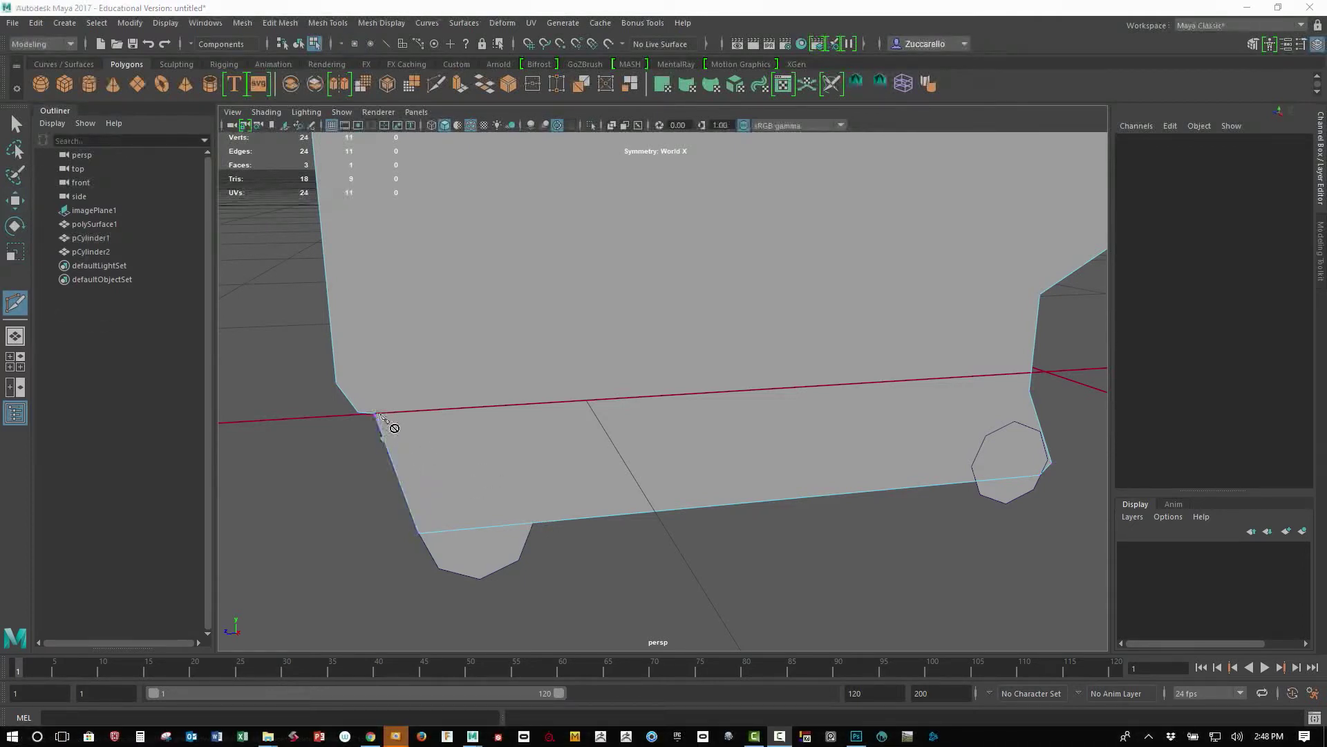
click(374, 413)
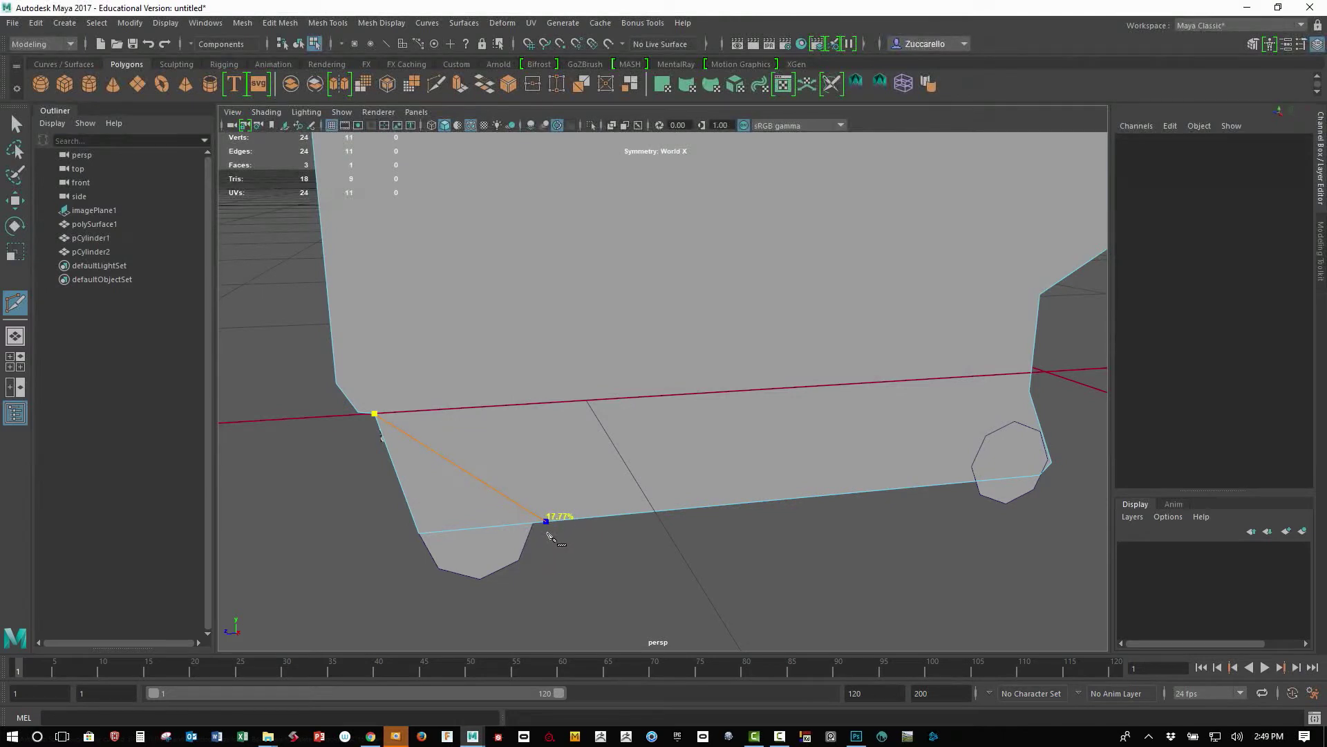
click(546, 522)
right_click(543, 537)
key(q)
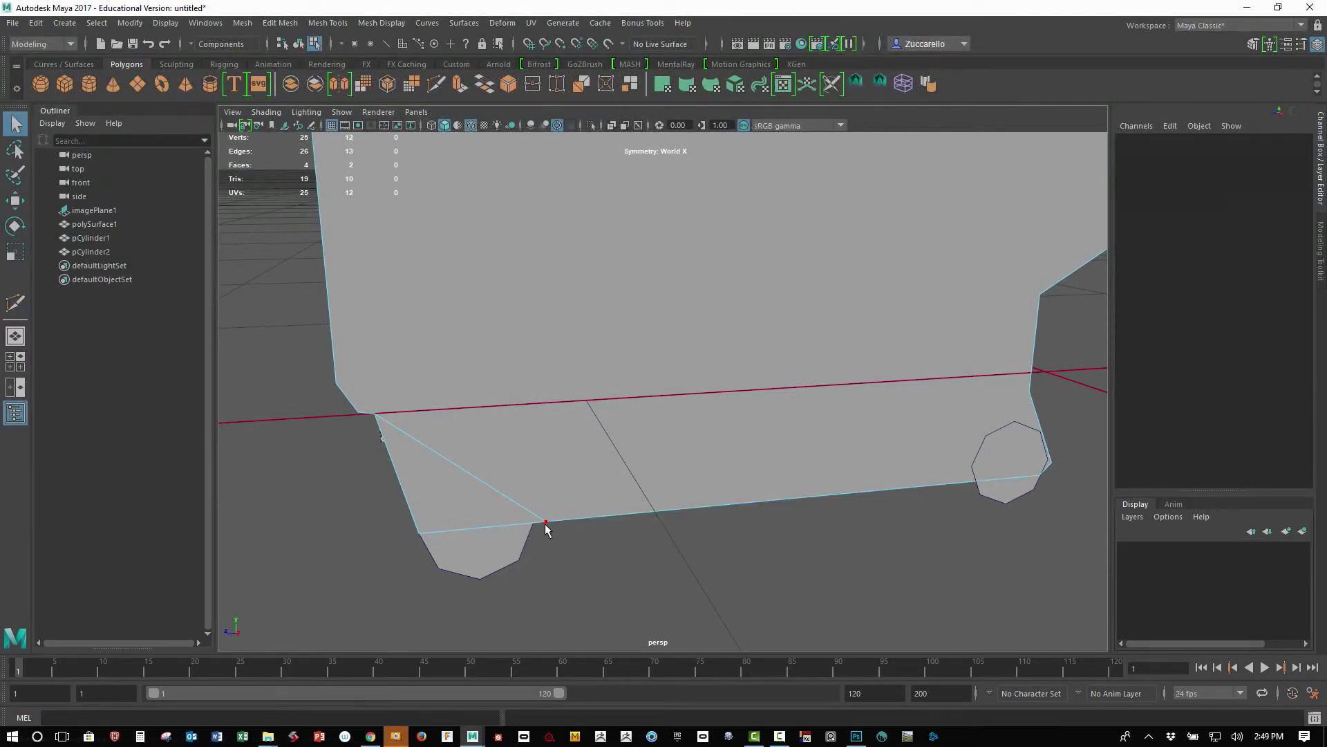
Step: Snap the new vertex on the polygon's bottom edge onto the rear corner vertex of the half-cap
right_drag(550, 526, 496, 334)
click(558, 539)
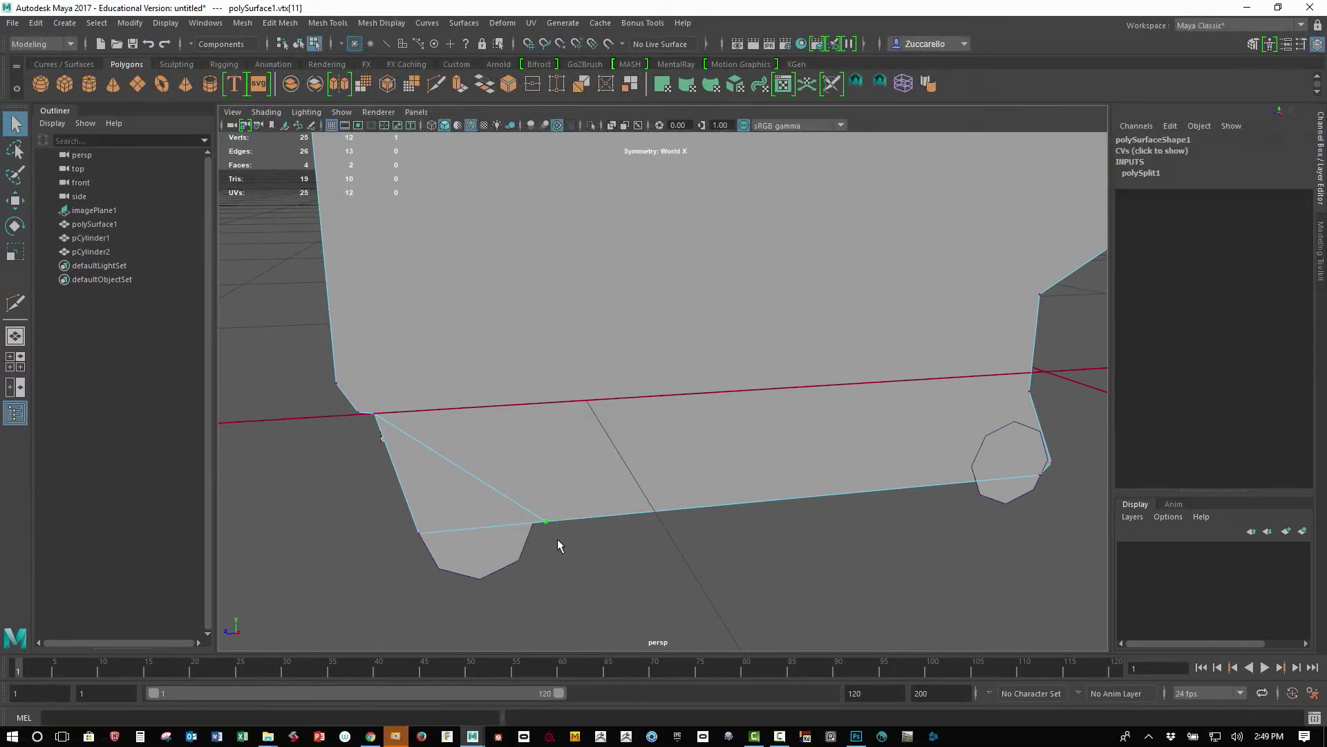
key(w)
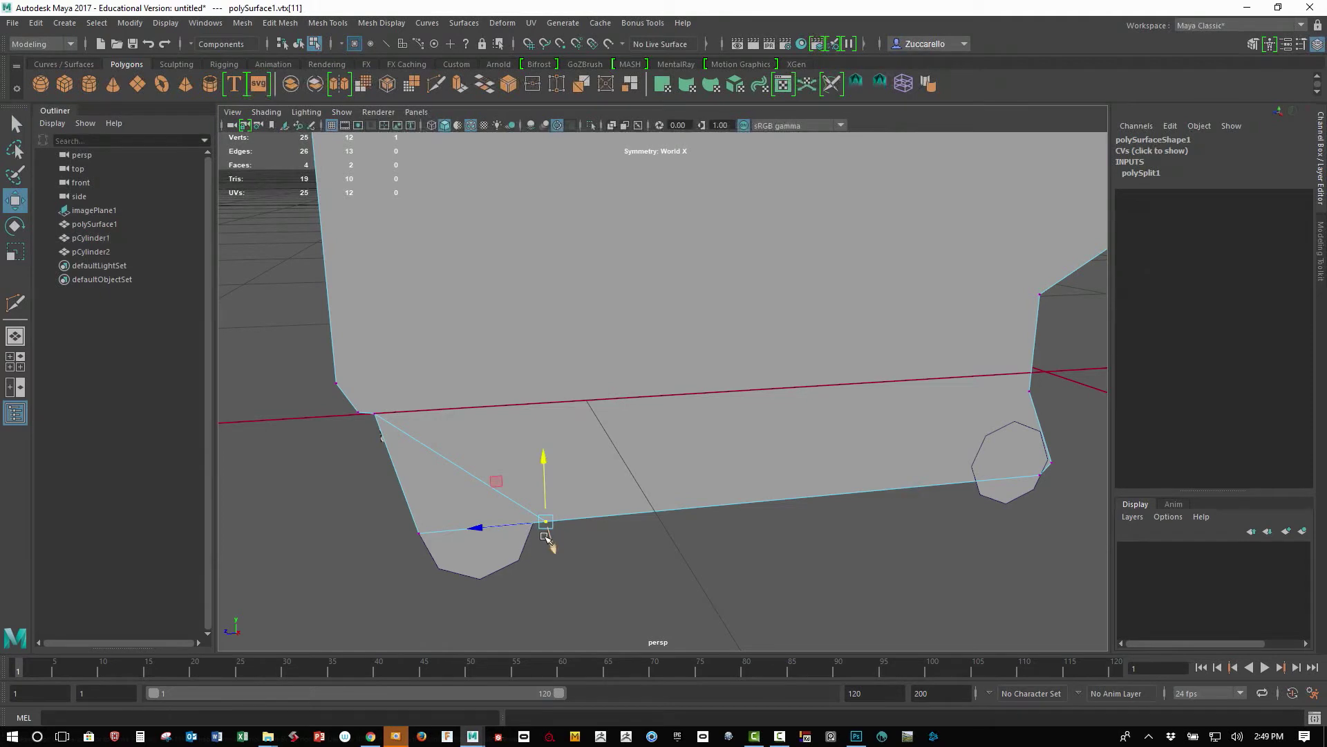
key(v)
drag(549, 521, 533, 526)
click(627, 548)
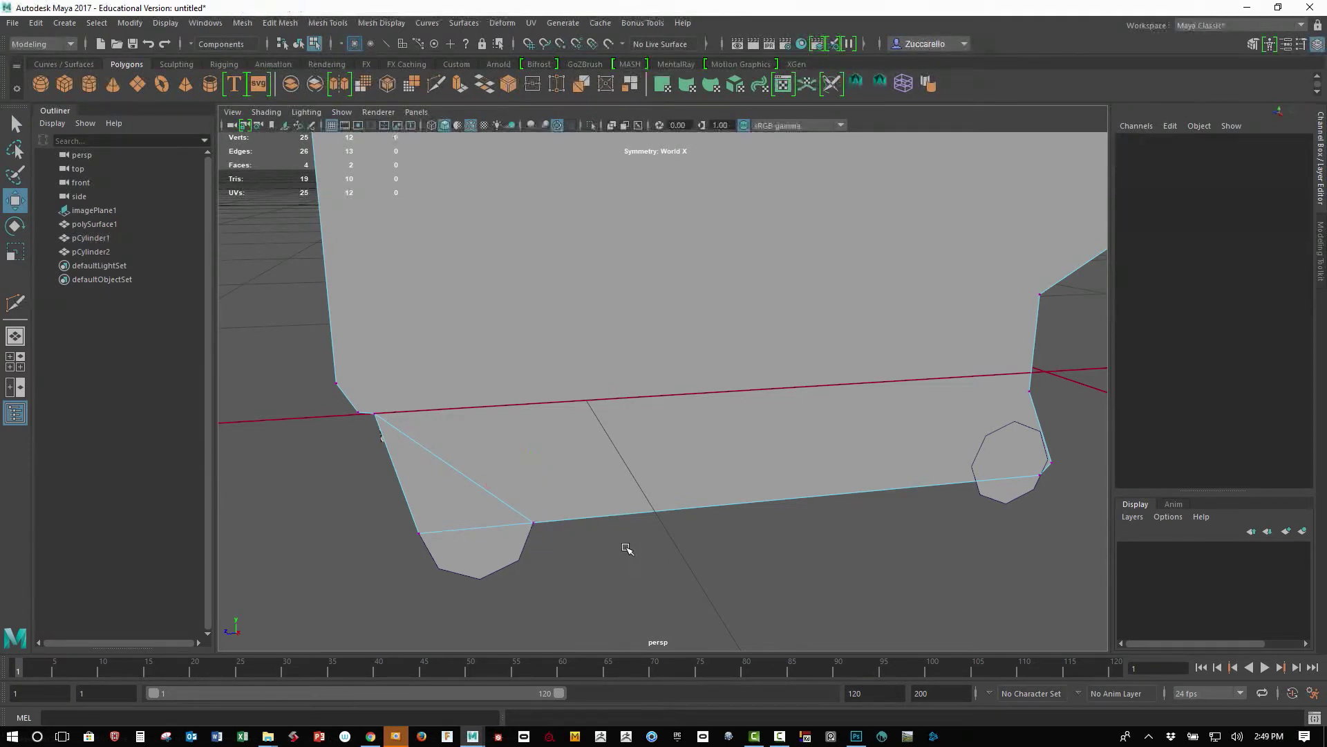
Step: Delete the diagonal cut edge across the polygon while keeping its vertex on the bottom edge
key(F10)
click(492, 494)
key(Delete)
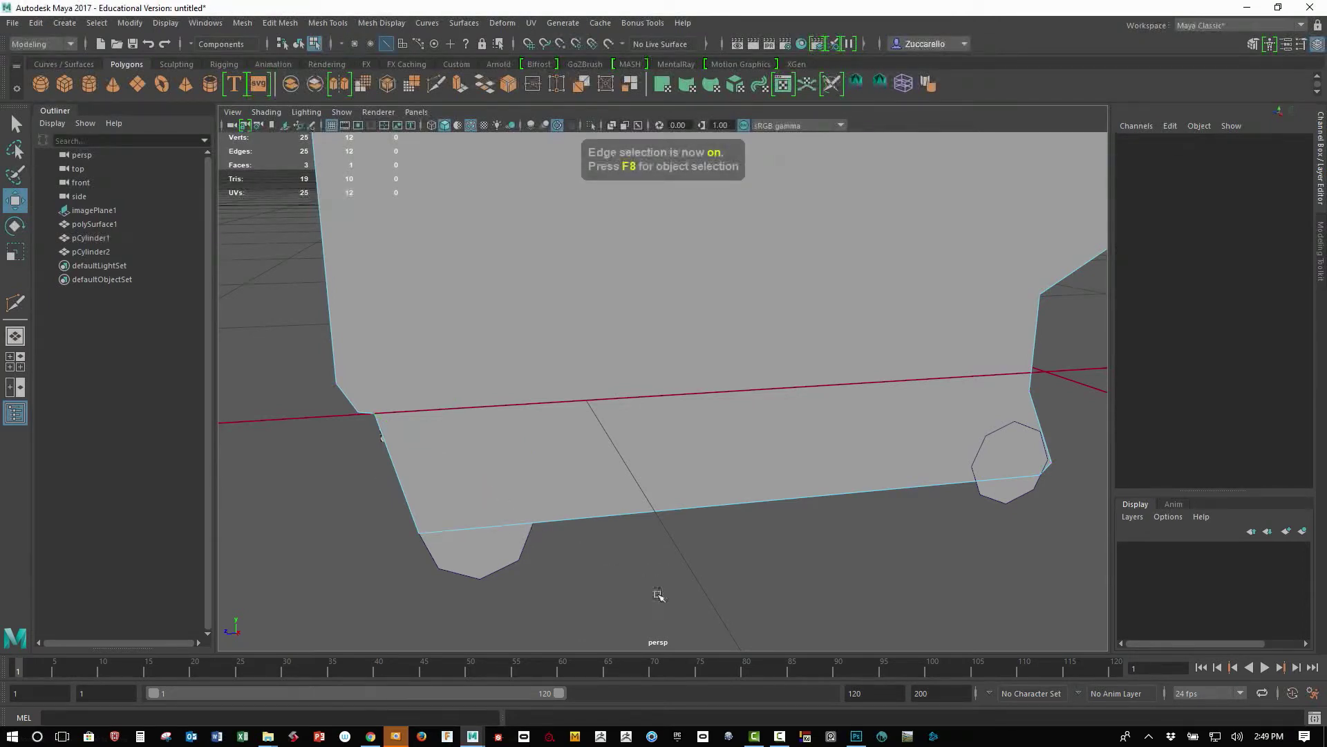
alt+drag(744, 533, 661, 527)
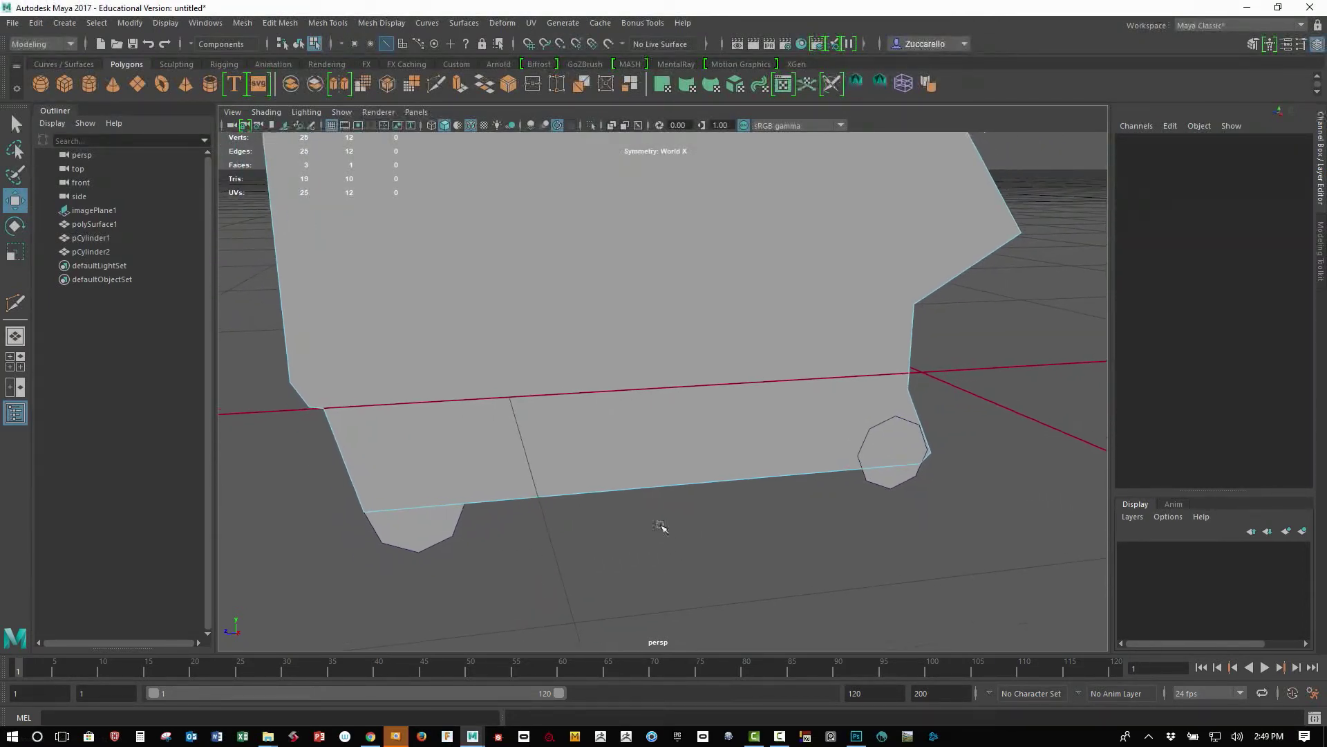
scroll(563, 480, down, 3)
alt+middle_drag(569, 396, 531, 473)
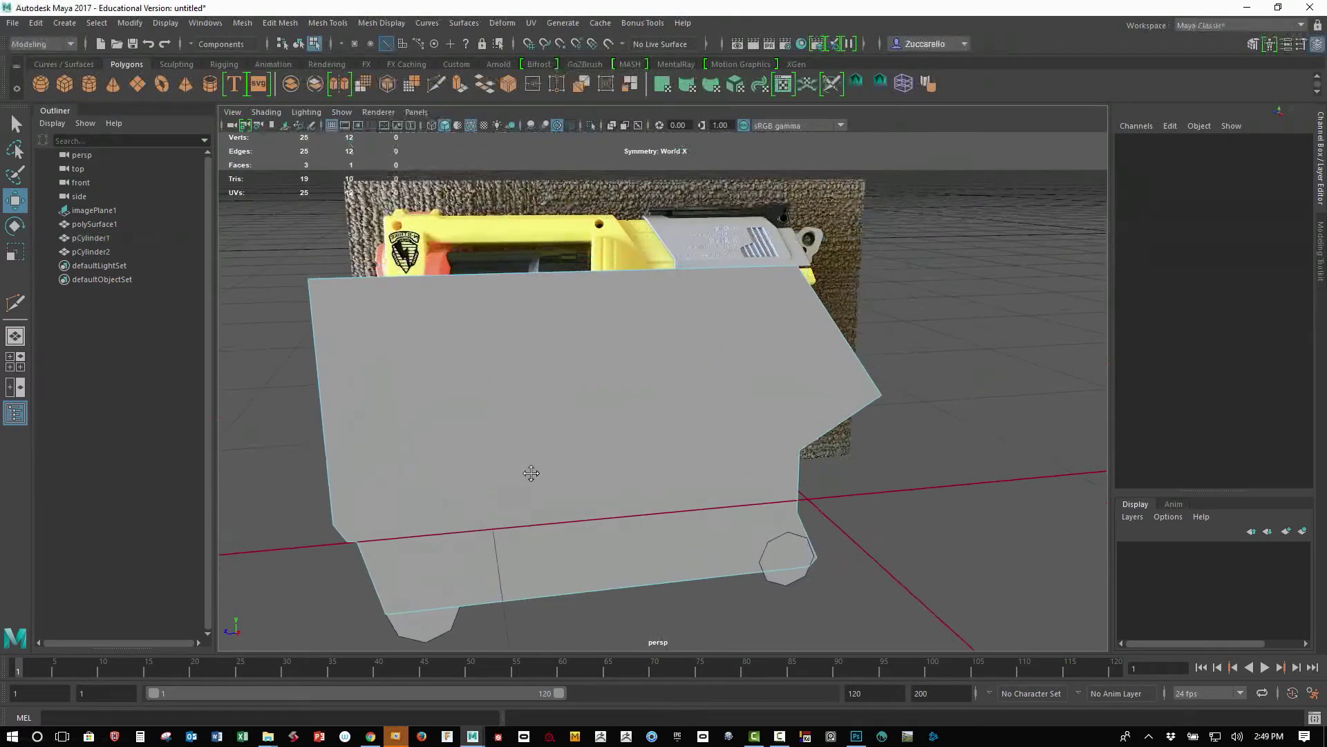
alt+drag(716, 513, 660, 526)
click(640, 544)
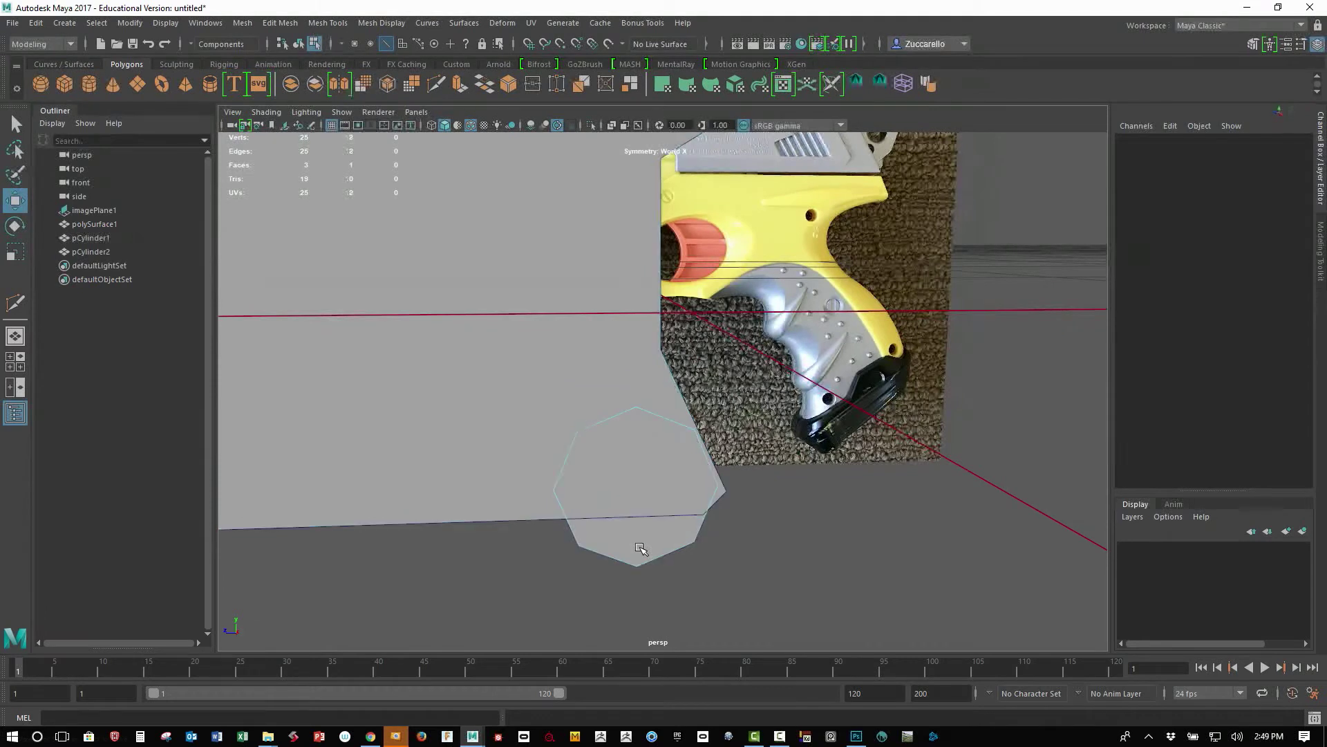
click(16, 302)
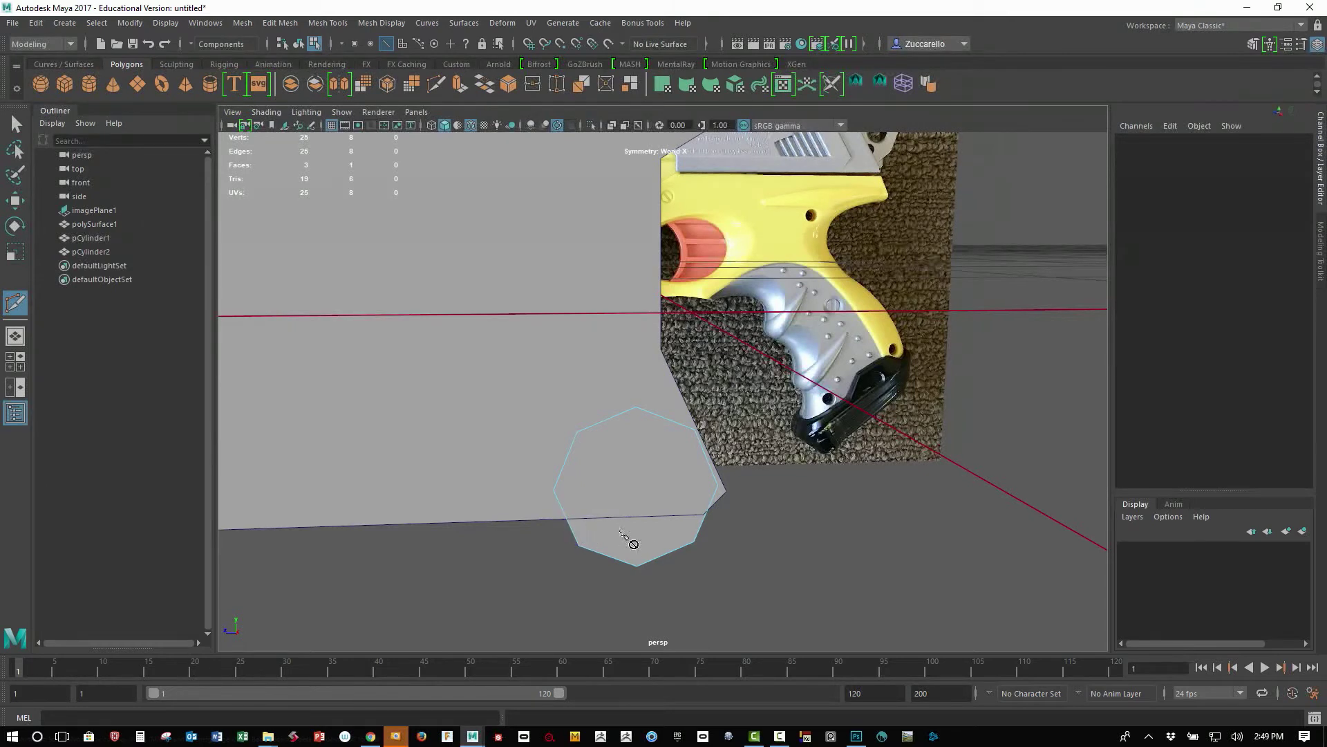
mouse_move(656, 551)
alt+mouse_down()
mouse_move(689, 555)
mouse_move(673, 566)
alt+mouse_up()
alt+right_drag(869, 561, 844, 561)
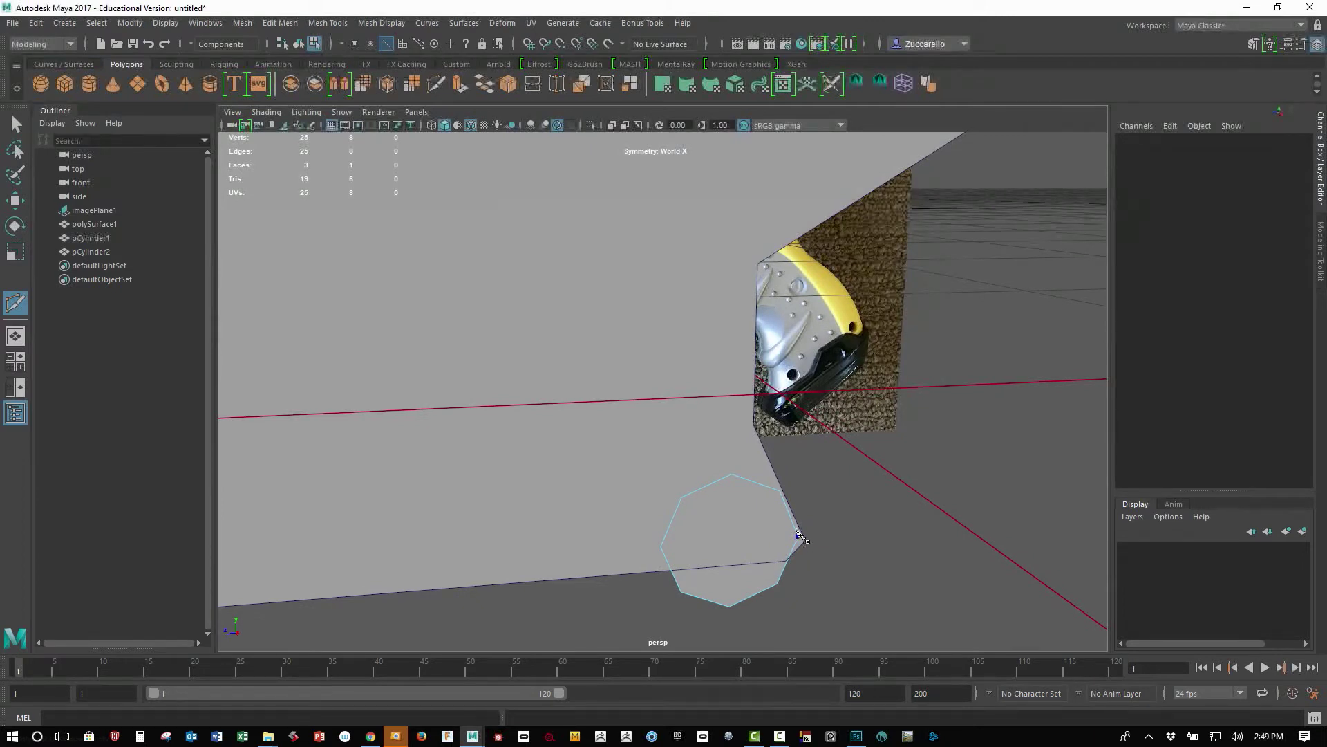
click(799, 536)
key(Escape)
key(F10)
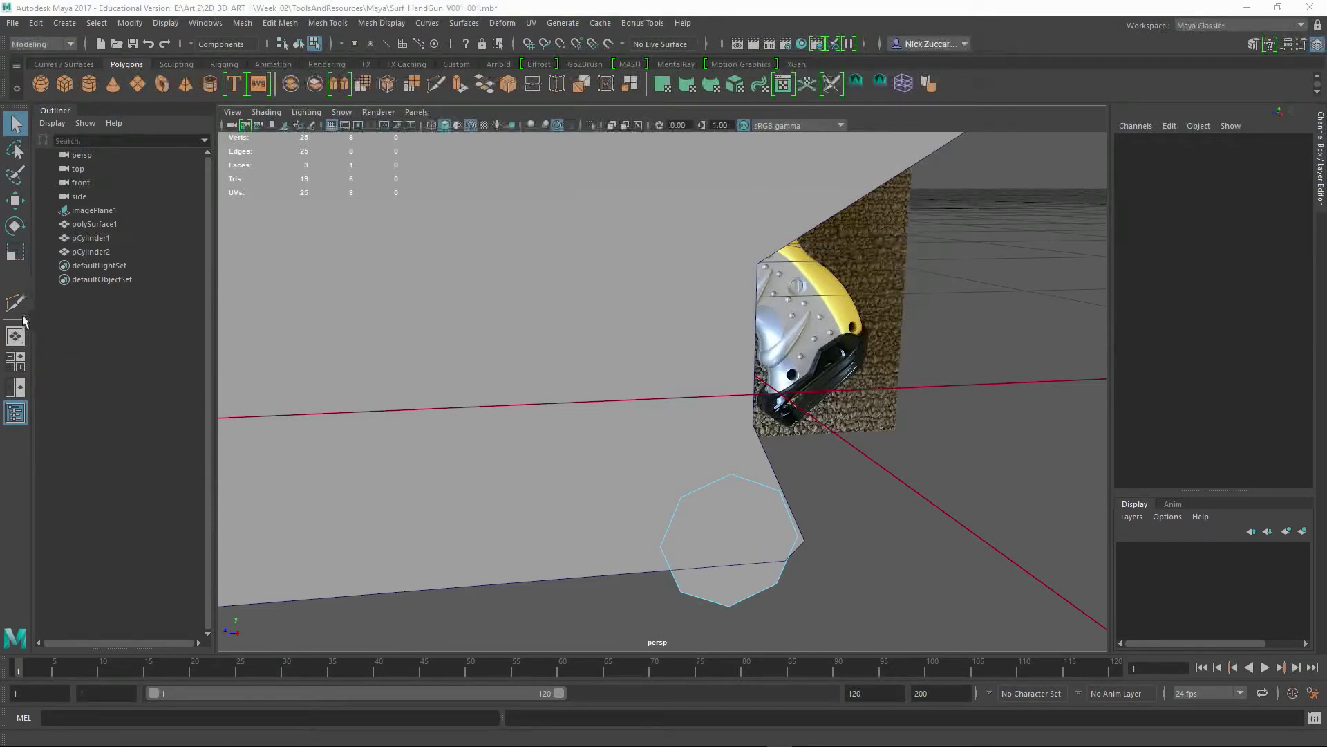
Step: Open the Modeling Toolkit and check the Symmetry options for component selection
click(1252, 44)
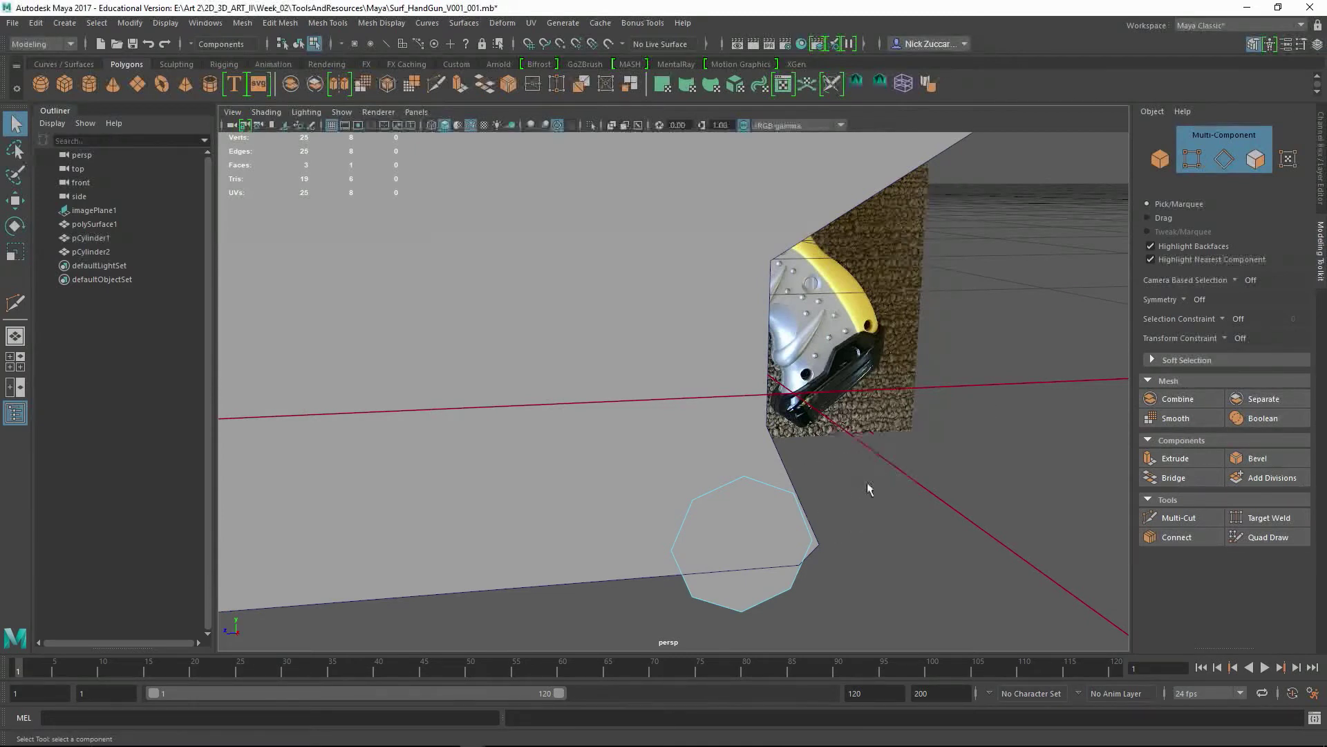
click(878, 480)
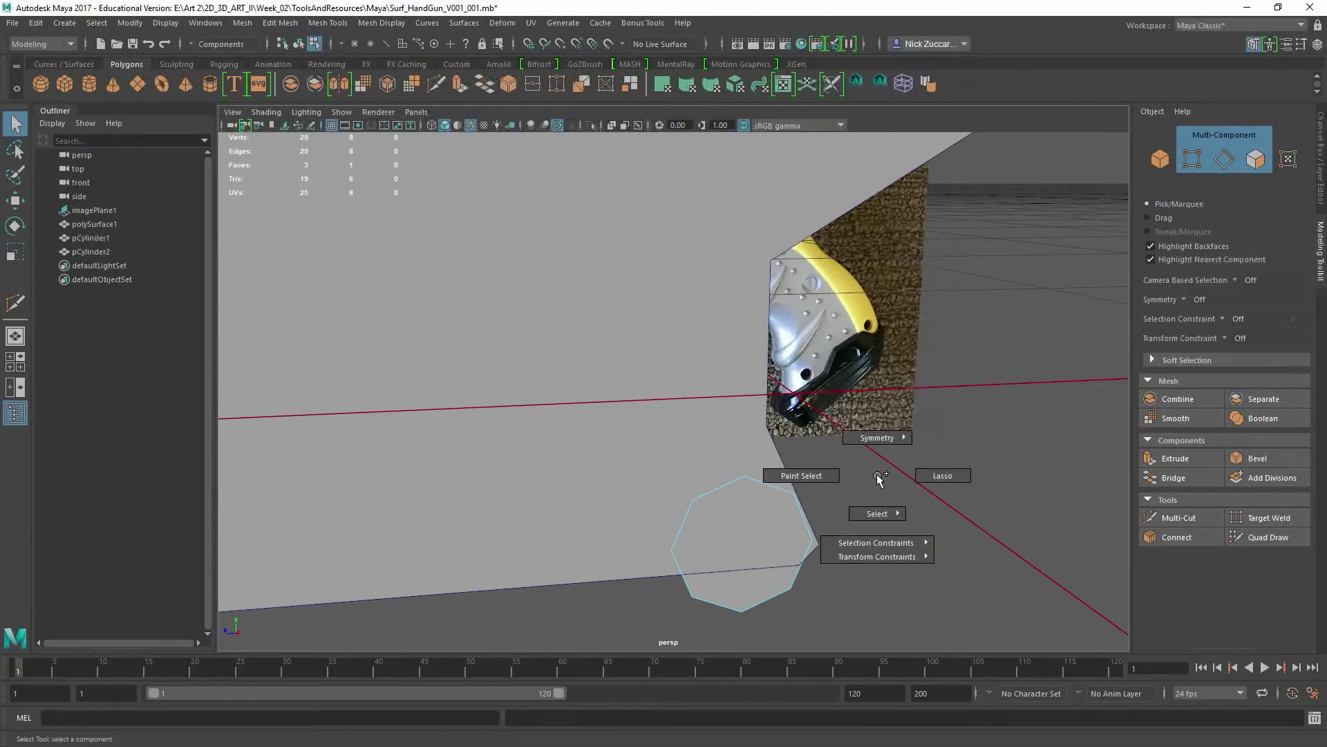
drag(878, 479, 881, 444)
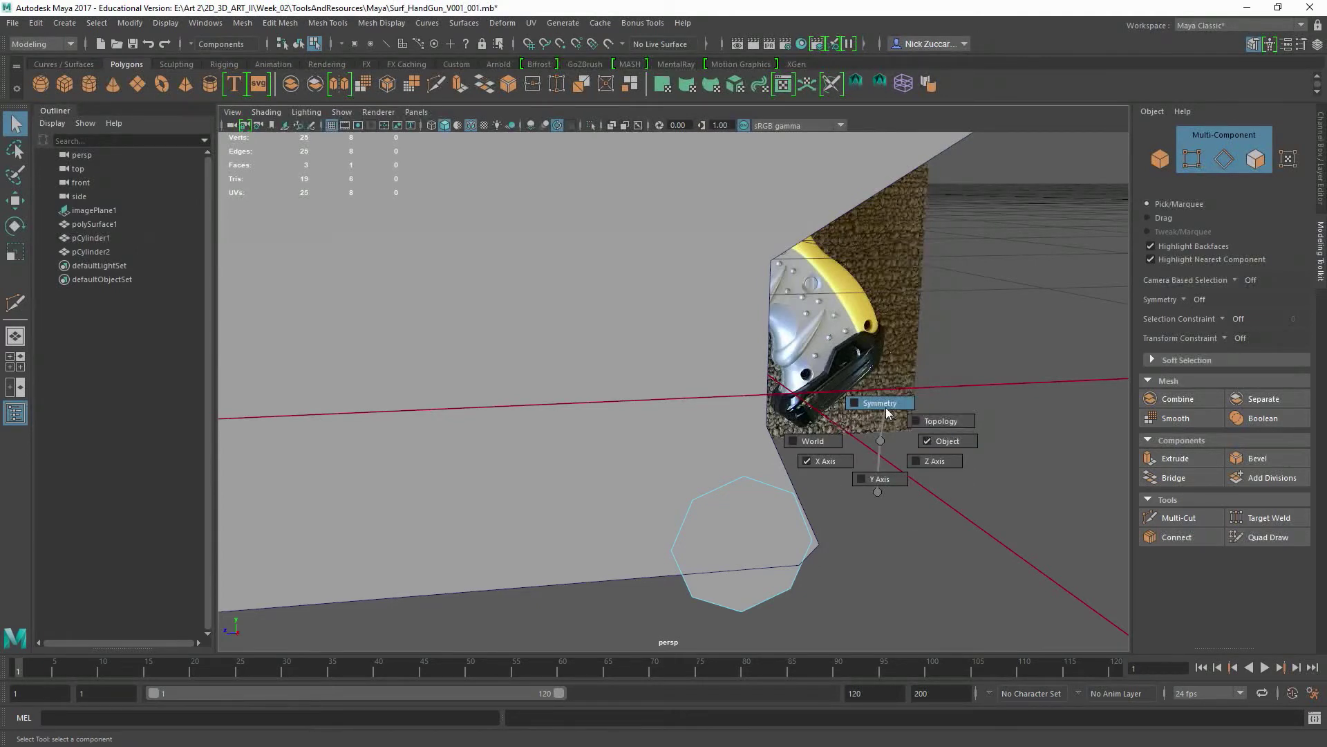
drag(886, 408, 885, 441)
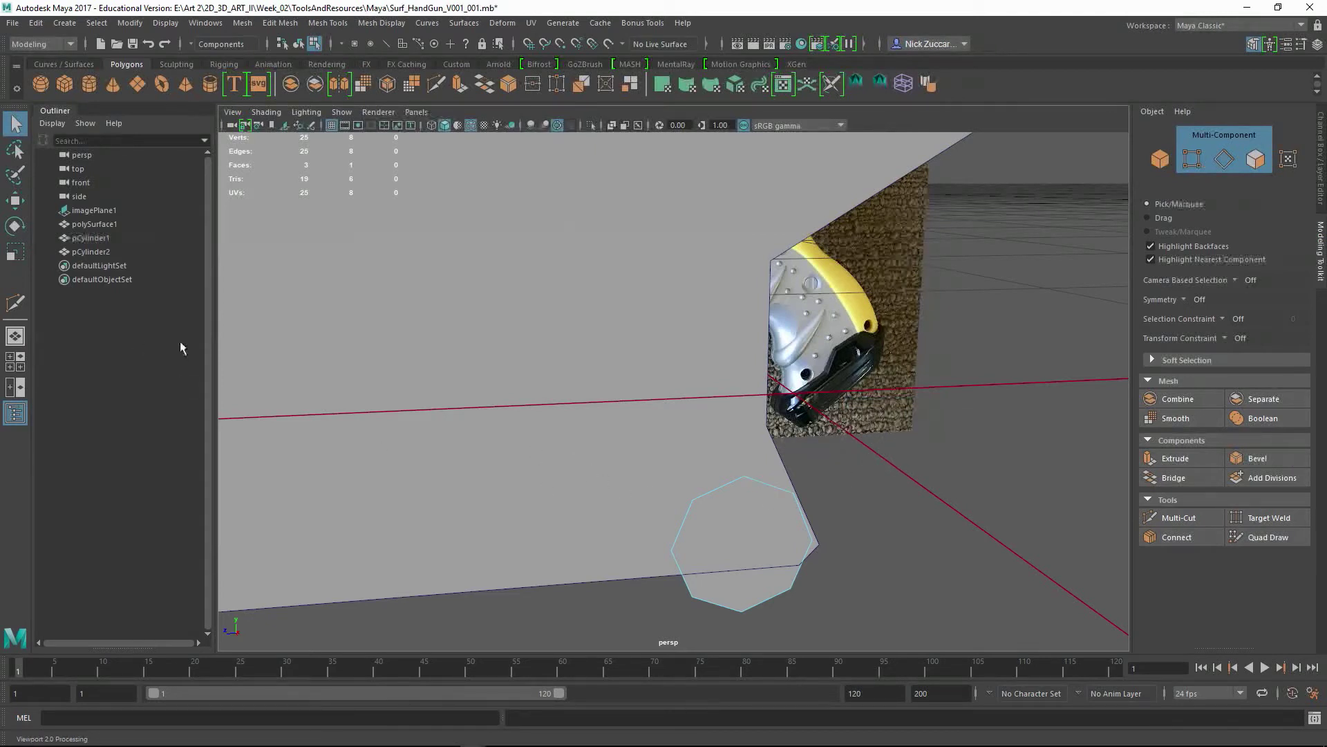
Step: Multi-Cut the rear octagon from its front side to its rear side along the polygon's bottom edge
click(12, 304)
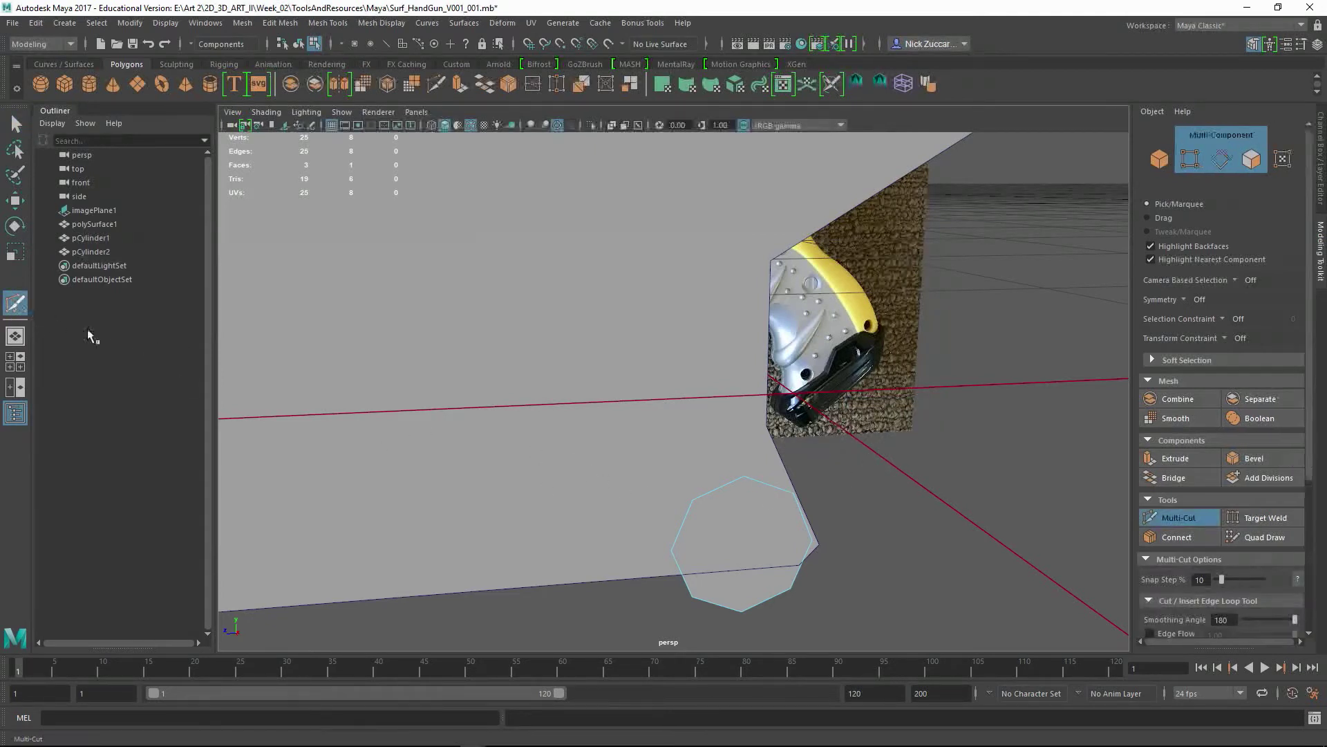
click(699, 569)
click(806, 577)
key(Return)
alt+middle_drag(703, 578, 690, 470)
alt+right_drag(598, 448, 666, 499)
mouse_move(662, 490)
alt+middle_down()
mouse_move(645, 468)
mouse_move(640, 488)
alt+middle_up()
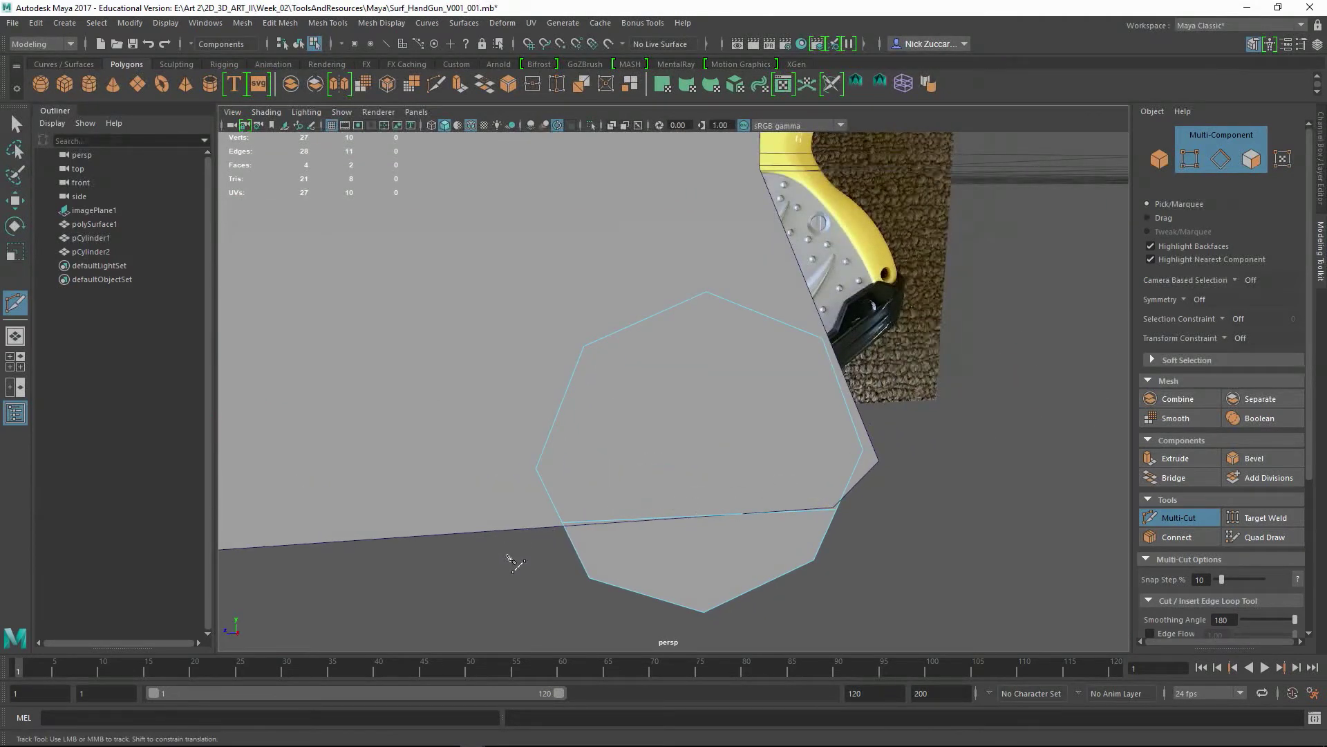
Step: Insert a Multi-Cut vertex on the polygon's bottom edge where it crosses the rear octagon's front side
key(q)
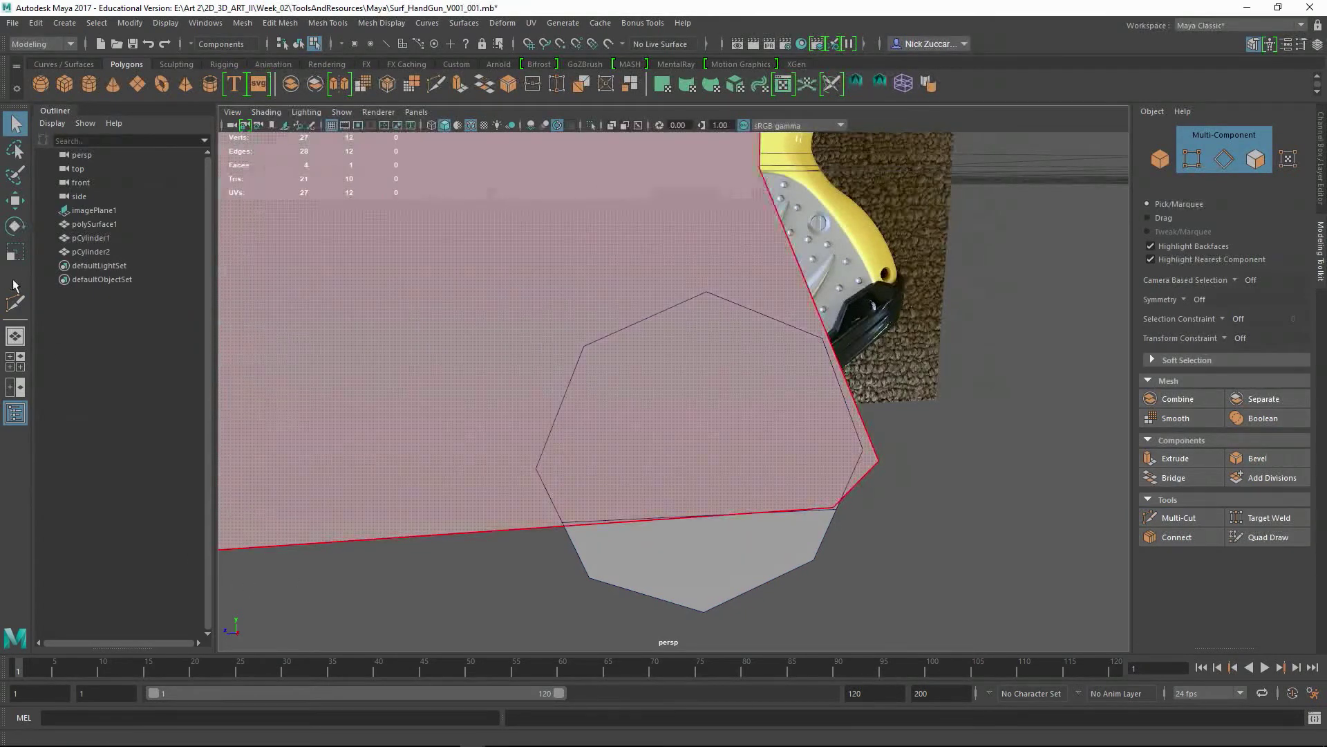
click(16, 303)
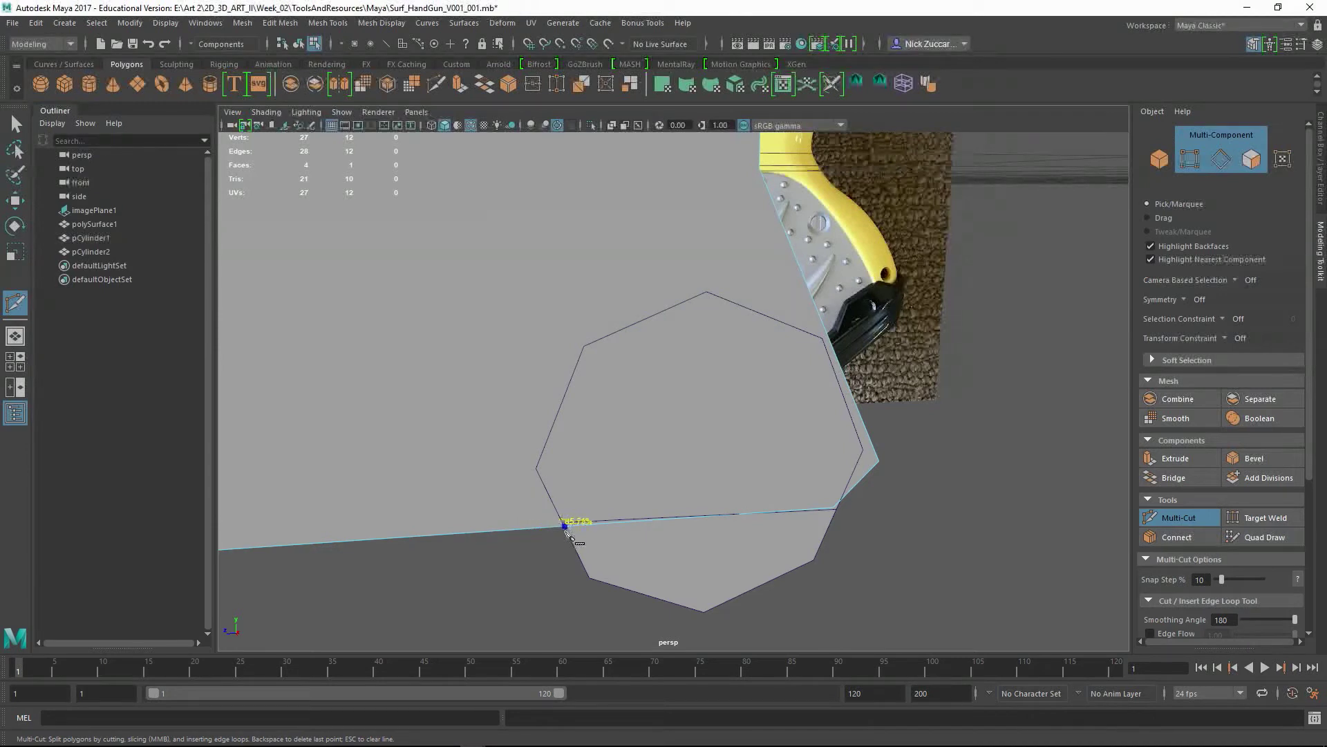
click(565, 528)
key(F9)
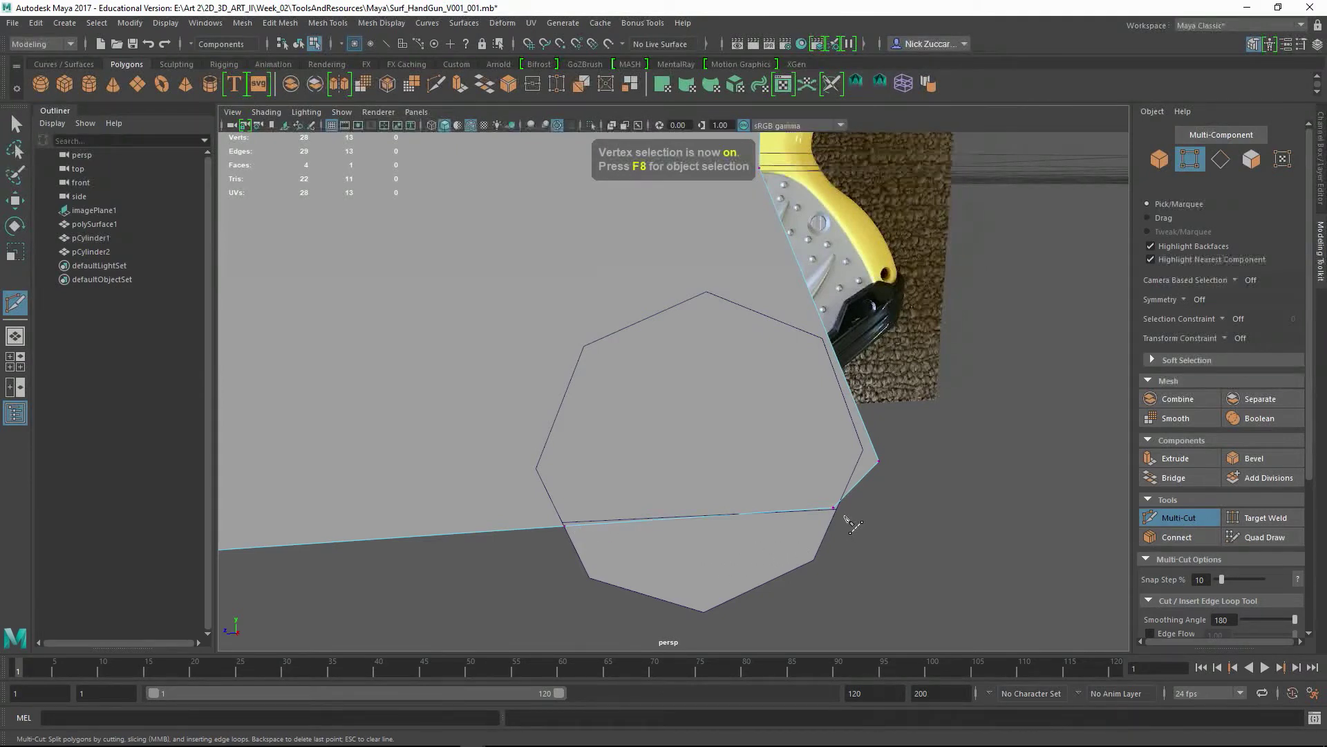
click(564, 526)
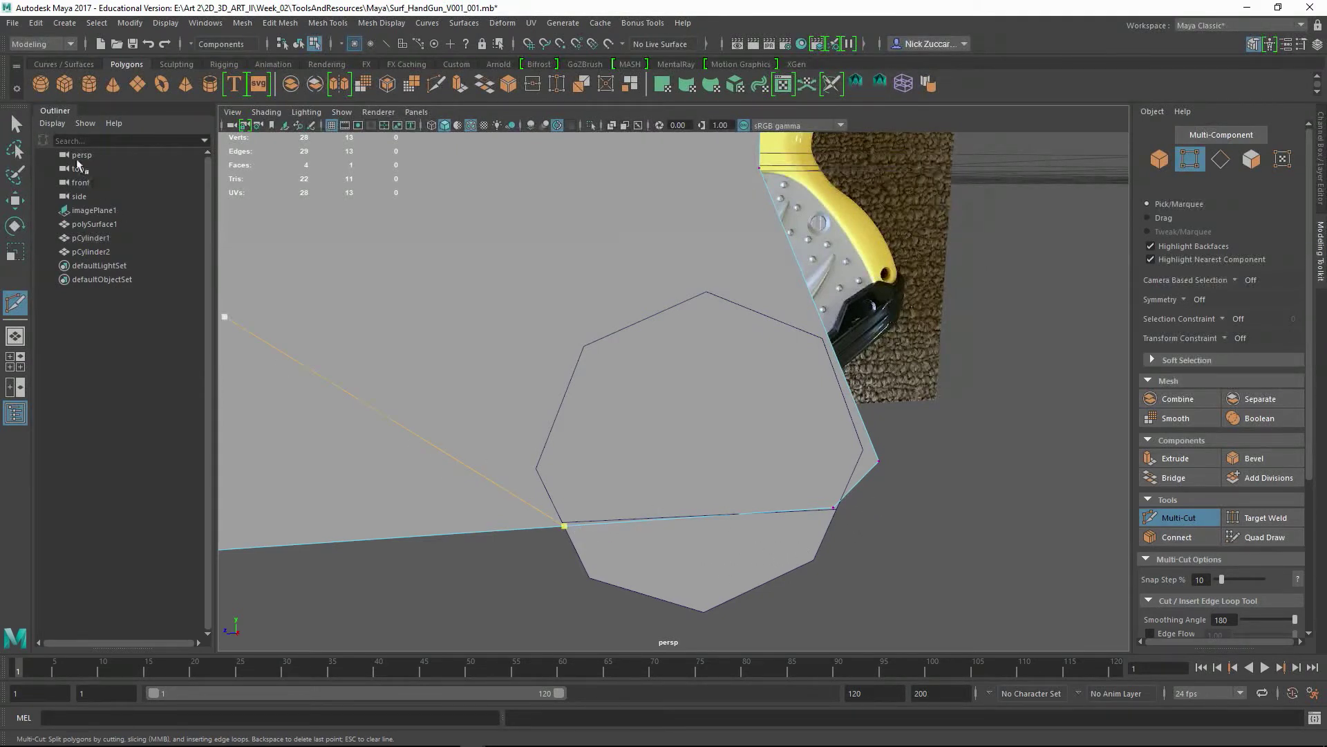
key(q)
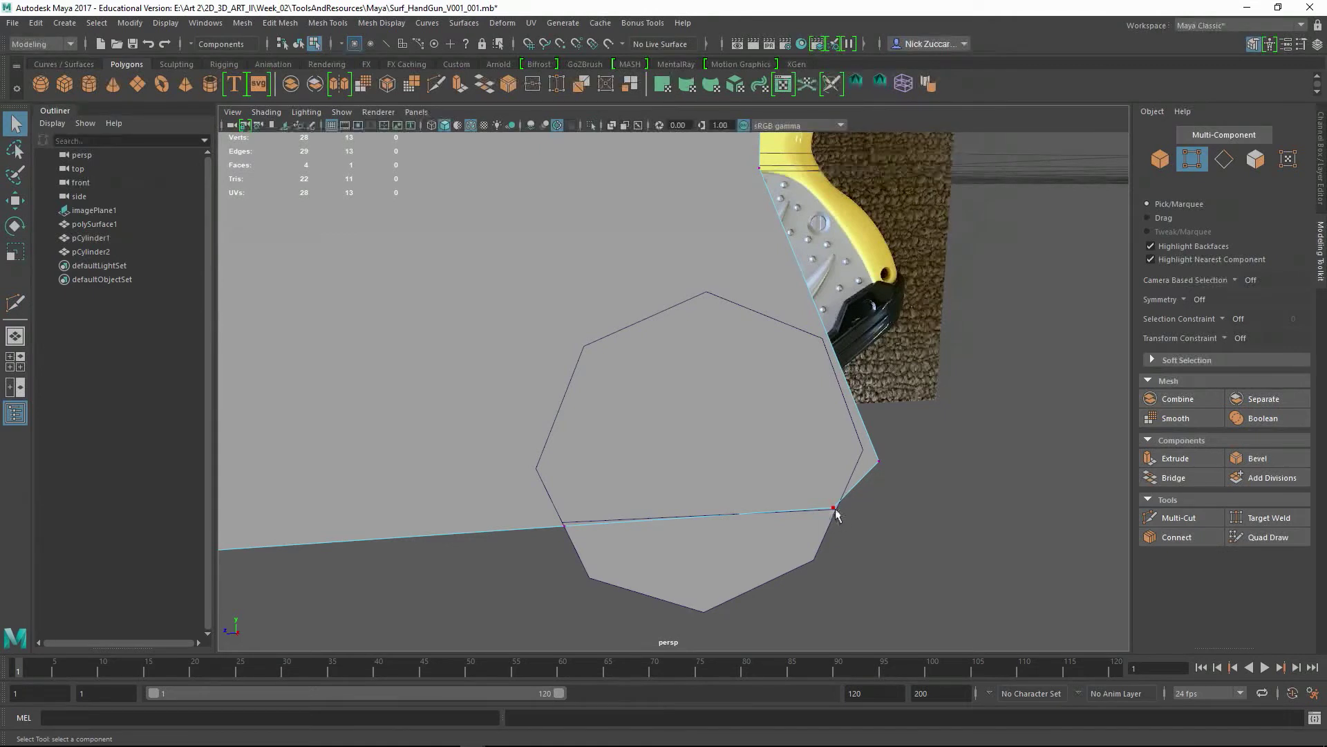
Step: Snap the polygon's lower rear corner vertex along Z to the octagon's rear cut vertex, at about -0.17
click(838, 512)
key(w)
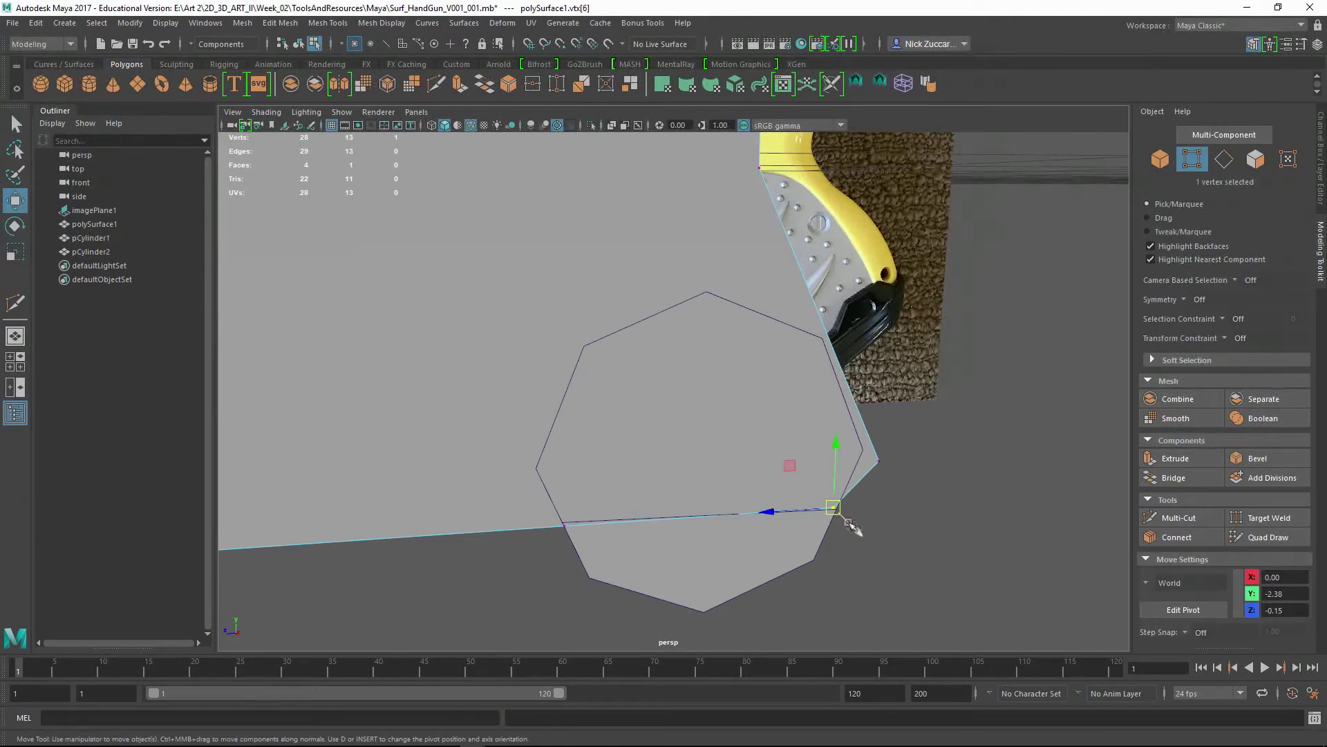
drag(784, 509, 850, 510)
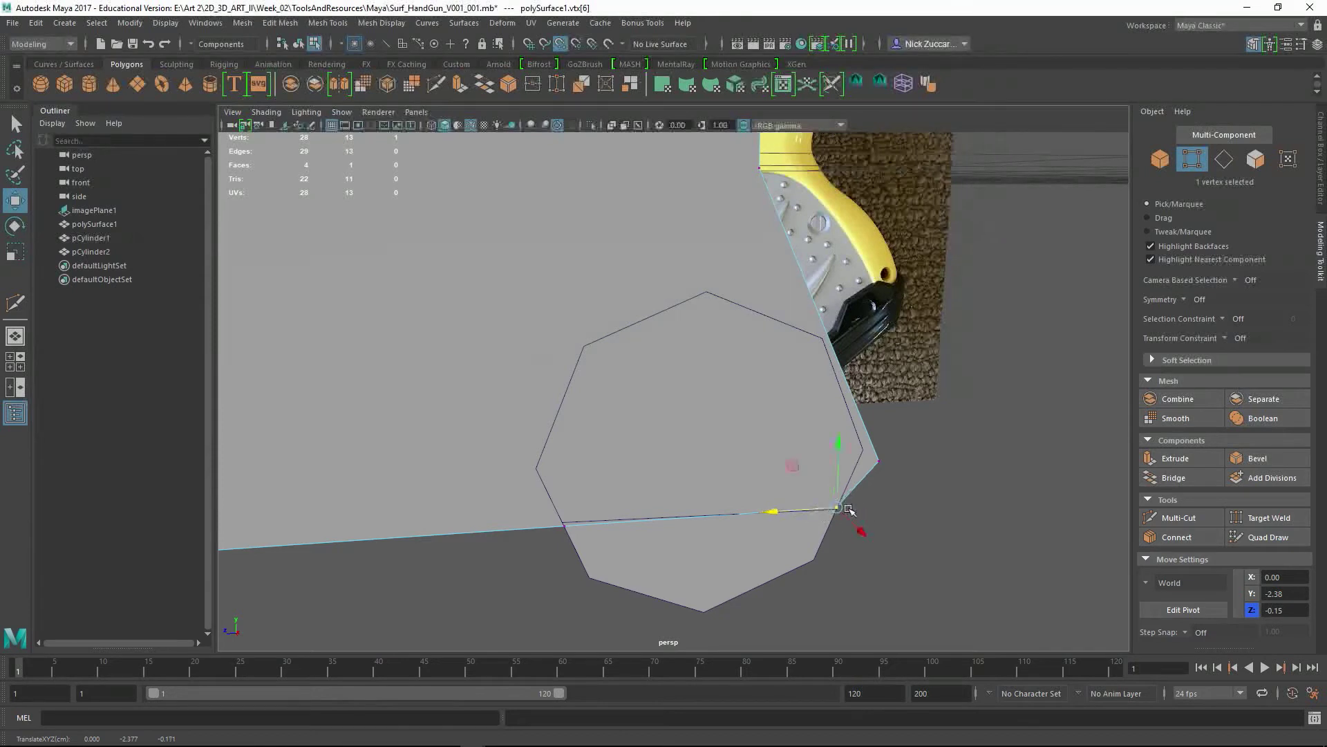
click(561, 542)
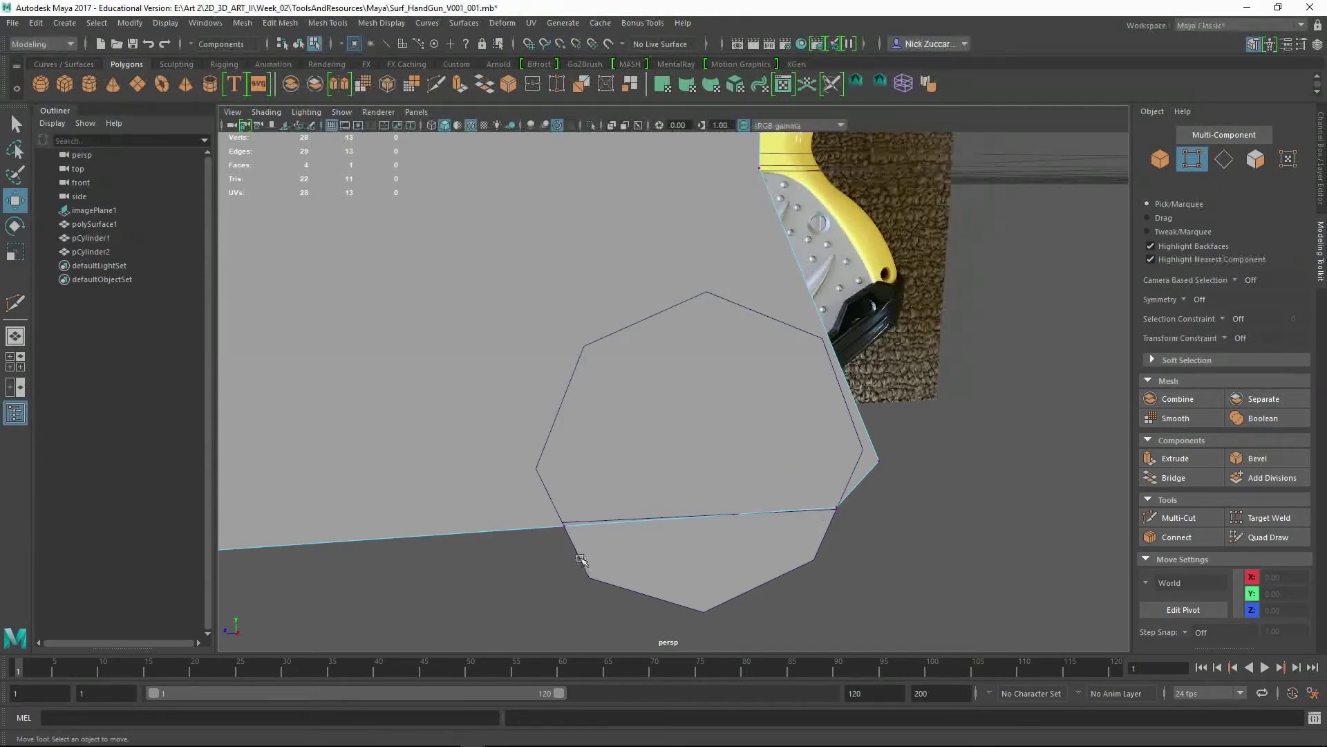
Step: Snap the rear octagon's rear cut vertex onto the polygon's lower rear corner vertex
click(581, 562)
alt+right_drag(531, 480, 575, 498)
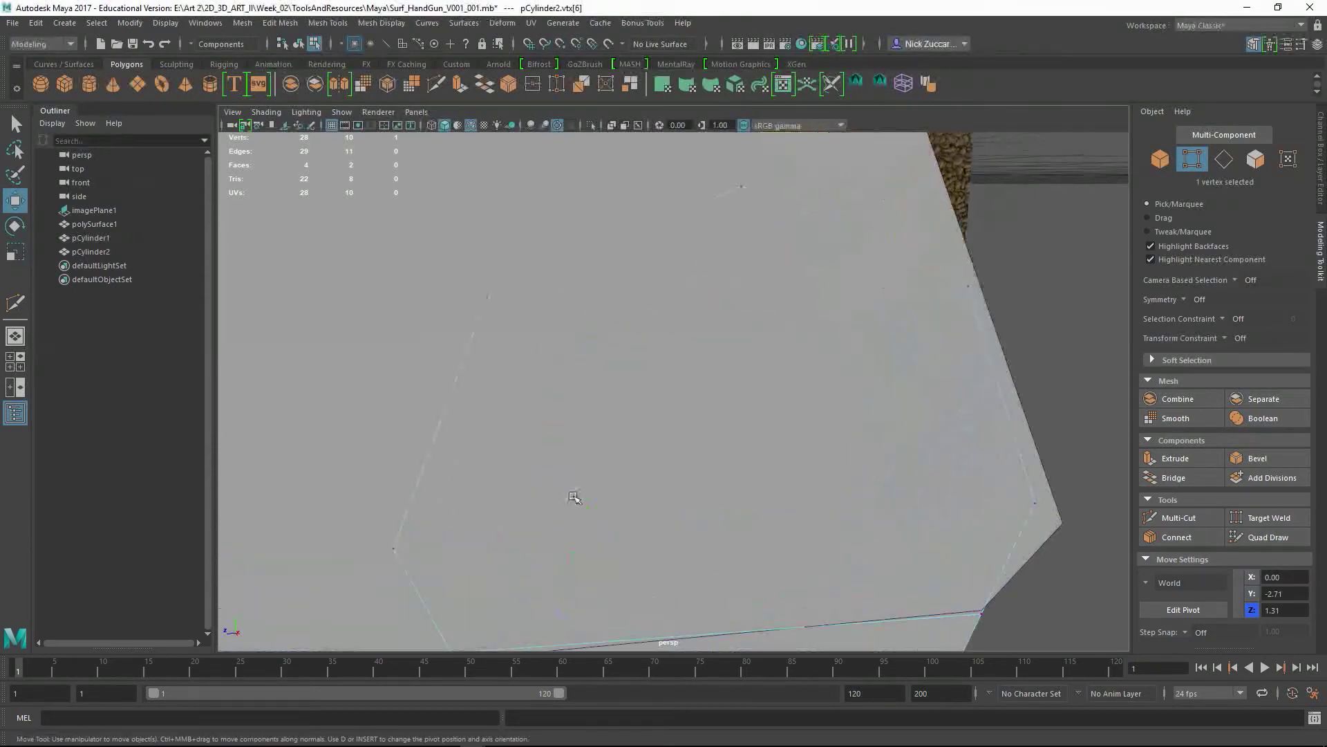
alt+middle_drag(575, 498, 575, 461)
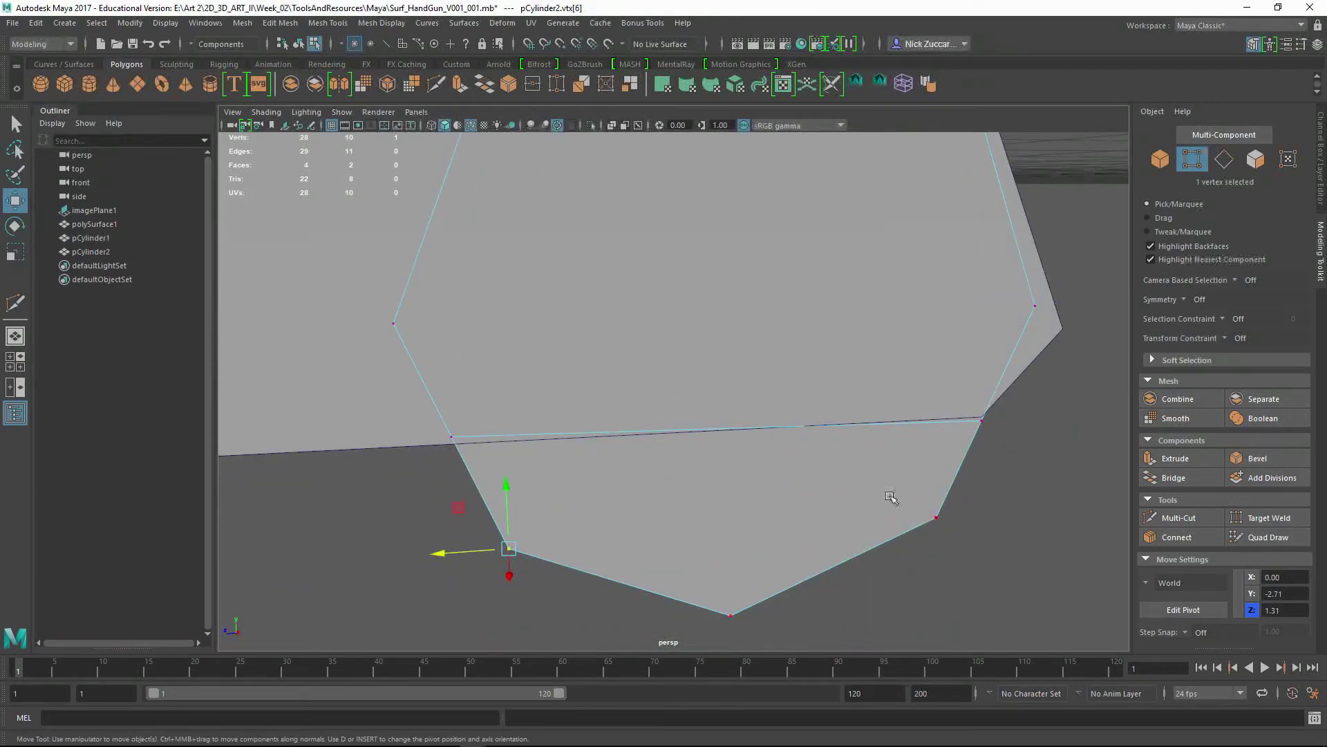
click(982, 420)
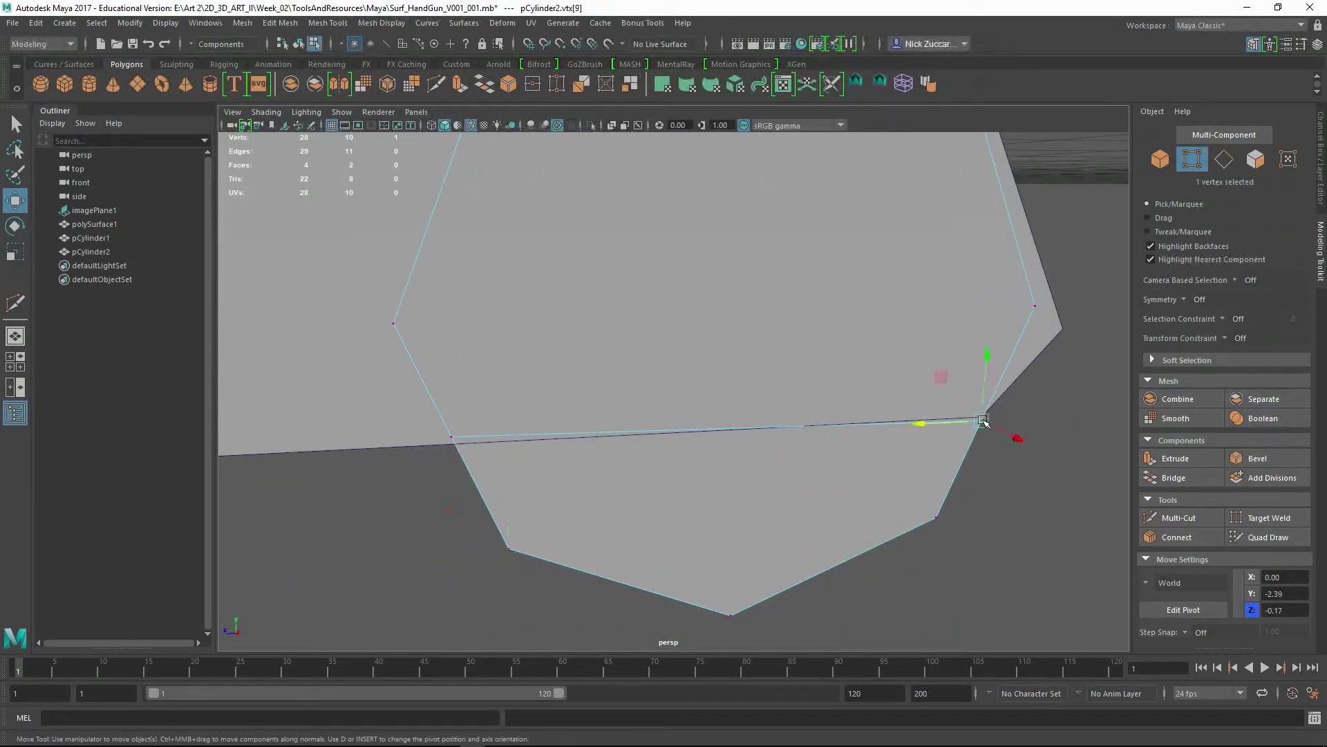
drag(983, 422, 982, 419)
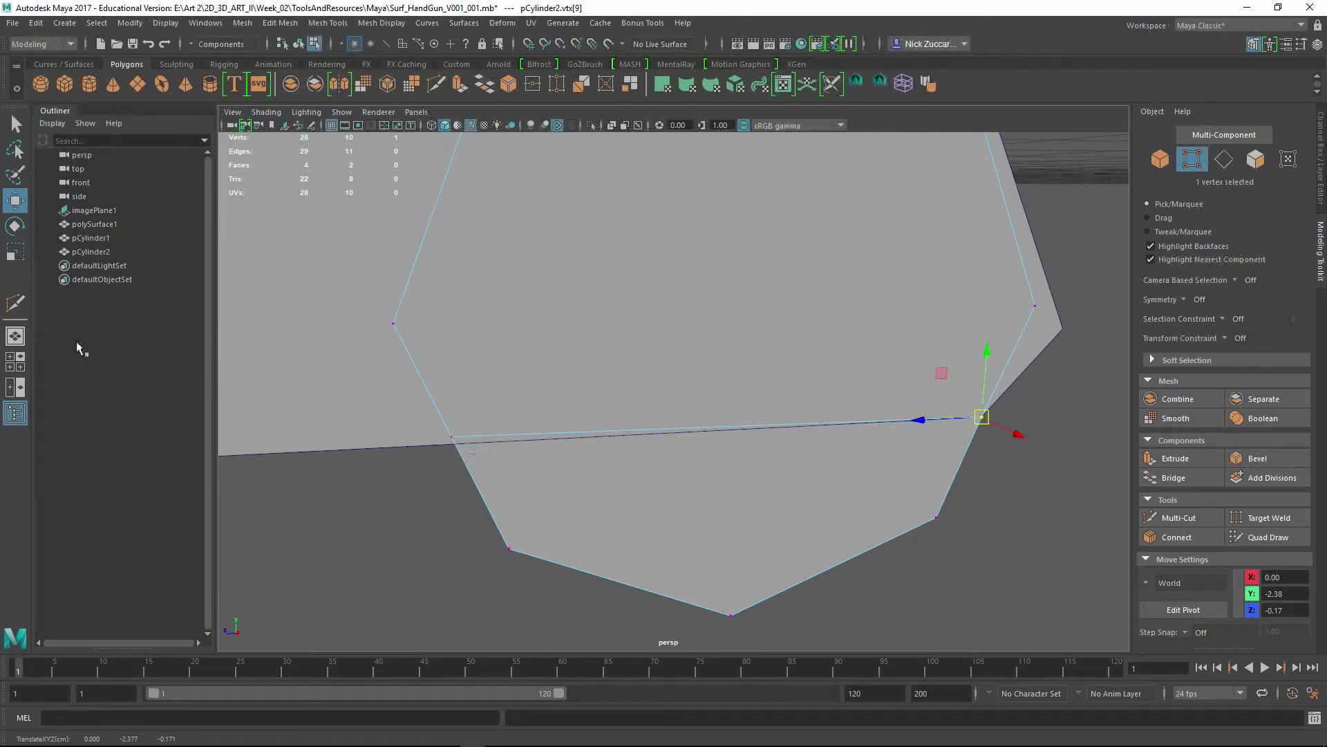
click(430, 505)
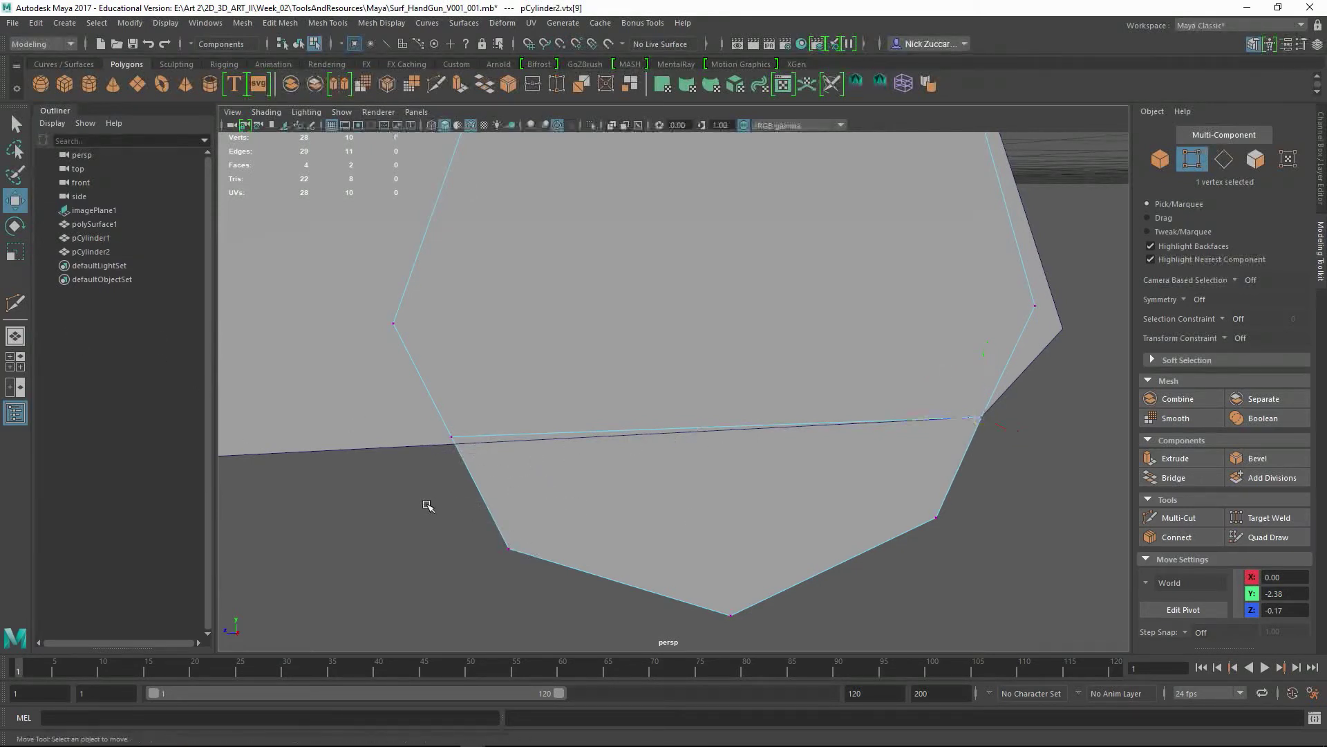
Step: Multi-Cut the rear octagon again from its snapped rear vertex to the polygon's new bottom-edge vertex on its front side
click(23, 302)
click(452, 436)
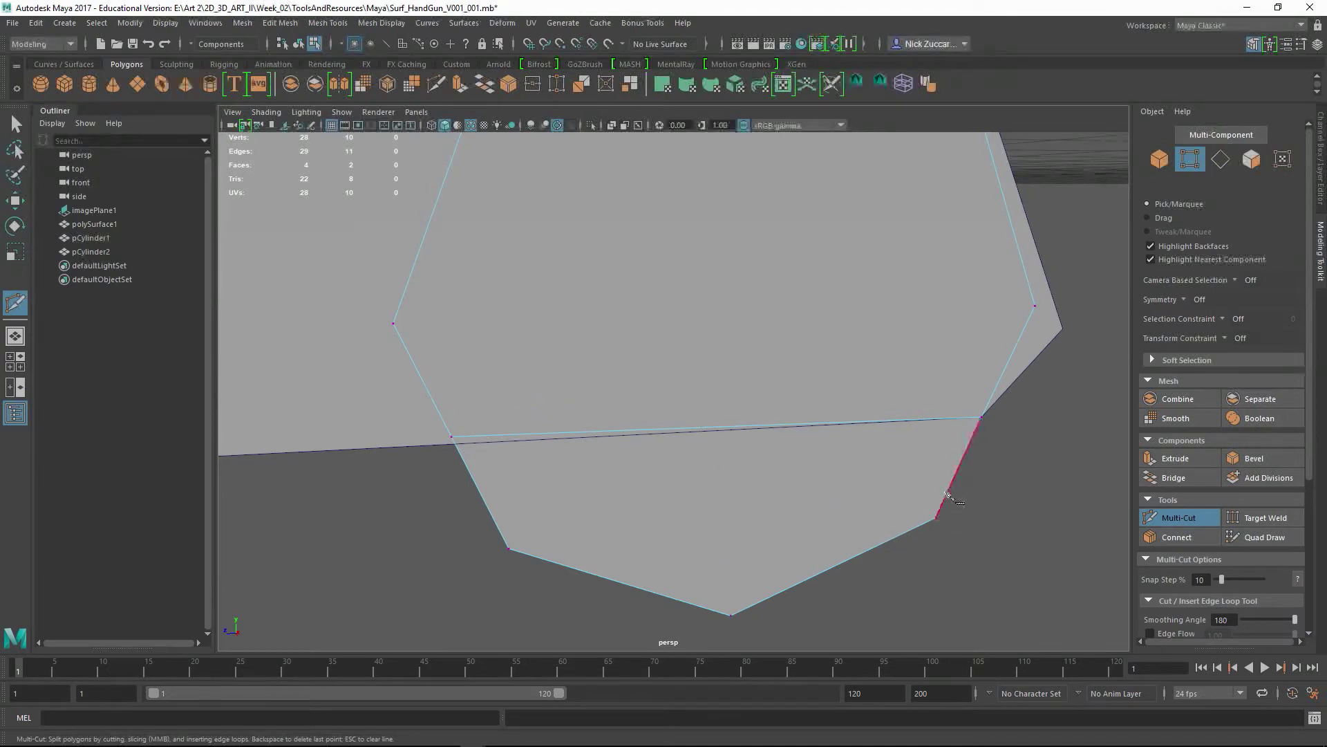
click(982, 417)
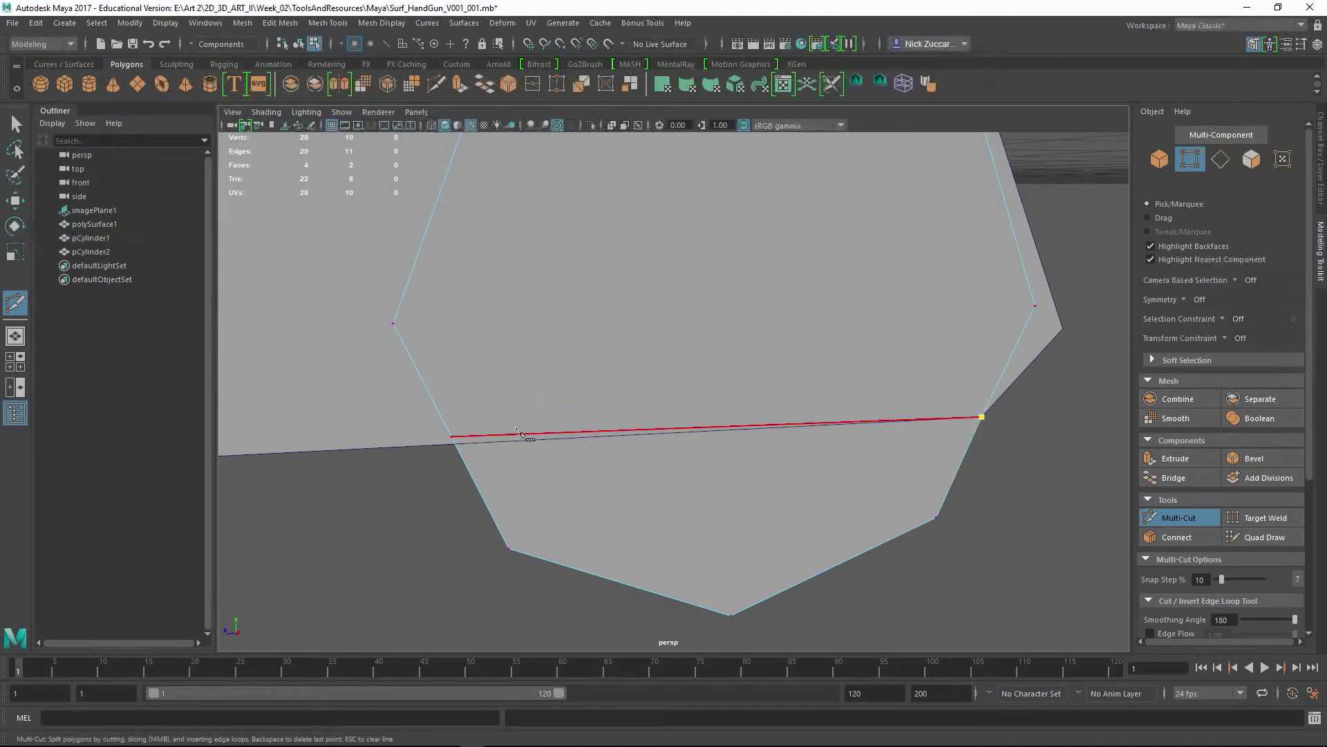
click(456, 440)
right_click(599, 531)
key(q)
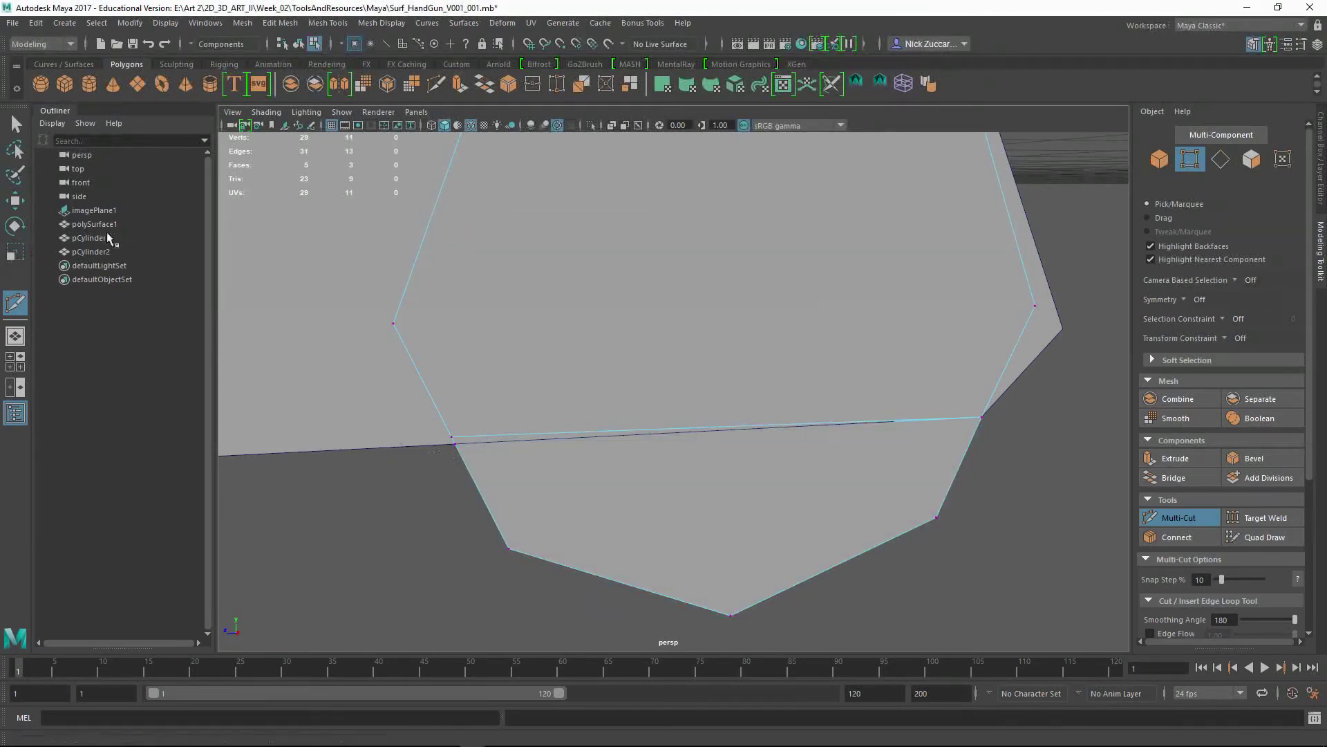
Step: Delete the rear octagon's upper face and the thin sliver face, keeping only the part below the polygon's bottom edge
key(F11)
click(714, 279)
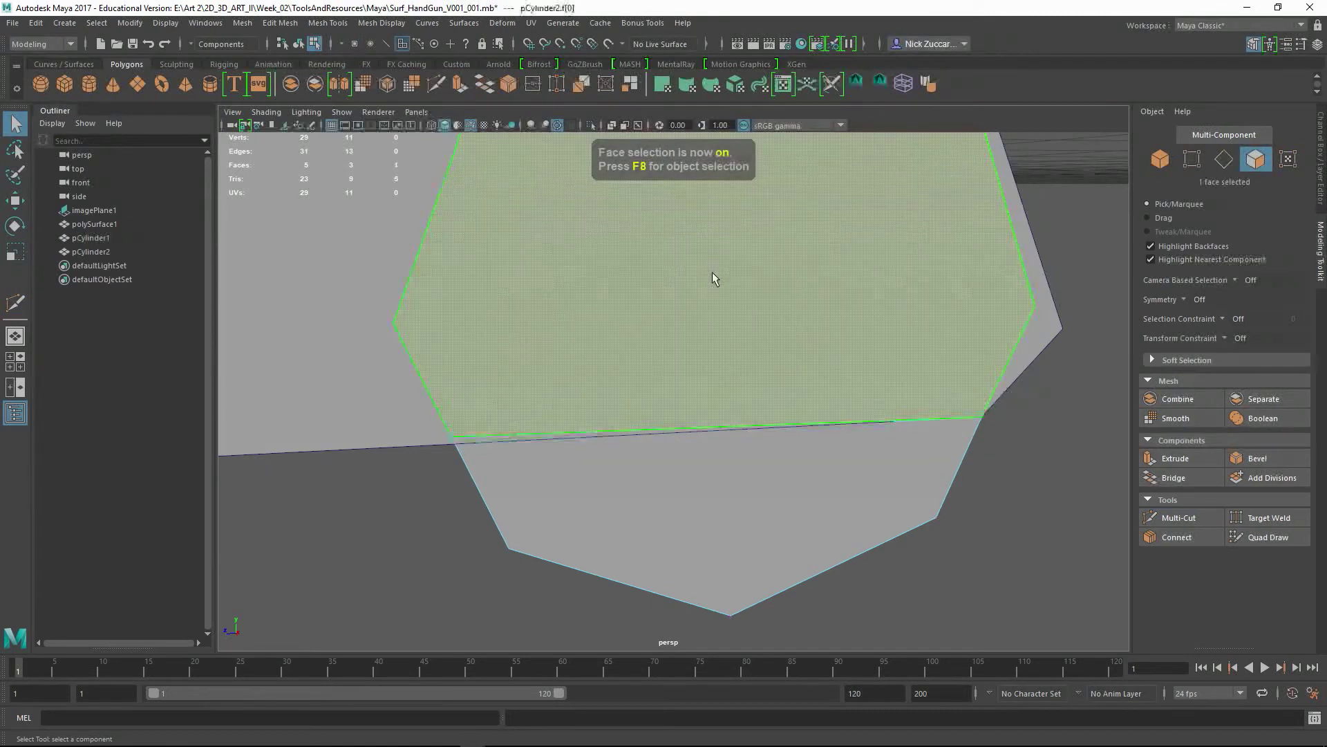
key(Delete)
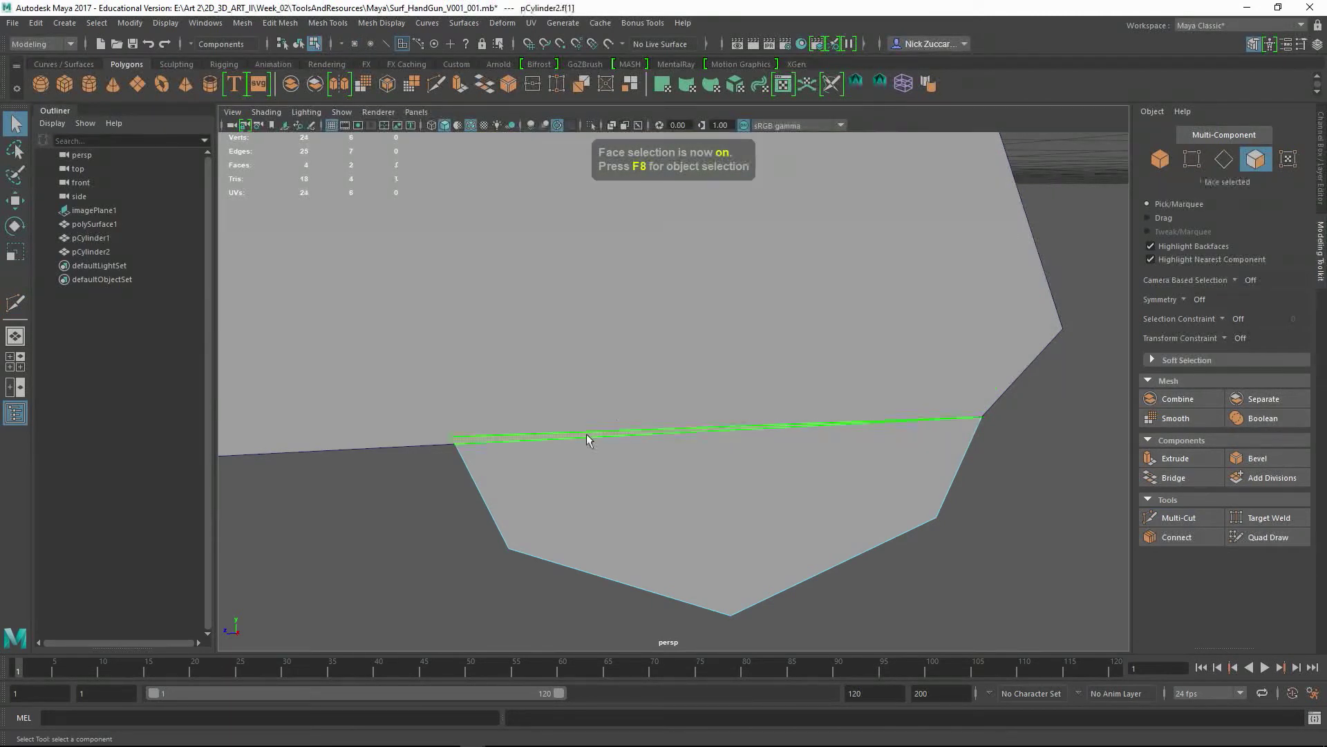
Step: Select the polygon, return to object selection and close the Modeling Toolkit to show the Channel Box
alt+drag(1028, 491, 862, 533)
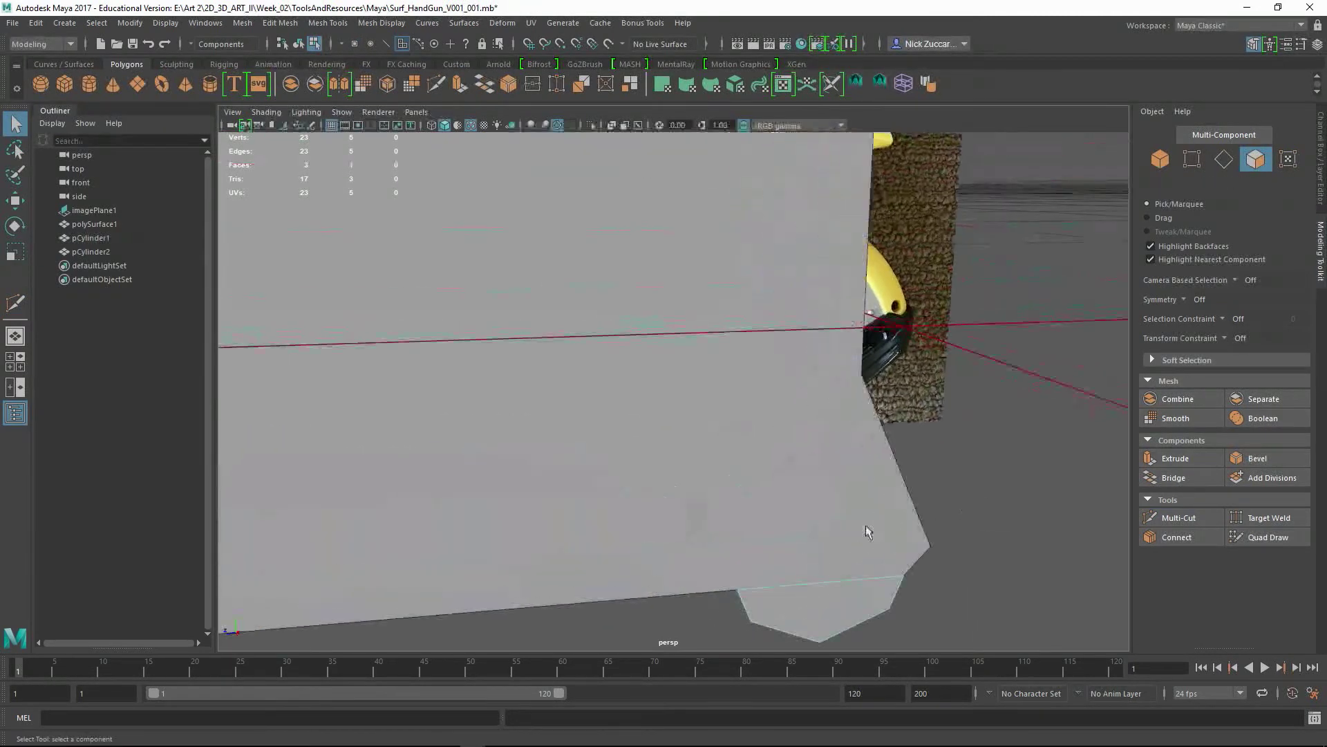
click(692, 561)
key(F9)
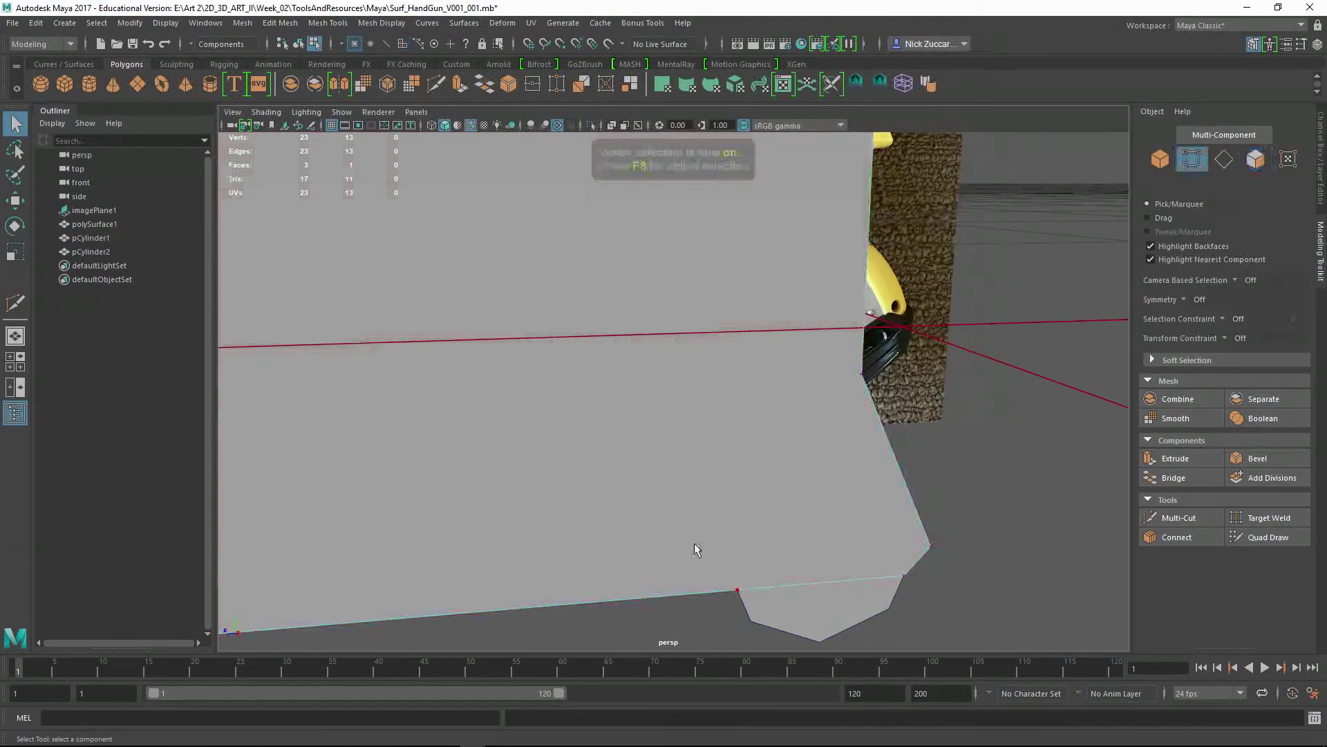
alt+right_drag(1021, 506, 702, 420)
alt+drag(703, 420, 776, 550)
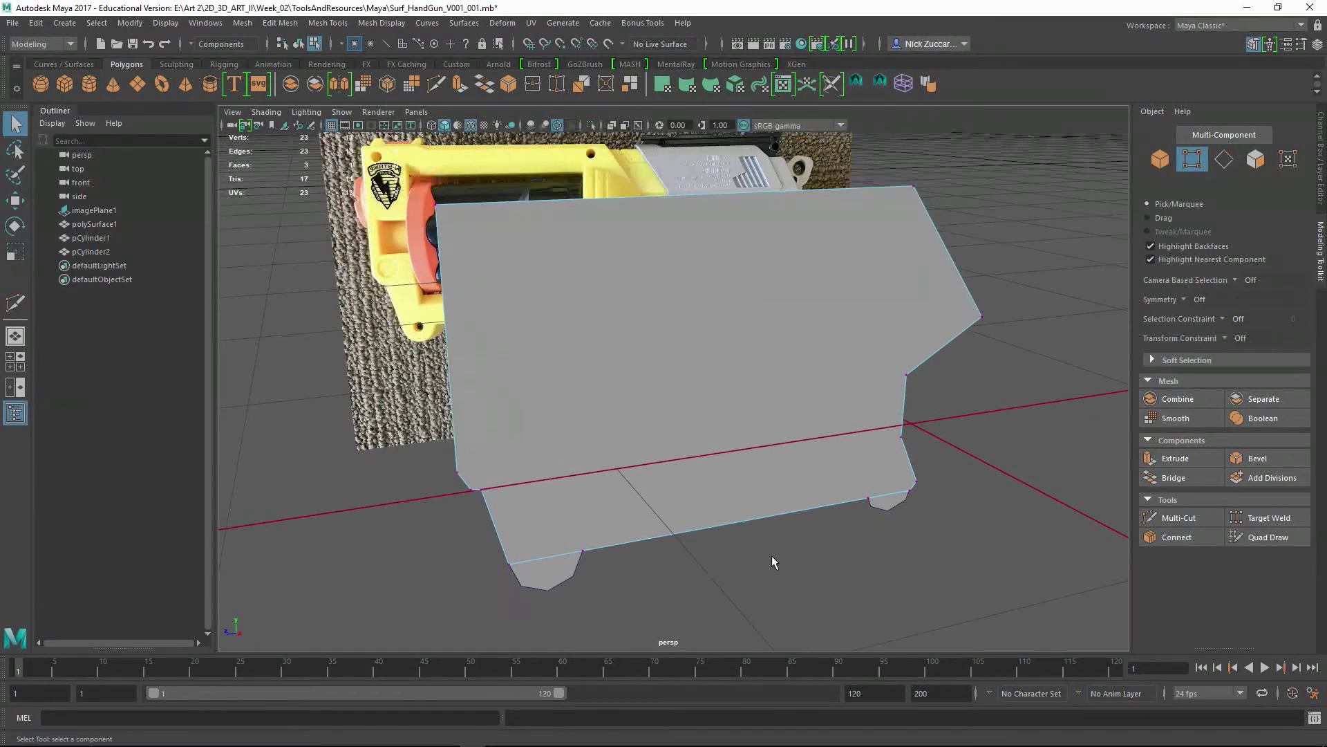
key(F8)
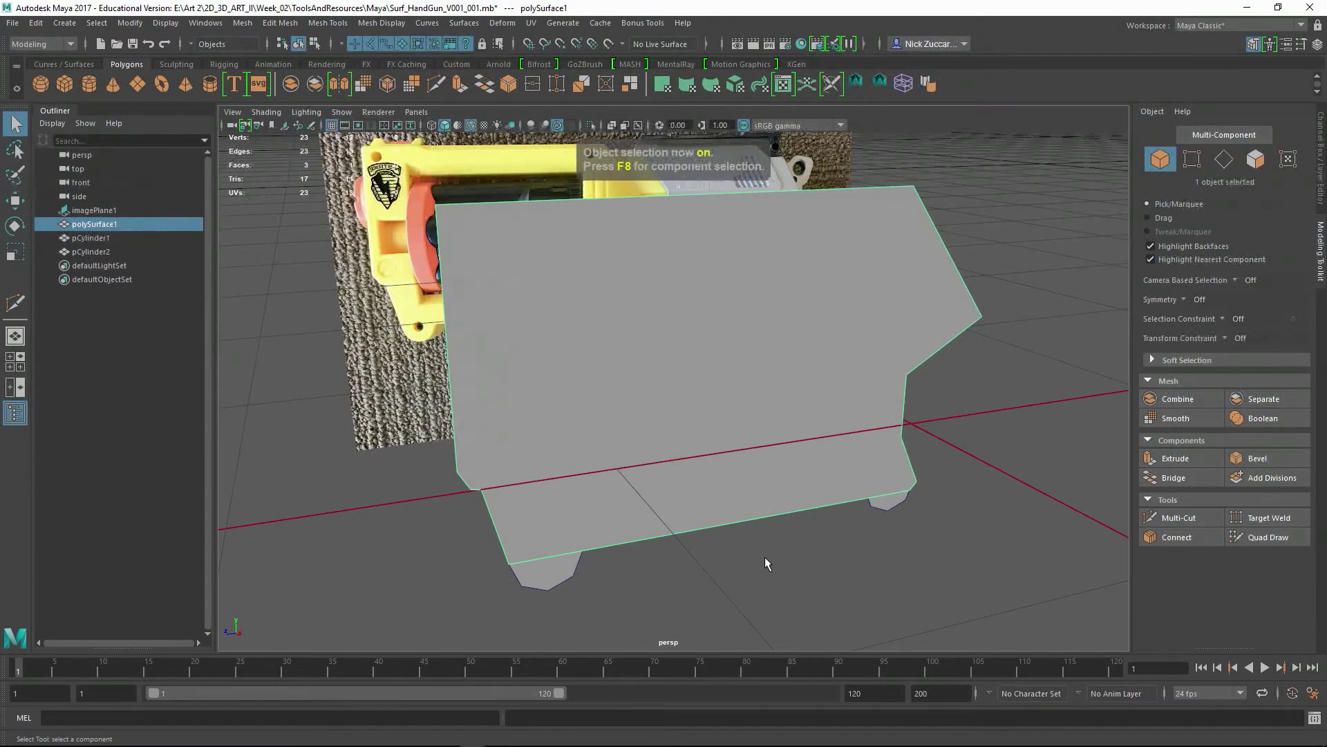
click(1253, 44)
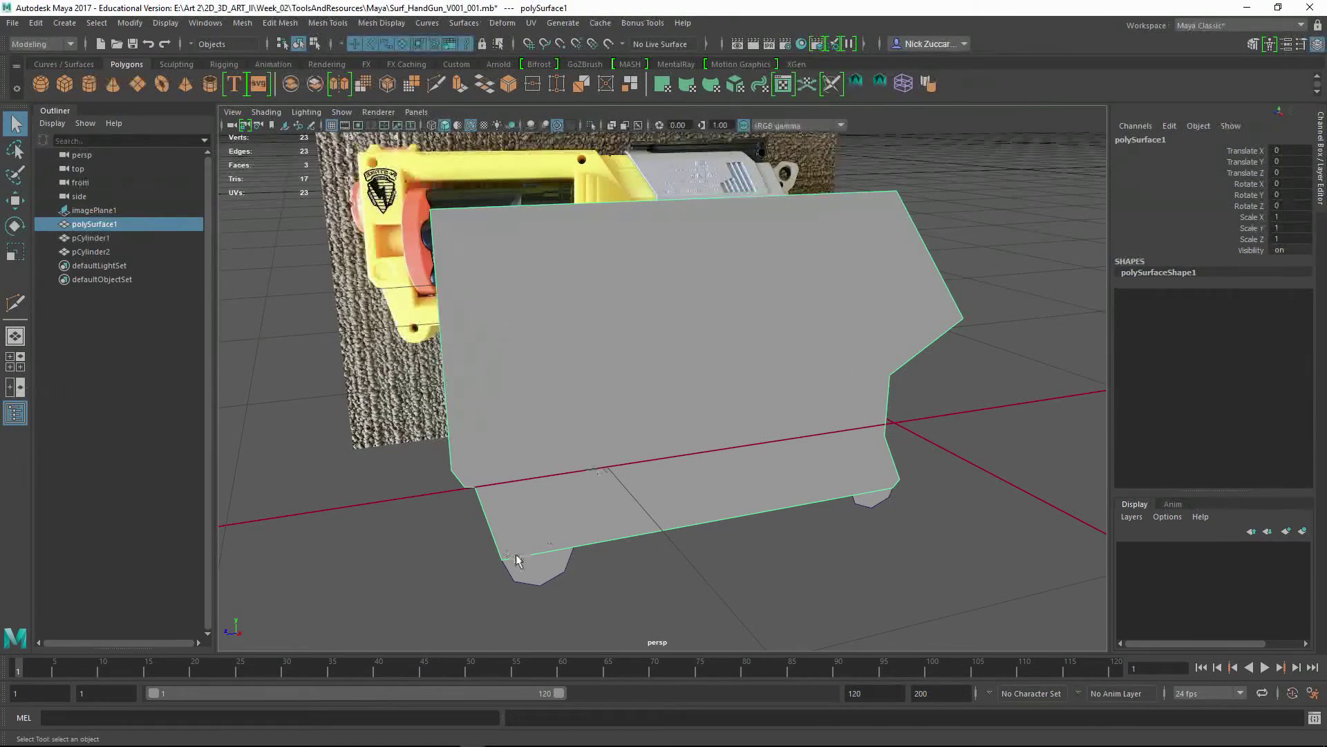
Step: Delete the construction history of the rear octagonal cap, checking the front cap for leftover history
click(531, 577)
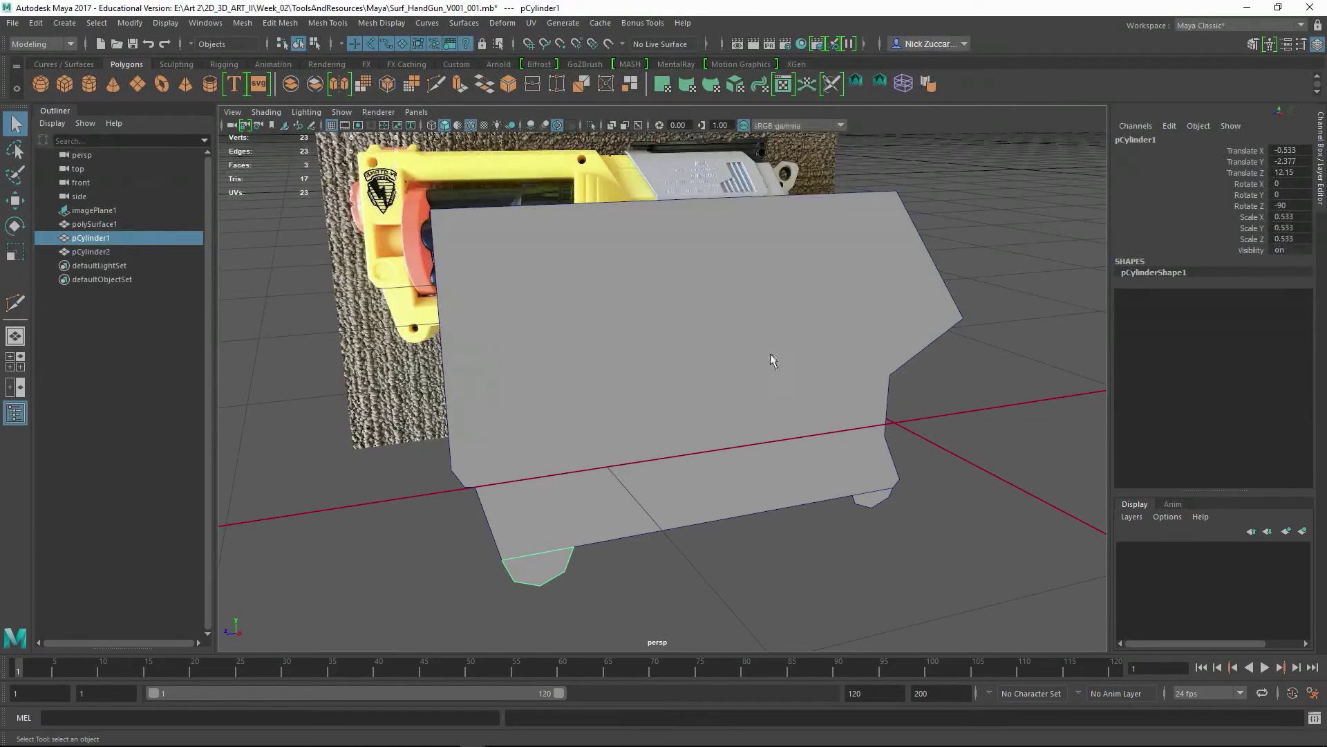
click(865, 498)
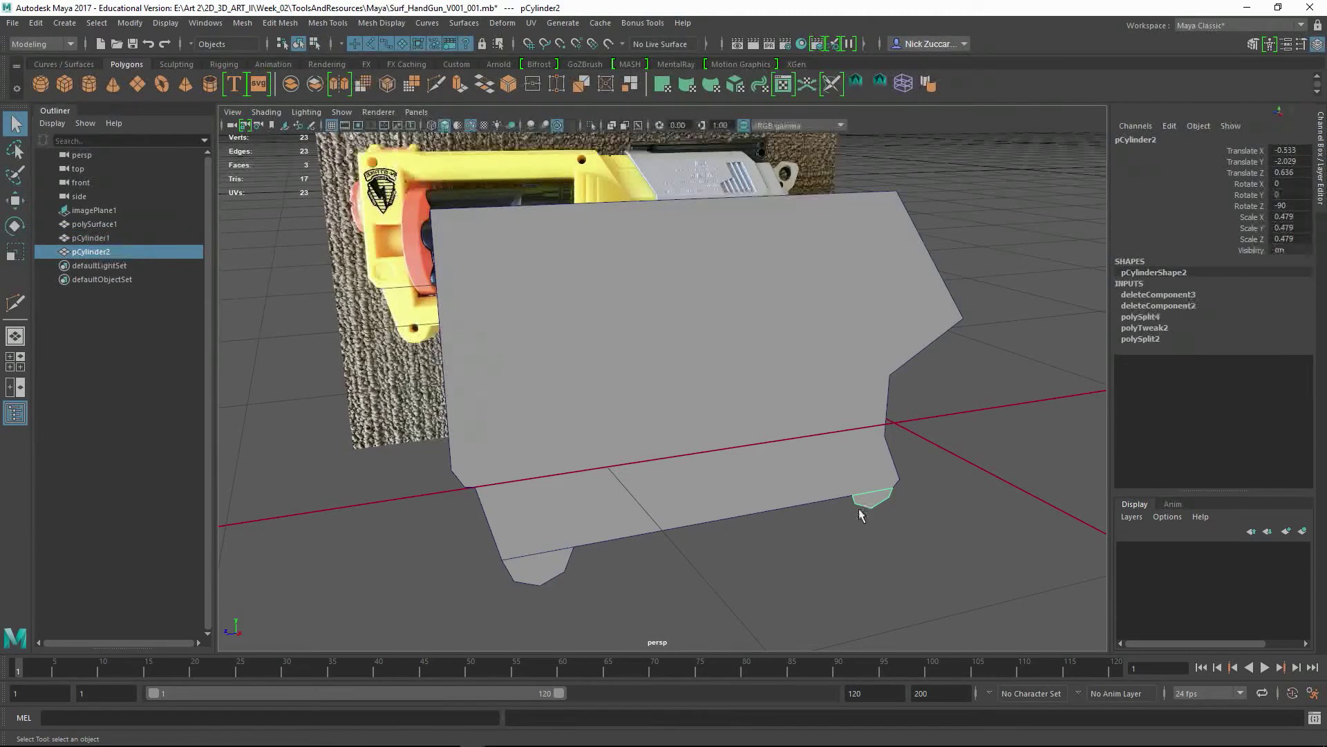
key(alt+shift+d)
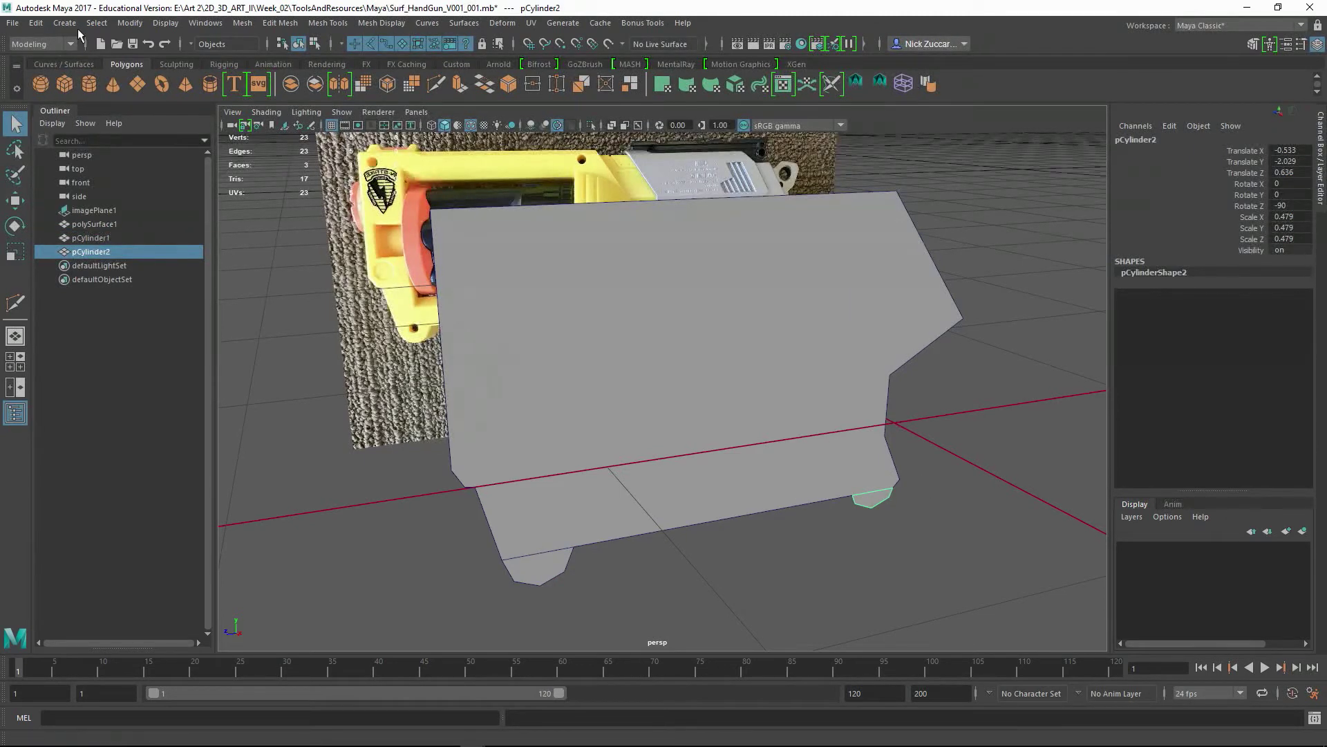
click(36, 22)
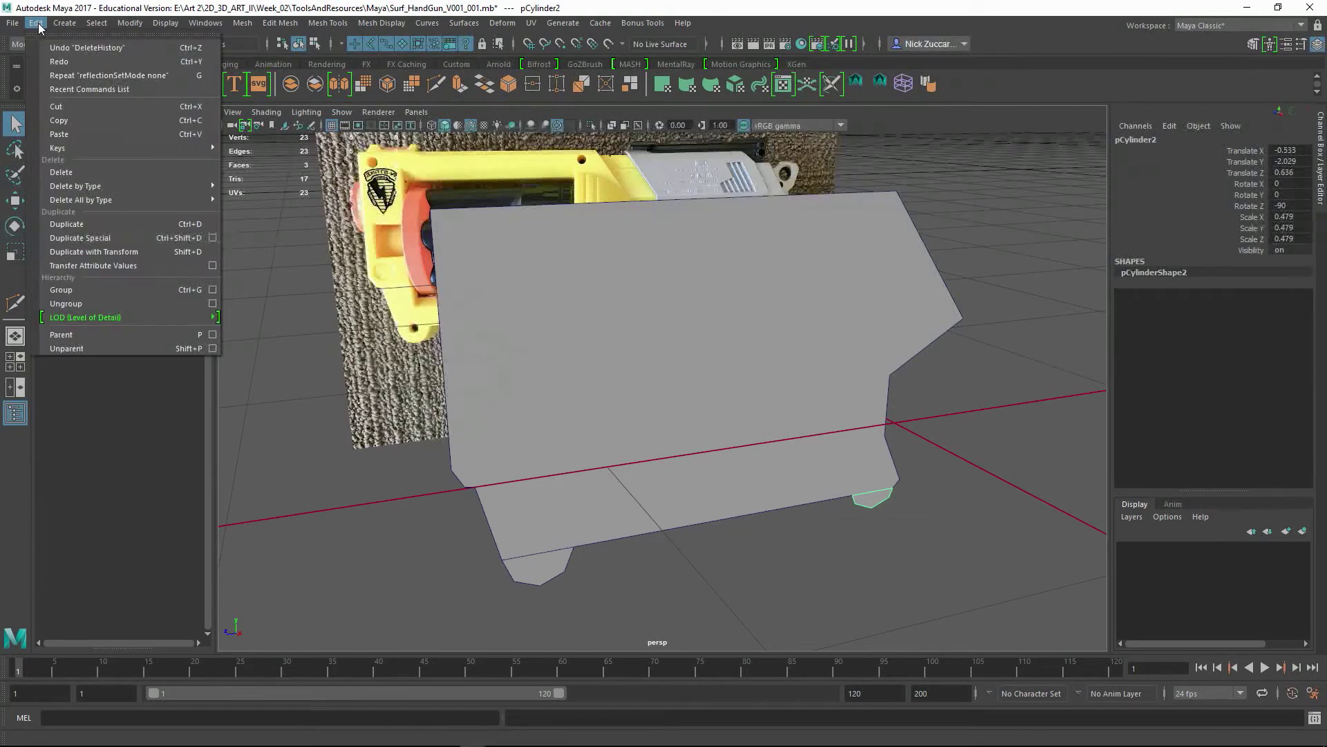
mouse_move(129, 186)
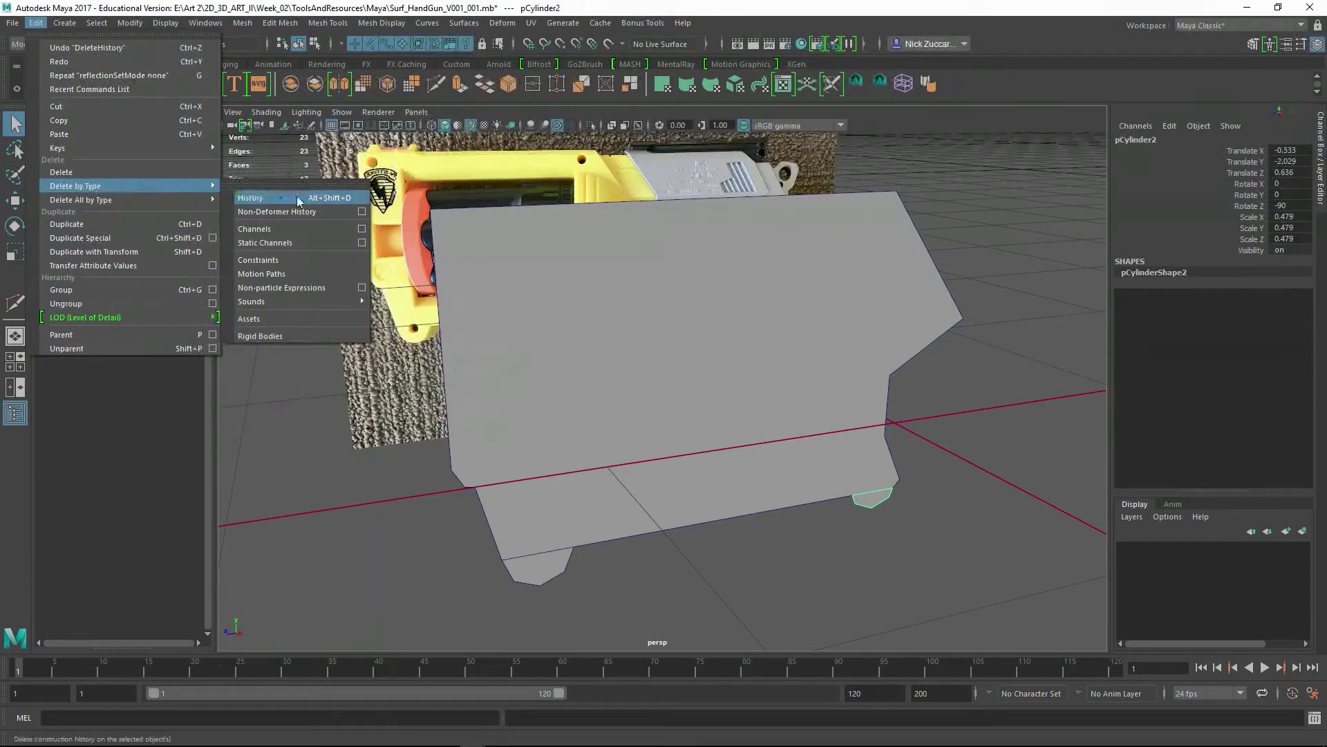
click(808, 563)
click(815, 572)
click(551, 574)
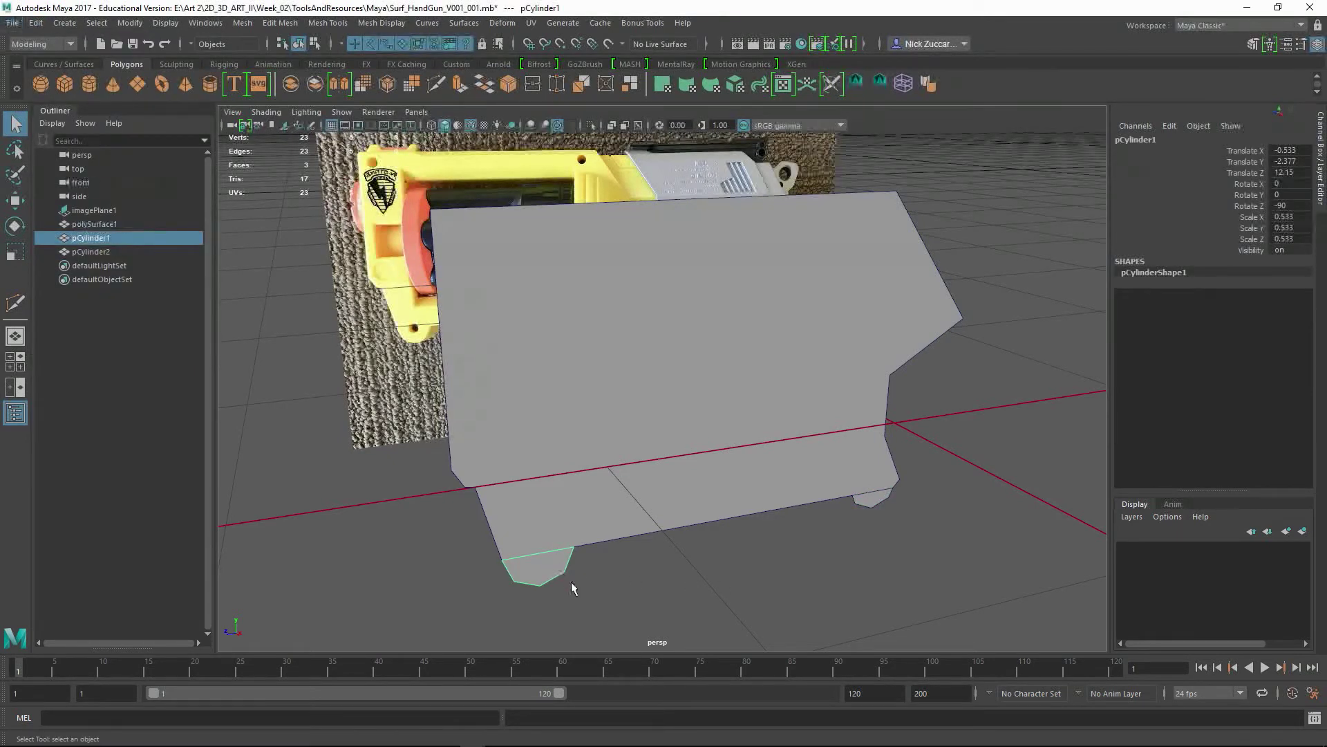
Step: Combine the traced polygon and both octagonal caps into one mesh and delete its construction history
click(557, 504)
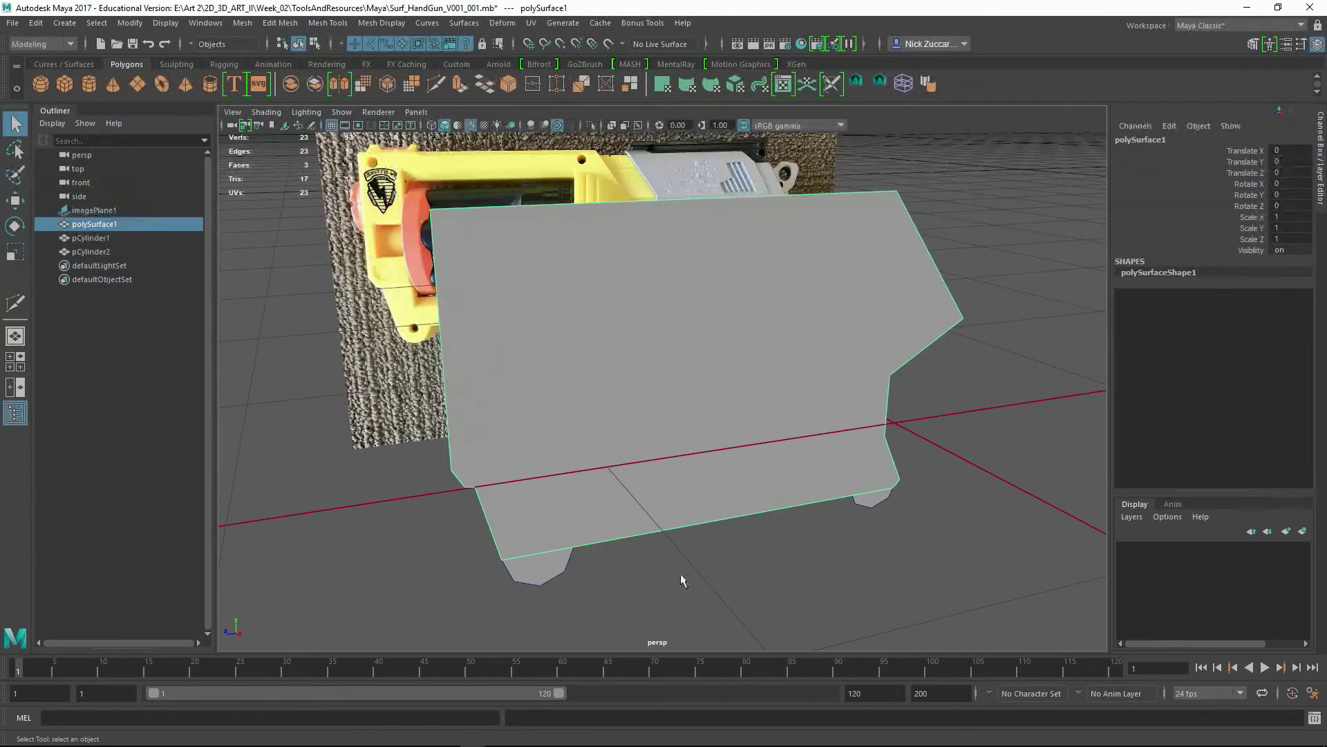
shift+click(536, 576)
shift+click(870, 507)
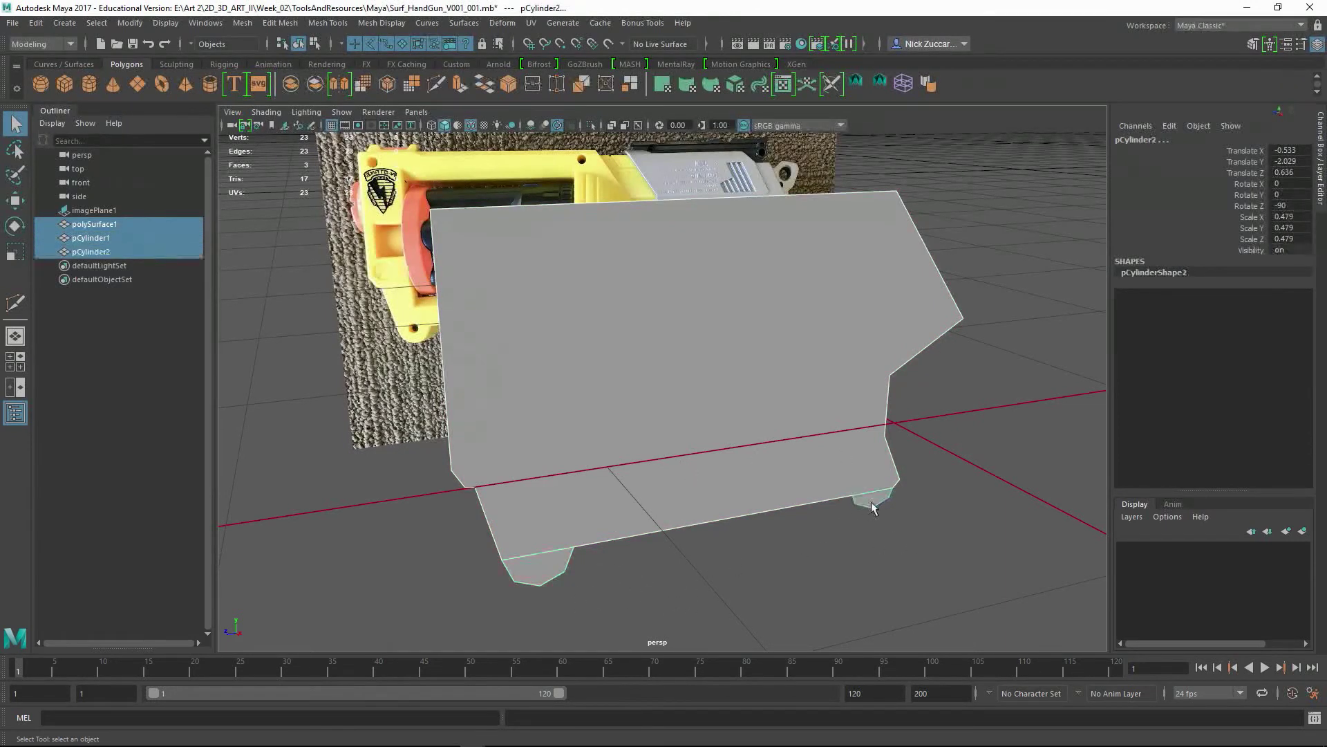
click(243, 26)
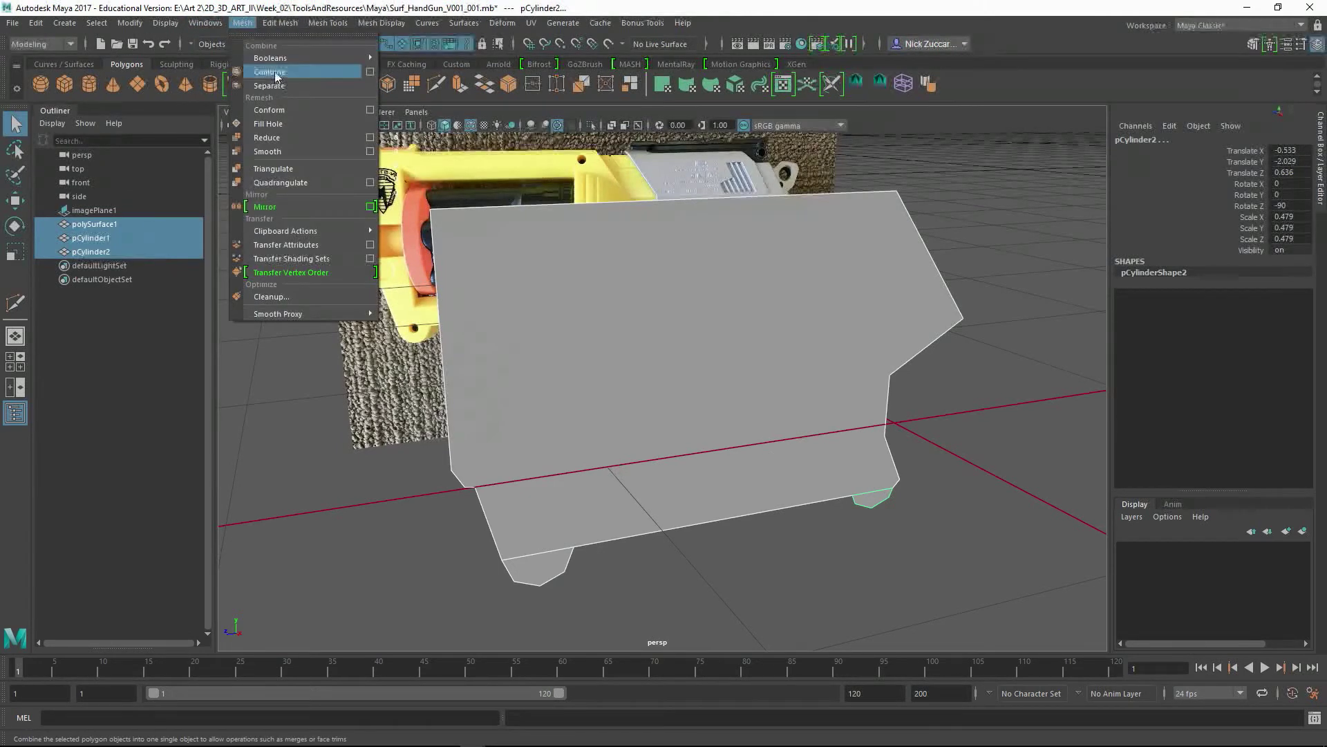
click(278, 73)
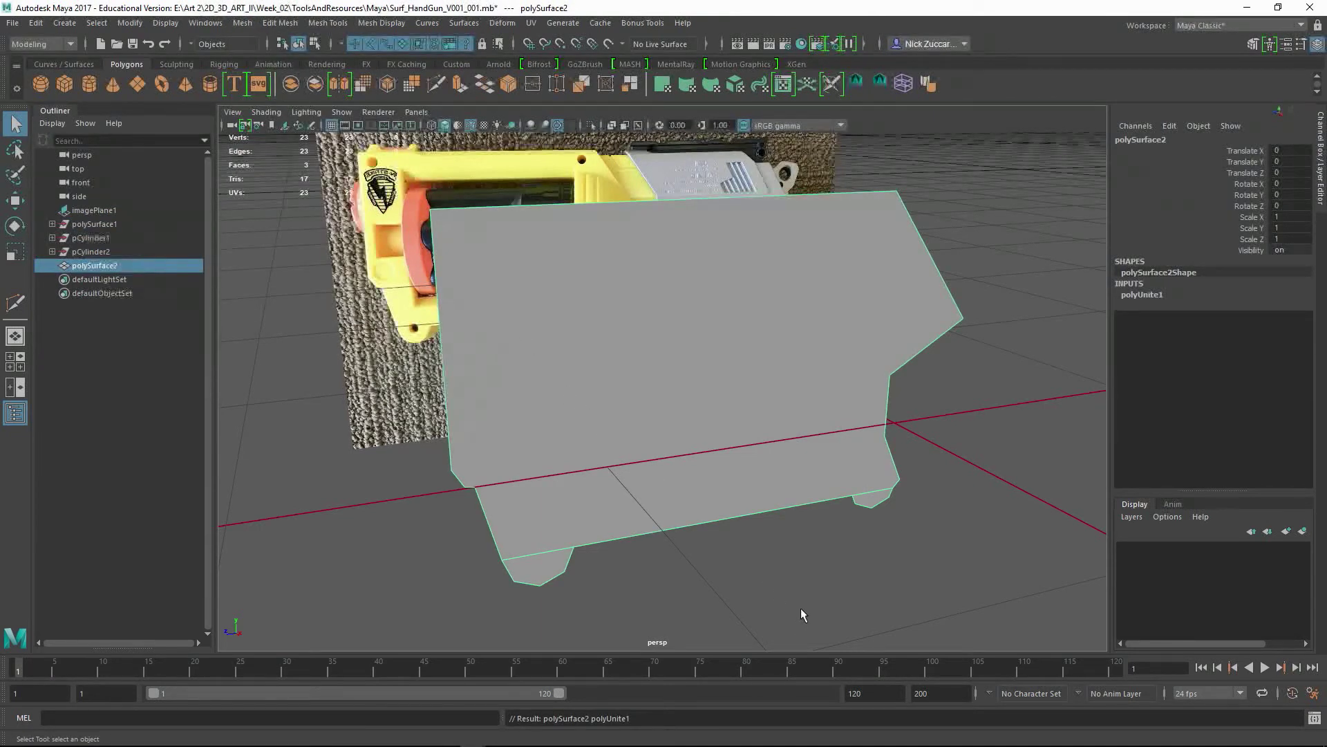
key(alt+shift+d)
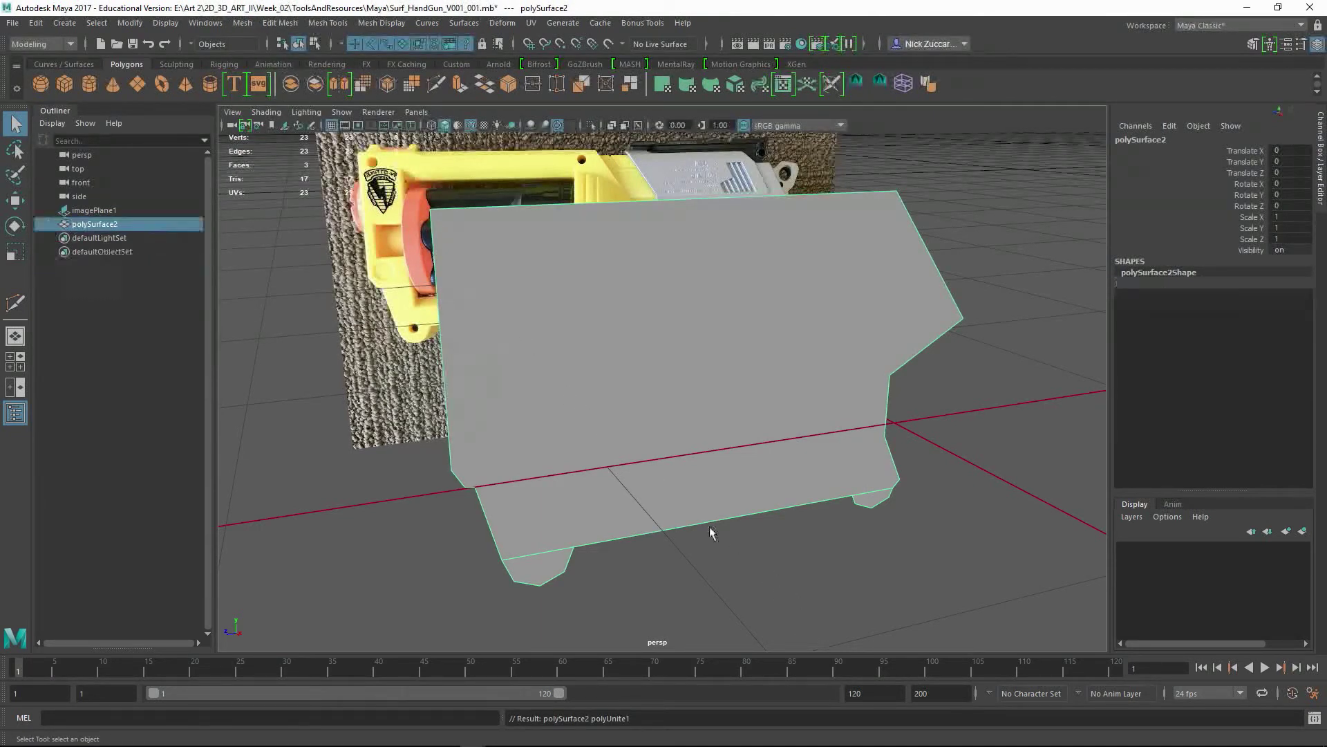
Step: Test-move the polygon's vertex at the front cap's rear corner upward, undo it, and check the front corner vertex
click(619, 567)
scroll(590, 539, up, 5)
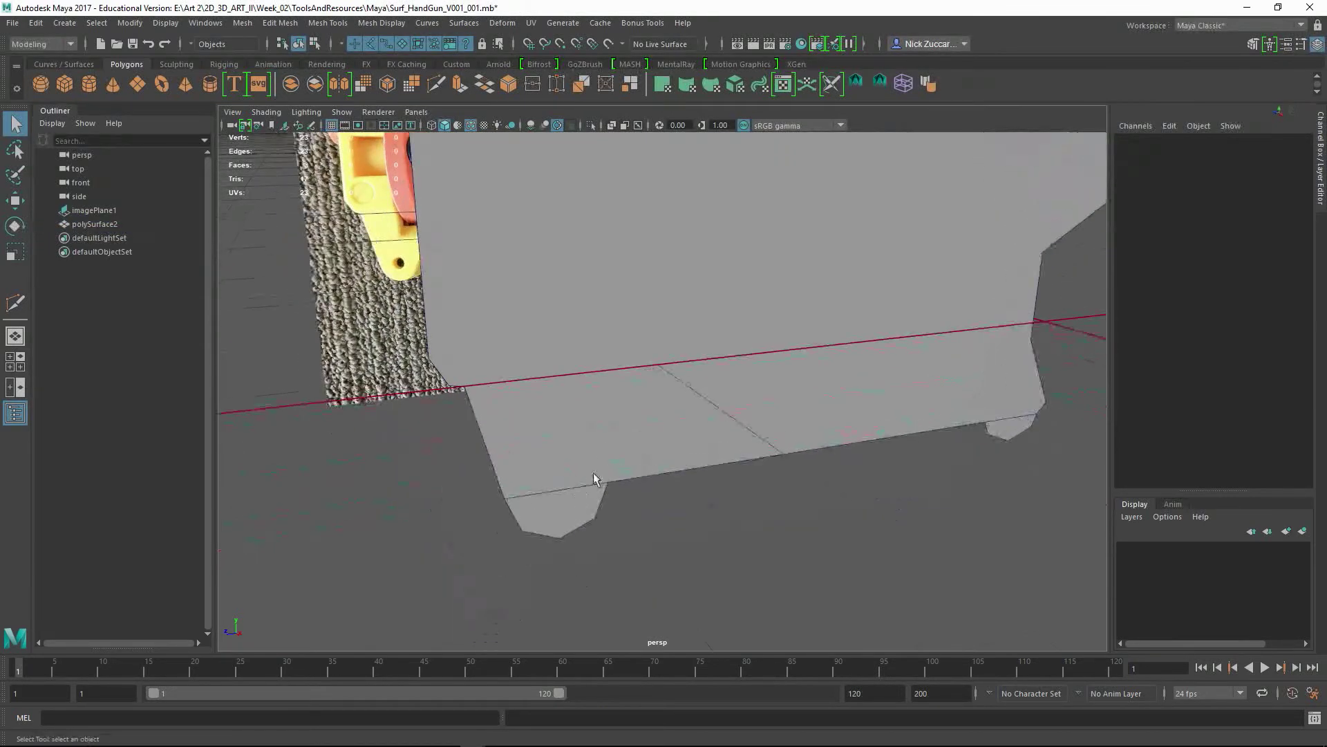
click(595, 479)
key(F9)
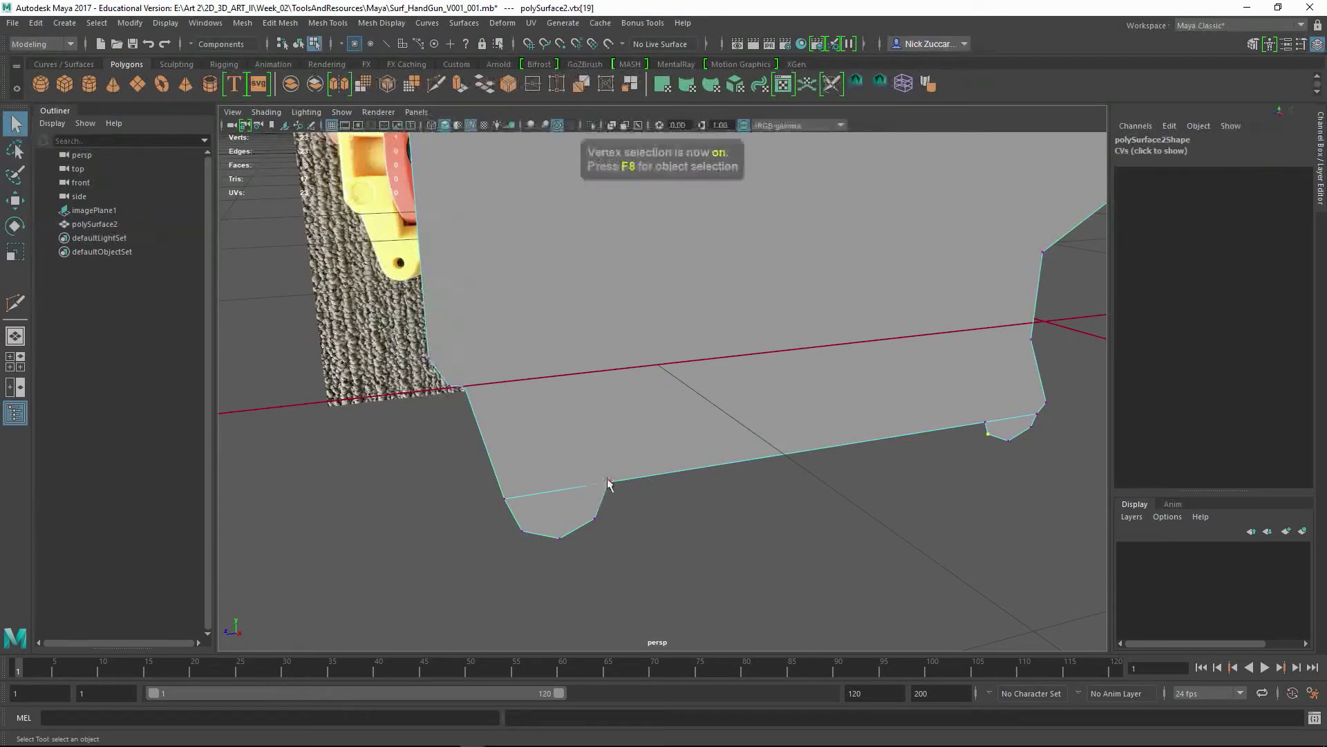
click(608, 482)
key(w)
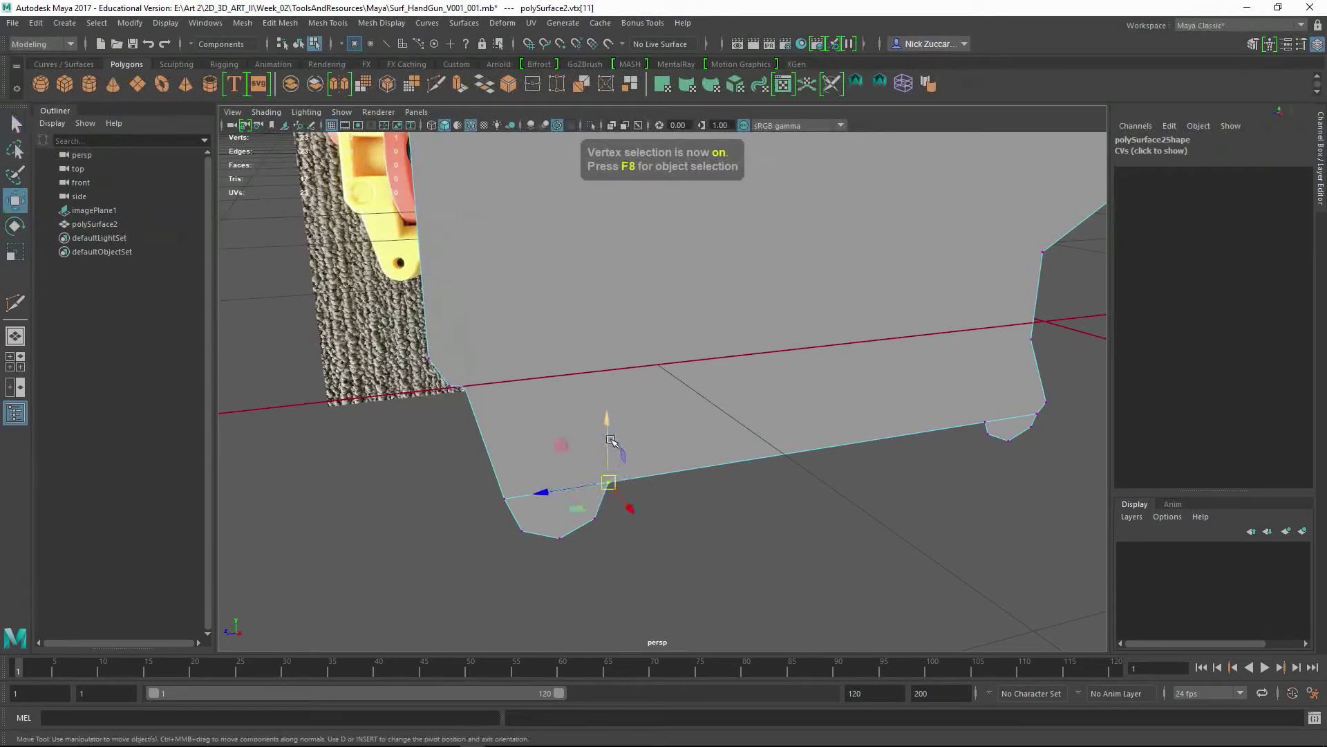
drag(611, 440, 621, 414)
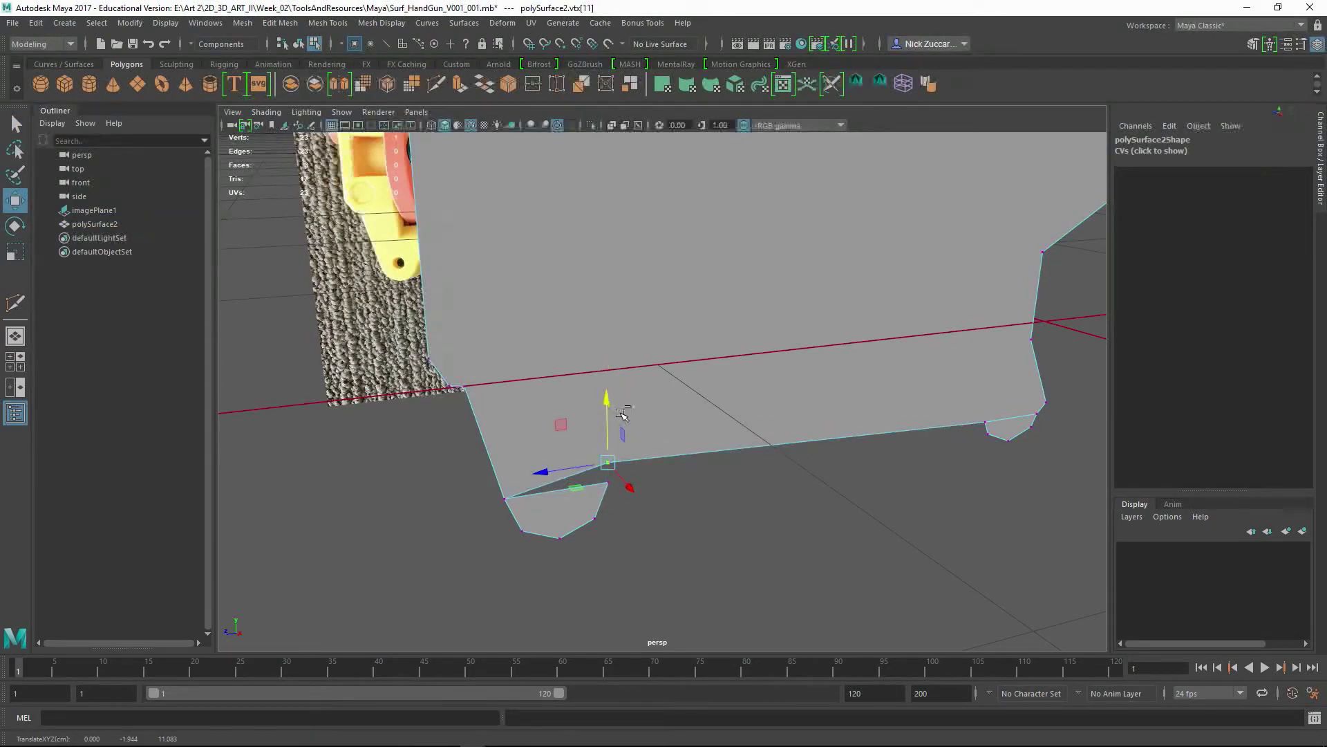
click(785, 523)
alt+drag(815, 479, 428, 503)
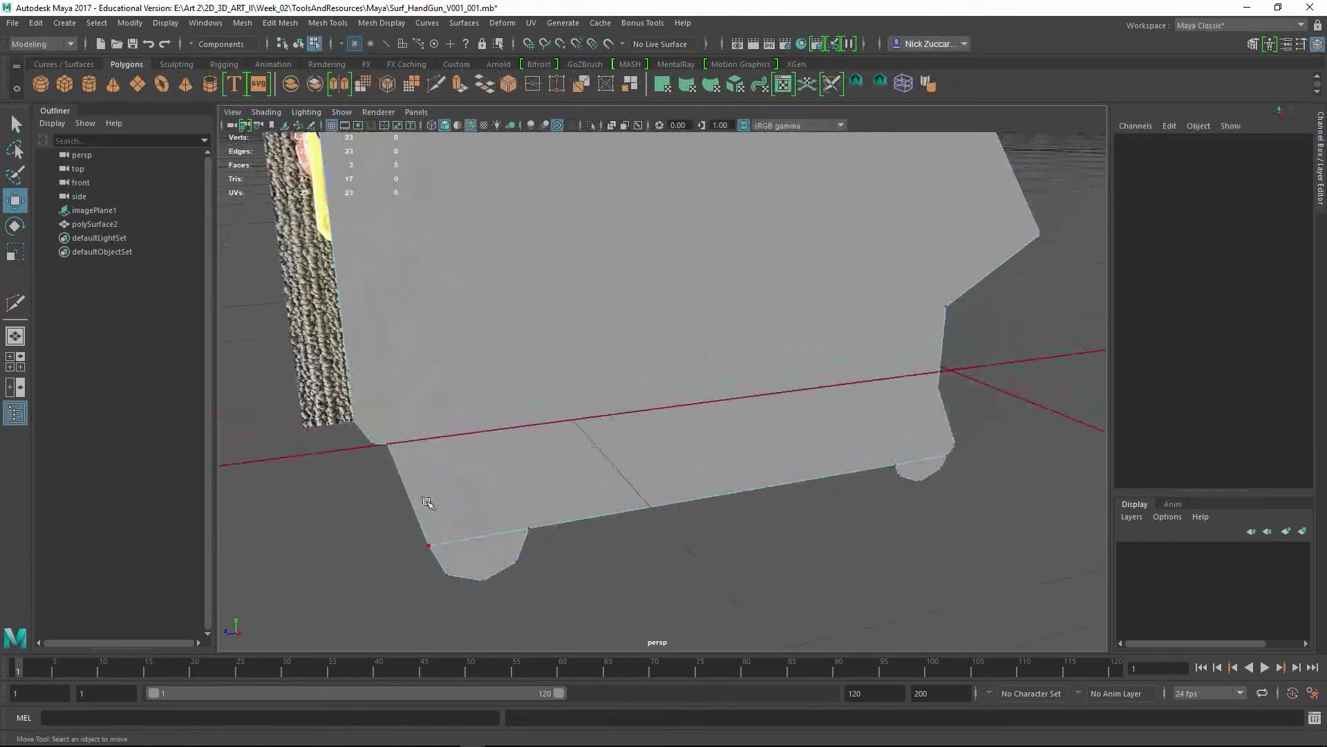
click(429, 545)
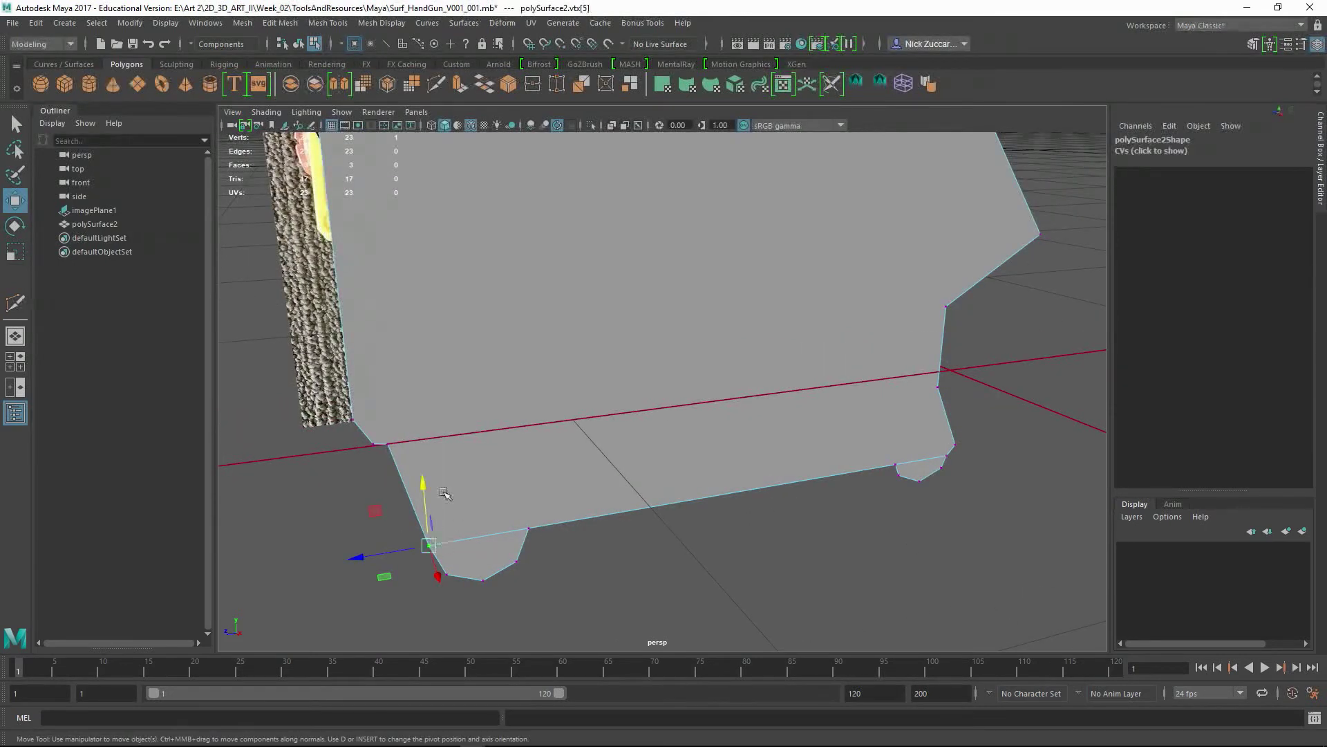
click(637, 579)
Step: Merge all vertices of the combined mesh using a threshold of 0.0010
scroll(691, 535, down, 5)
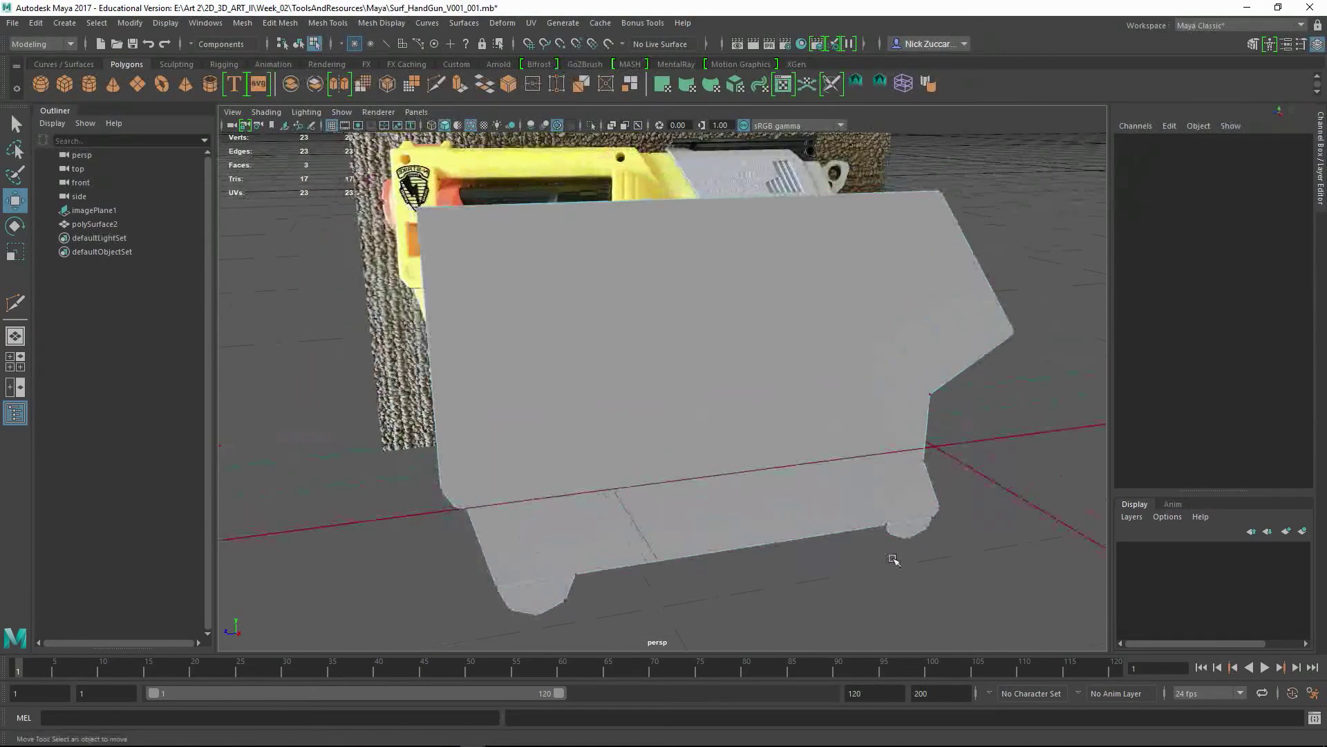
scroll(857, 541, up, 1)
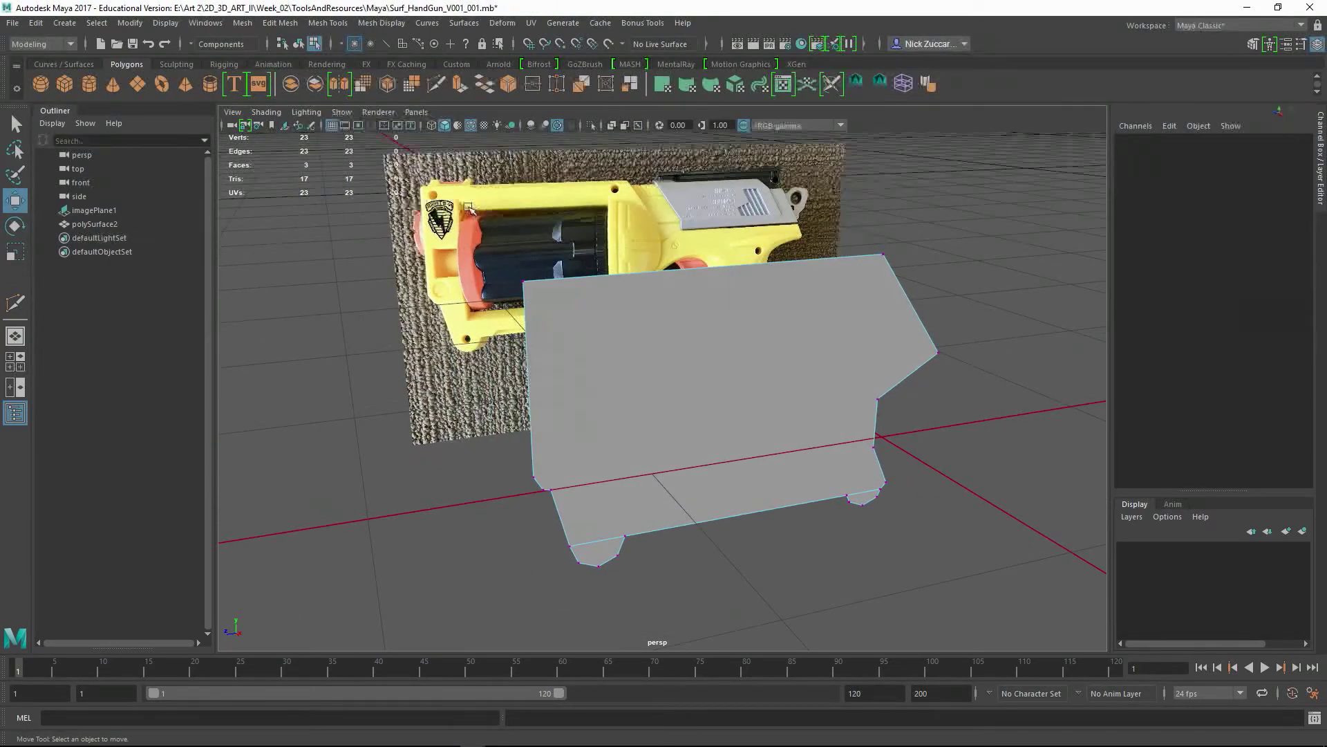
drag(468, 206, 1031, 596)
scroll(793, 457, up, 3)
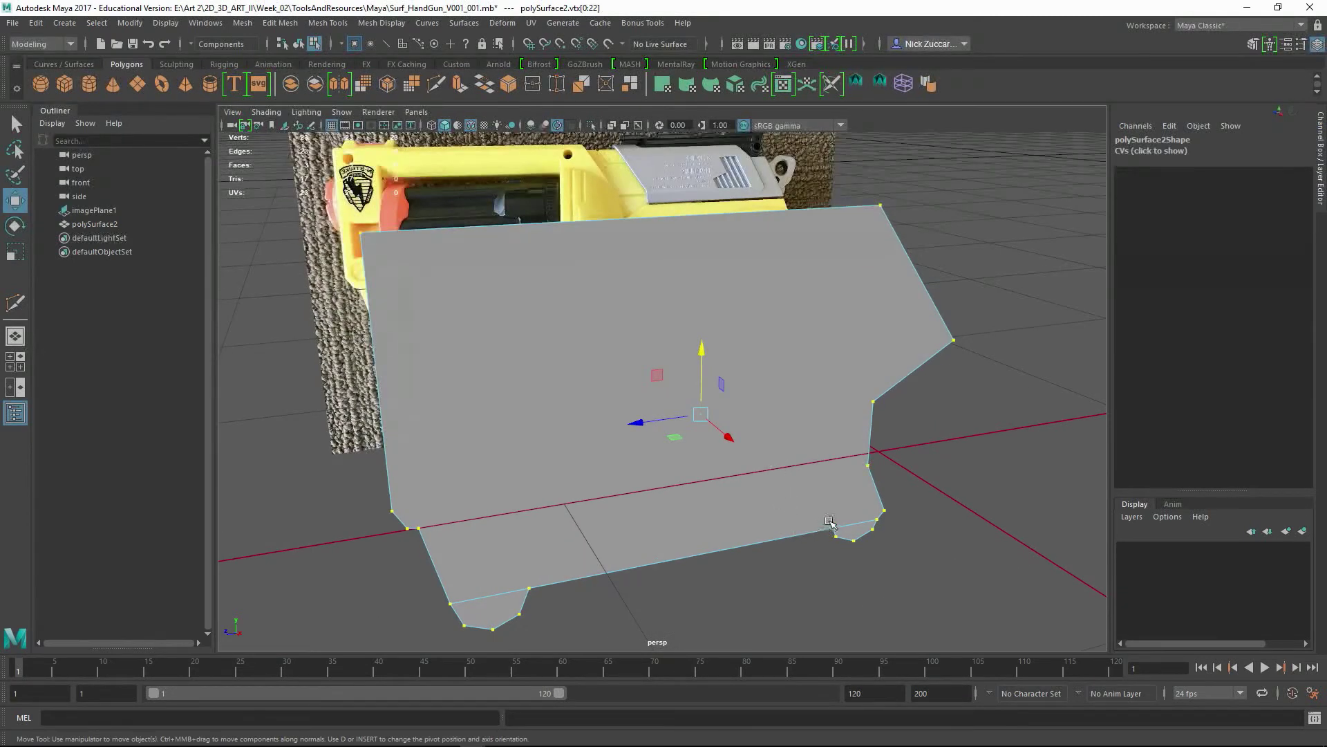
shift+right_click(840, 521)
shift+right_drag(840, 523, 955, 466)
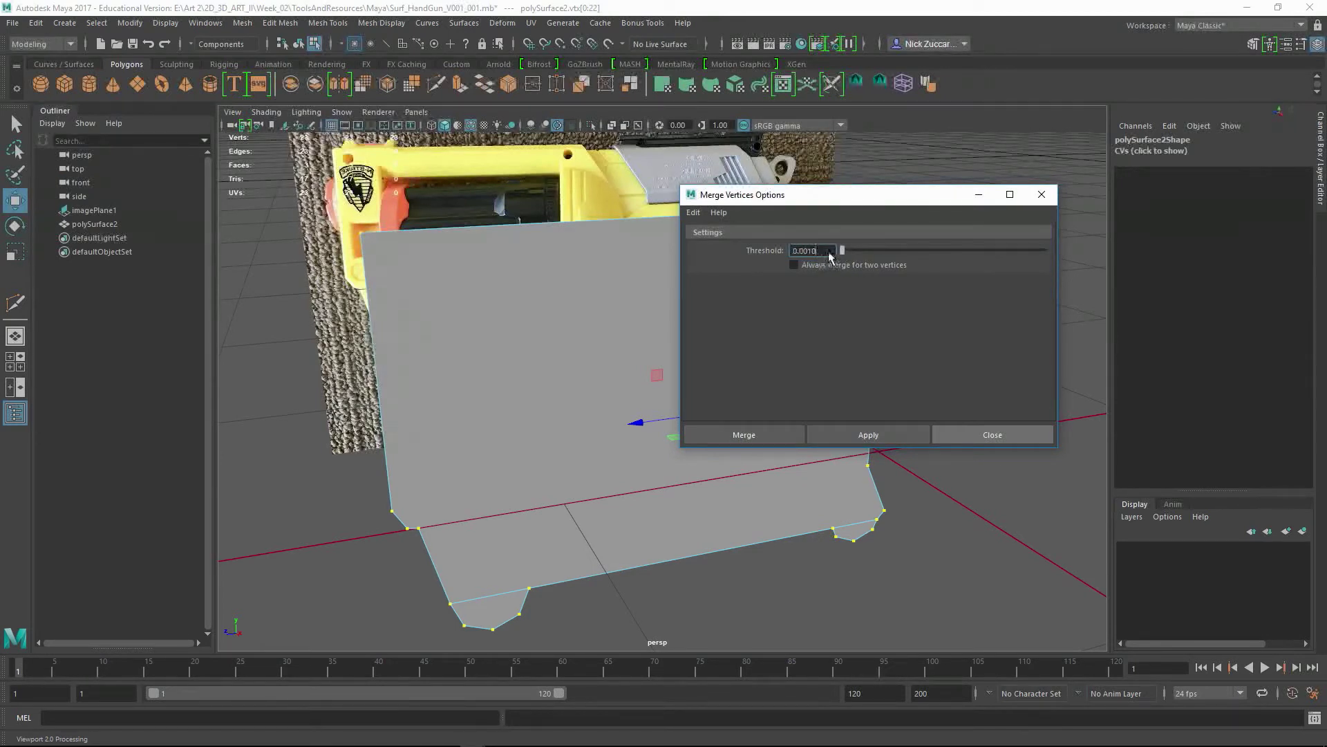
click(875, 435)
click(1042, 194)
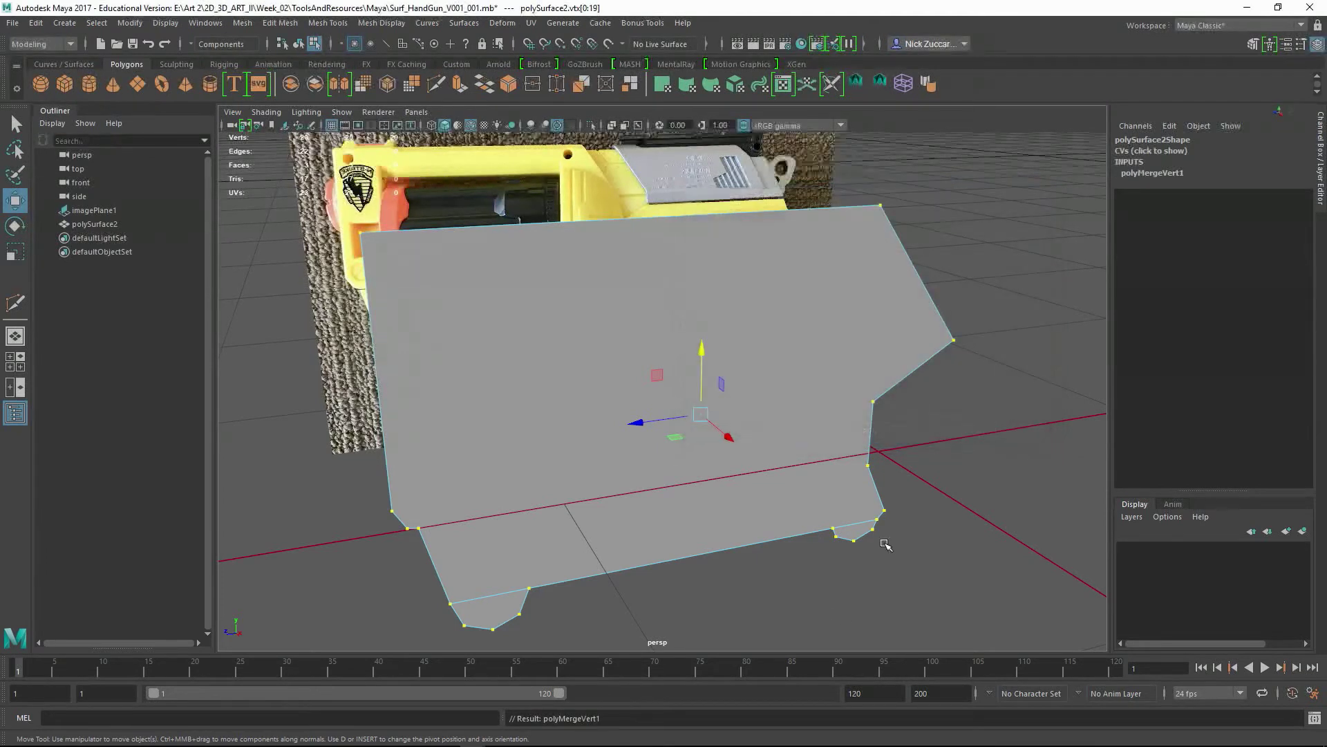
Step: Test the merge by moving the front cap's two corner vertices and the rear cap's front corner vertex, undoing each move
click(698, 607)
click(529, 587)
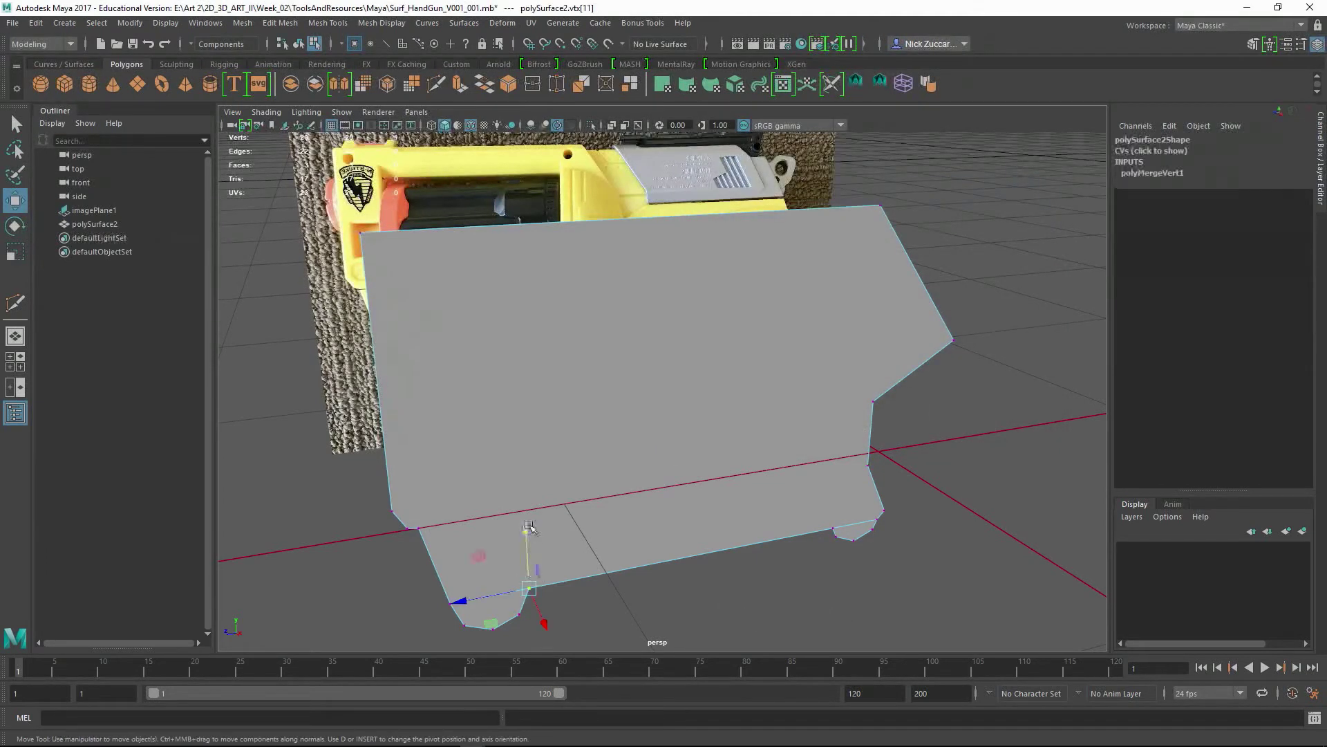
drag(529, 527, 529, 473)
key(ctrl+z)
click(438, 601)
click(450, 603)
drag(446, 556, 449, 536)
key(ctrl+z)
click(832, 527)
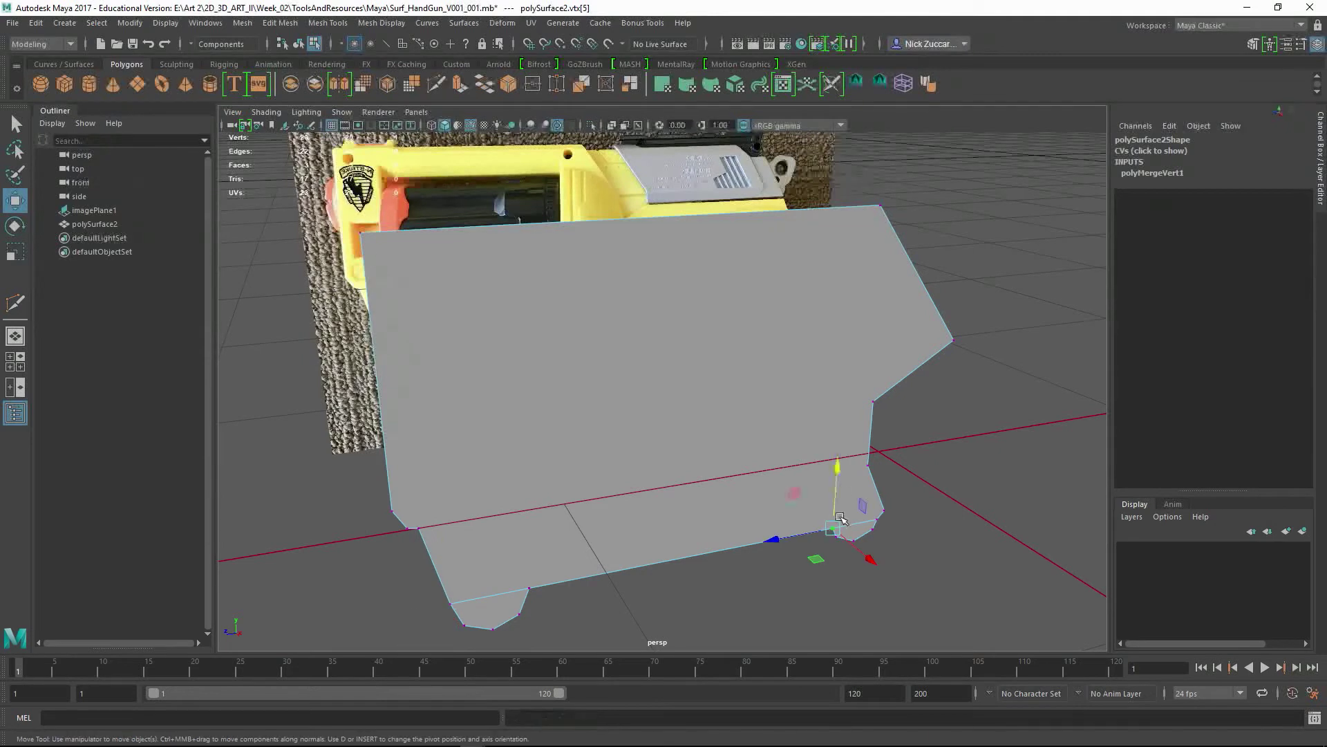
mouse_move(837, 482)
mouse_down()
mouse_move(839, 466)
mouse_move(838, 491)
mouse_up()
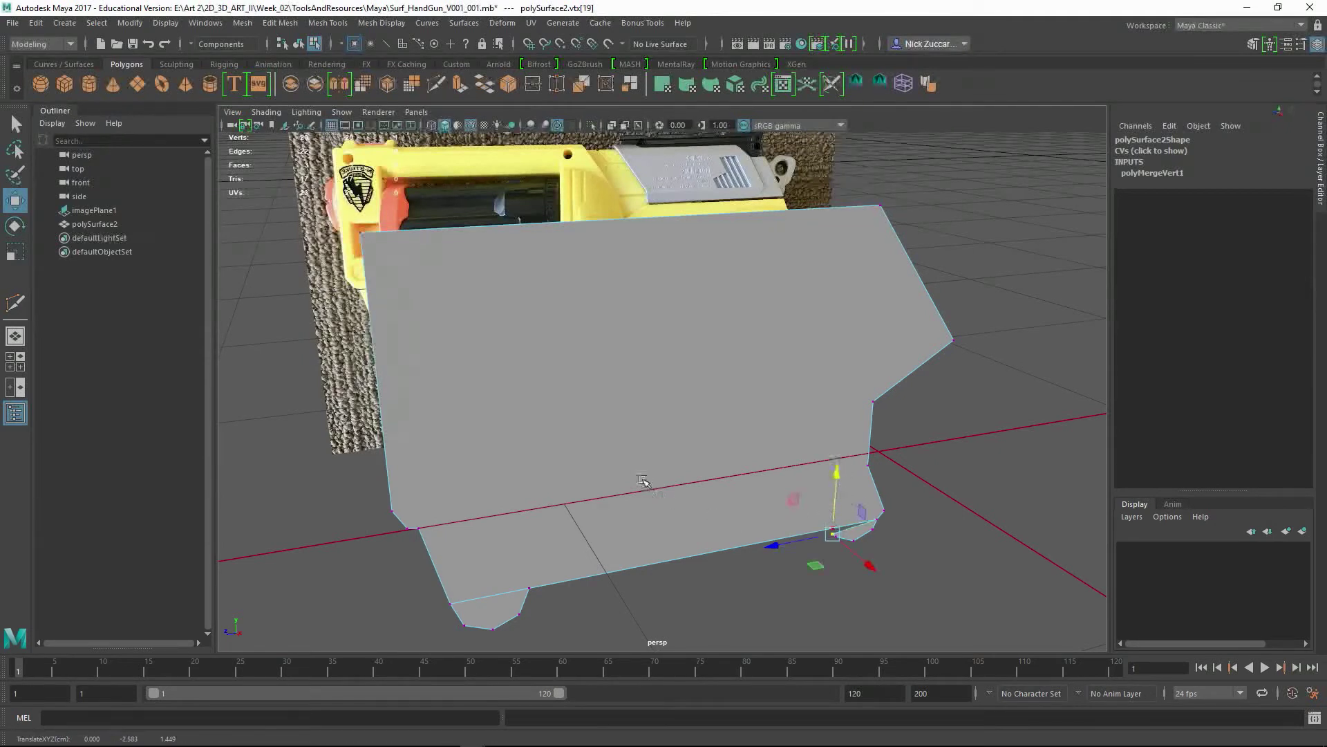
key(ctrl+z)
Step: Pull the rear cap's front corner vertex rearward and down, away from the polygon's bottom-edge vertex
alt+middle_drag(761, 571, 587, 468)
alt+right_drag(587, 468, 847, 578)
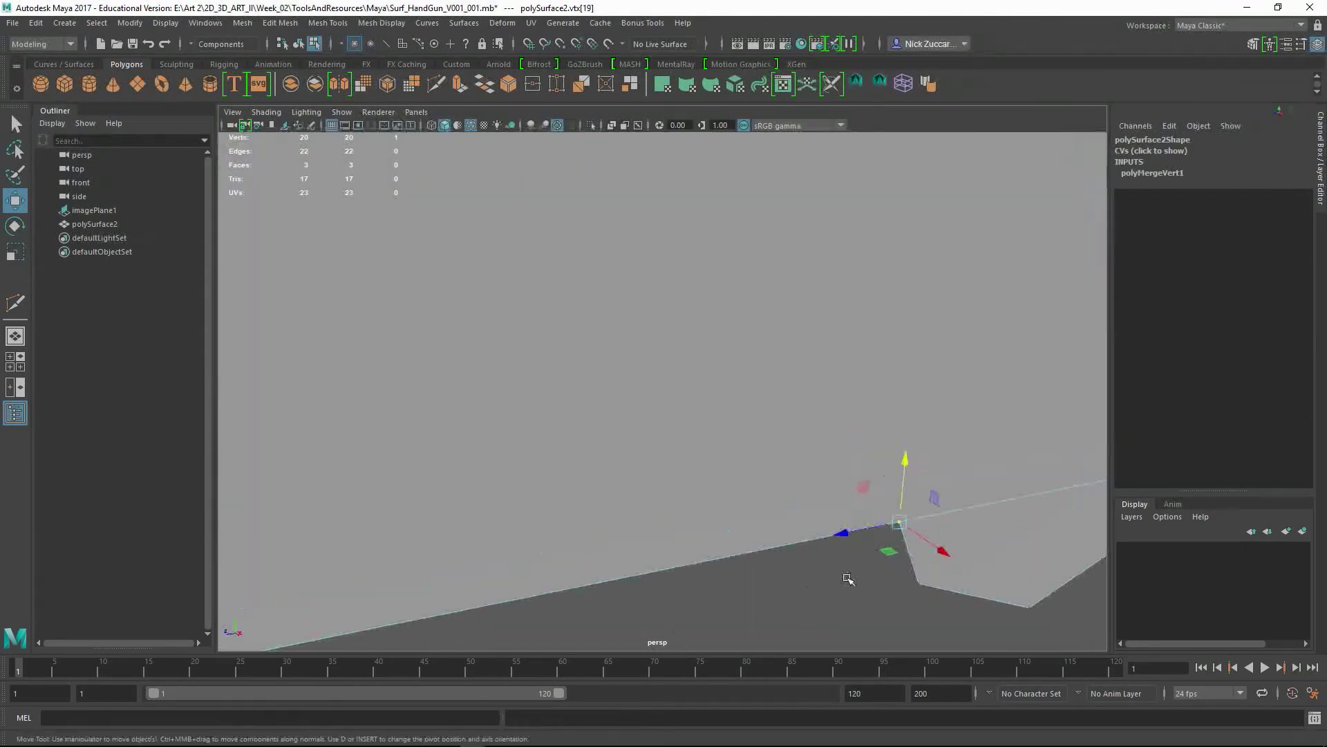
alt+middle_drag(847, 578, 620, 468)
alt+right_drag(620, 468, 628, 486)
alt+middle_drag(532, 423, 654, 489)
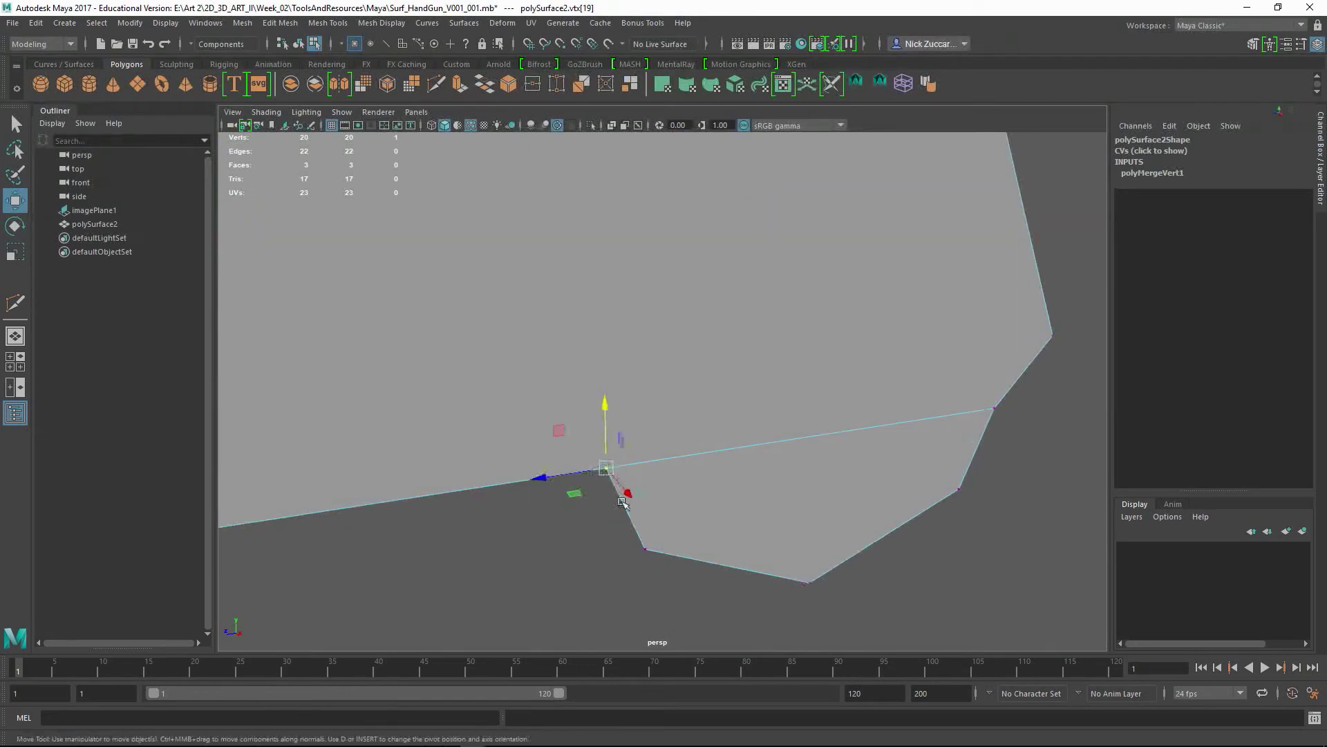
click(586, 523)
click(606, 469)
middle_drag(593, 469, 633, 517)
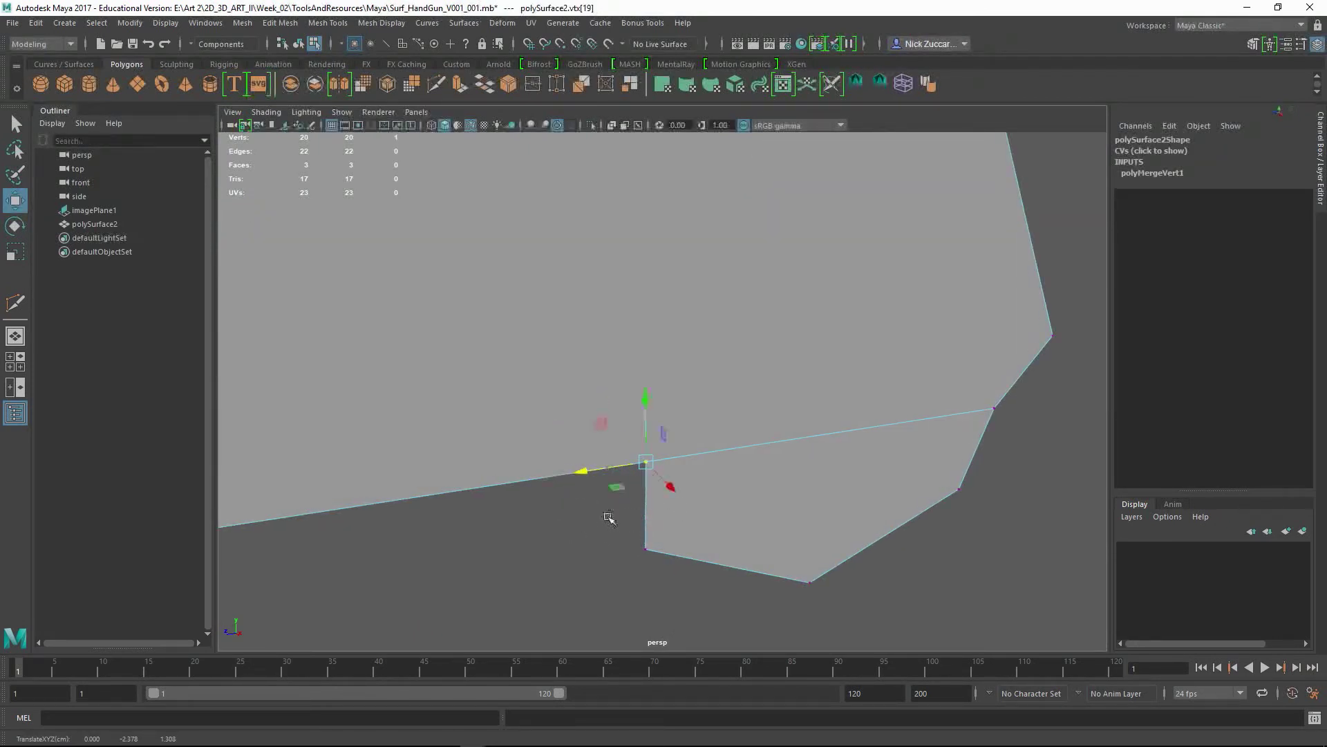
drag(648, 397, 649, 438)
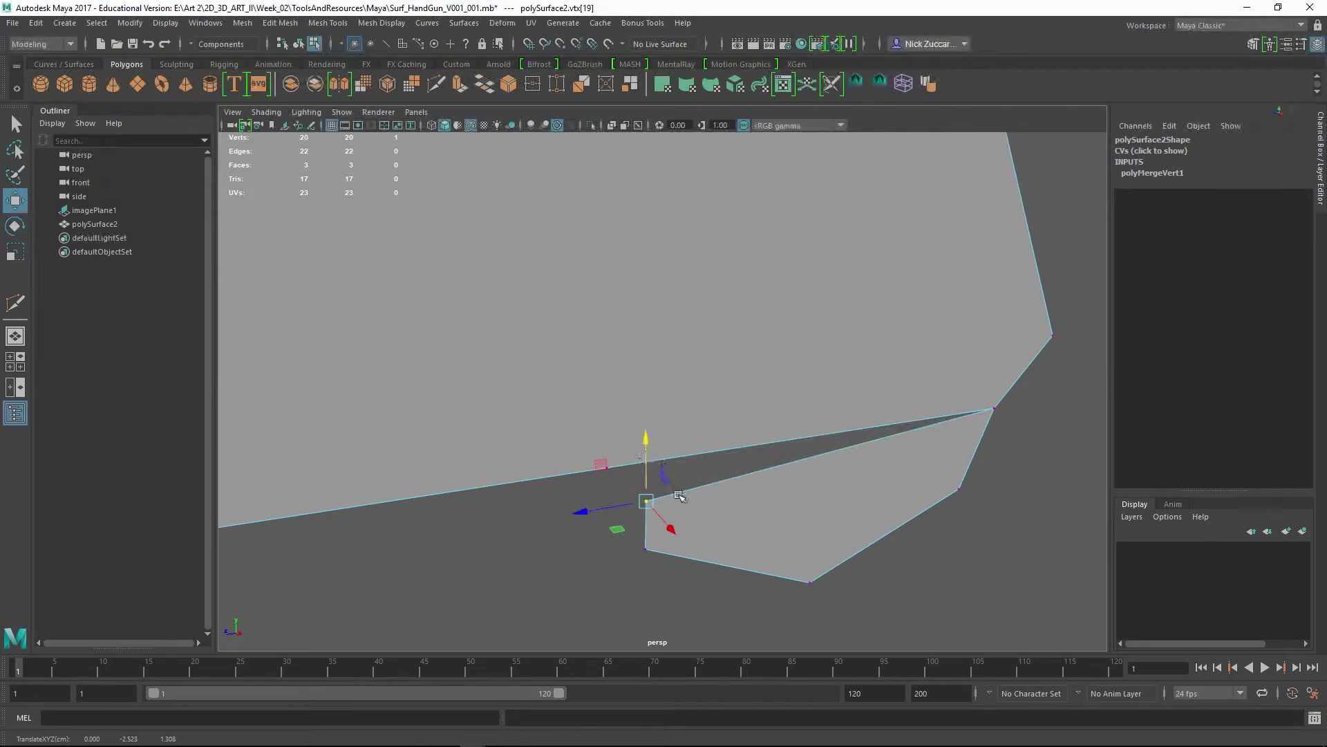
Step: Try snapping the pulled-away cap vertex back onto the polygon's bottom-edge vertex, and undo the snap
key(v)
middle_drag(672, 503, 608, 473)
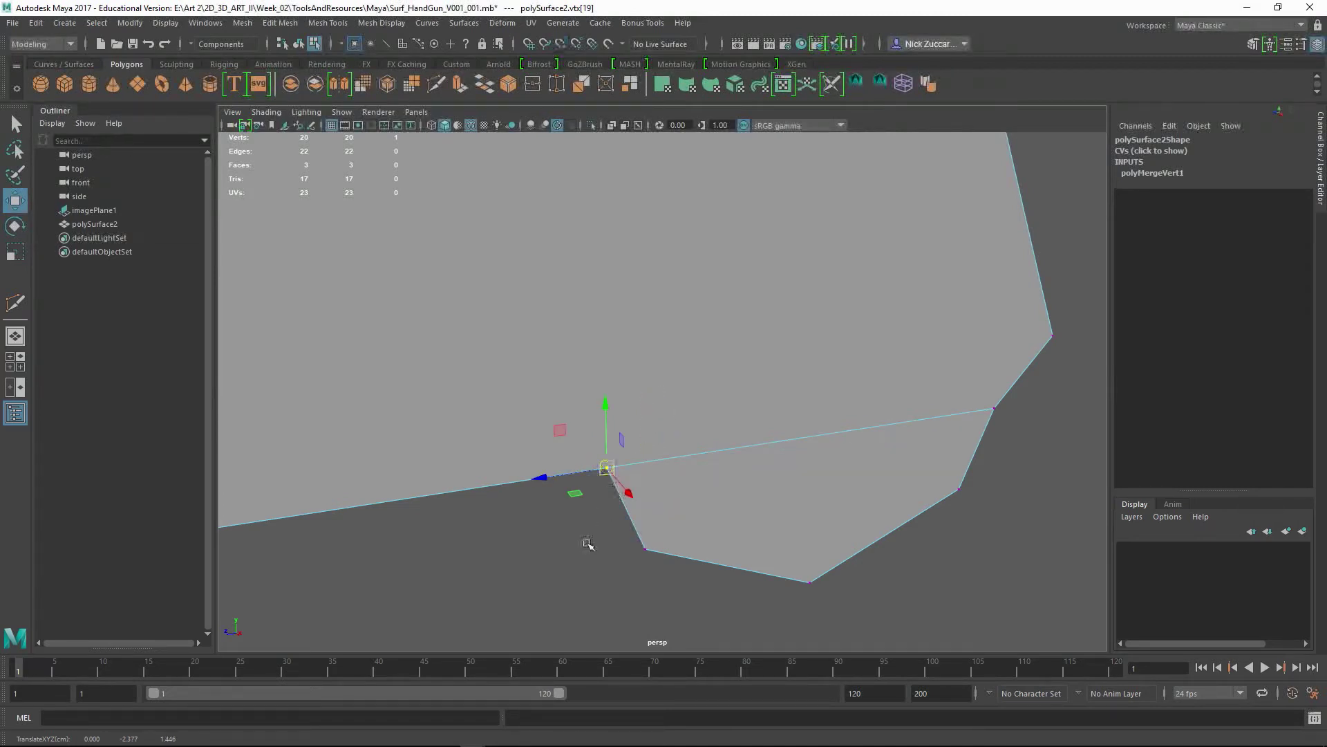
key(ctrl+z)
Step: Test-move the rear cap's rear corner vertex to check its weld to the polygon, and undo the move
click(594, 563)
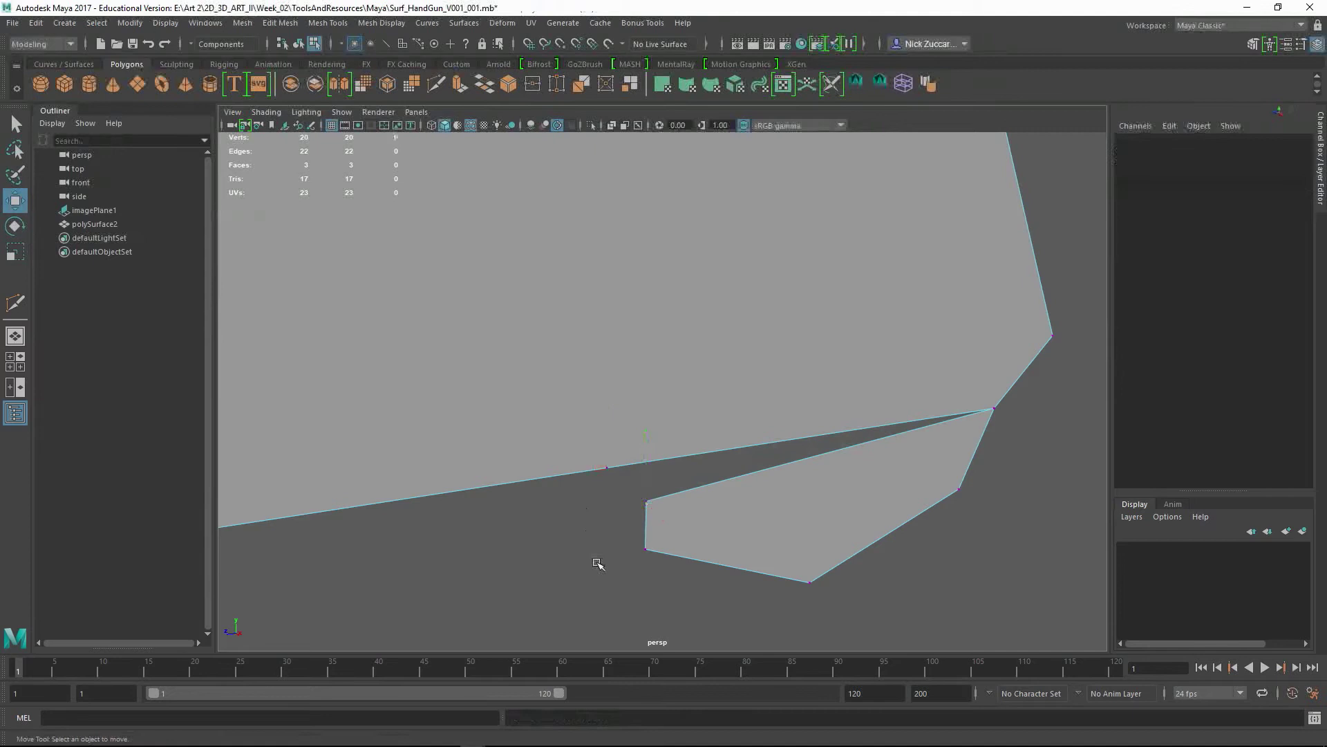
click(996, 410)
drag(999, 347, 1001, 350)
key(ctrl+z)
Step: Target Weld the rear cap's pulled-away front corner vertex onto the polygon's bottom-edge vertex
click(645, 501)
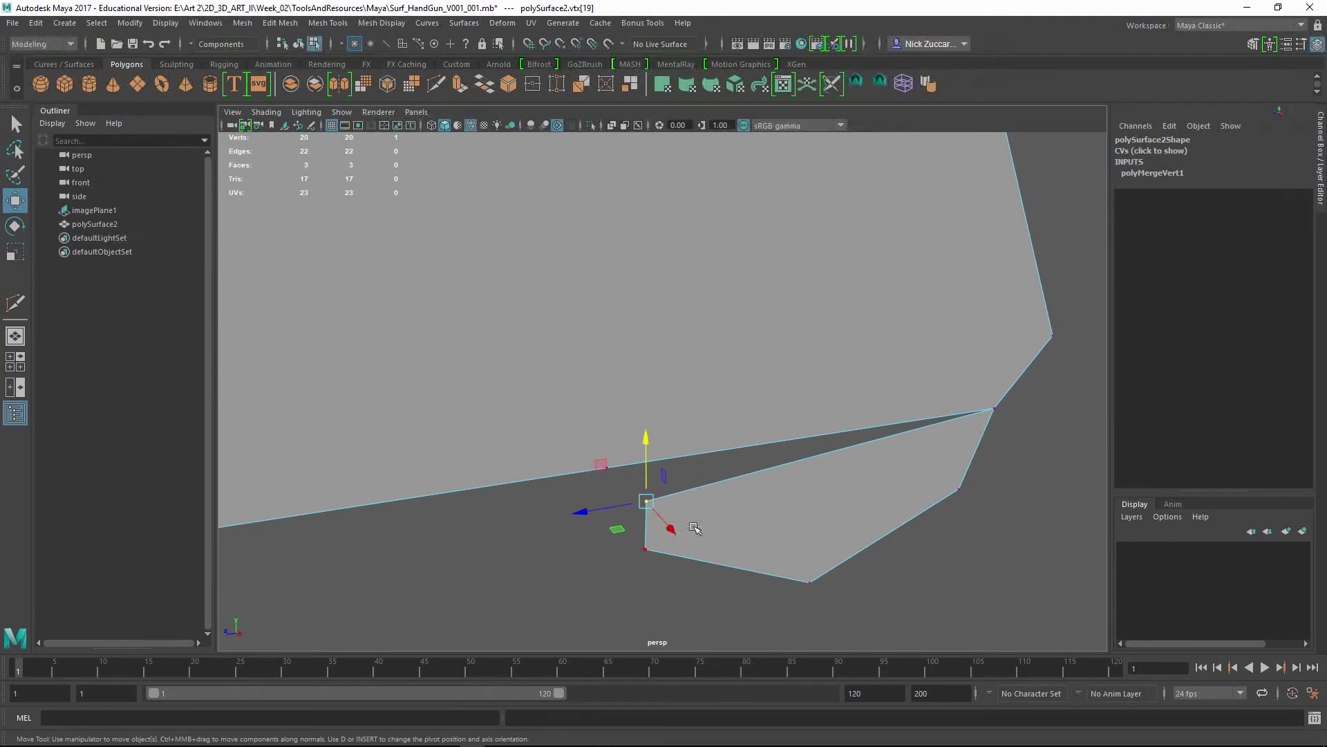
shift+right_click(648, 501)
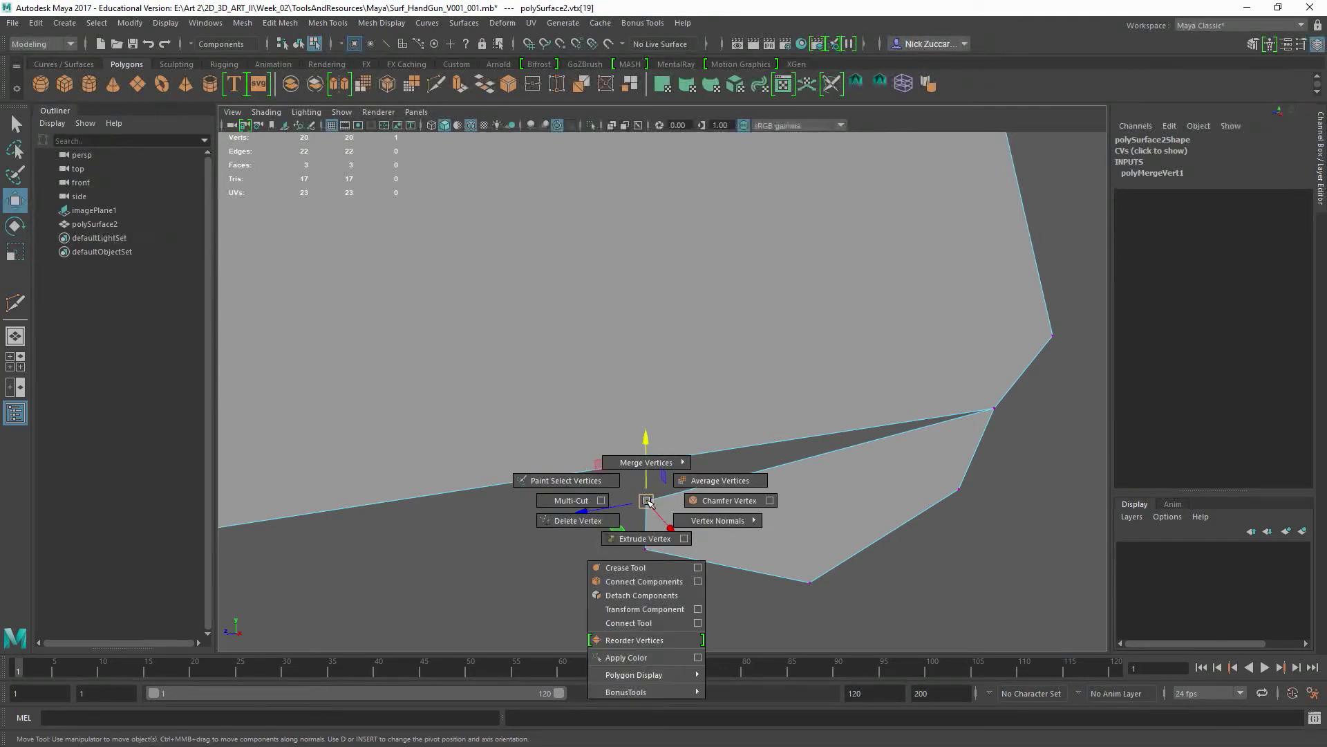
mouse_move(648, 495)
shift+right_down()
mouse_move(656, 464)
mouse_move(662, 506)
shift+right_up()
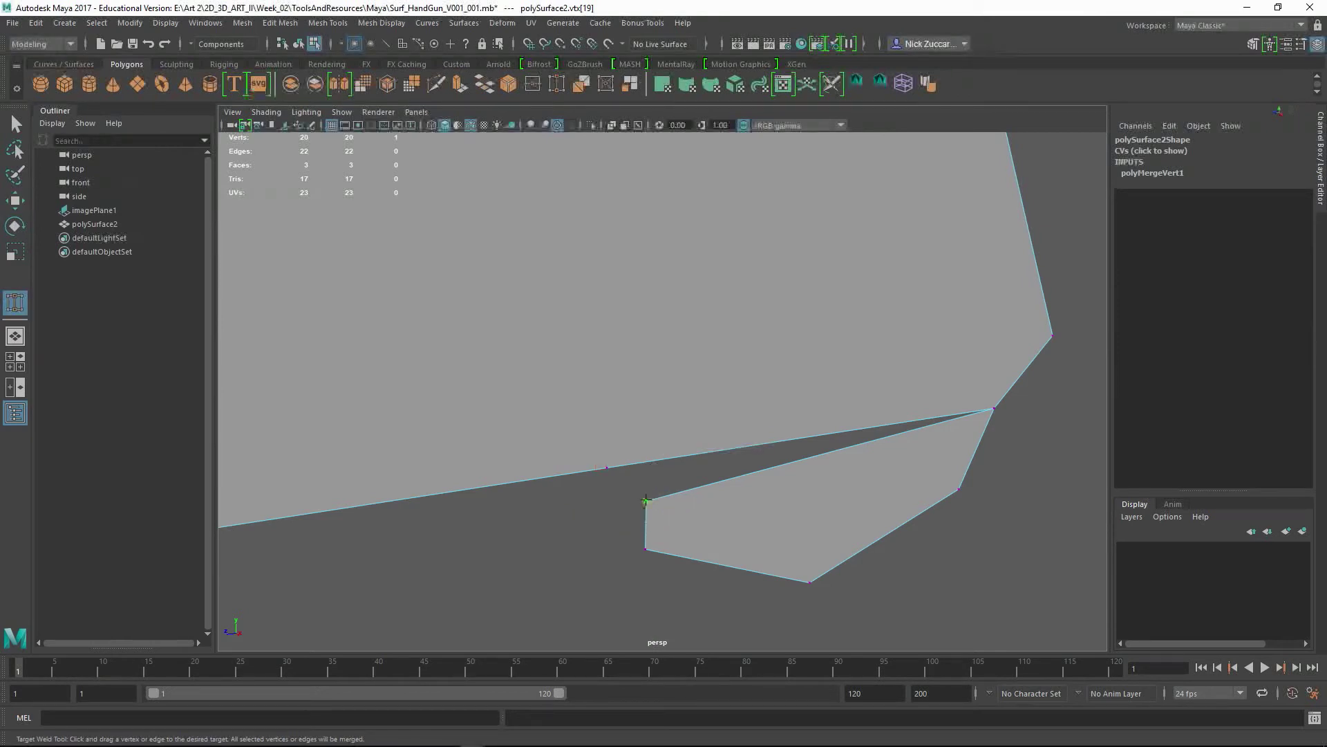
drag(645, 500, 606, 468)
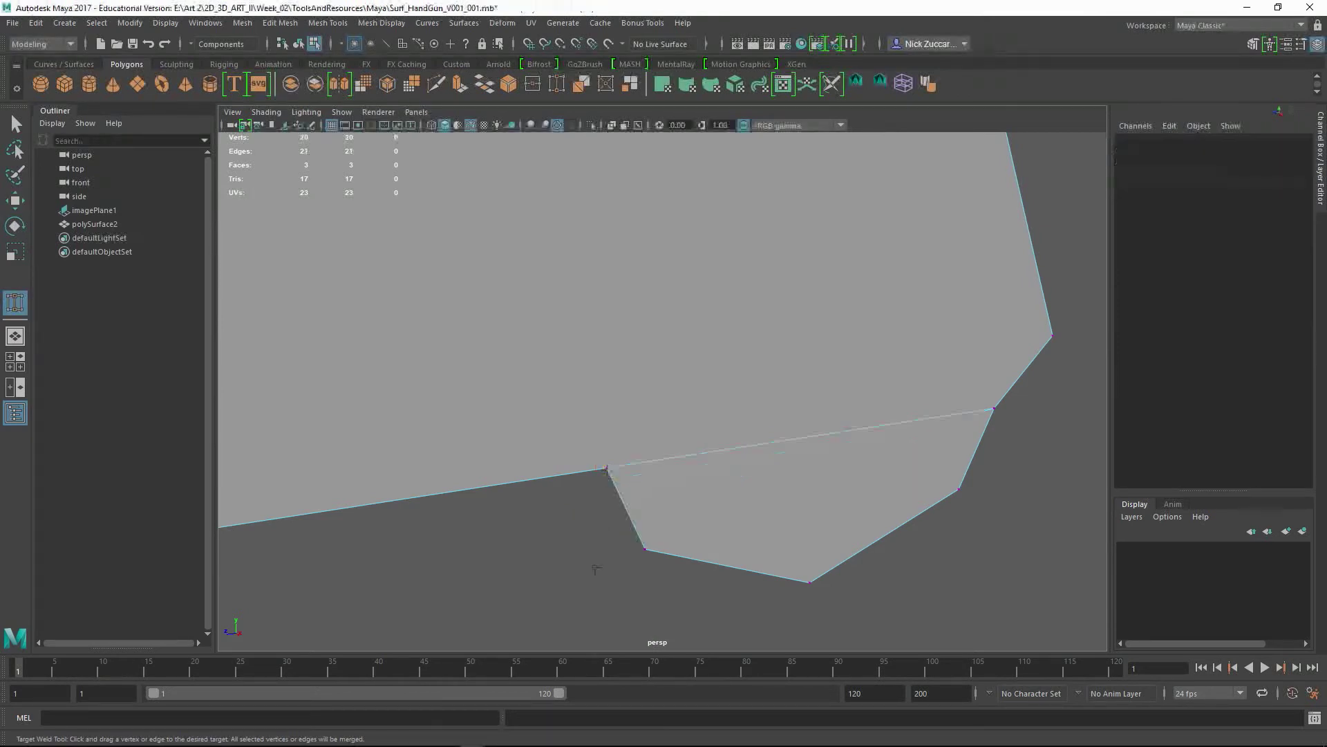
Step: Leave the weld and component mode, delete the welded housing's construction history, and deselect it
key(q)
scroll(793, 528, down, 5)
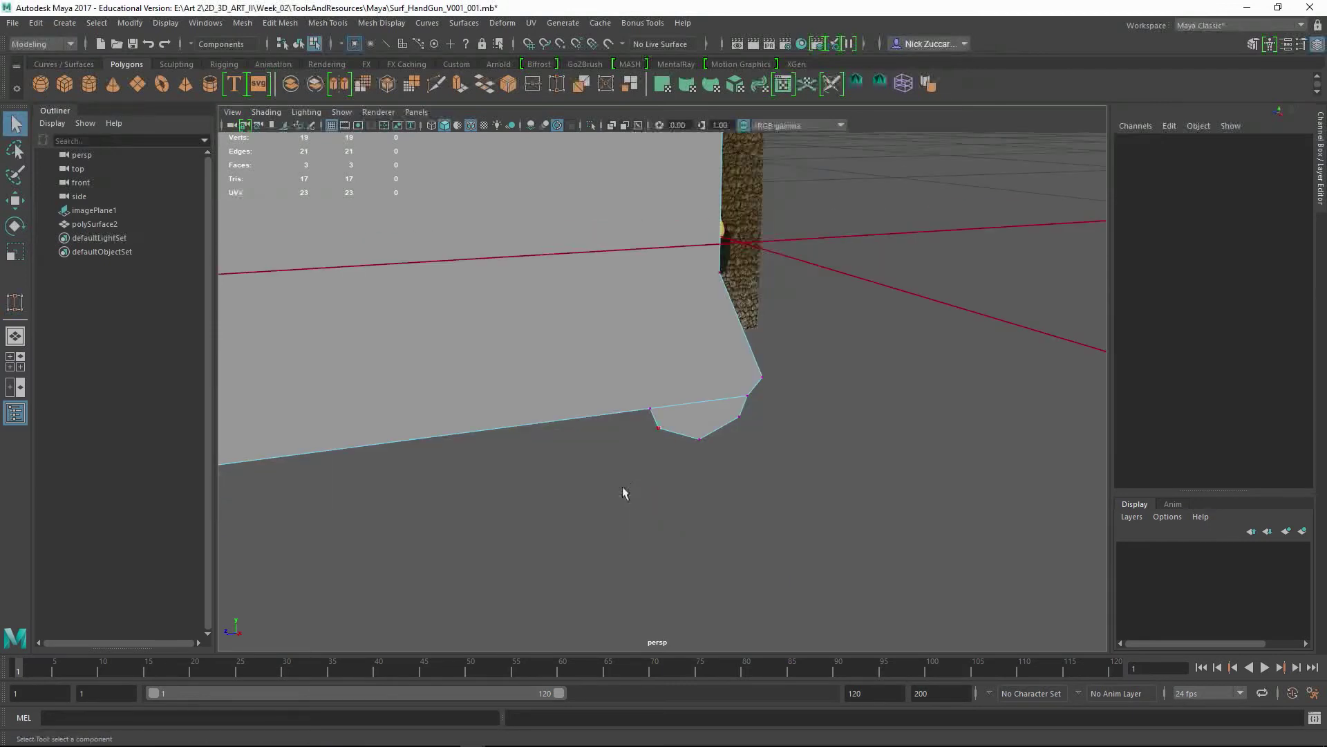
key(F8)
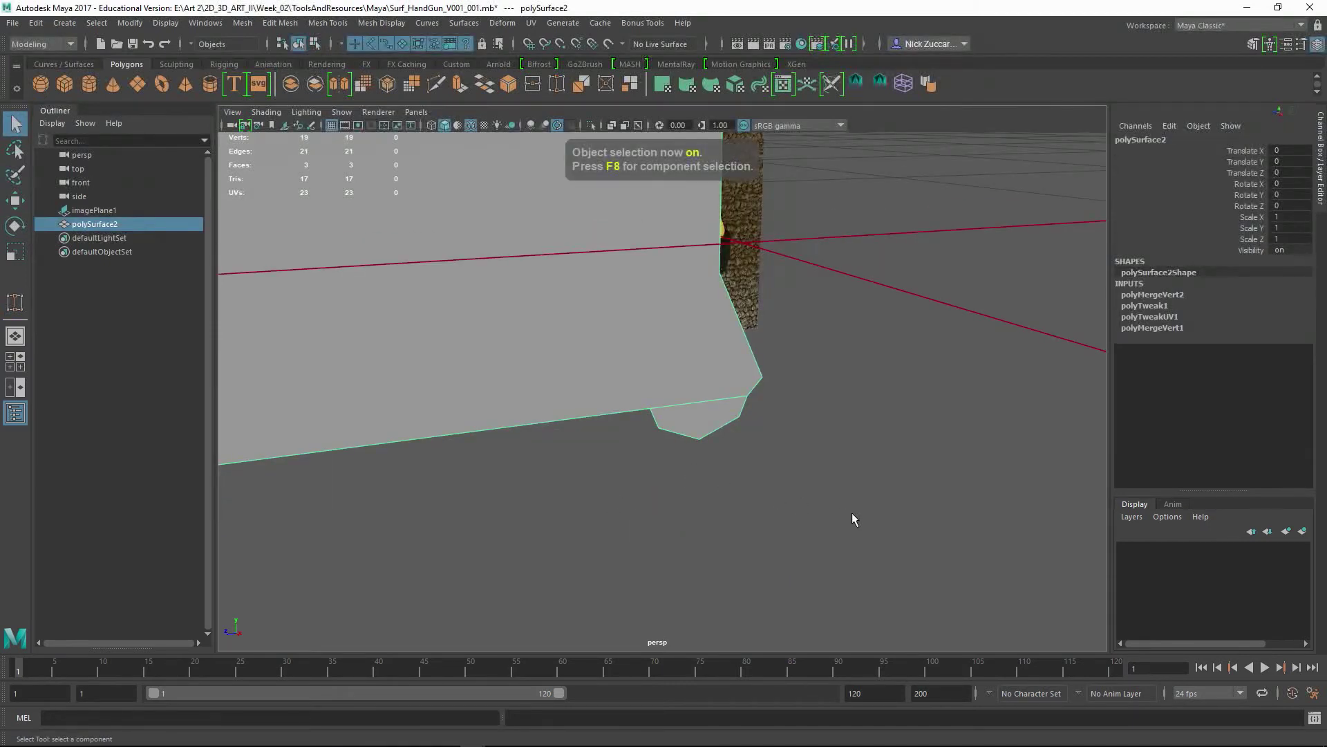
key(alt+shift+d)
alt+middle_drag(758, 536, 960, 530)
alt+right_drag(960, 530, 739, 490)
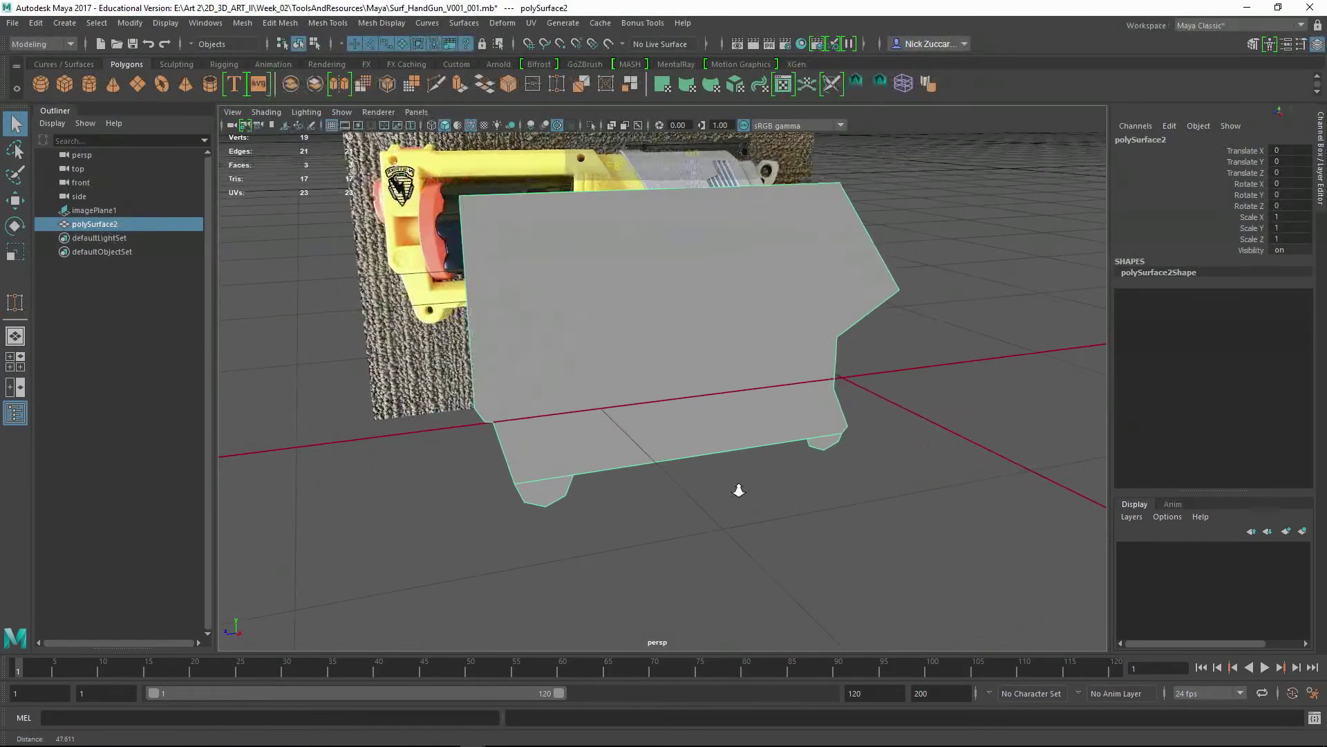
click(795, 528)
alt+drag(795, 528, 717, 523)
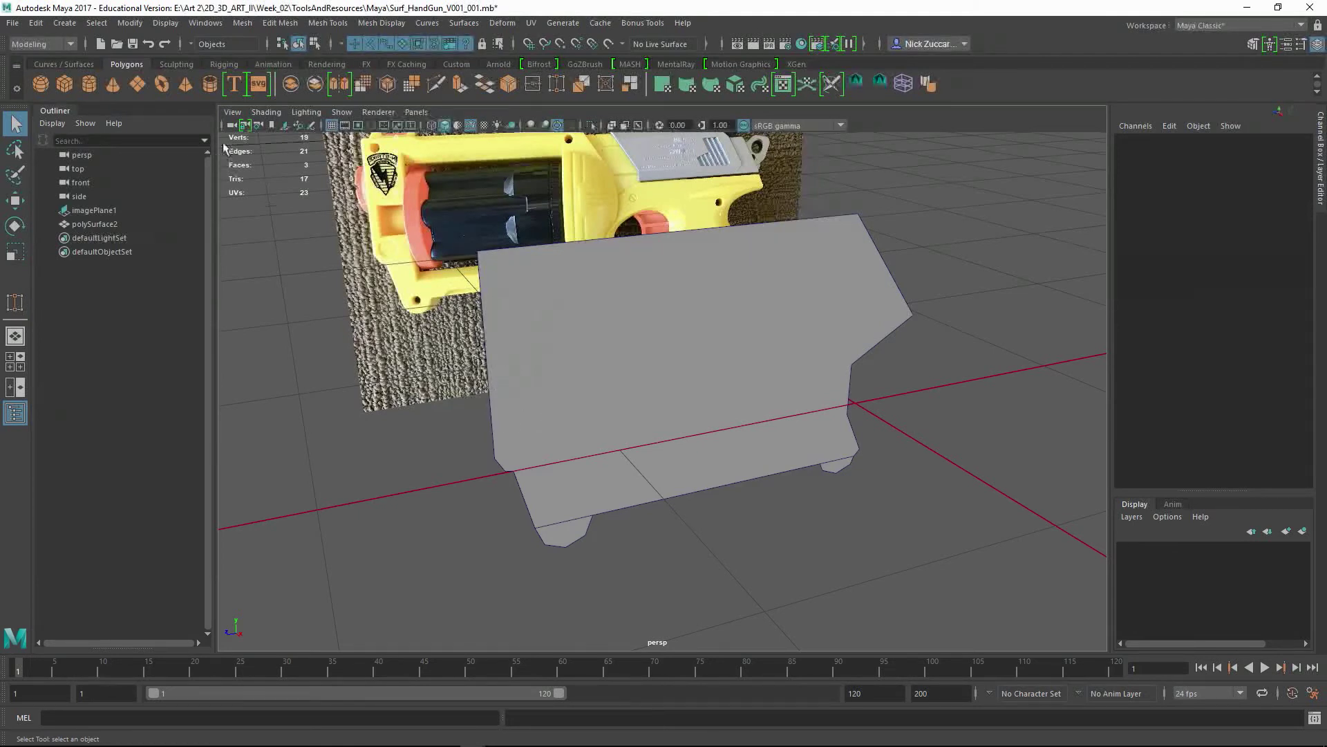
Step: Create a polygon cube with width, height and depth of 4 as a size reference at the origin
click(64, 23)
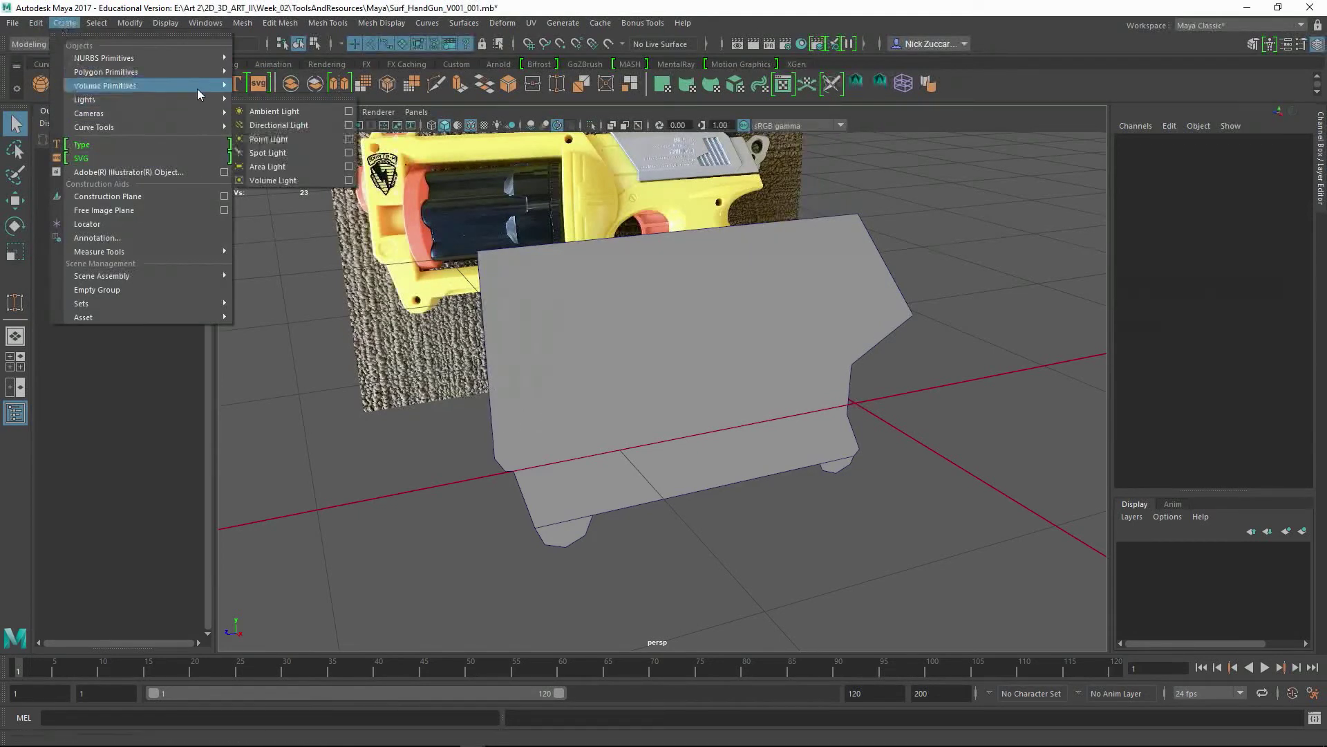
mouse_move(201, 72)
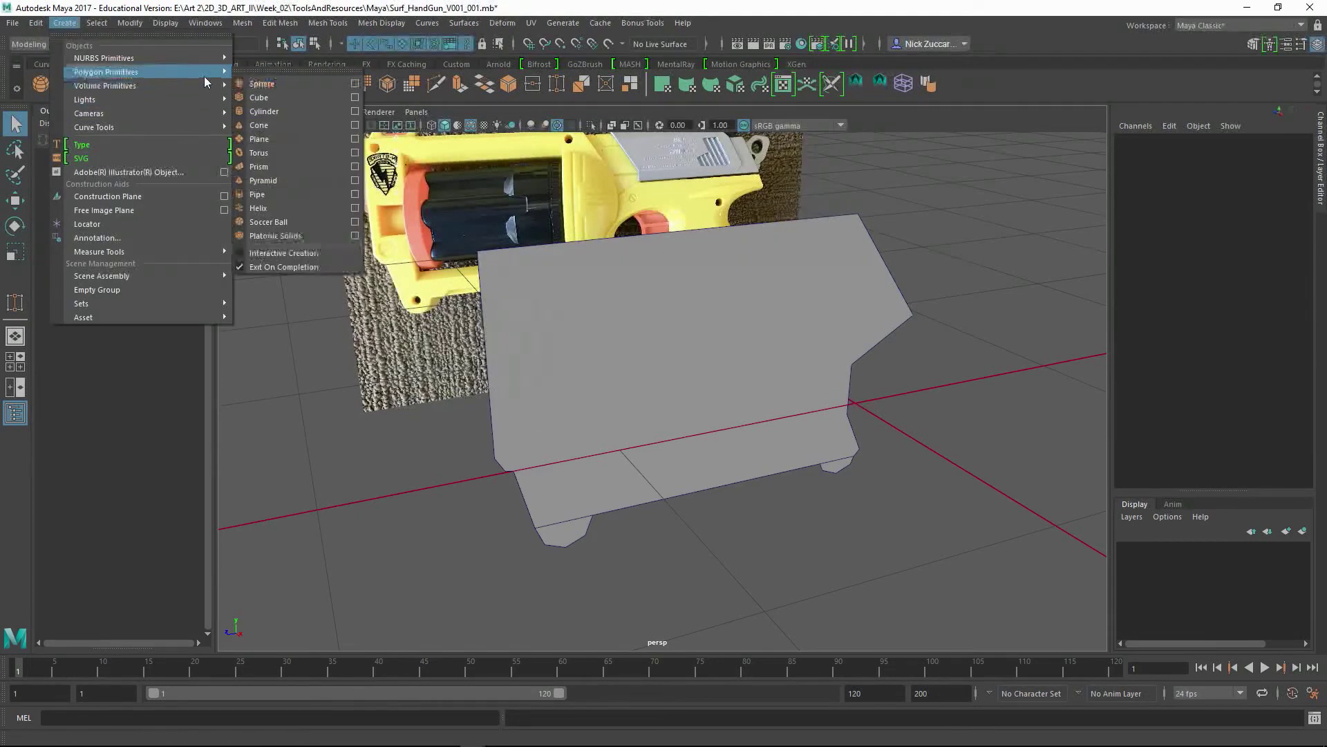
click(355, 97)
double_click(854, 230)
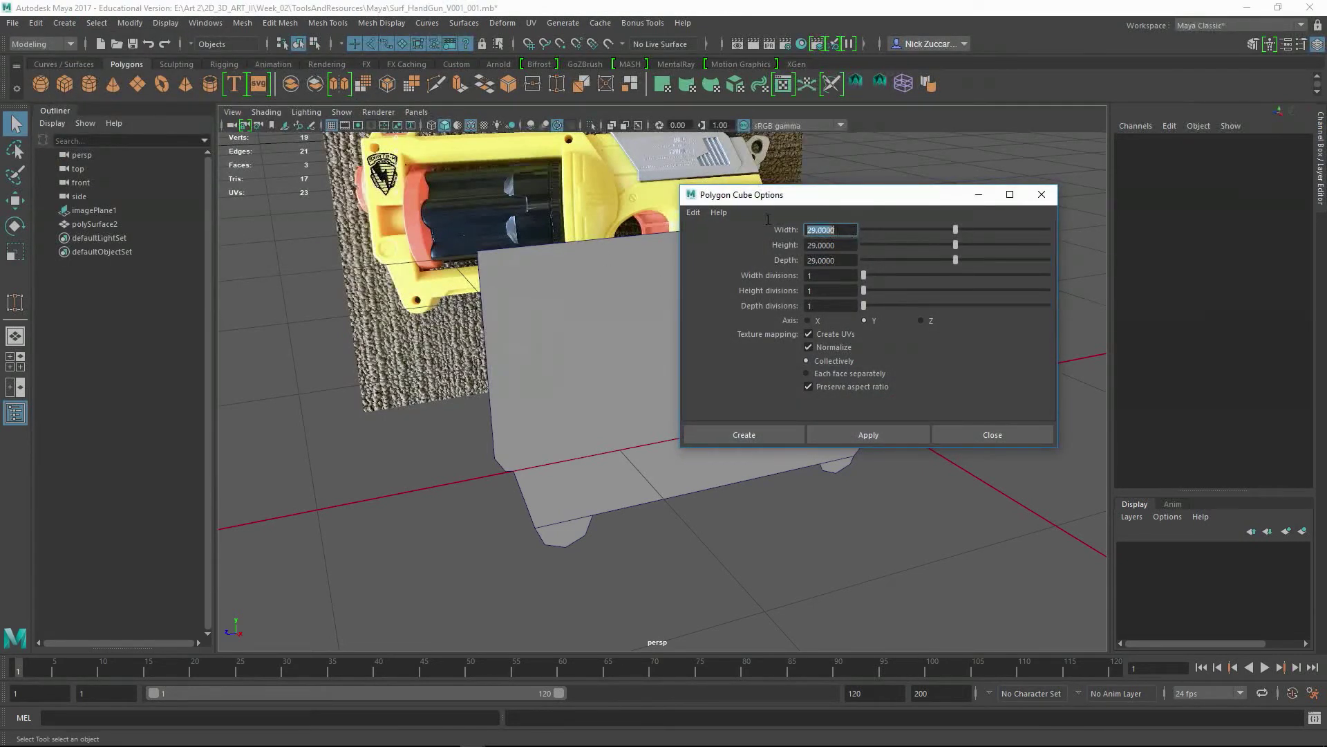
text(4)
key(Tab)
text(4)
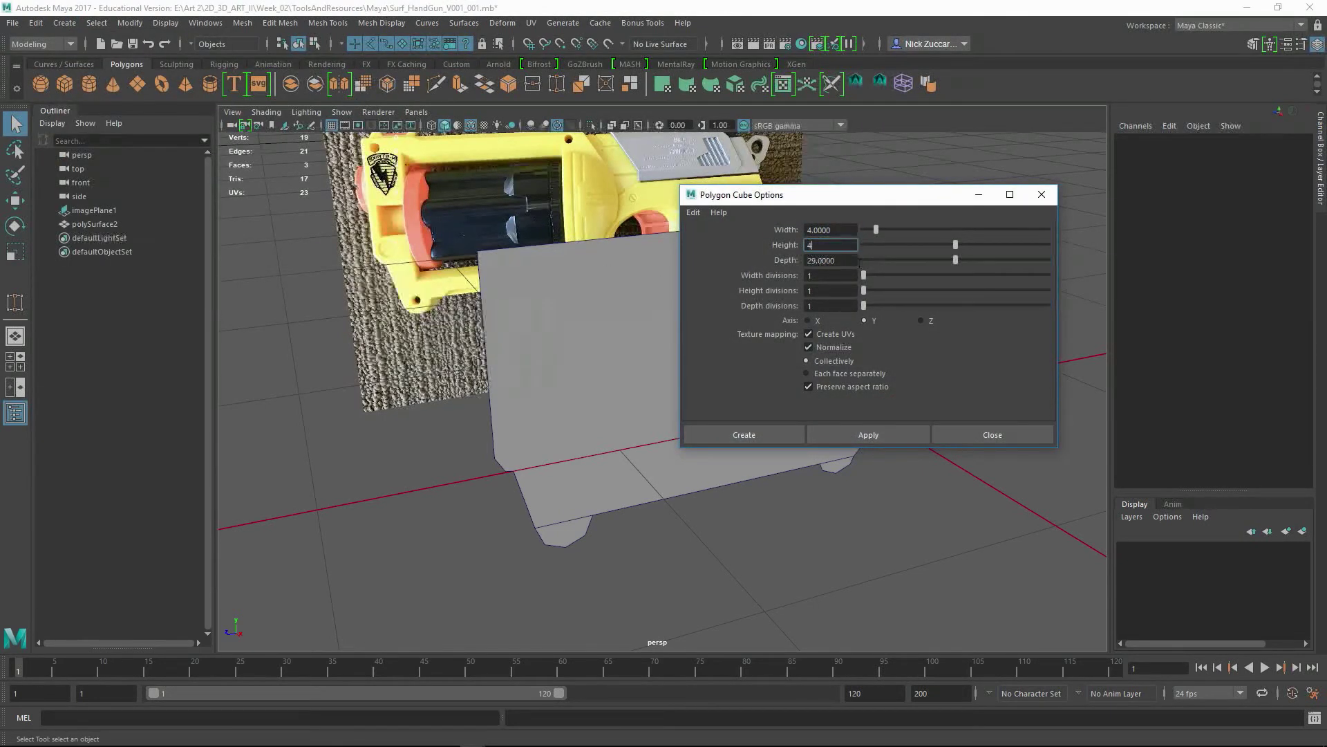
key(Tab)
text(4)
click(867, 434)
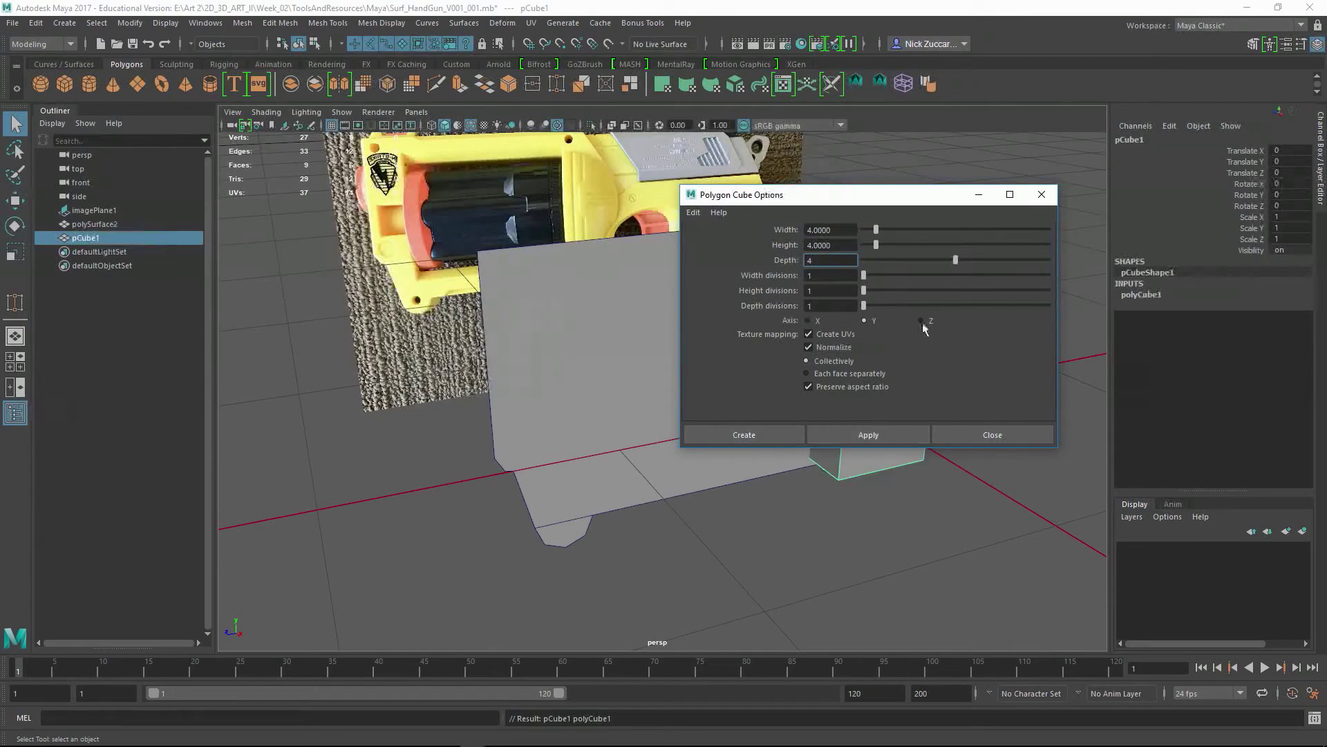
click(1041, 194)
alt+drag(993, 431, 770, 532)
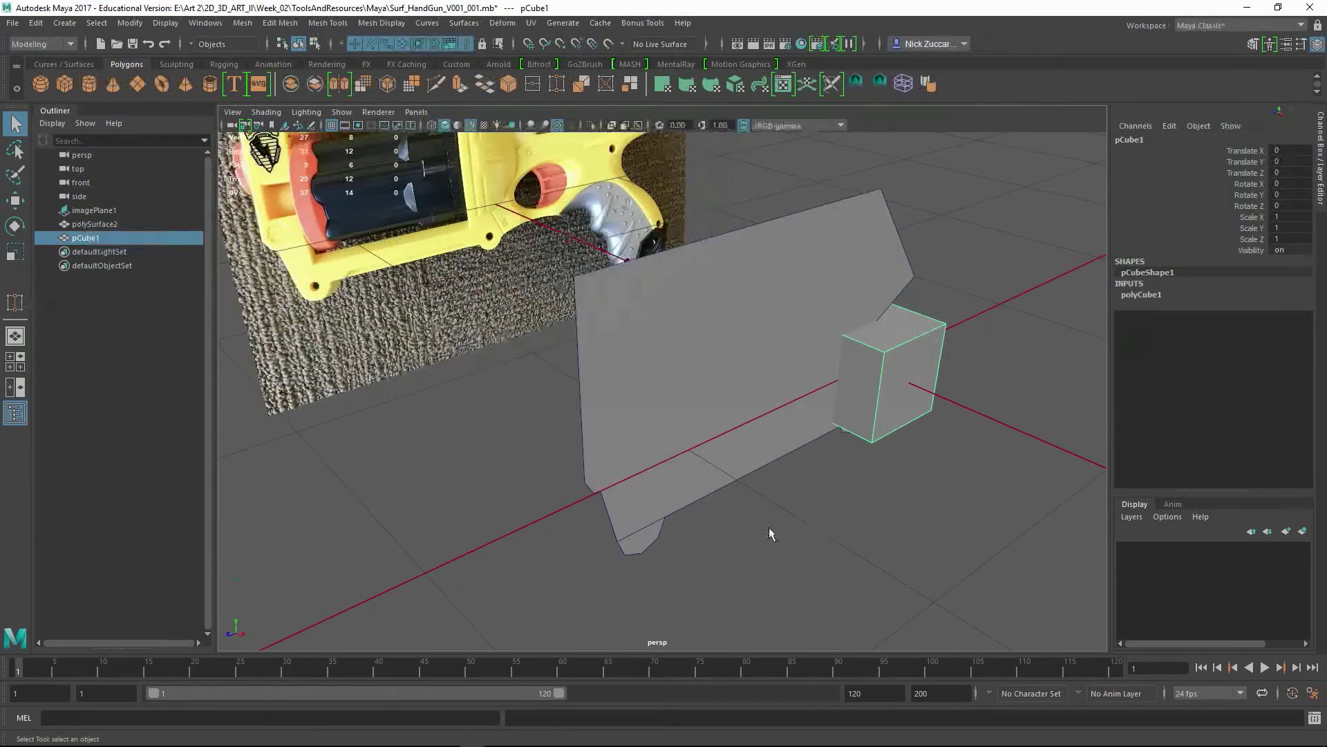
Step: Extrude the flat housing shape with a thickness of 1.4 and nudge the extruded front faces along their local Z axis
click(770, 533)
click(738, 439)
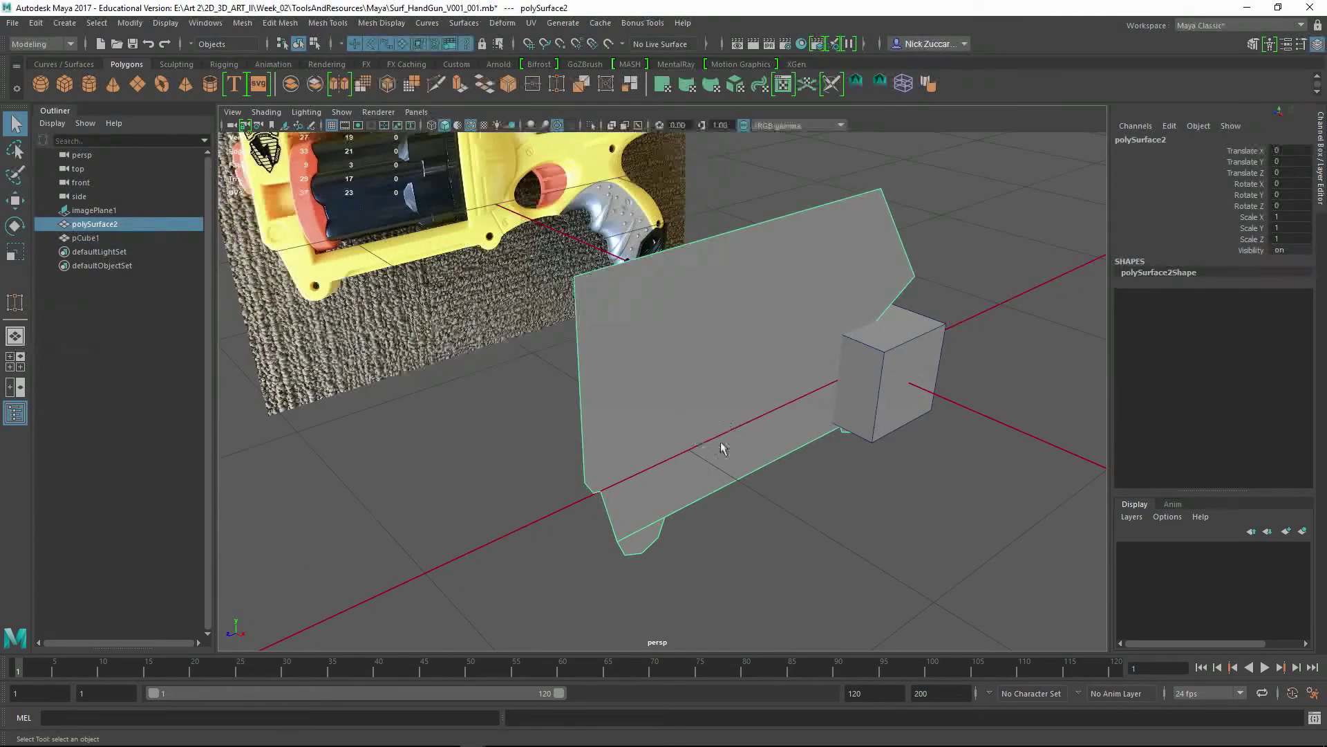
alt+drag(761, 410, 758, 406)
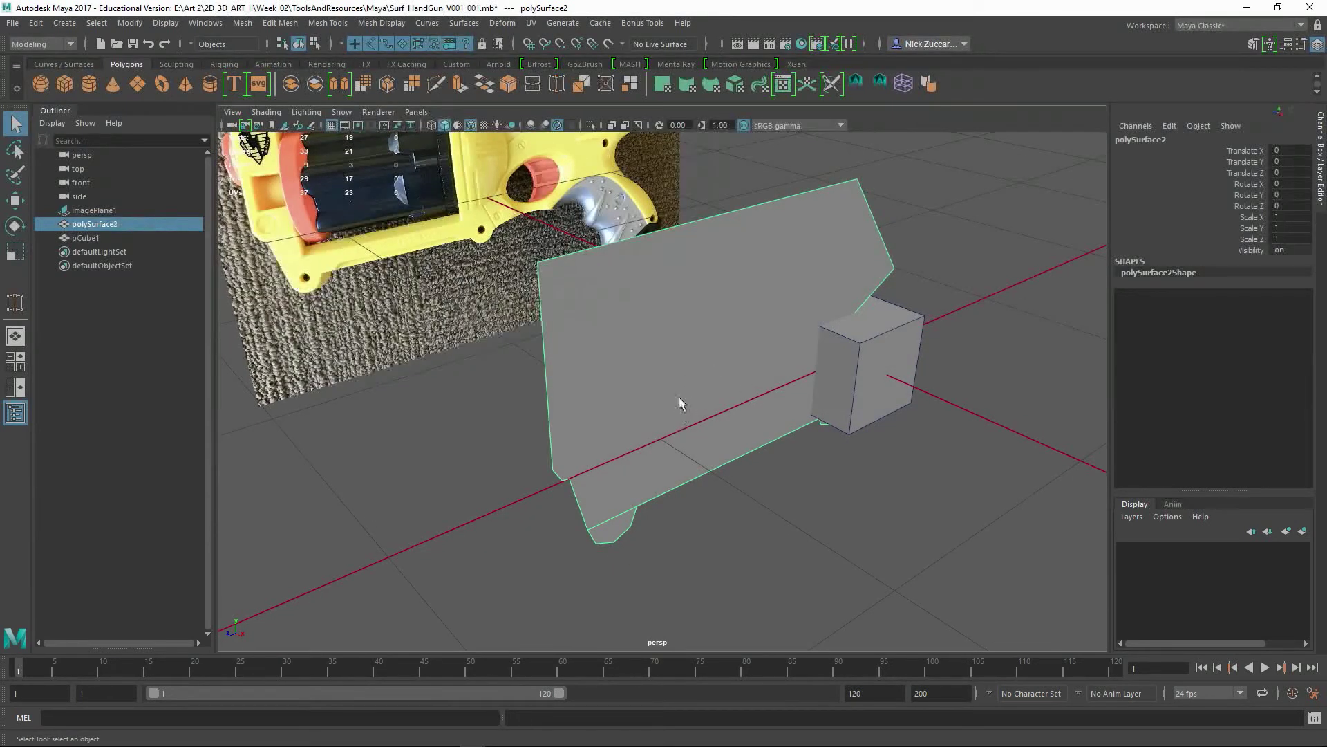
shift+right_drag(670, 375, 685, 413)
mouse_move(834, 345)
alt+mouse_down()
mouse_move(812, 347)
mouse_move(824, 364)
alt+mouse_up()
drag(902, 406, 918, 434)
key(ctrl+z)
alt+drag(879, 482, 909, 440)
middle_drag(909, 441, 889, 437)
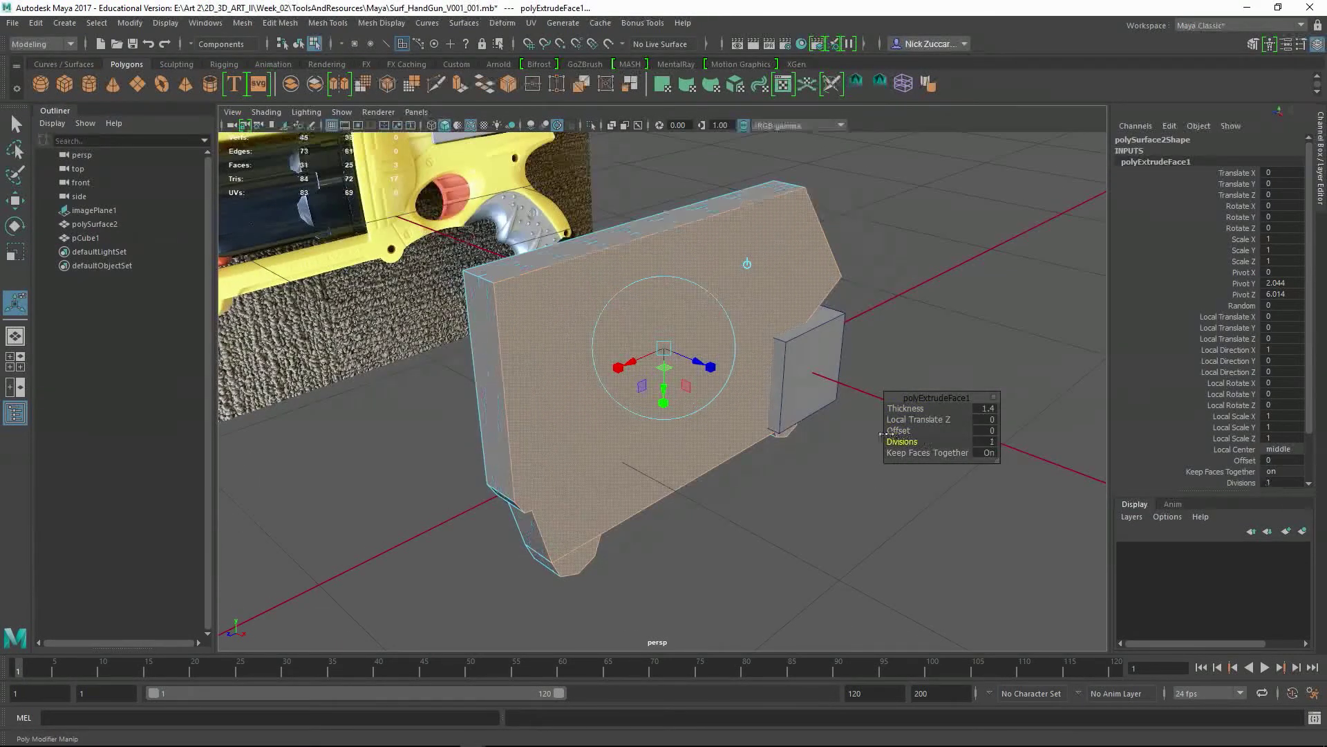
alt+drag(807, 455, 730, 450)
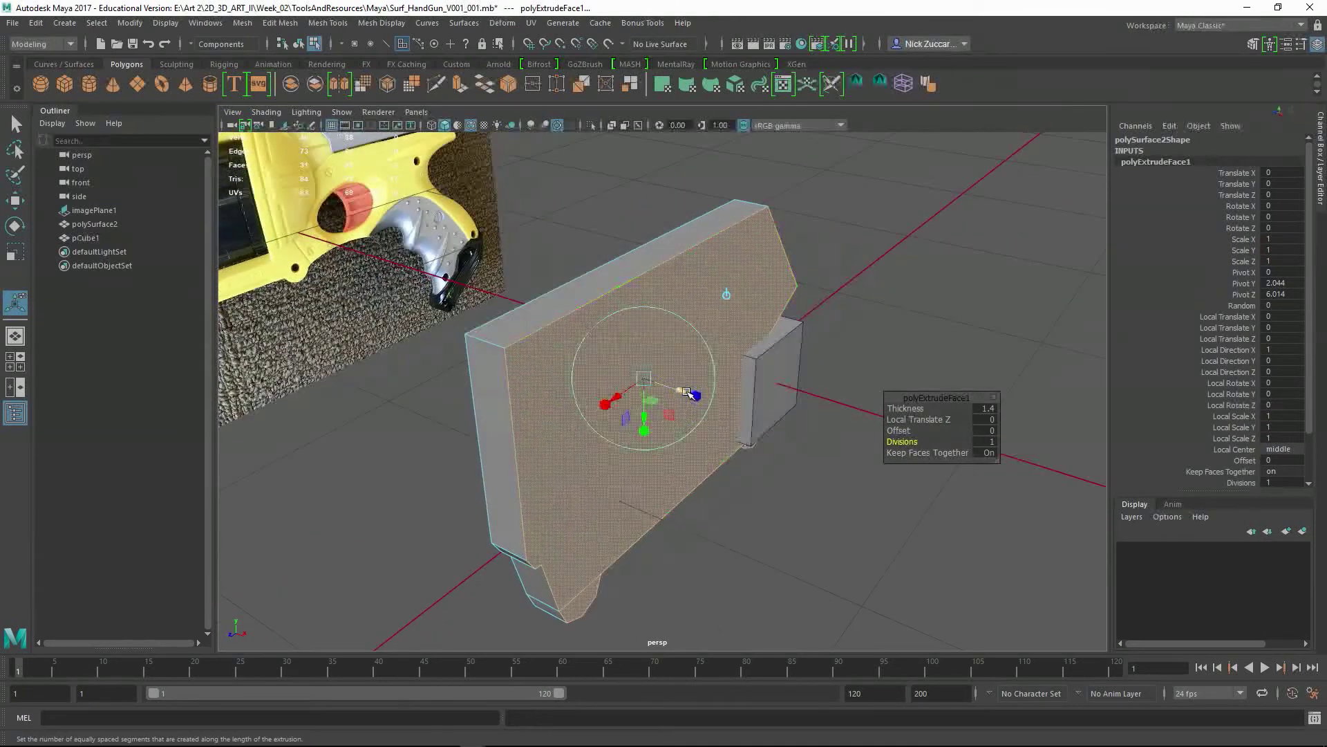
drag(680, 392, 690, 395)
click(797, 506)
Step: Return to object mode and delete the reference cube
alt+middle_drag(781, 487, 818, 455)
alt+drag(818, 456, 850, 527)
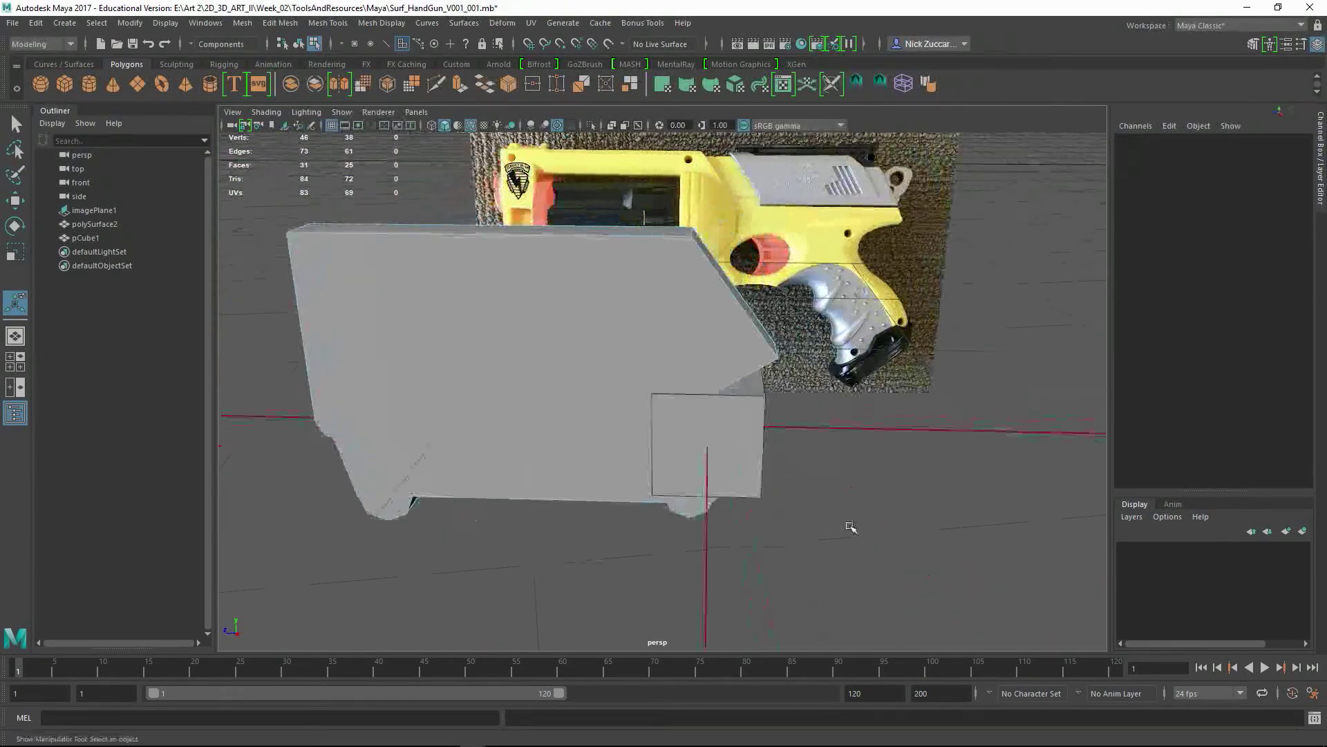
key(F8)
key(q)
click(751, 446)
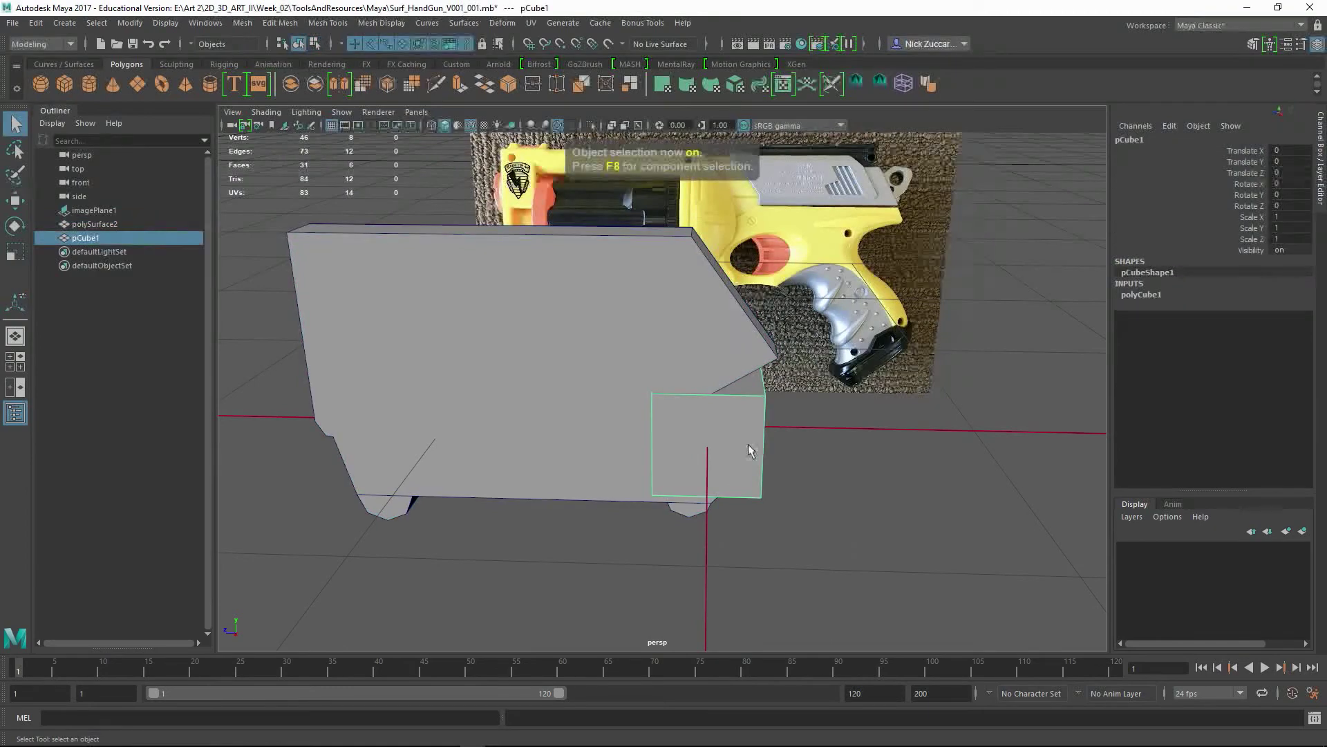
click(786, 489)
alt+drag(720, 565, 750, 449)
Step: Select the extruded housing and open the Mirror options, keeping the World axis position and the X mirror axis
click(680, 420)
click(243, 22)
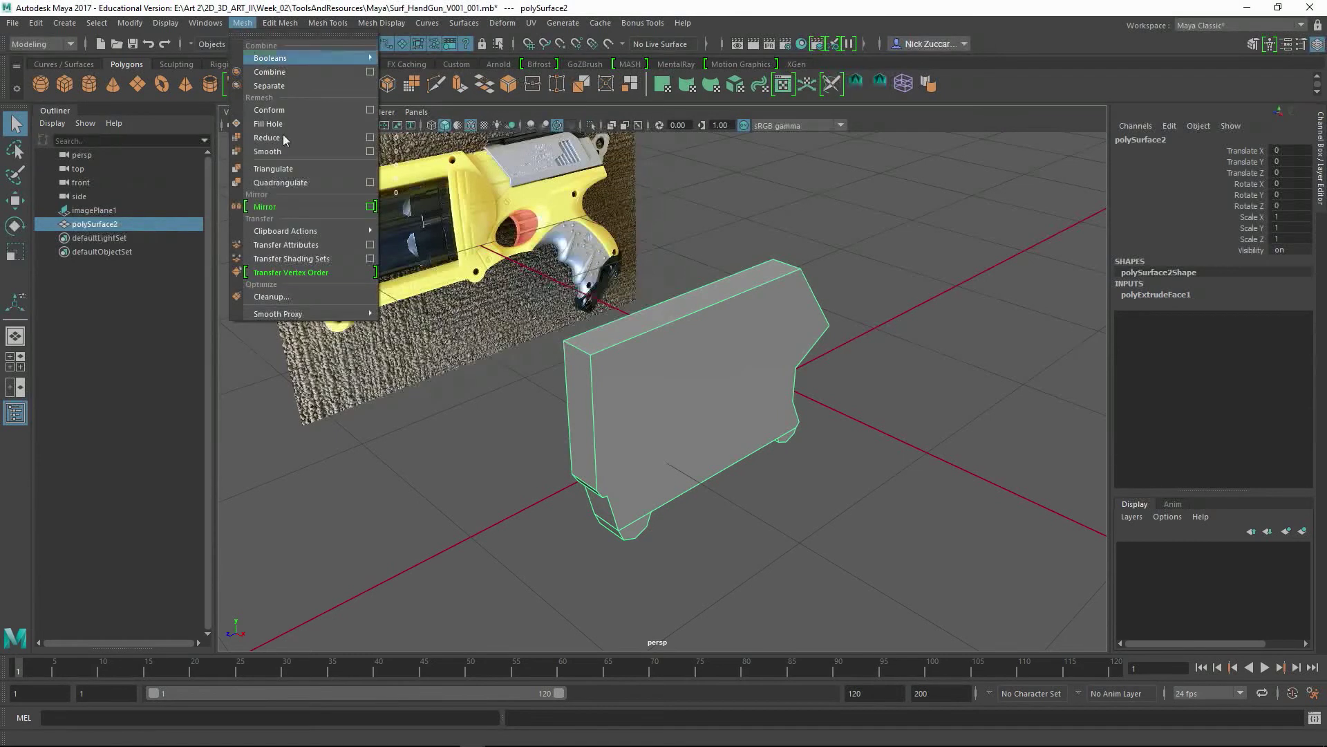
click(369, 206)
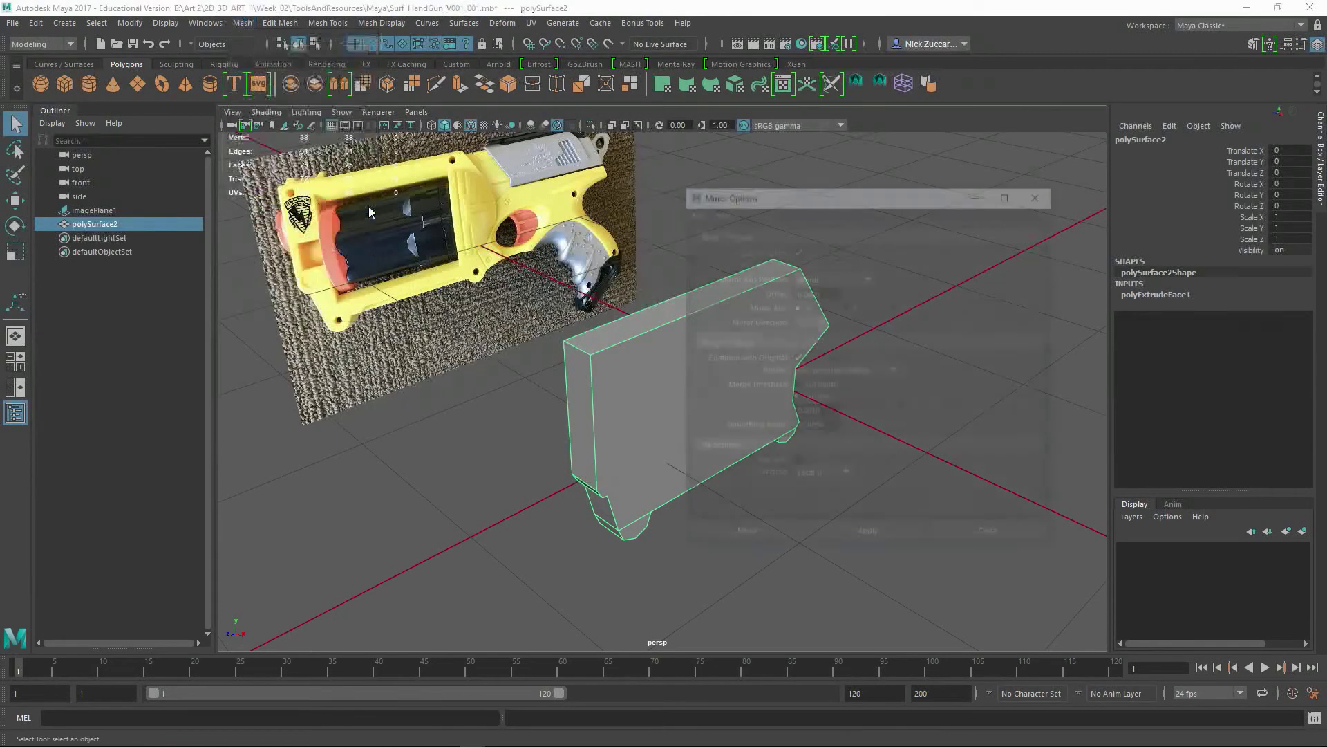
drag(800, 203, 940, 202)
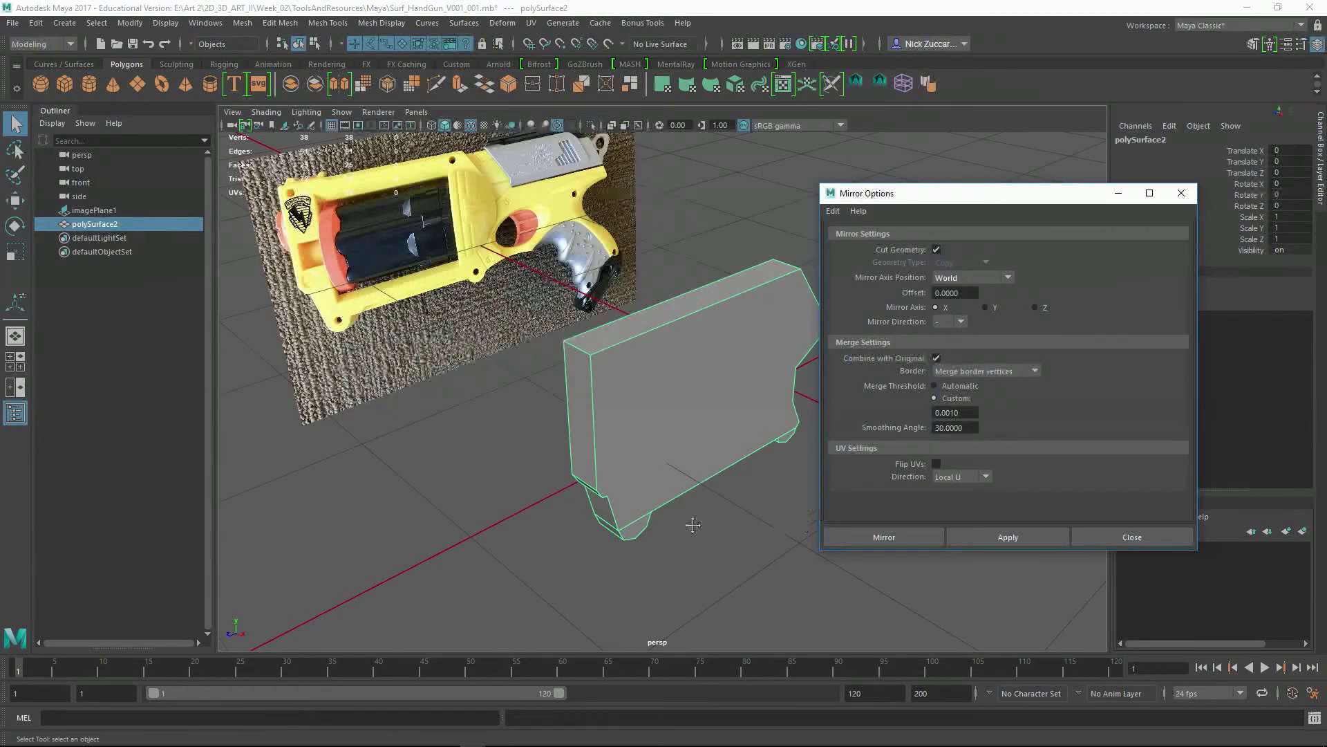
alt+drag(691, 527, 620, 495)
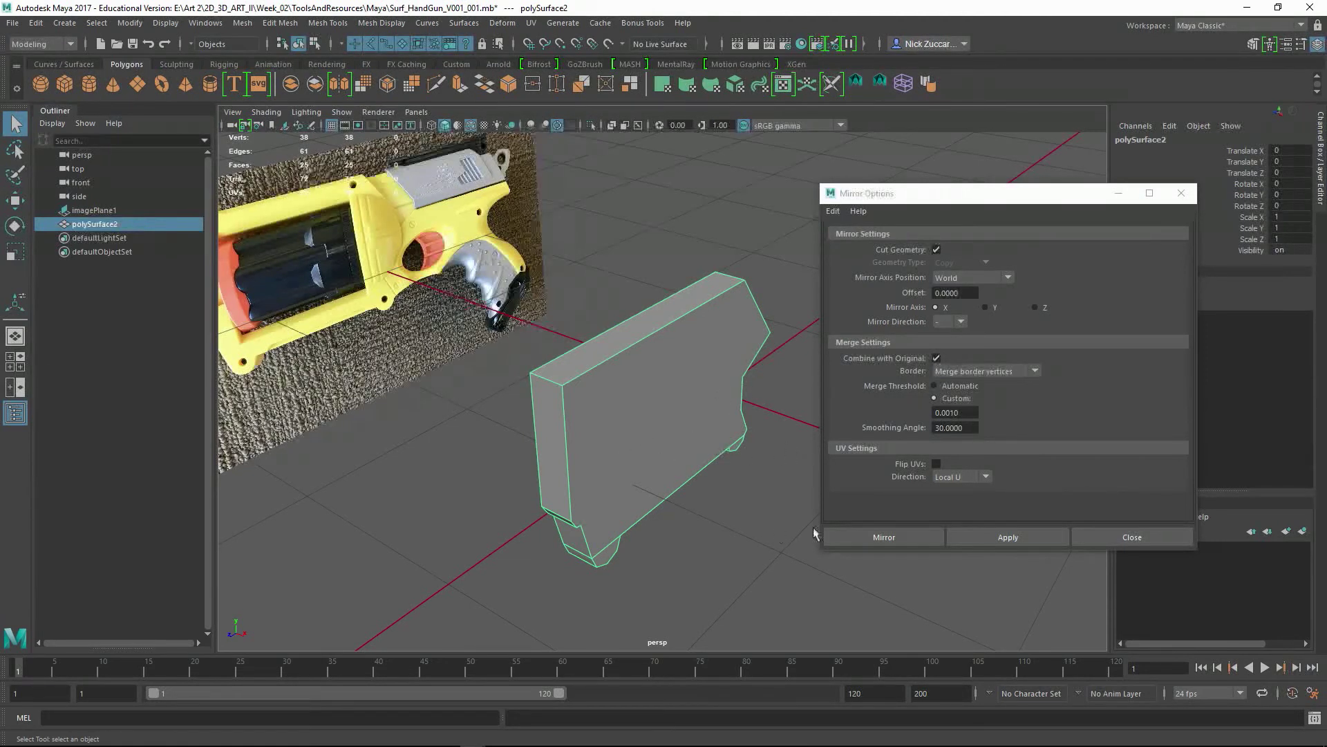
click(972, 278)
click(969, 305)
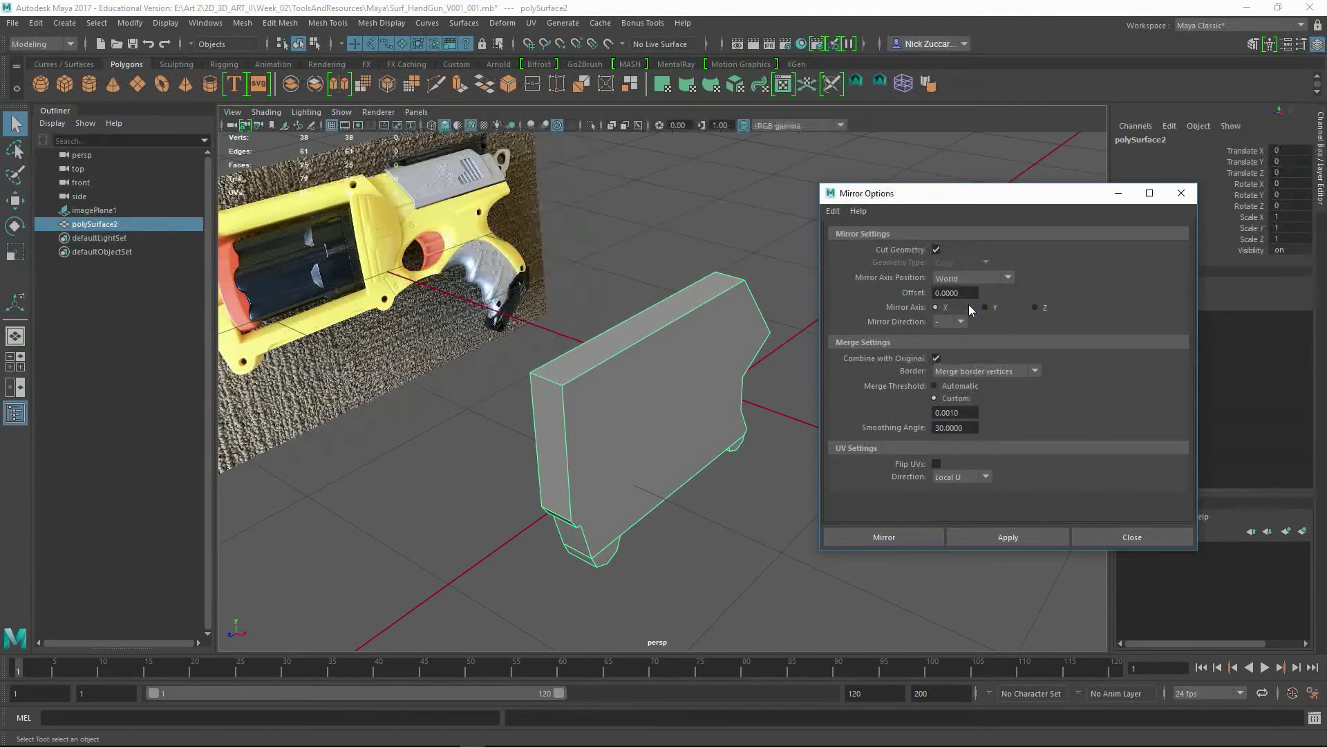
Step: Move the housing sideways to about 6.688 on X and set the mirror axis position to Object
alt+middle_drag(752, 431, 690, 403)
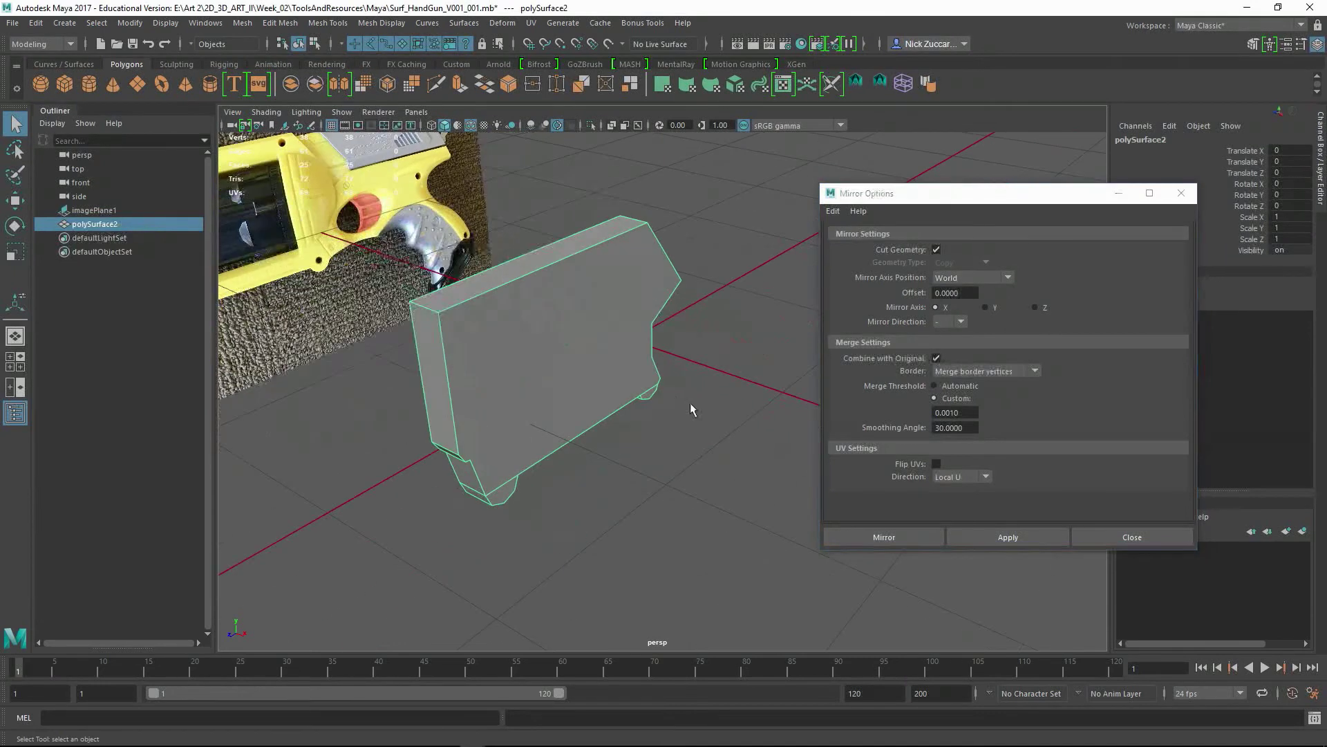
alt+drag(690, 402, 725, 411)
click(719, 410)
click(604, 389)
key(w)
alt+middle_drag(728, 412, 674, 410)
alt+drag(674, 409, 788, 381)
alt+drag(757, 421, 765, 329)
click(980, 279)
click(974, 305)
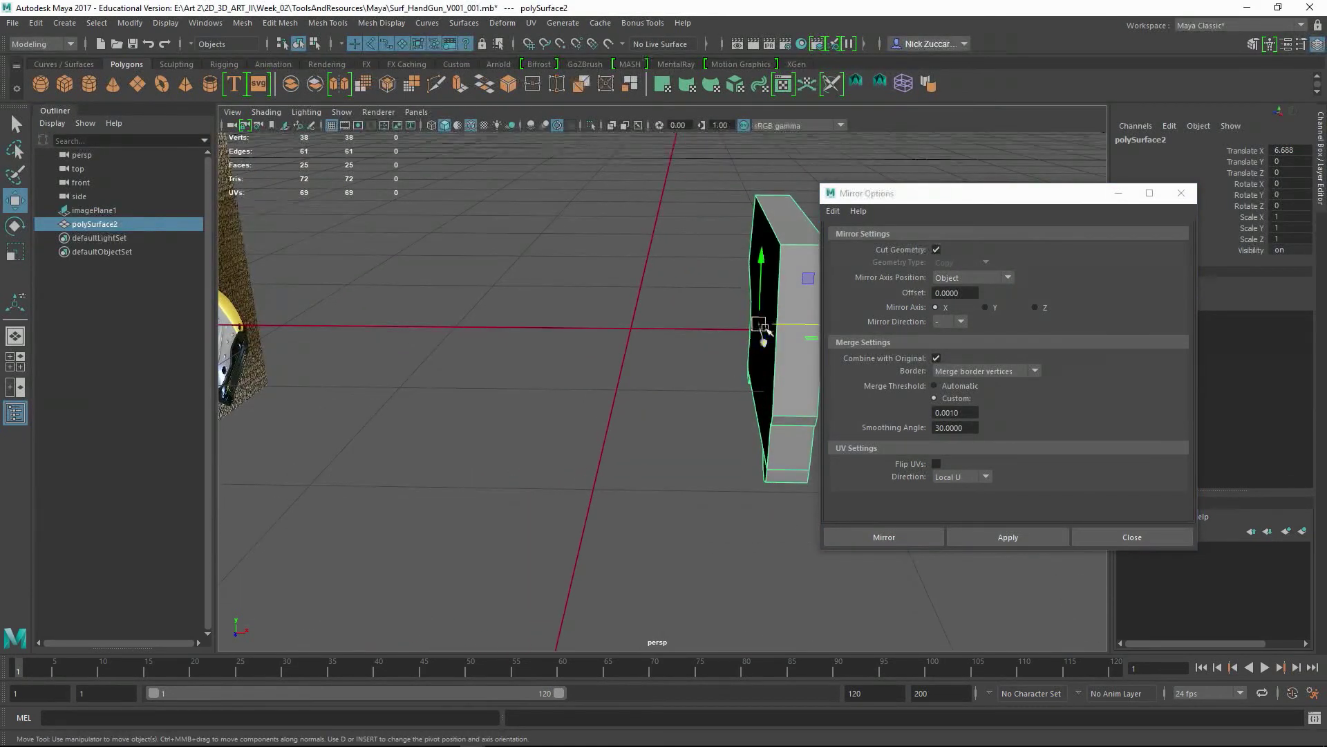
Step: Restore the mirror axis position to World and set the housing's Translate X to 0
click(995, 279)
click(984, 318)
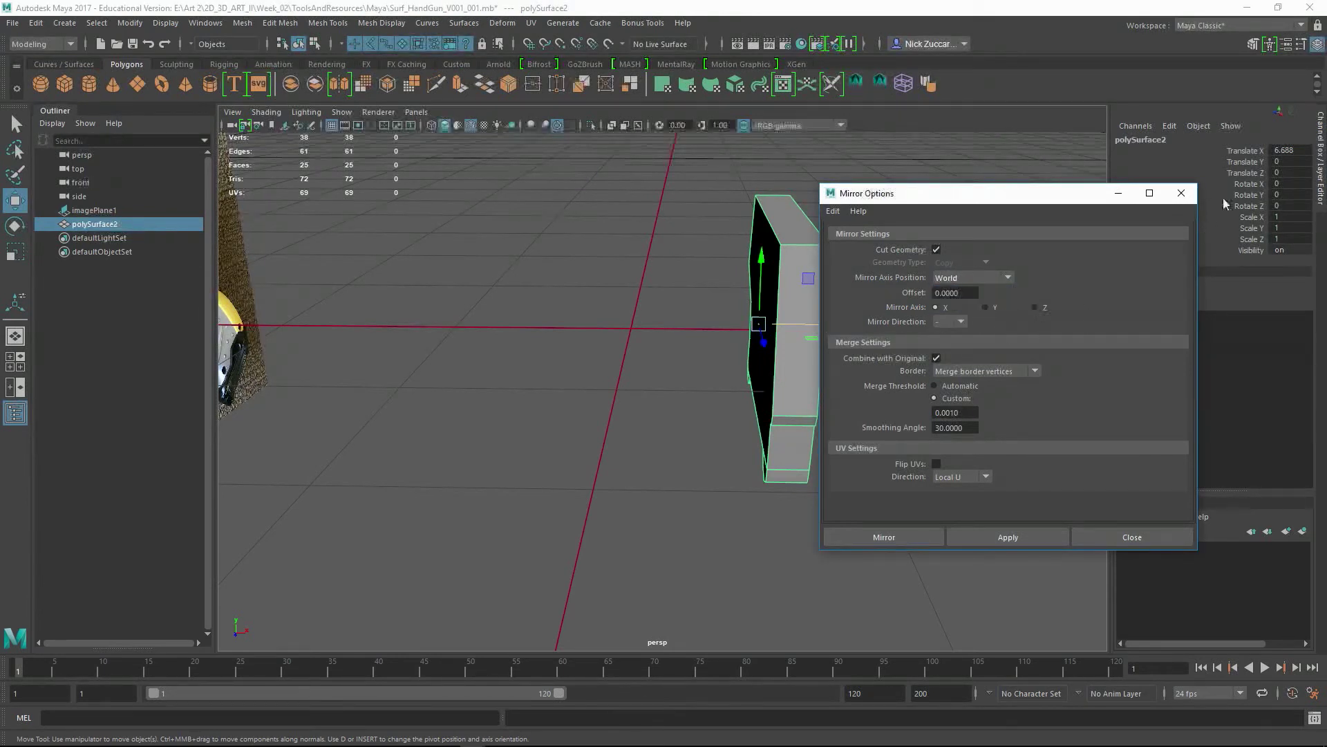
click(1290, 151)
text(0)
key(Return)
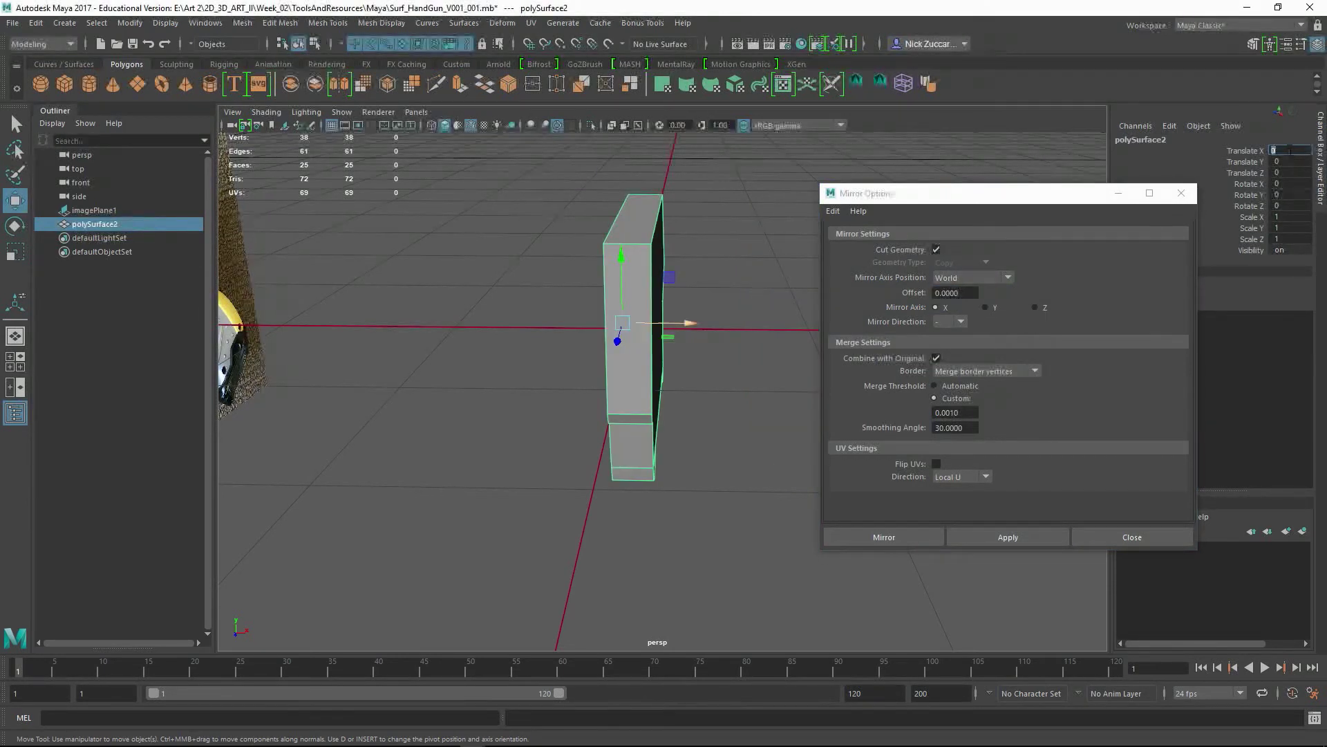
Step: Examine how the housing's open side lines up with the world X mirror plane, toggling Combine with Original off and on
alt+drag(725, 295, 717, 316)
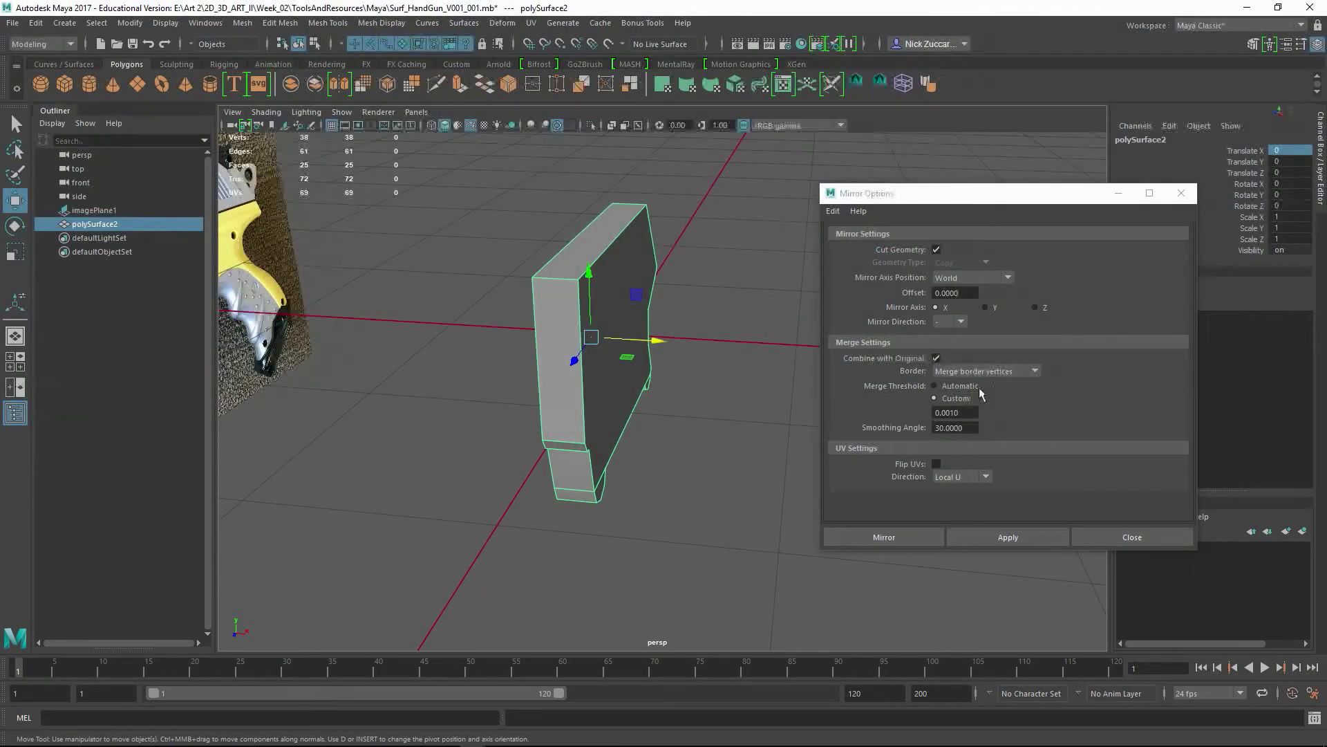
click(937, 358)
click(937, 358)
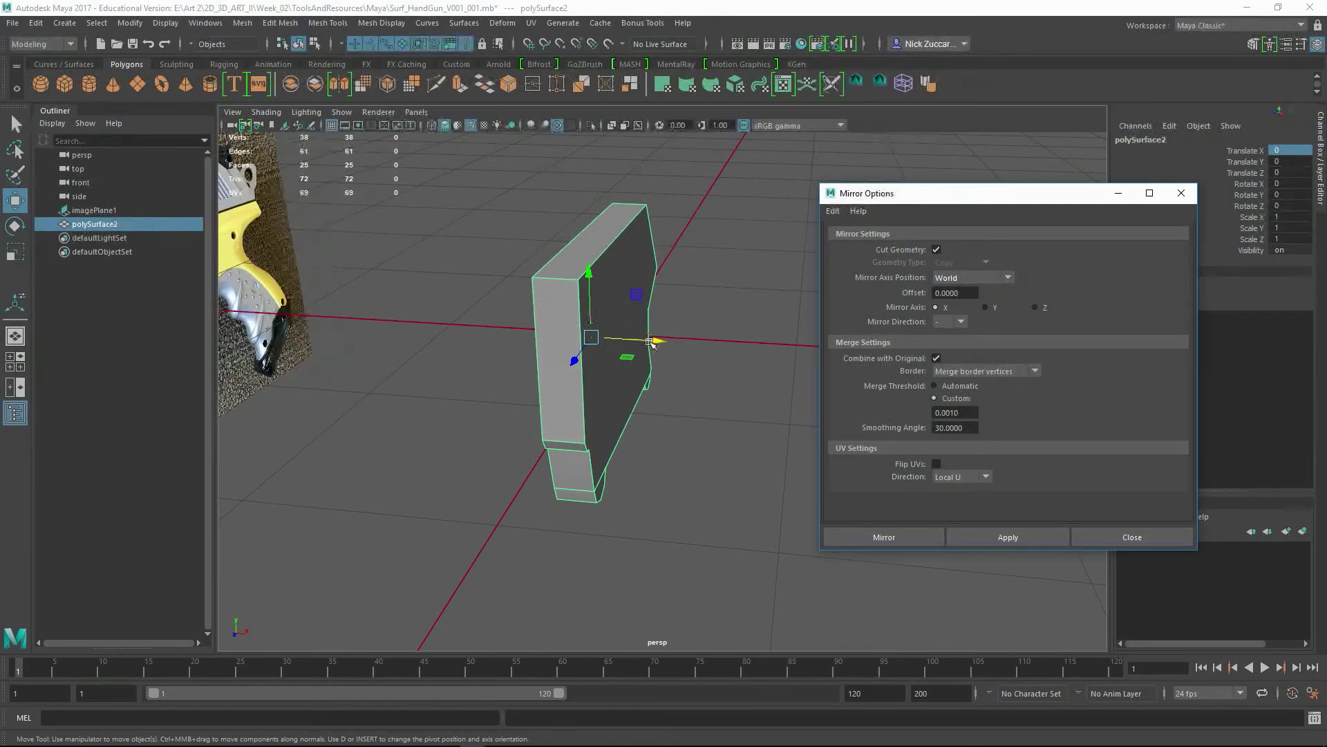
alt+drag(628, 324, 663, 300)
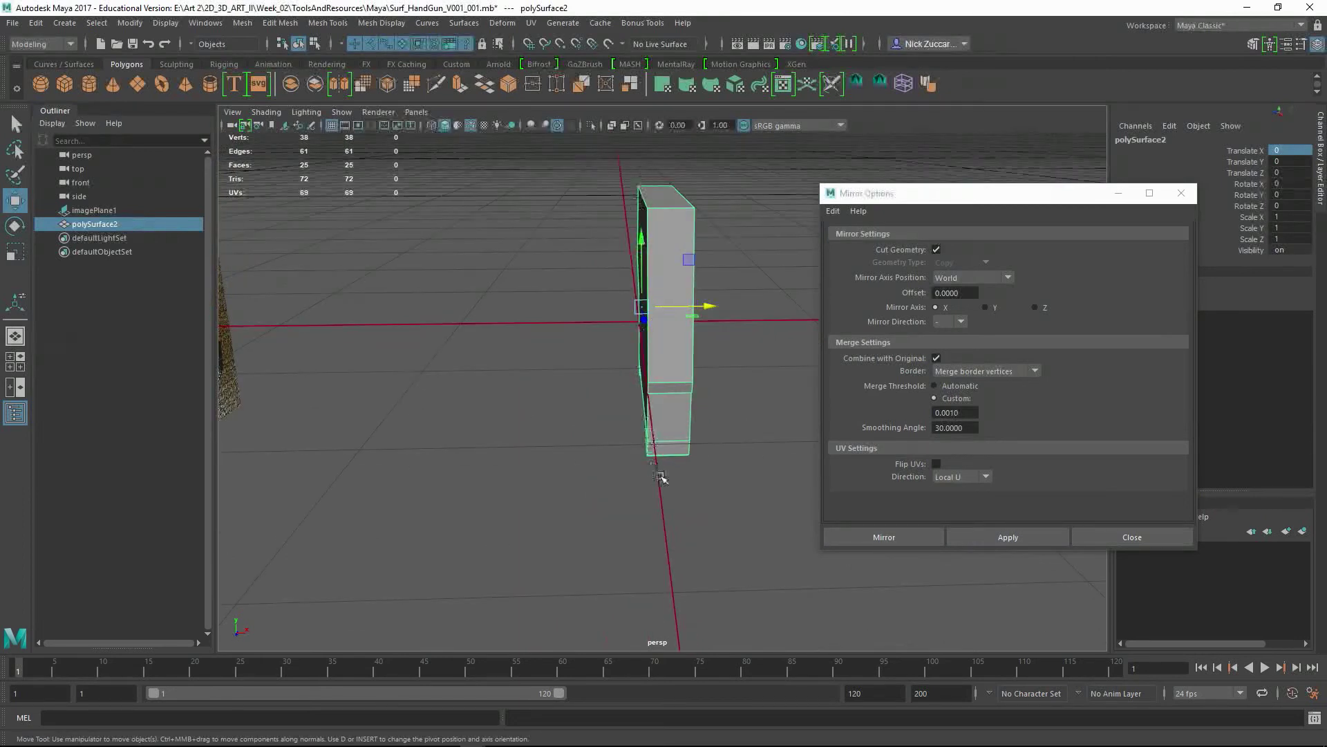
mouse_move(654, 356)
alt+mouse_down()
mouse_move(650, 370)
mouse_move(640, 355)
alt+mouse_up()
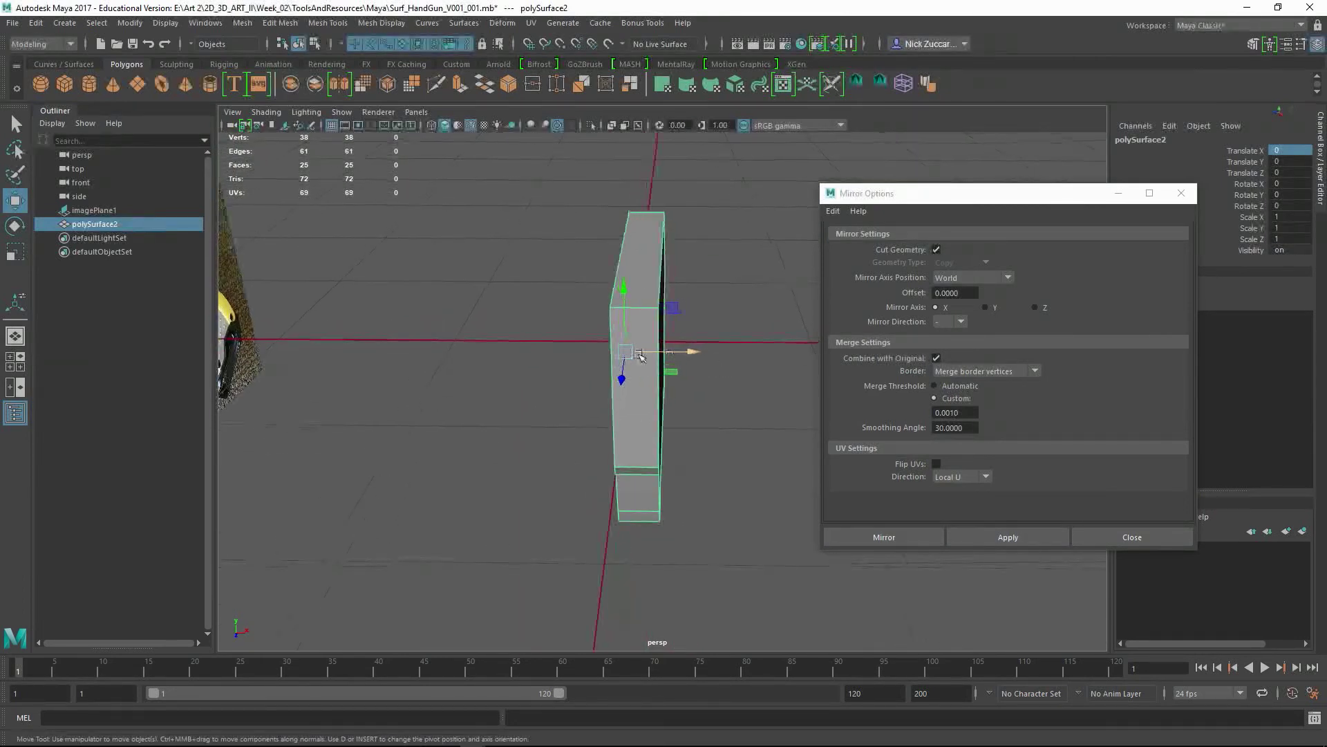
alt+drag(738, 443, 786, 455)
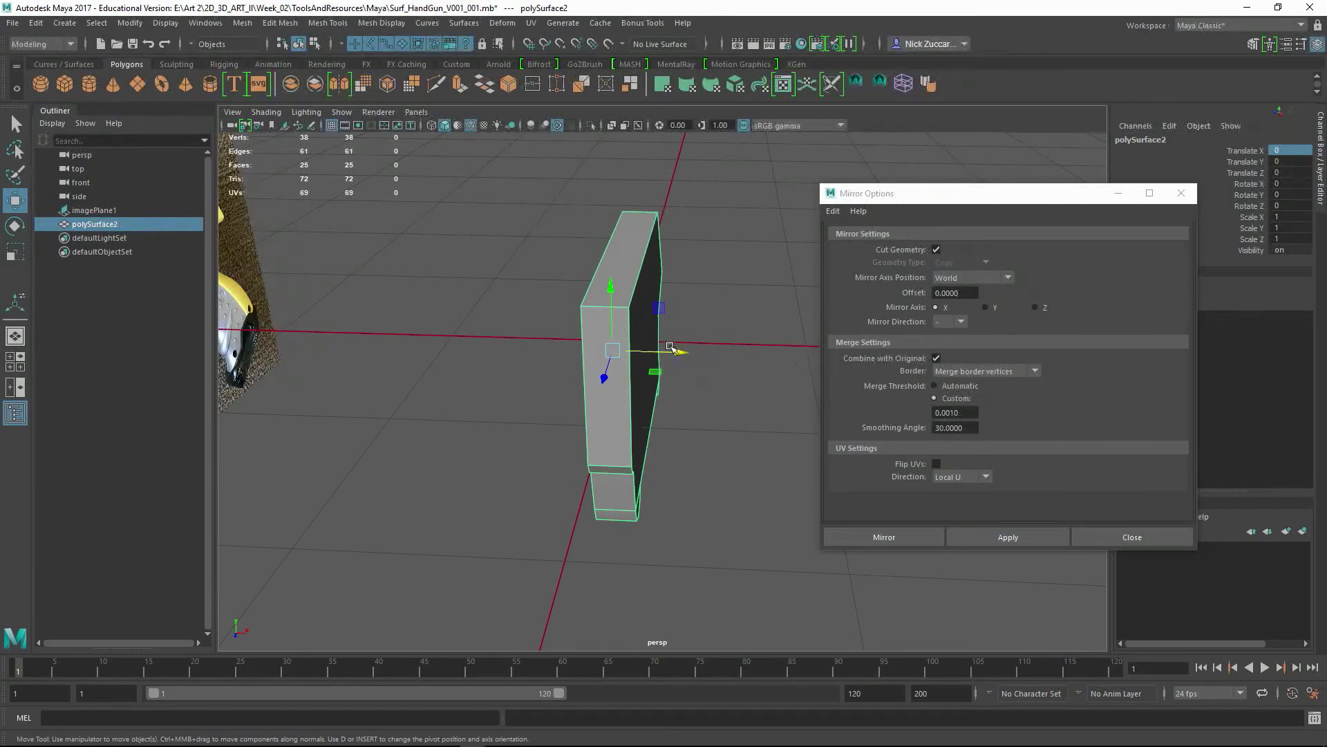
Step: Select the border edges around the housing's open inner side, adding the upper, rear and bottom edges to the selection
alt+drag(755, 342, 680, 300)
key(F10)
click(636, 328)
shift+click(674, 254)
alt+drag(674, 253, 662, 232)
shift+click(666, 331)
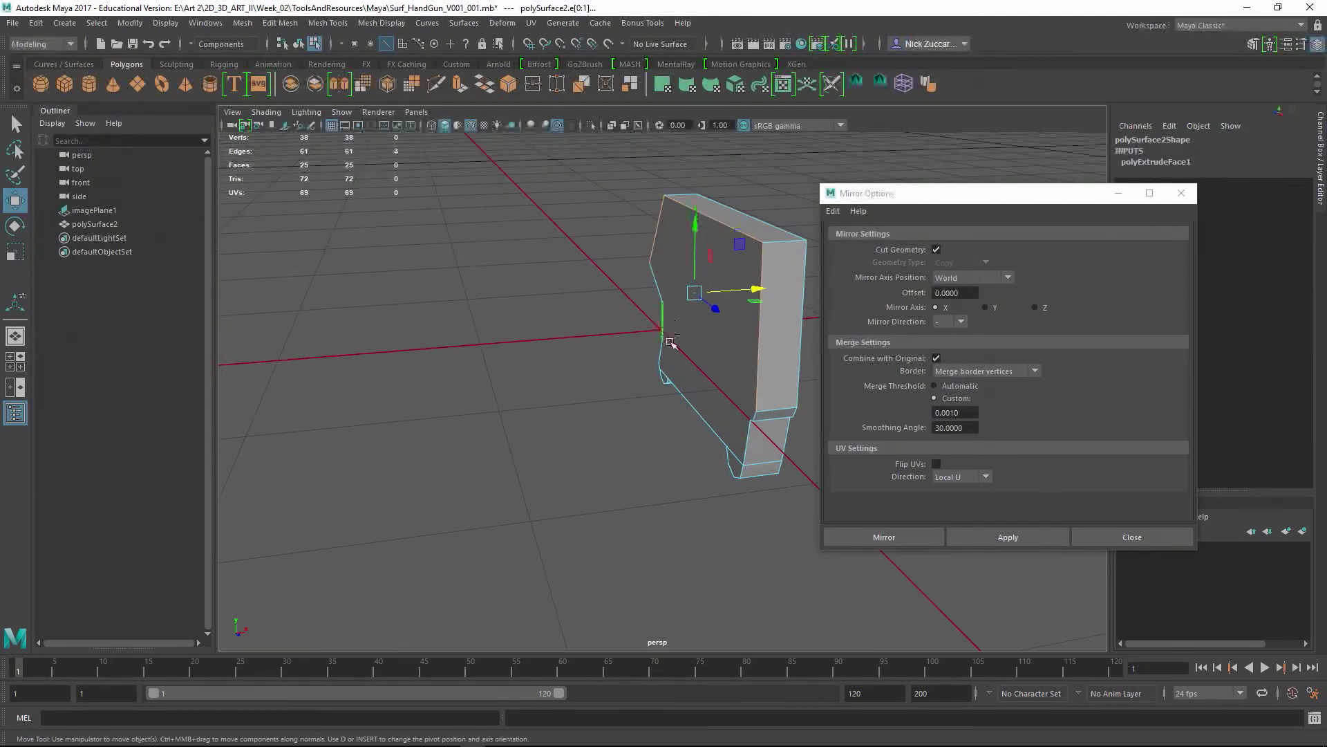
shift+click(699, 414)
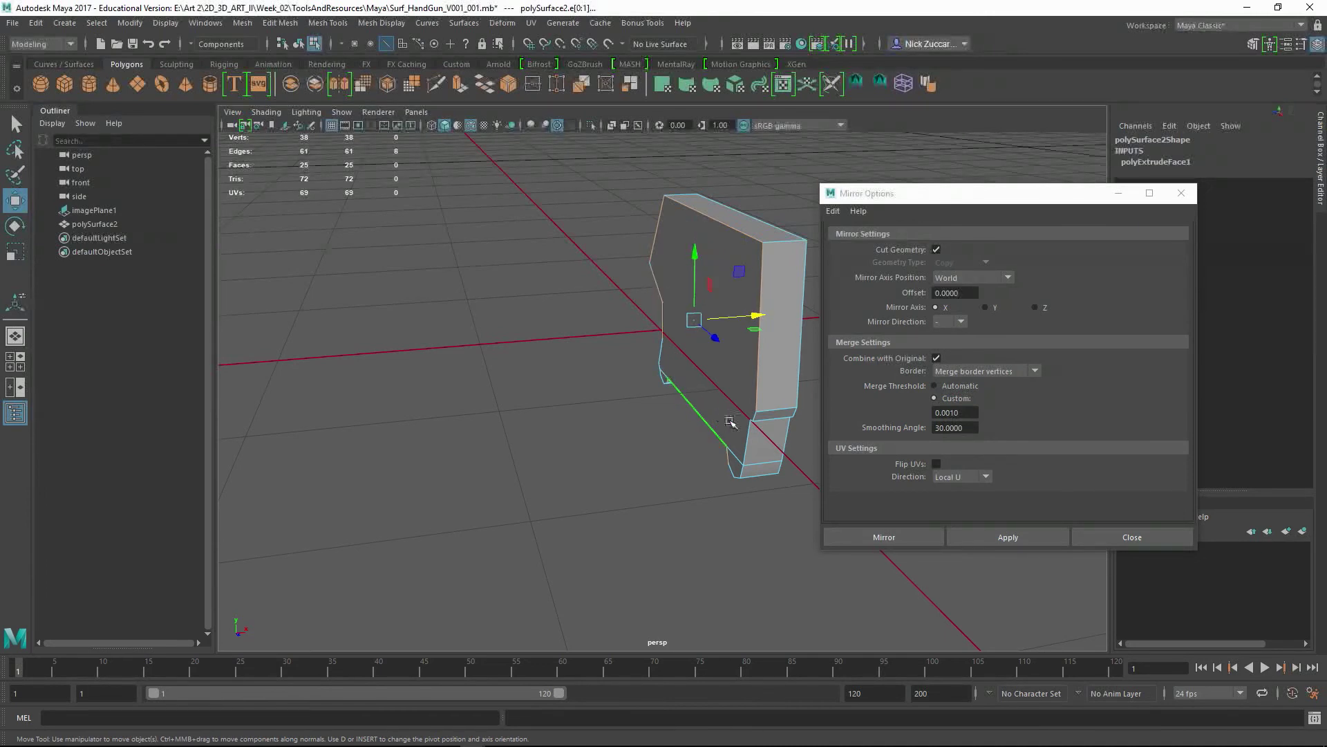
alt+drag(730, 423, 744, 374)
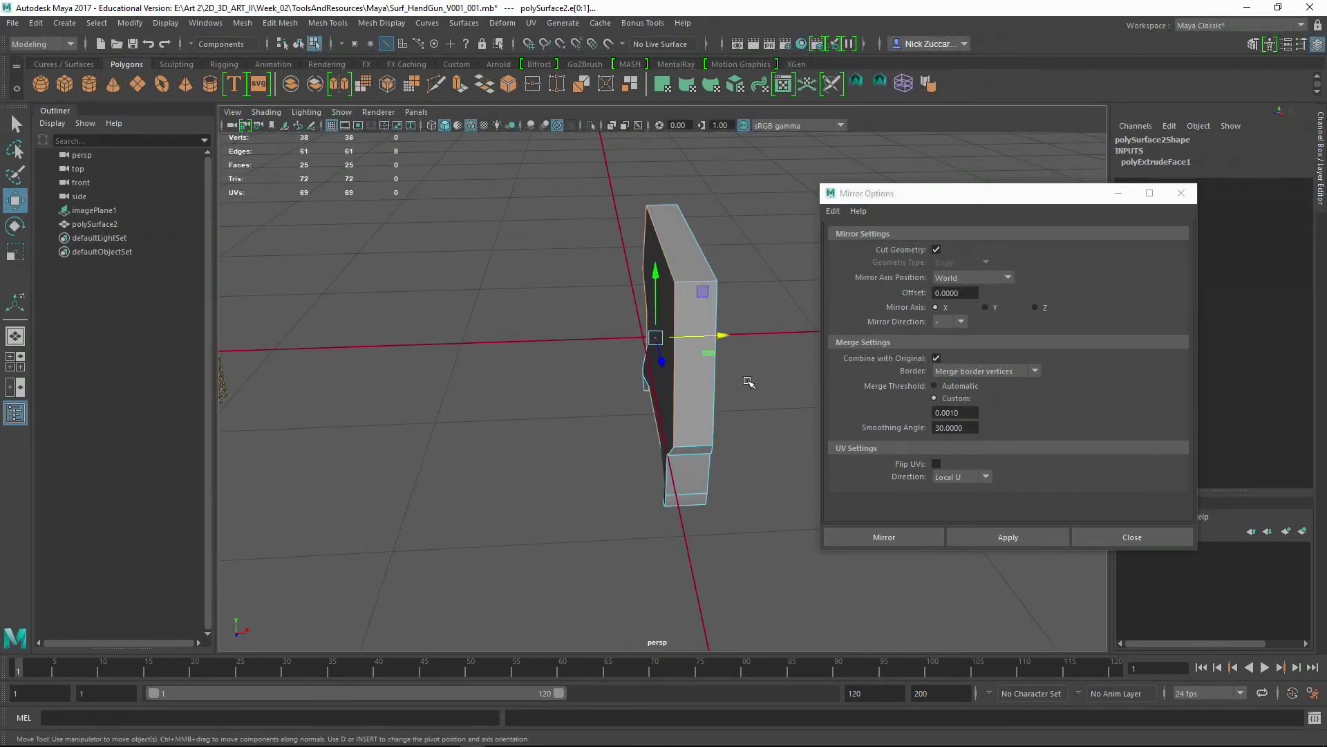
Step: Convert the housing's border edge selection to vertices and check the Move tool's axis orientation settings
key(ctrl+F9)
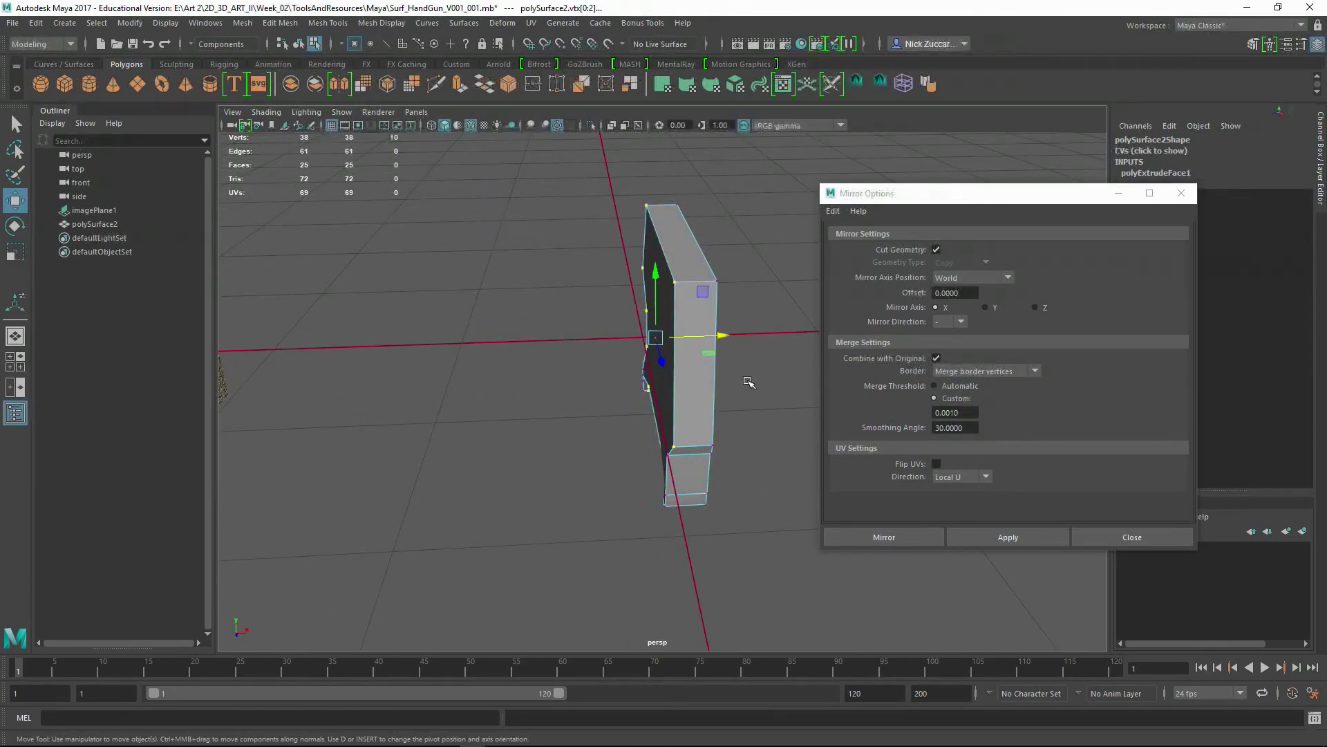
alt+drag(739, 326, 730, 322)
double_click(14, 201)
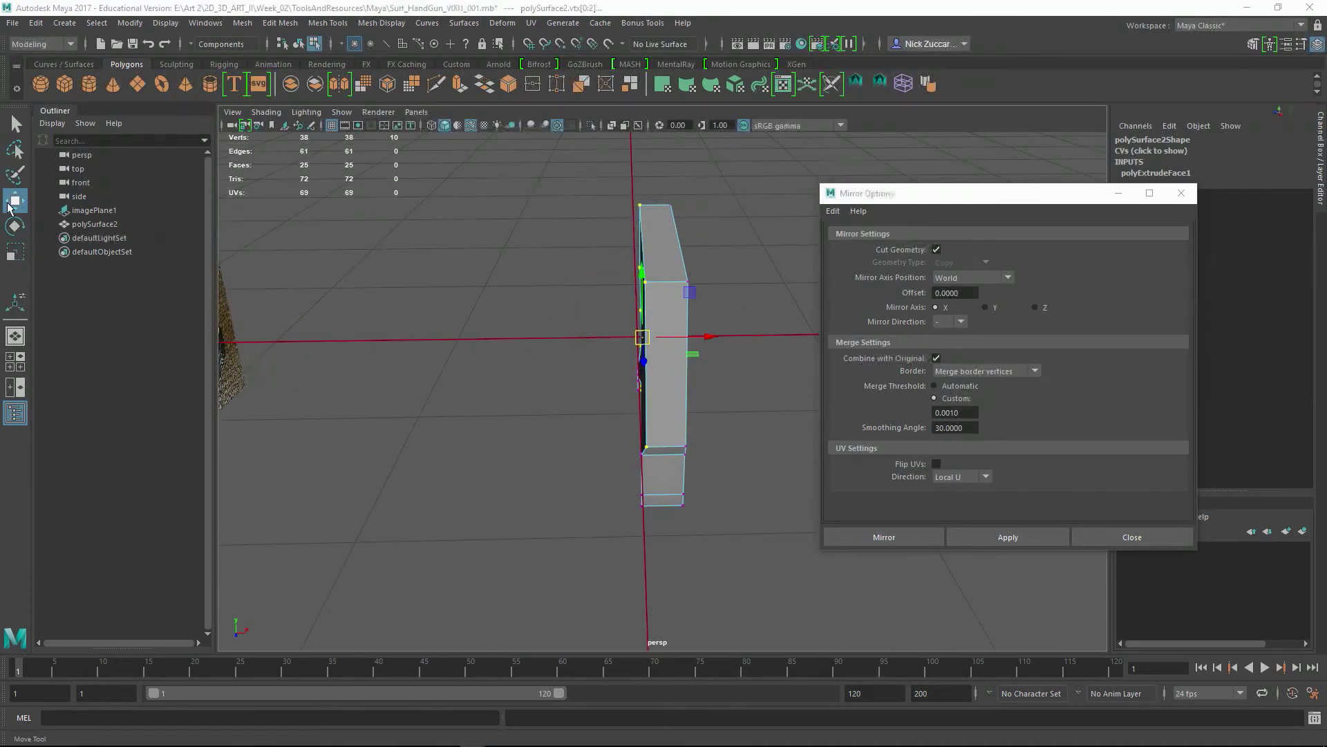
drag(261, 134, 213, 91)
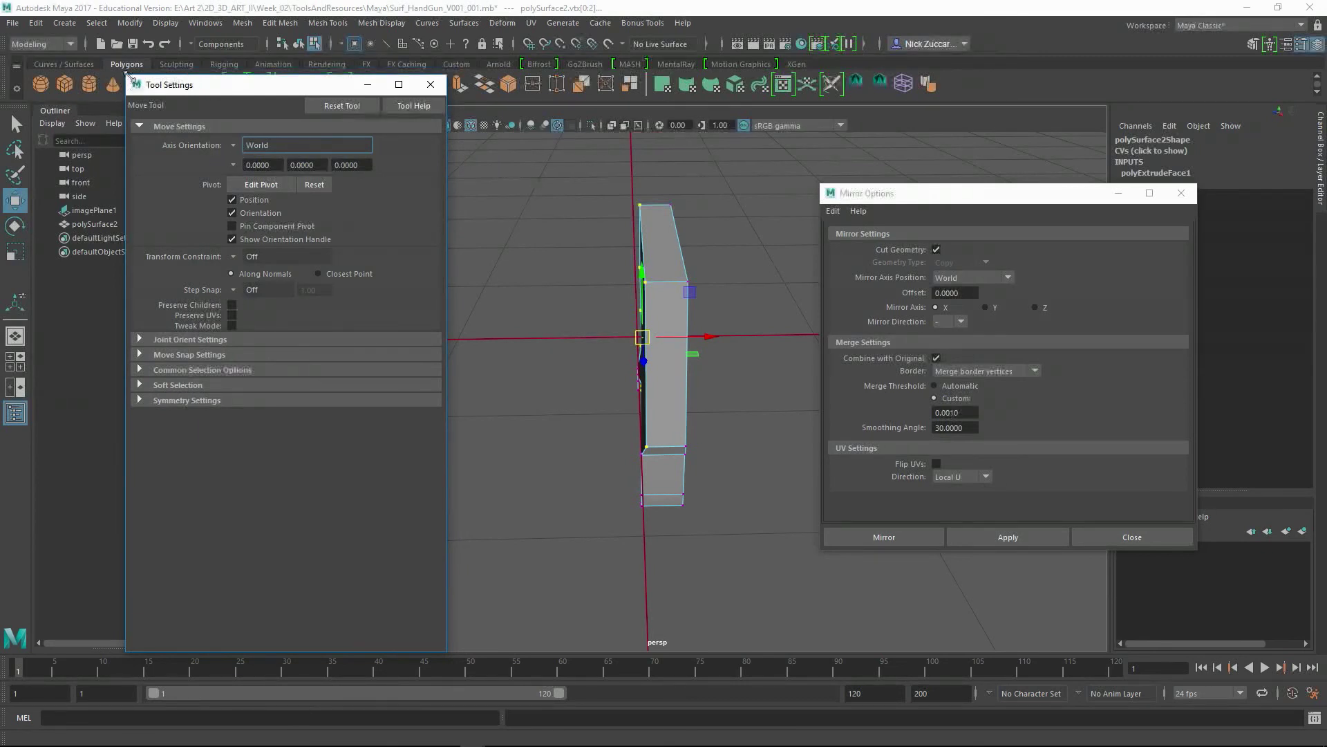
drag(128, 76, 130, 159)
click(434, 169)
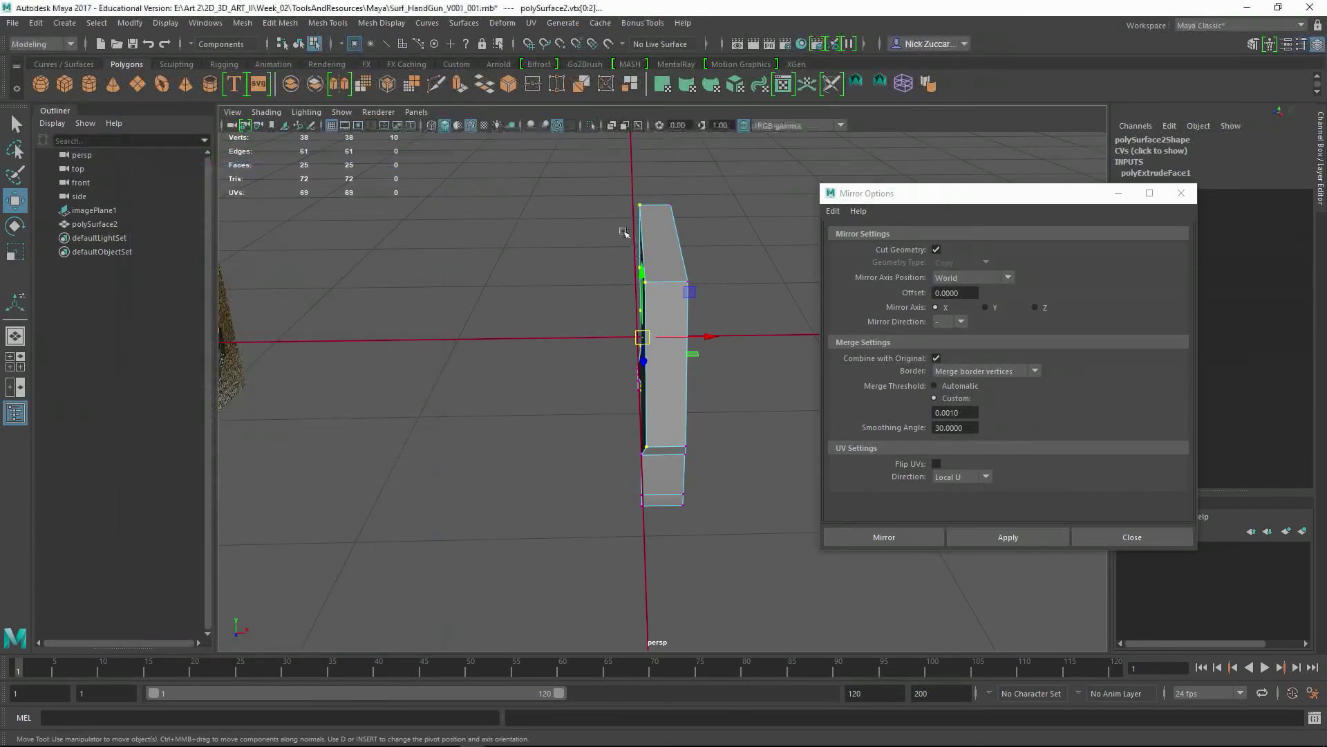
alt+drag(622, 228, 640, 235)
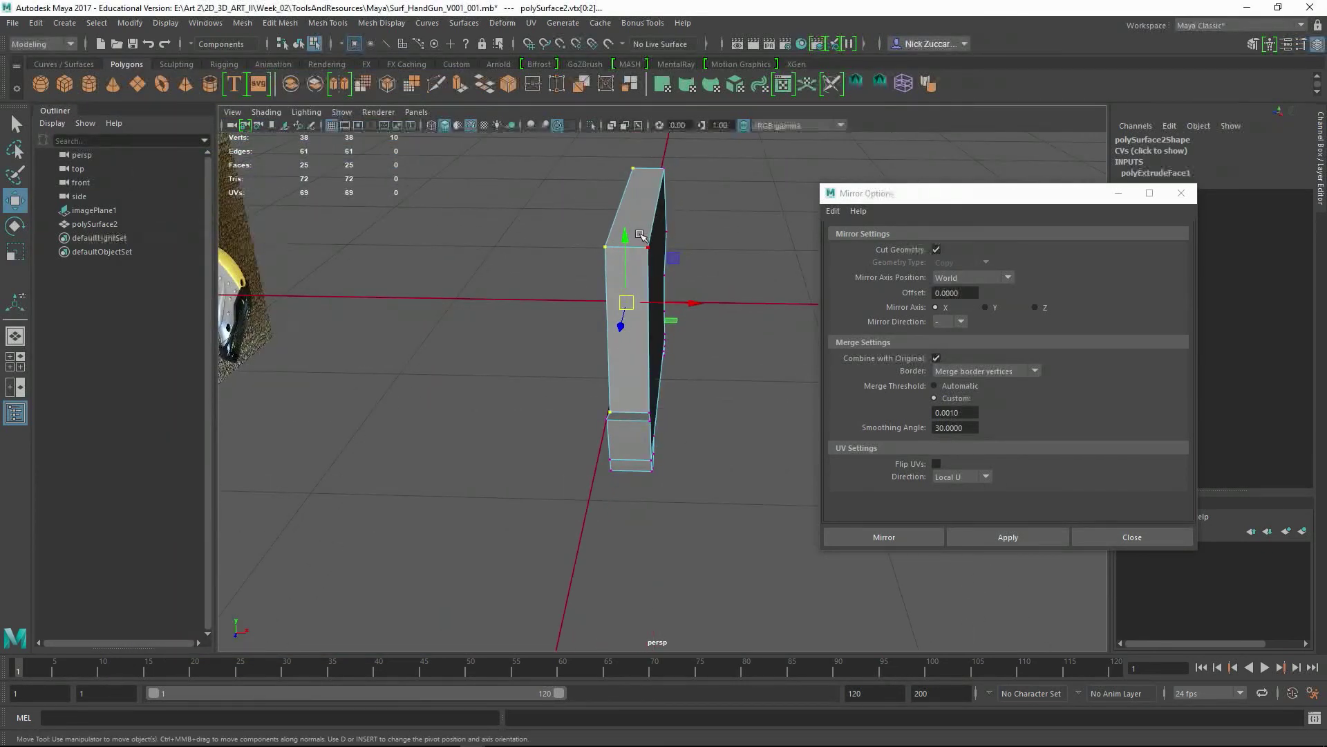
click(695, 303)
alt+drag(695, 303, 708, 388)
Step: Return to object selection and mirror the housing across the world X axis, combining it with the original and merging border vertices
key(F8)
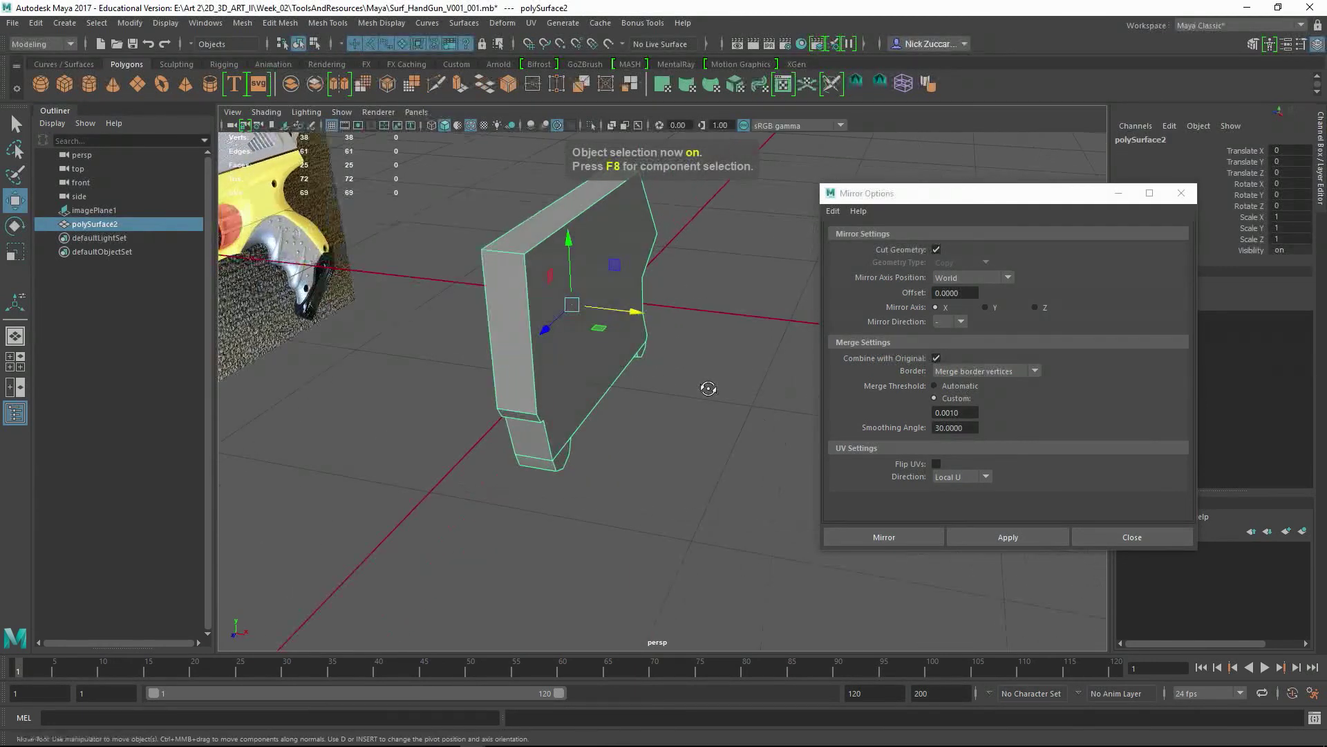
click(988, 547)
alt+drag(699, 474, 610, 365)
click(614, 361)
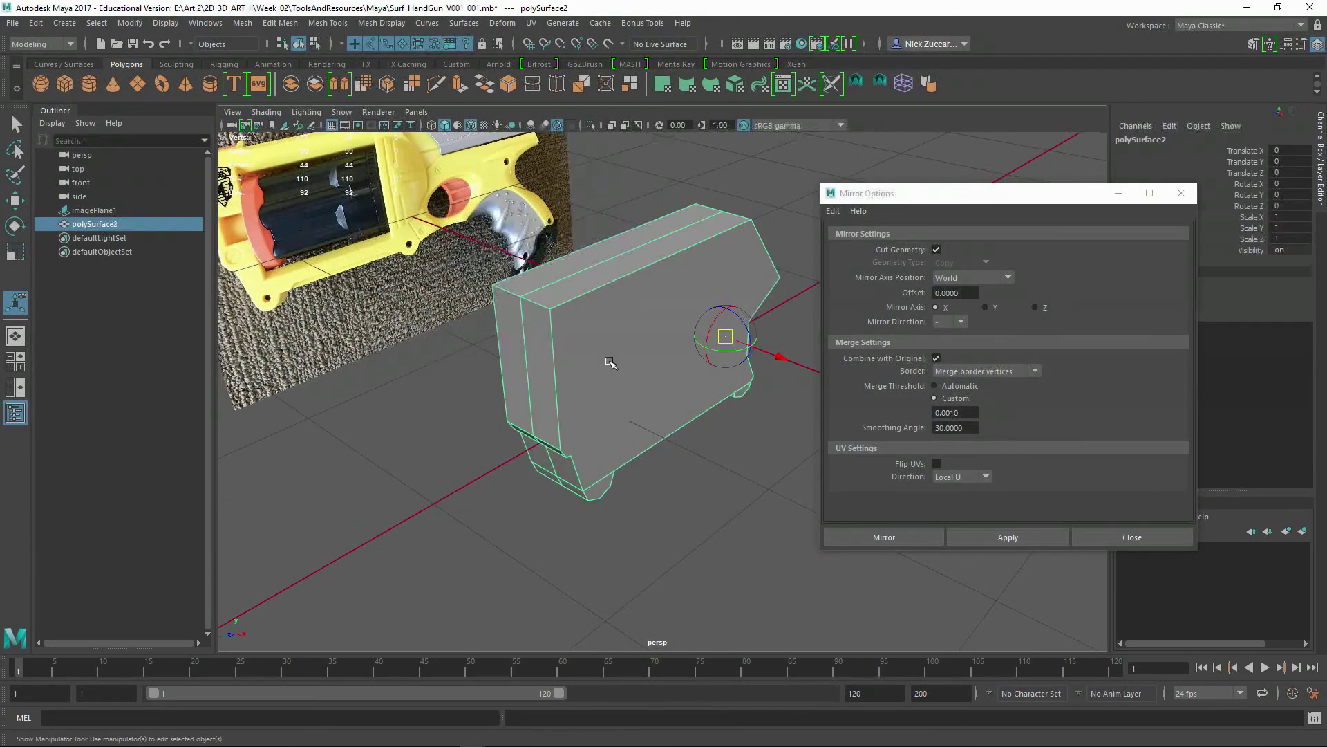
Step: Delete the two adjoining faces on the mirrored housing's flat end to expose its interior
alt+right_drag(664, 400, 629, 355)
key(F11)
click(478, 316)
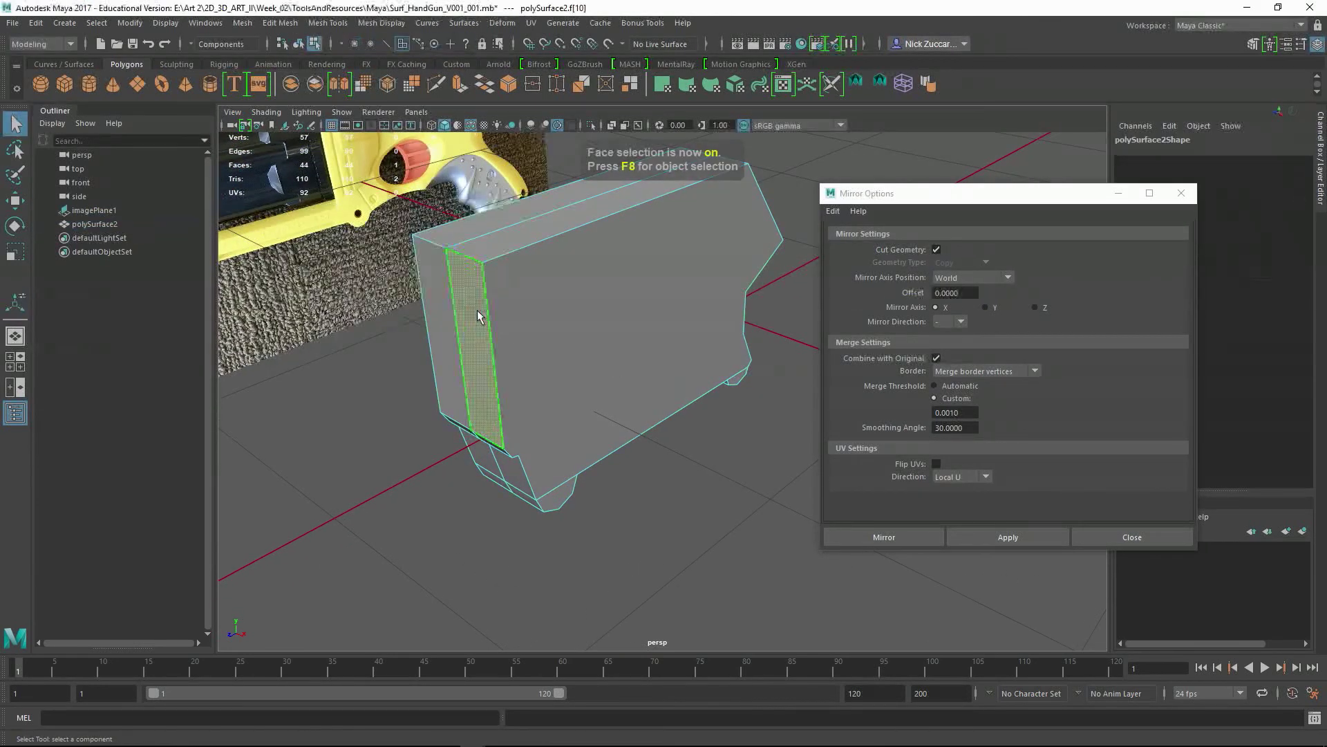
key(Delete)
click(445, 311)
key(Delete)
alt+drag(547, 372, 626, 409)
click(624, 408)
click(443, 498)
Step: Turn on two-sided lighting in the perspective view and inspect the housing's interior through the open end
click(266, 112)
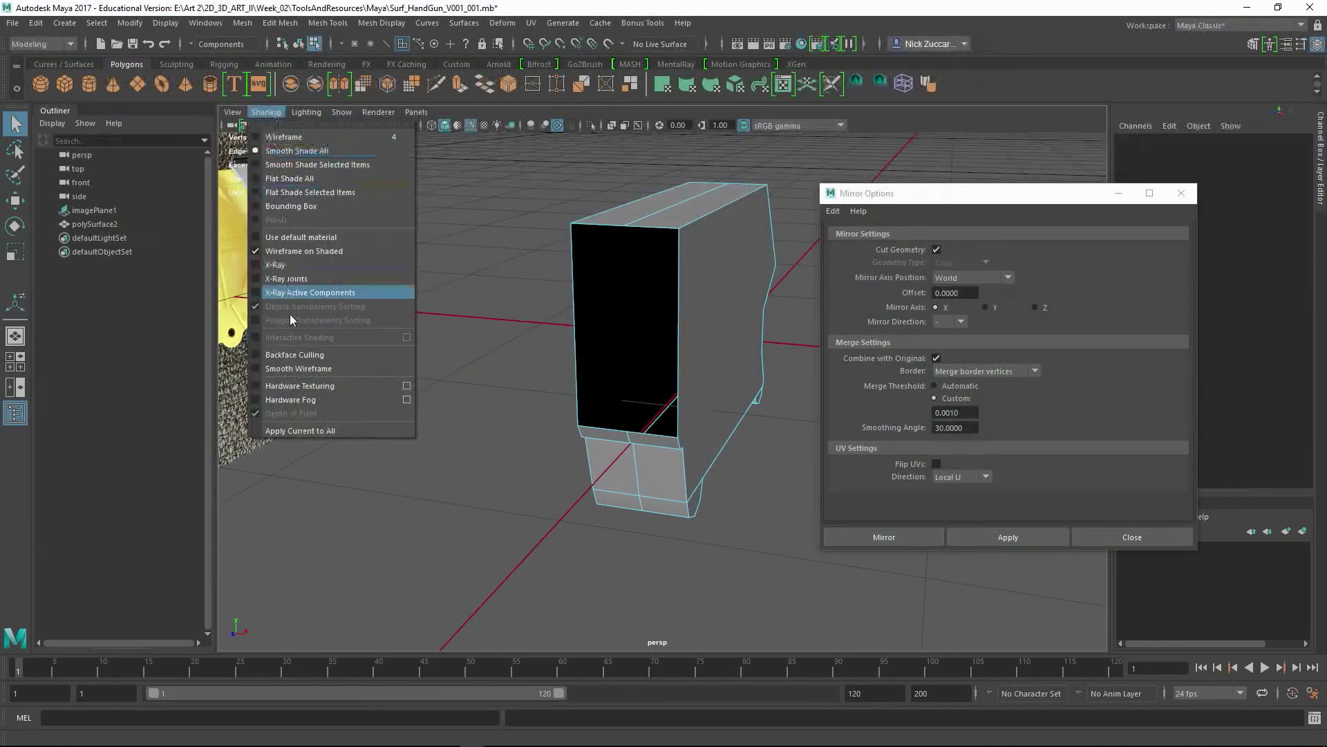
click(306, 112)
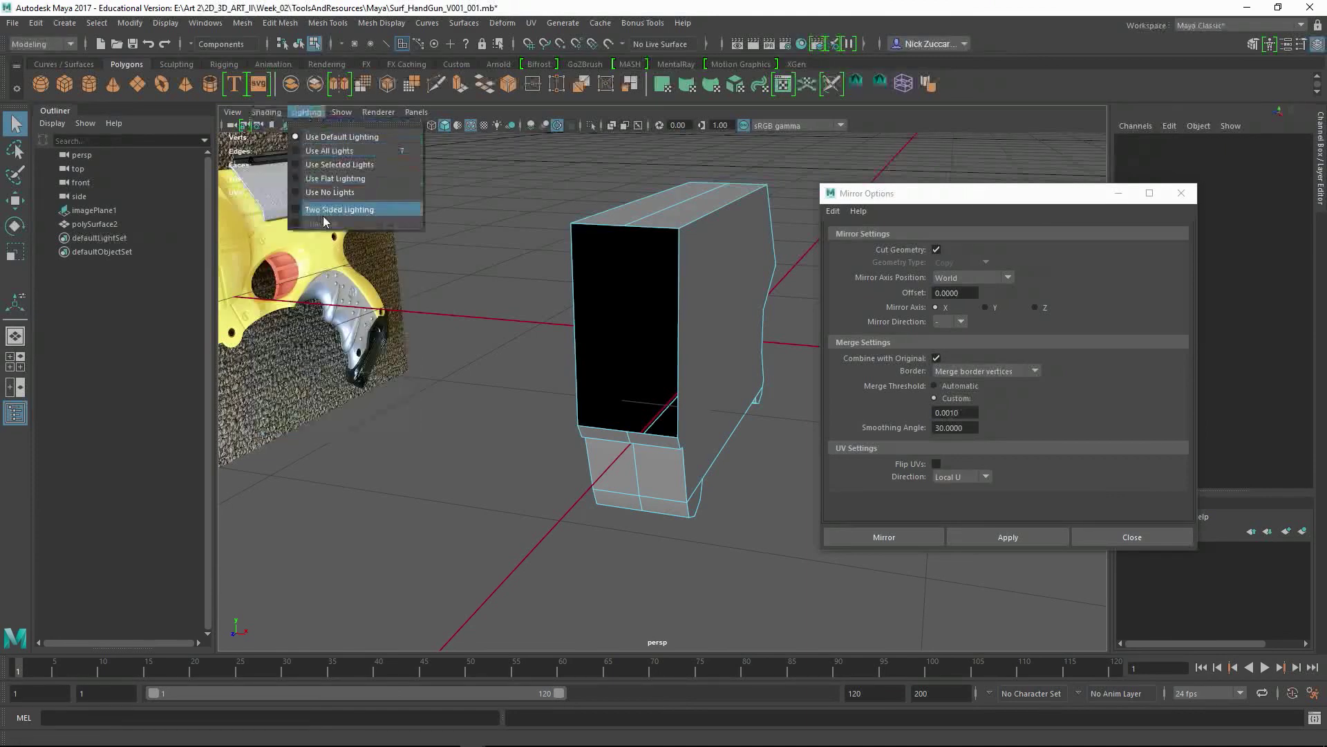
click(325, 210)
click(595, 346)
alt+drag(506, 365, 660, 422)
click(724, 498)
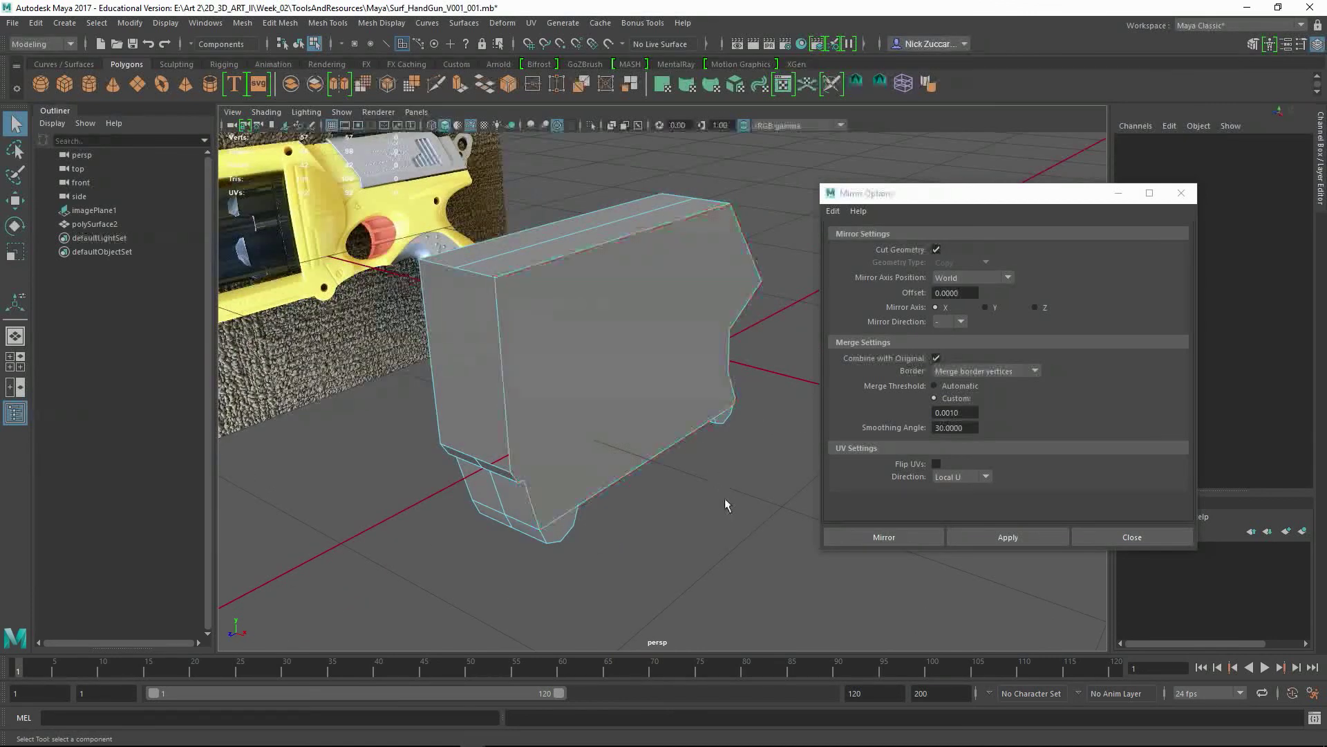
alt+drag(614, 516, 673, 518)
Step: Undo the deletion of the two faces on the housing's flat end
key(ctrl+z)
key(ctrl+z)
key(ctrl+z)
key(ctrl+z)
key(ctrl+z)
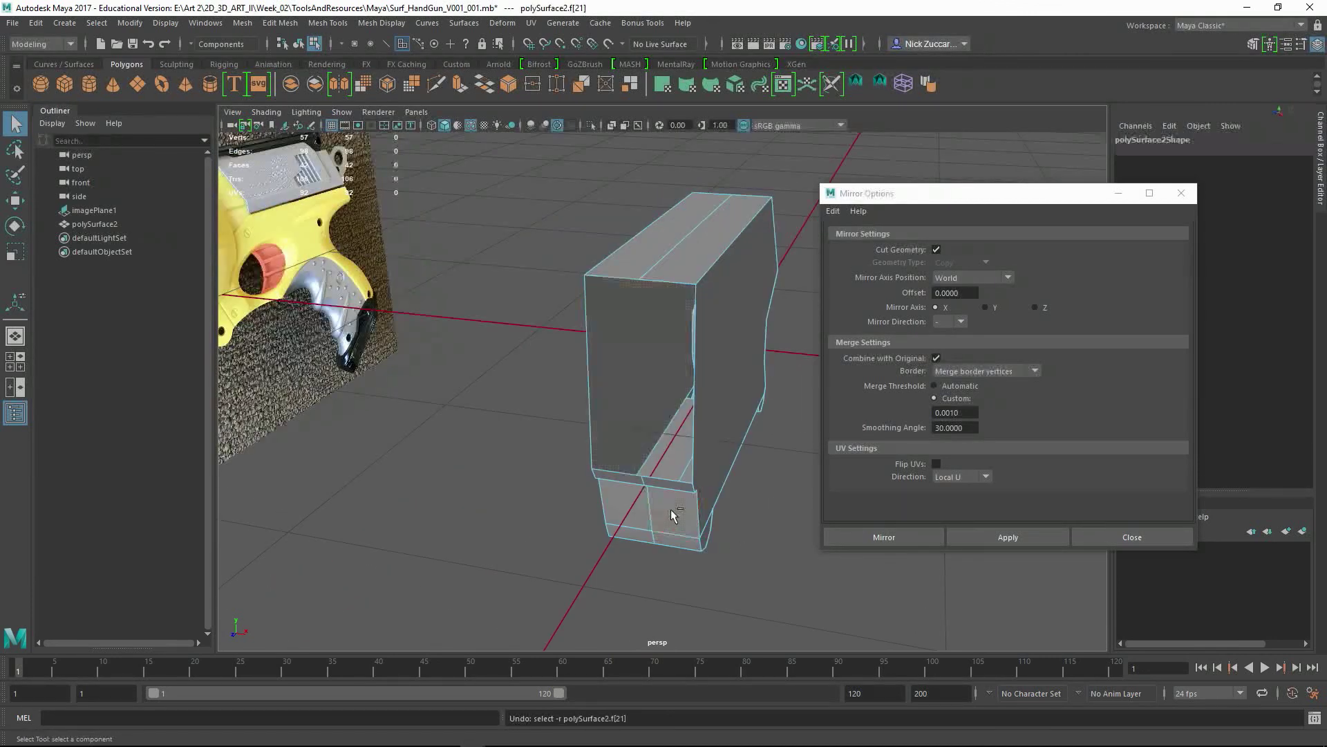
click(698, 582)
alt+drag(698, 582, 664, 510)
alt+right_drag(663, 510, 659, 502)
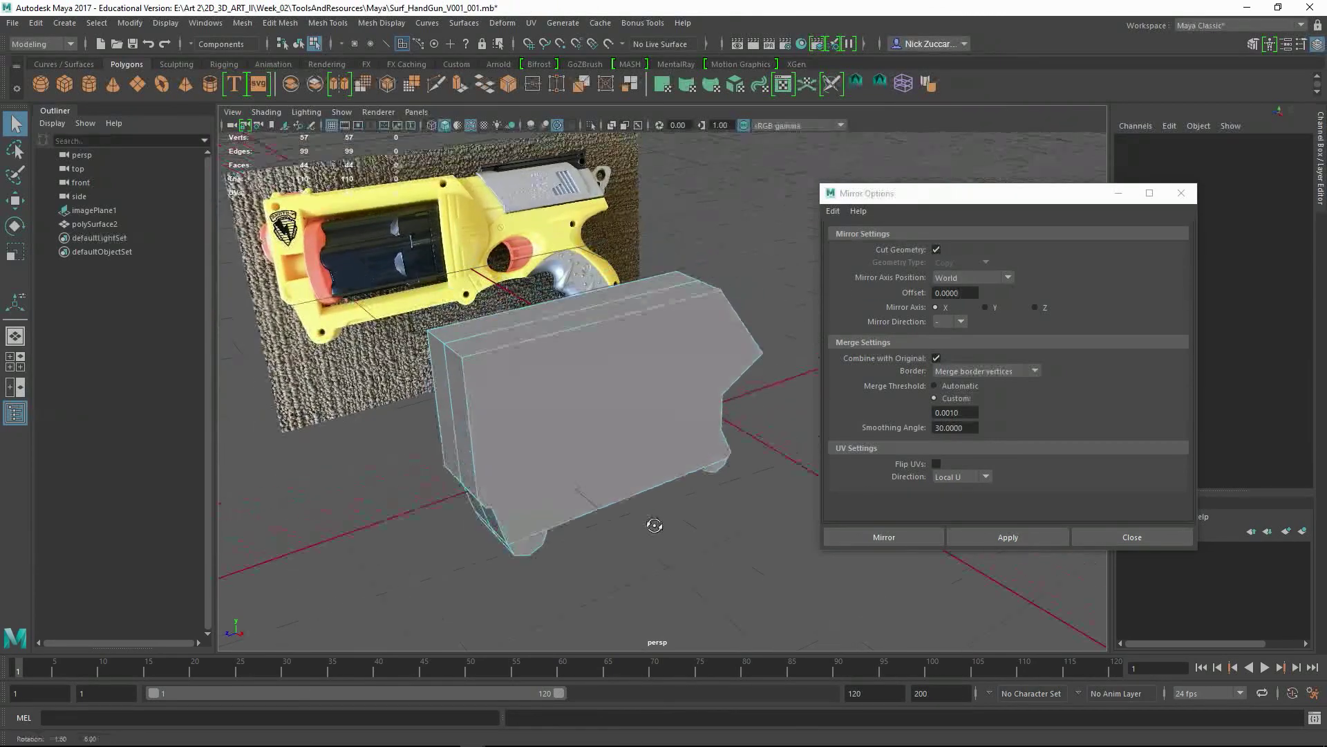